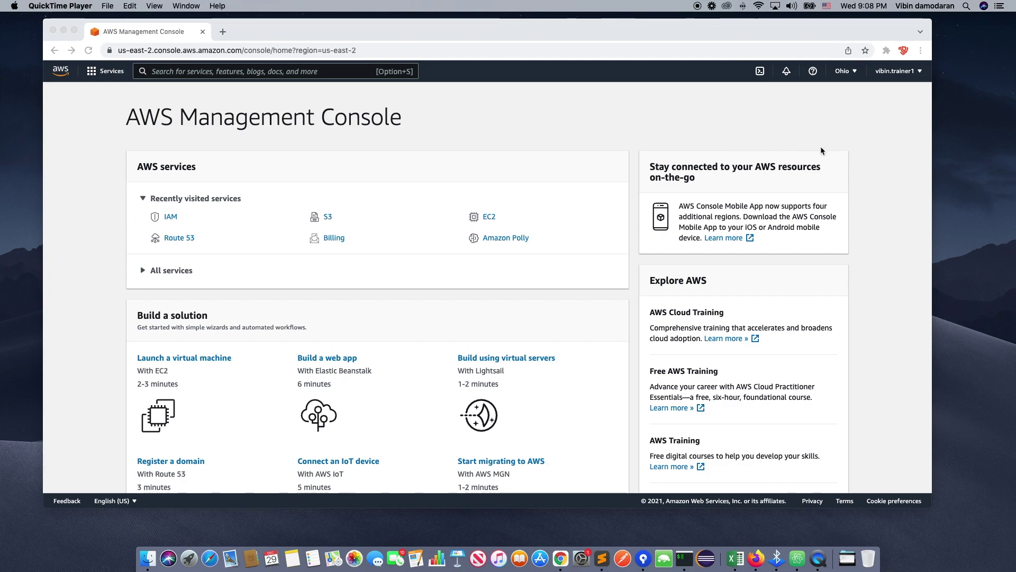
Bring the Chrome window showing the AWS console home page to the front.
left_click(750, 121)
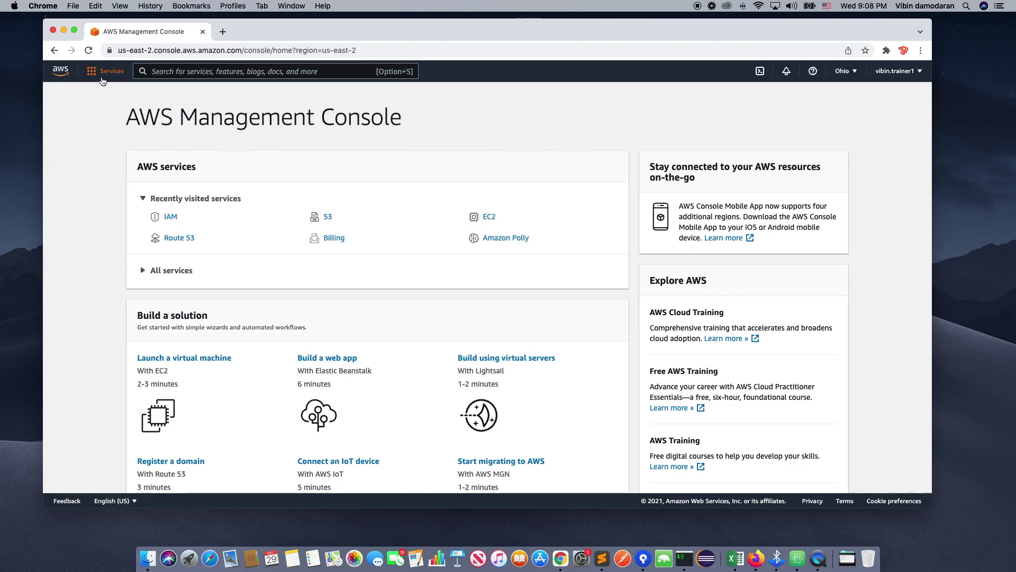
In the Services menu, star IAM under Recently visited and confirm it appears in Favorites.
left_click(105, 71)
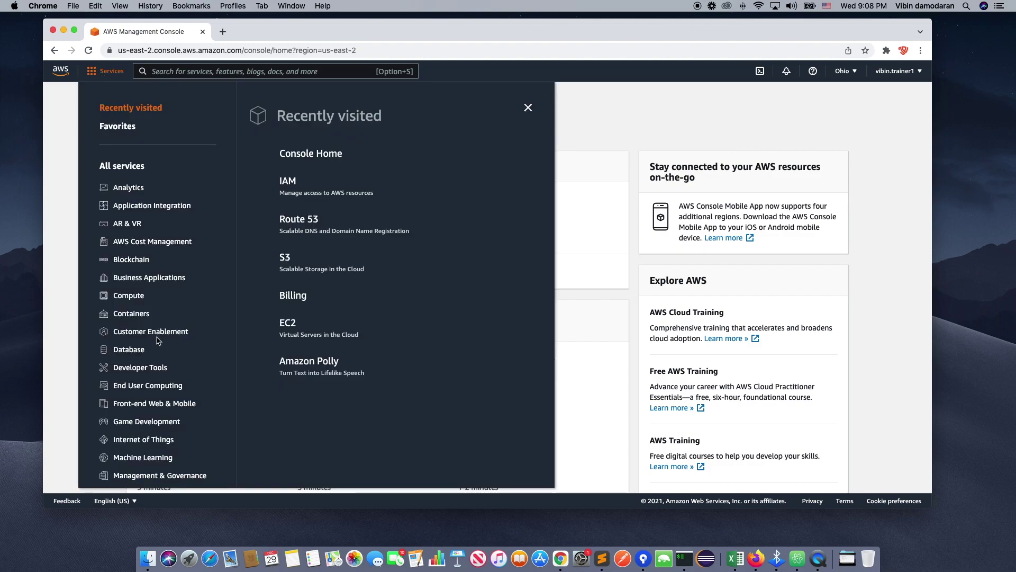
scroll(158, 339, "down", 2)
scroll(158, 339, "up", 2)
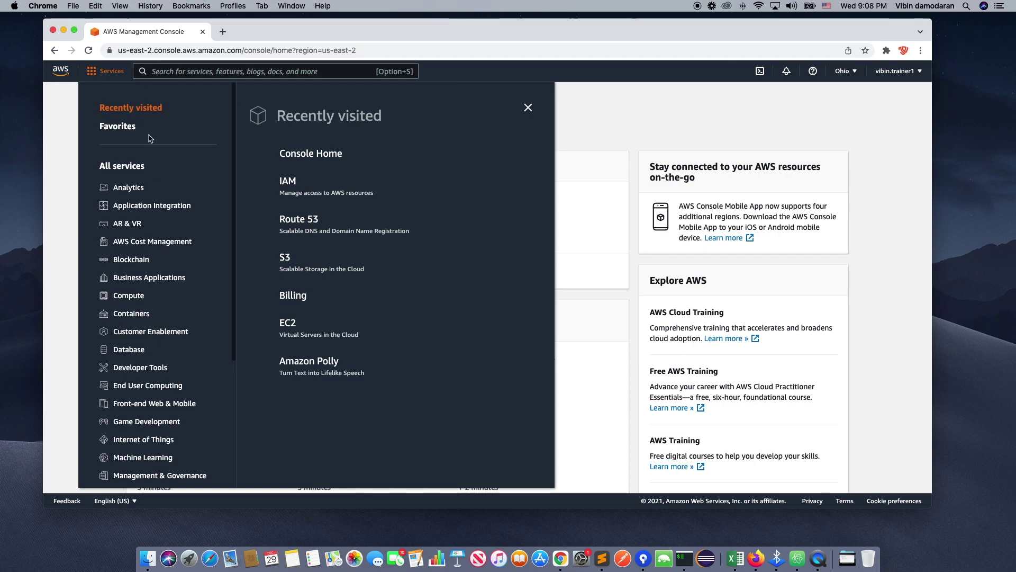
left_click(122, 127)
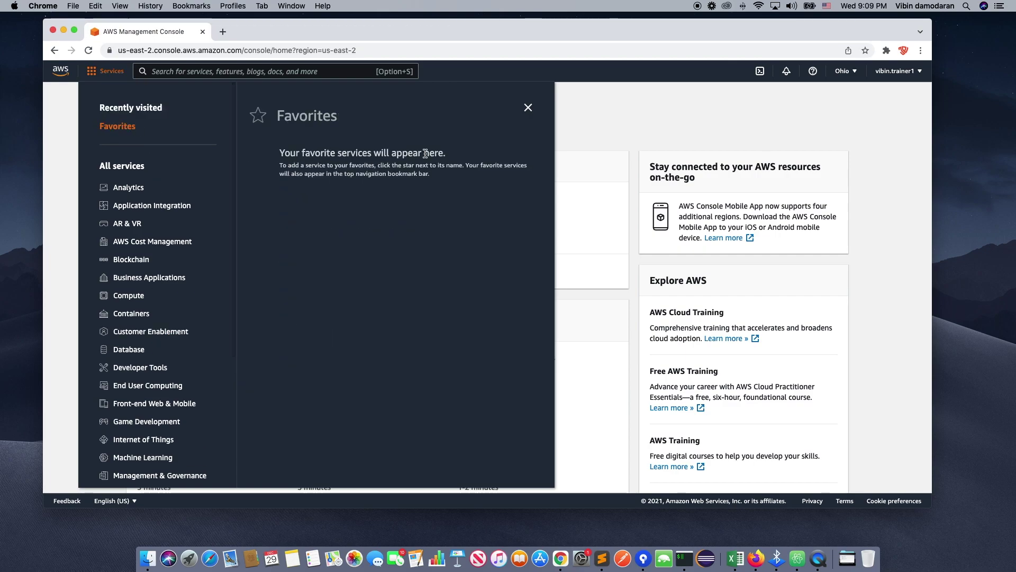
left_click(128, 108)
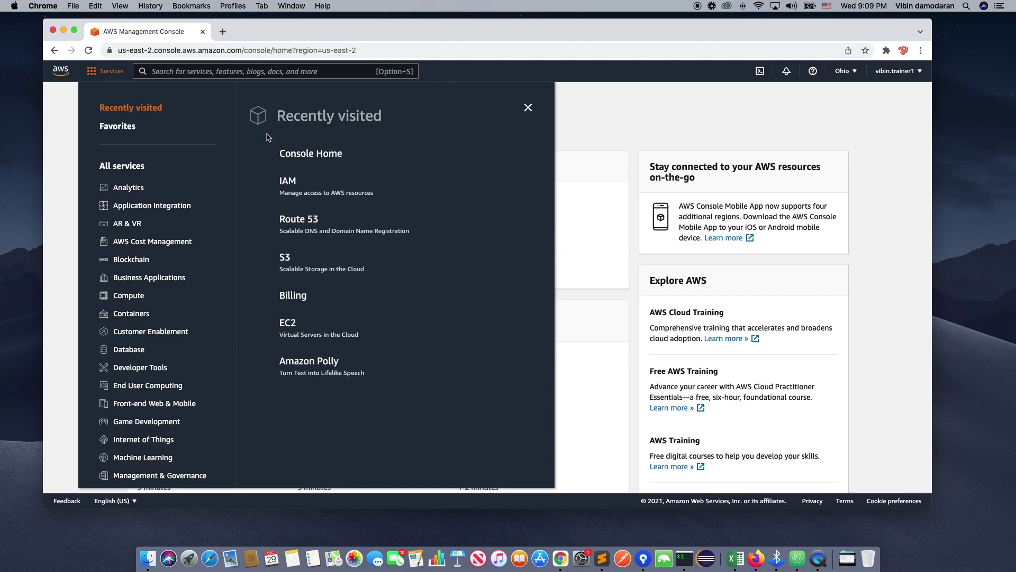
left_click(272, 183)
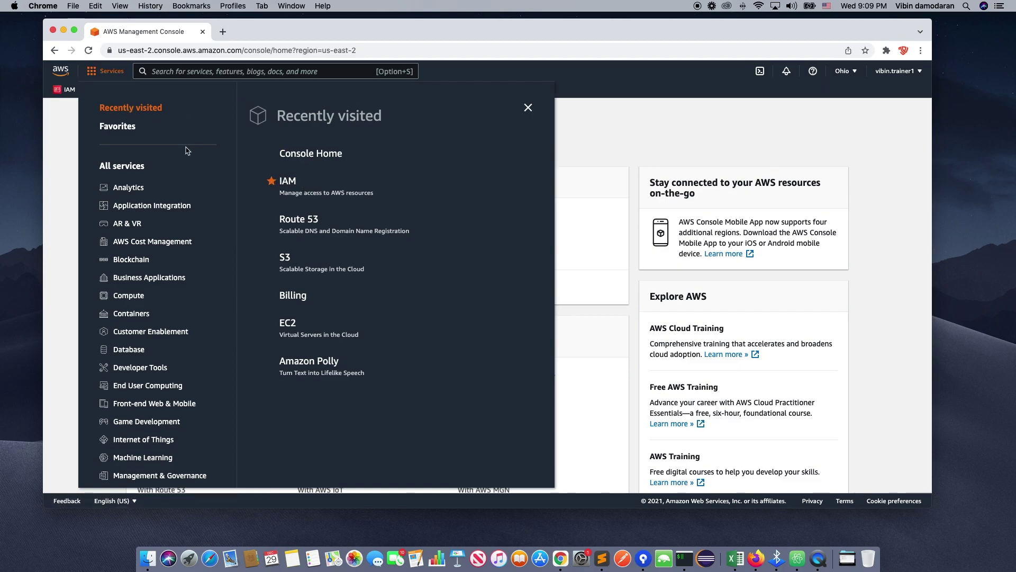
left_click(118, 126)
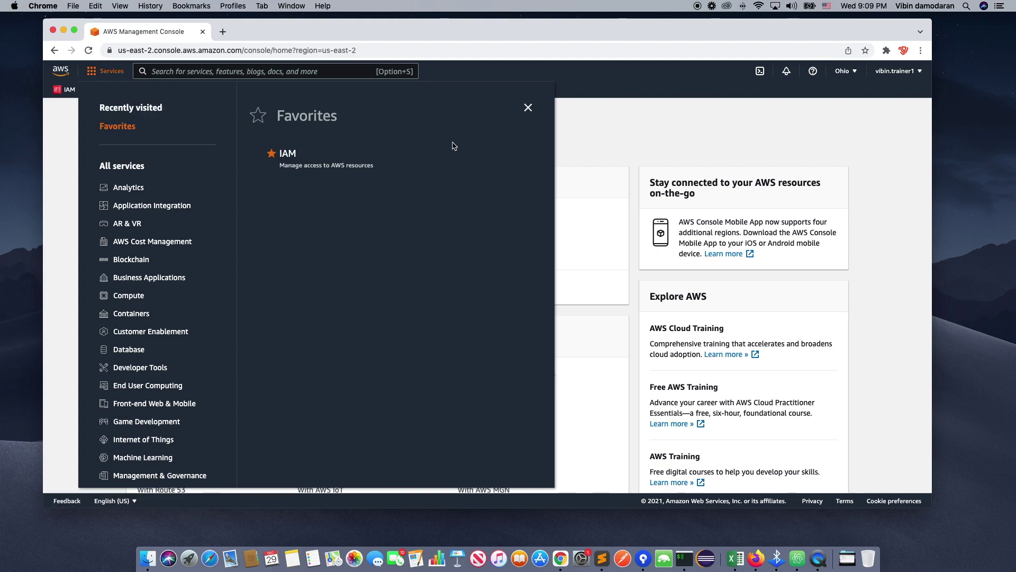
left_click_drag(451, 32, 450, 27)
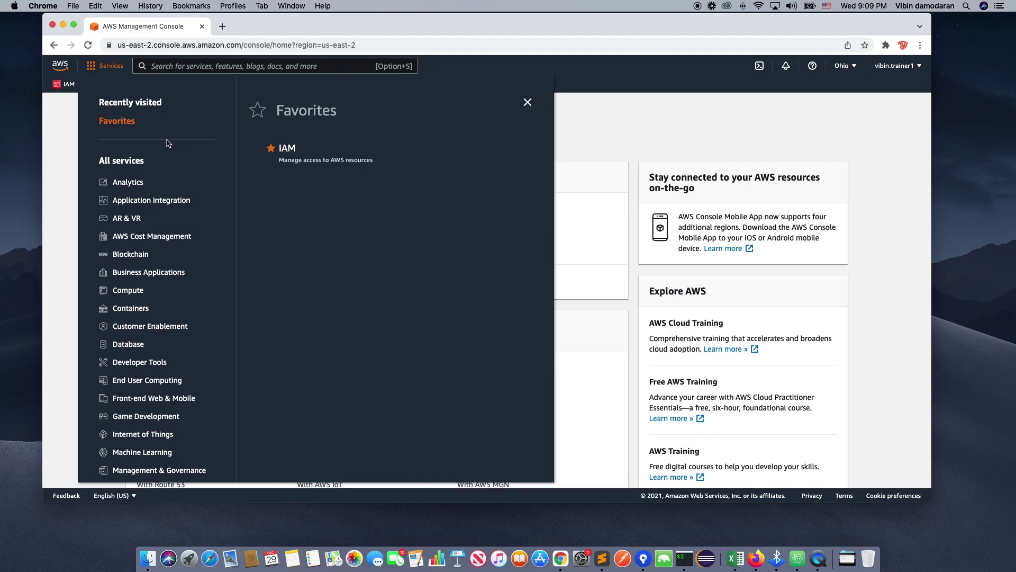
Scroll through the alphabetical All services list, then close the services panel.
left_click(140, 166)
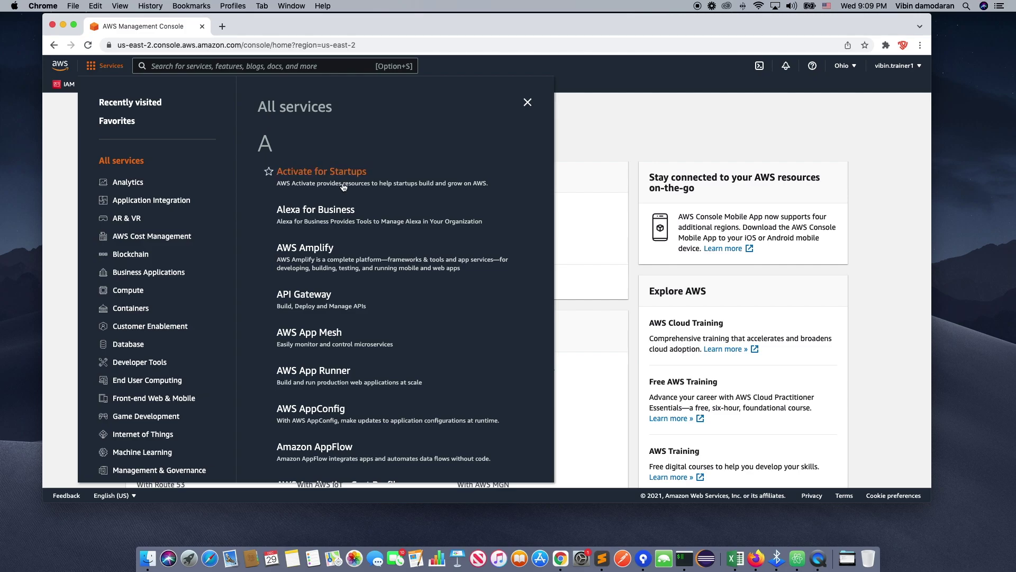
scroll(339, 222, "down", 3)
scroll(340, 226, "down", 5)
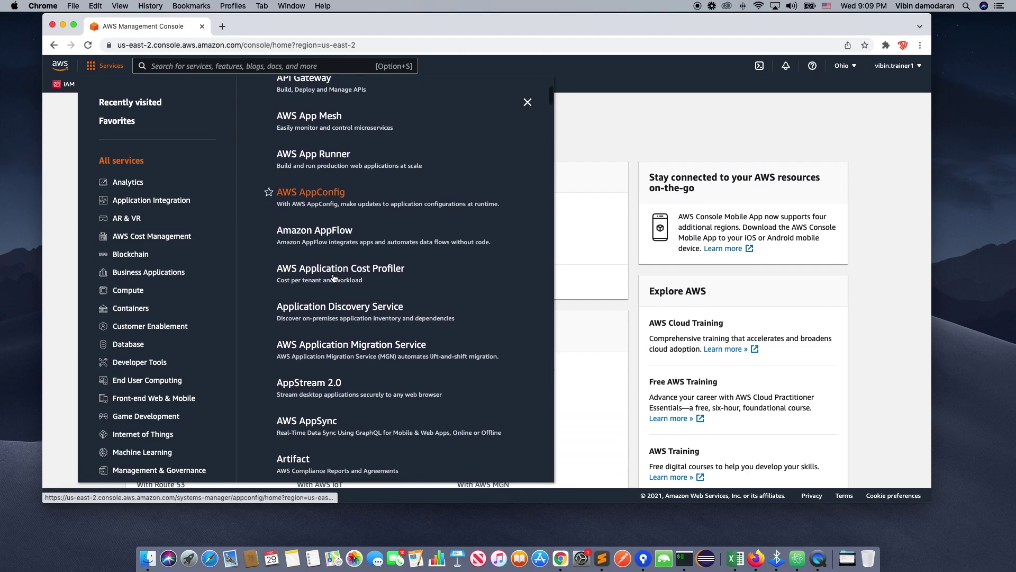
scroll(318, 302, "down", 2)
scroll(320, 323, "down", 3)
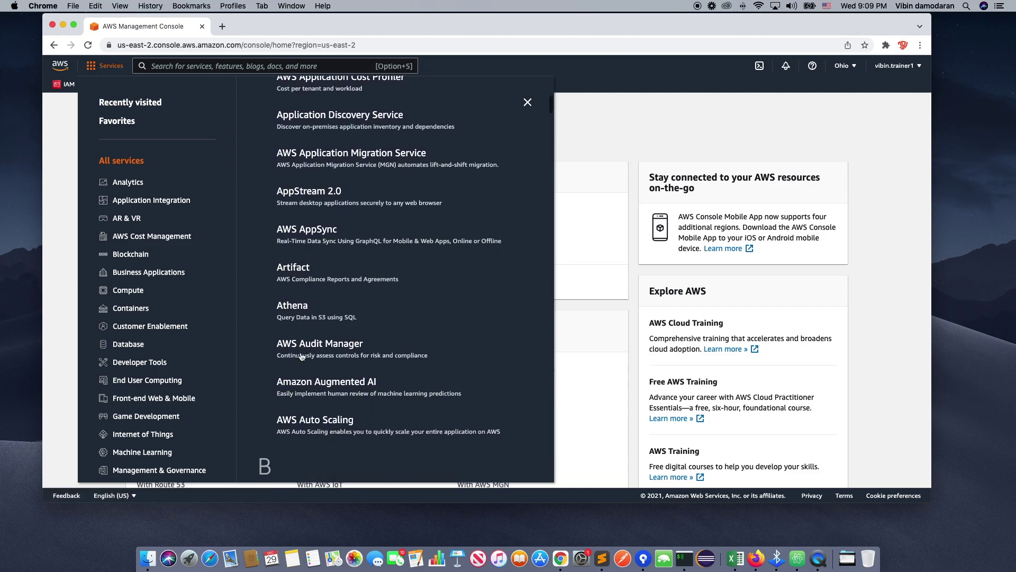
scroll(330, 356, "down", 1)
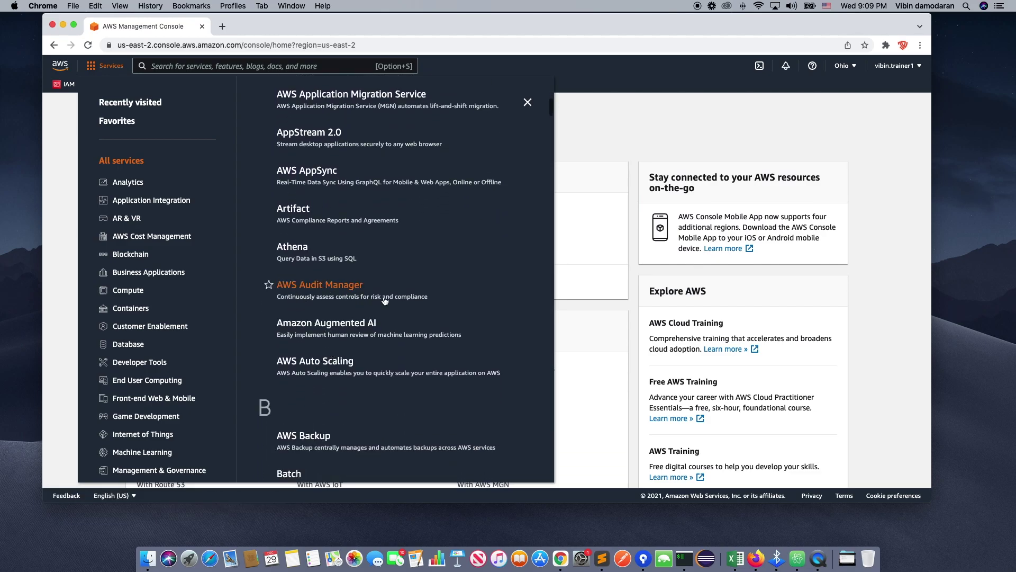
scroll(360, 360, "down", 5)
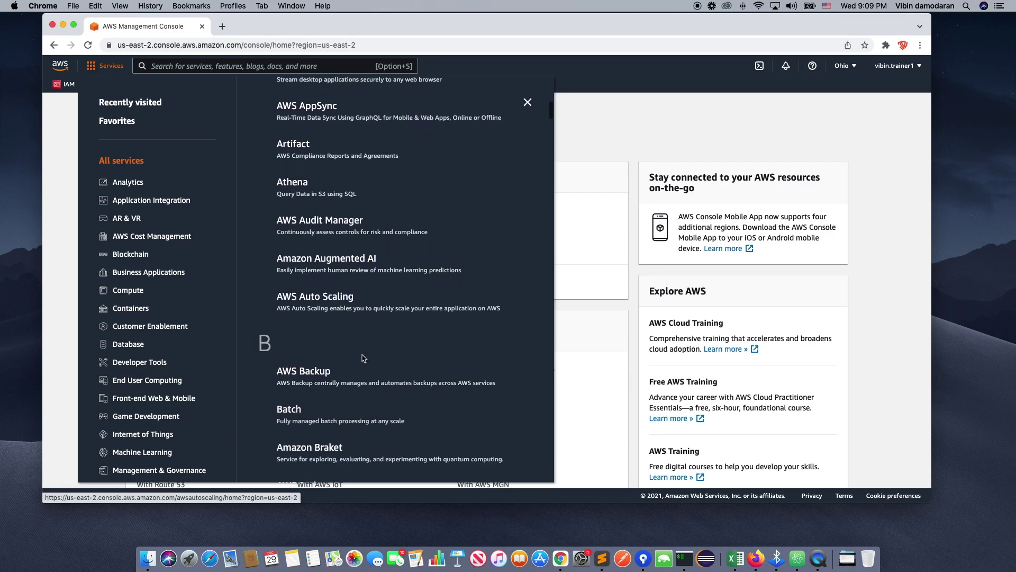
left_click(528, 103)
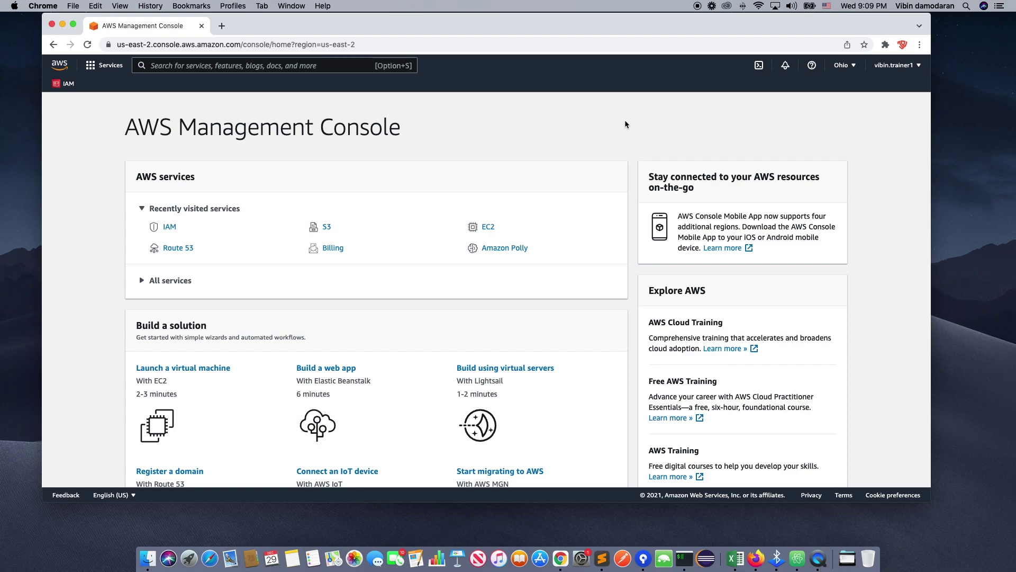
Visit the IAM dashboard, return home, then open Security credentials from the account menu.
left_click(168, 226)
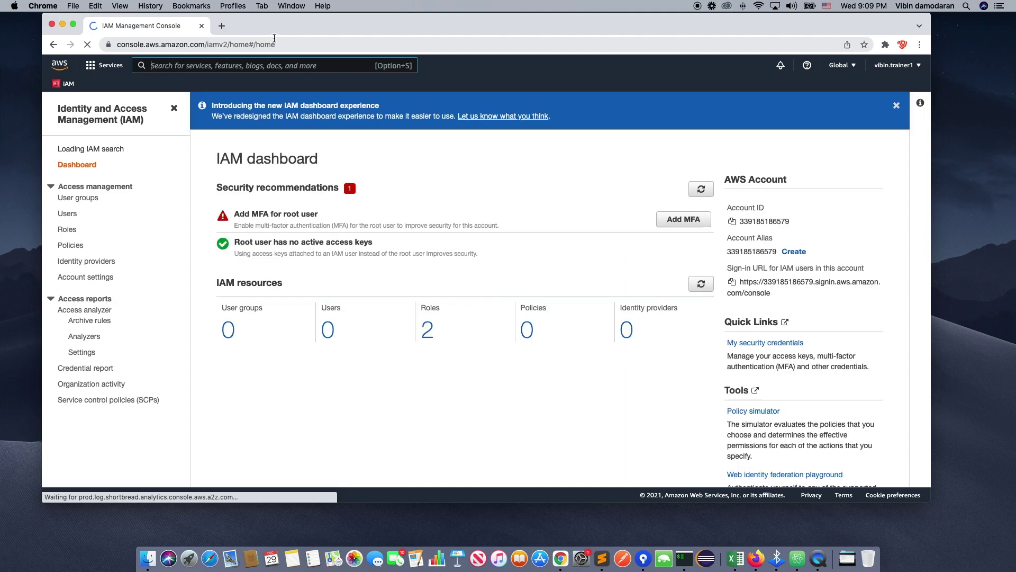
left_click_drag(272, 27, 264, 27)
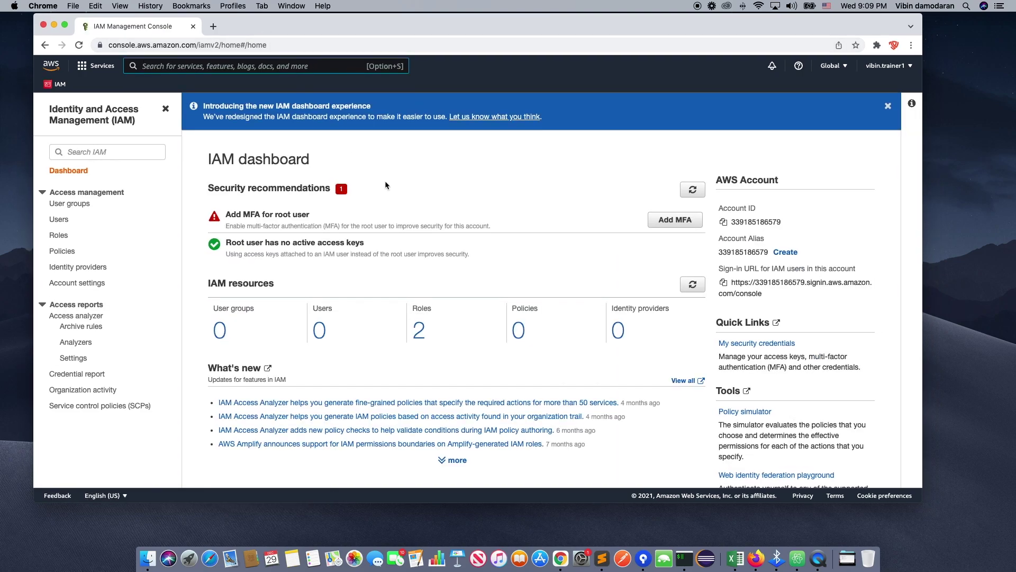
left_click(54, 67)
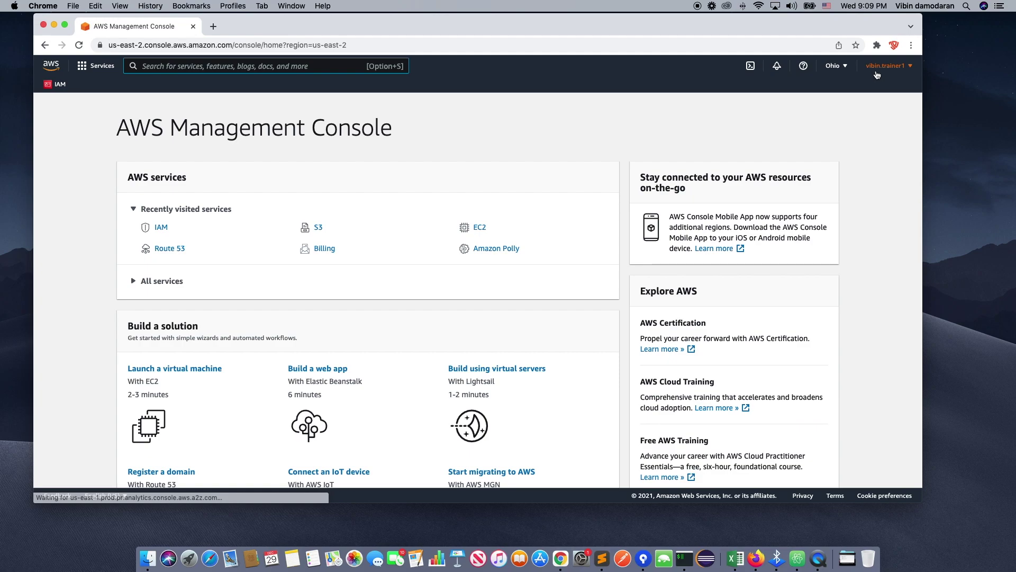
left_click(876, 73)
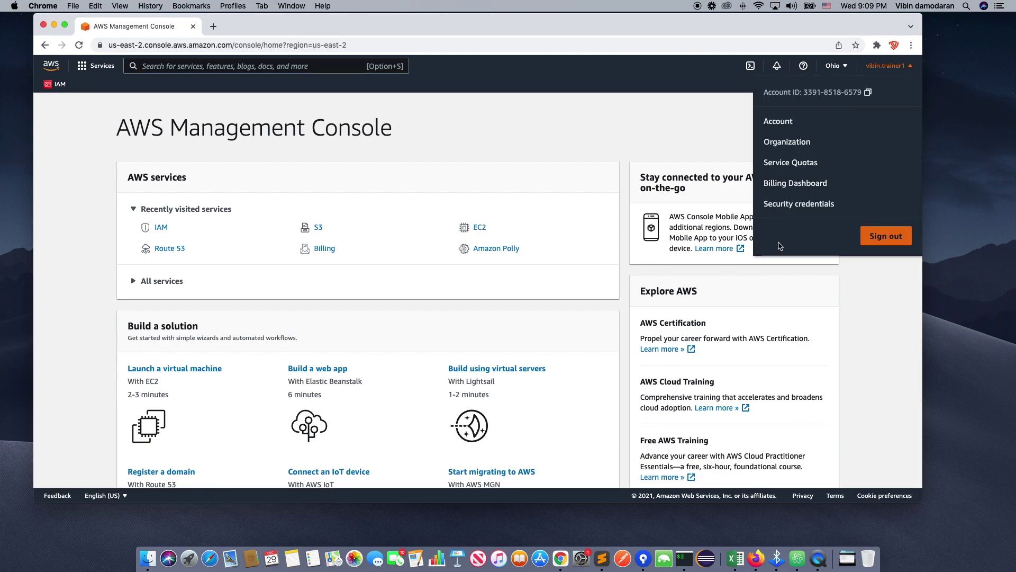
left_click(777, 206)
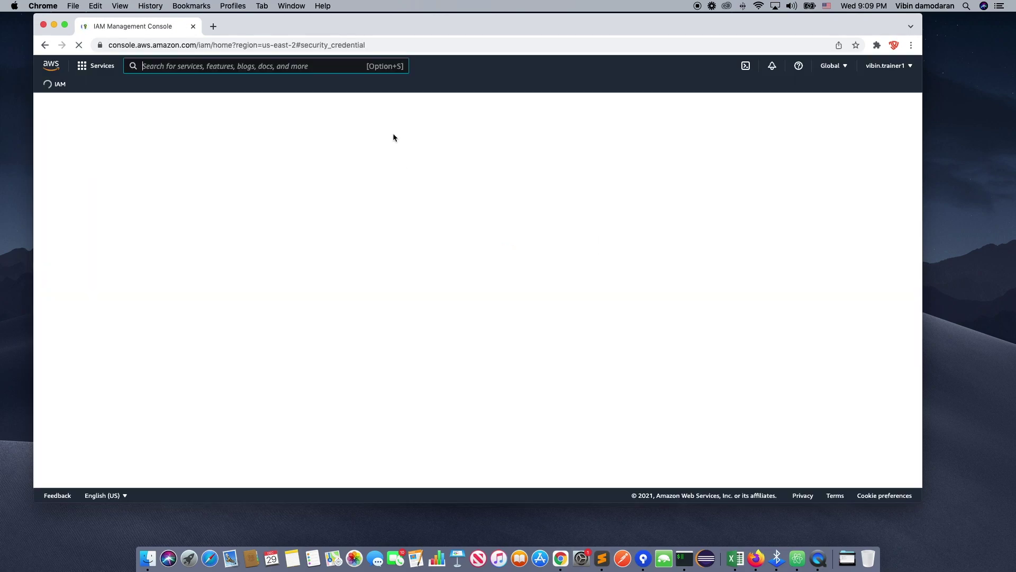
left_click_drag(327, 24, 344, 25)
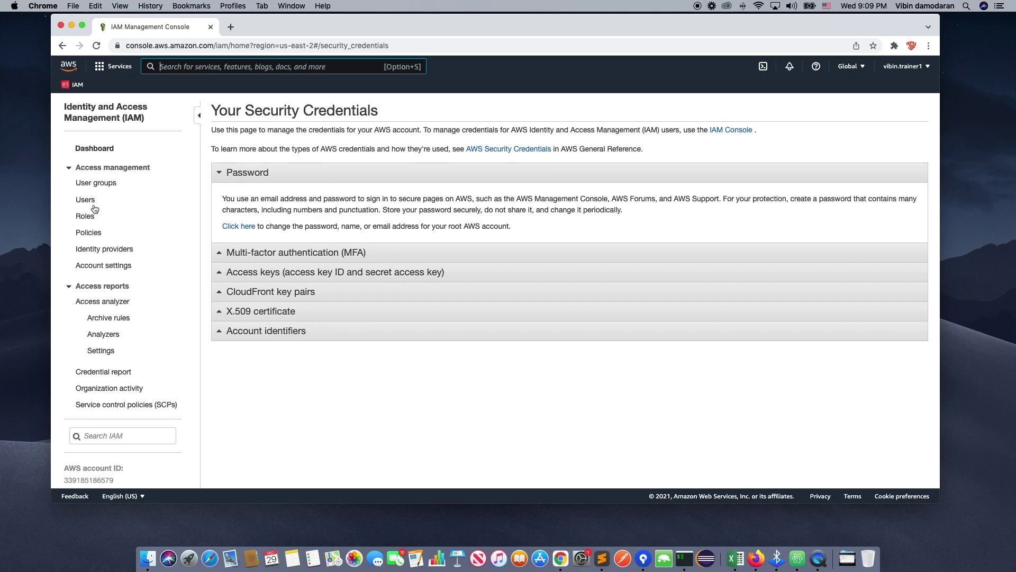
Browse IAM Users, Roles and the 915 Policies, then return to the empty User groups page.
left_click(100, 185)
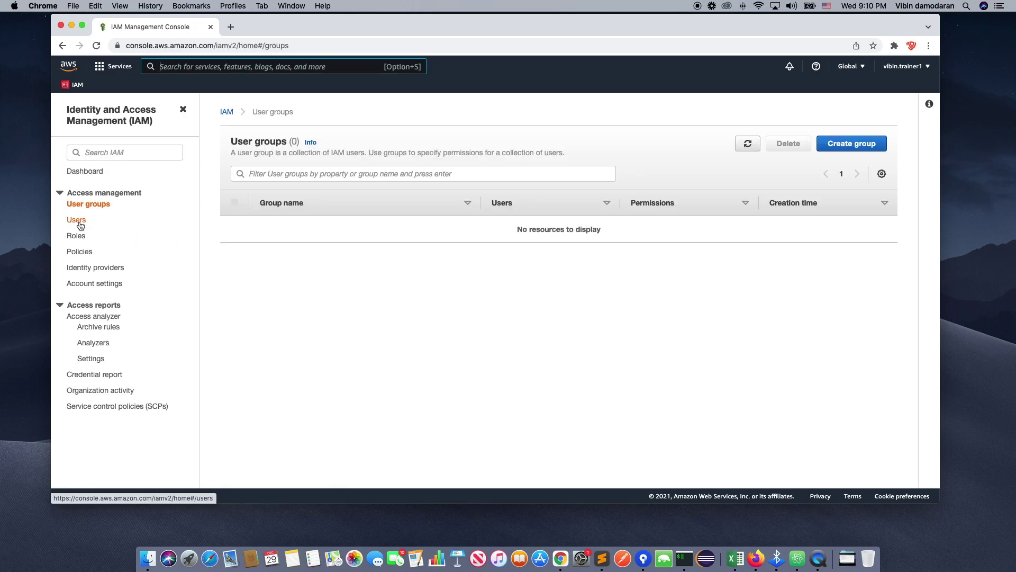
left_click(80, 222)
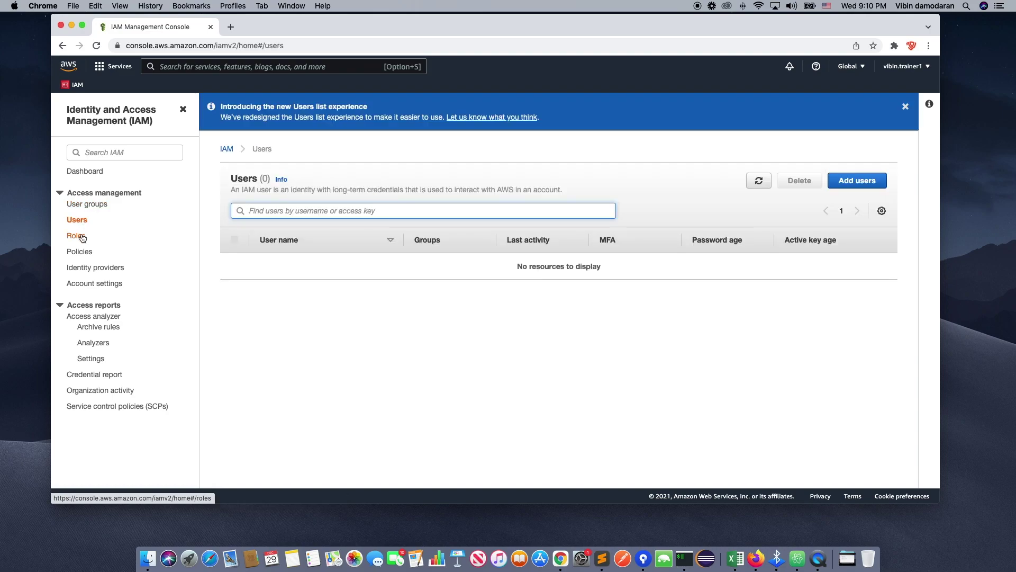
left_click(80, 239)
left_click(81, 253)
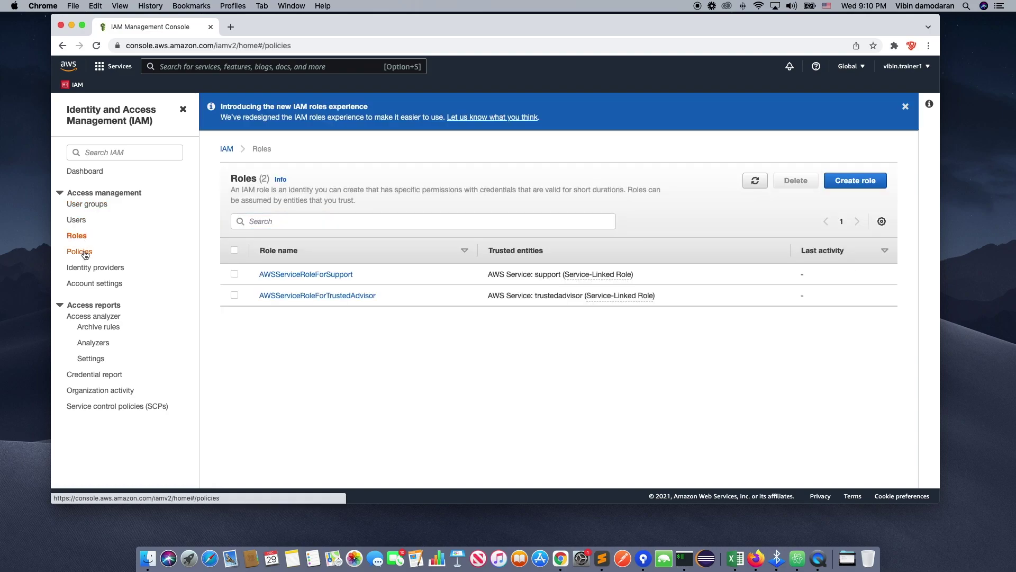
scroll(355, 374, "down", 1)
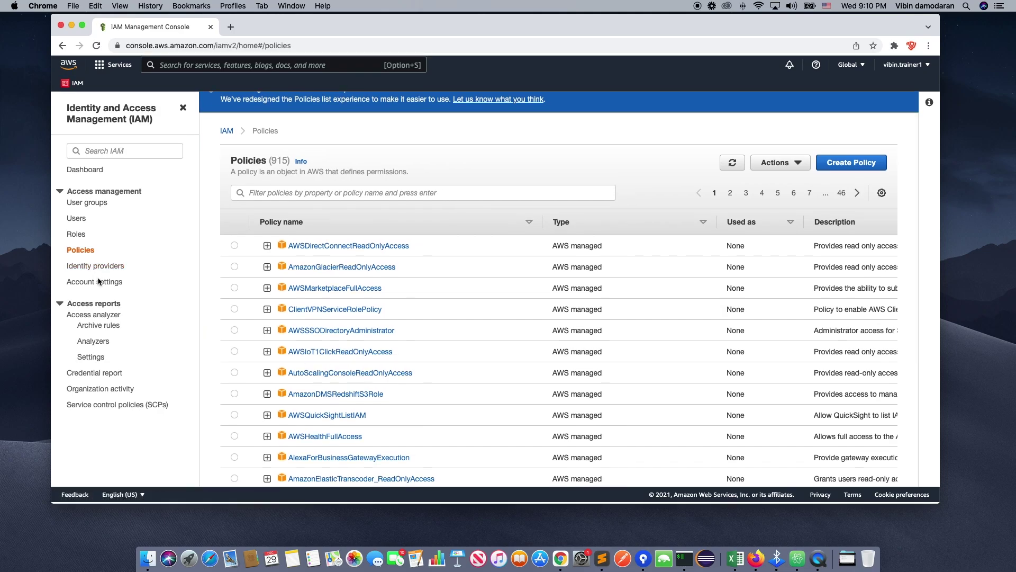
left_click(61, 307)
left_click(61, 307)
scroll(91, 332, "up", 5)
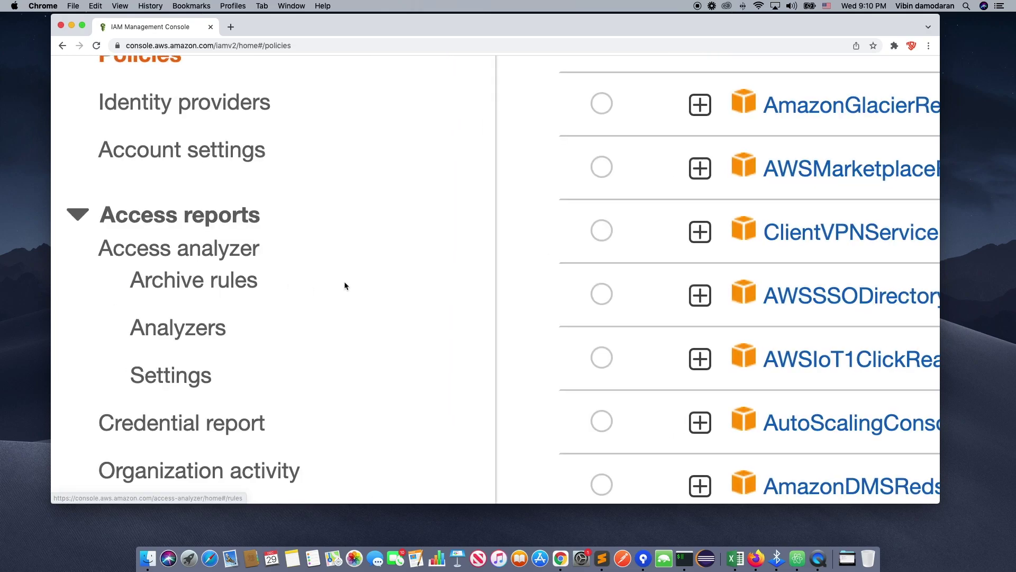
scroll(344, 284, "down", 5)
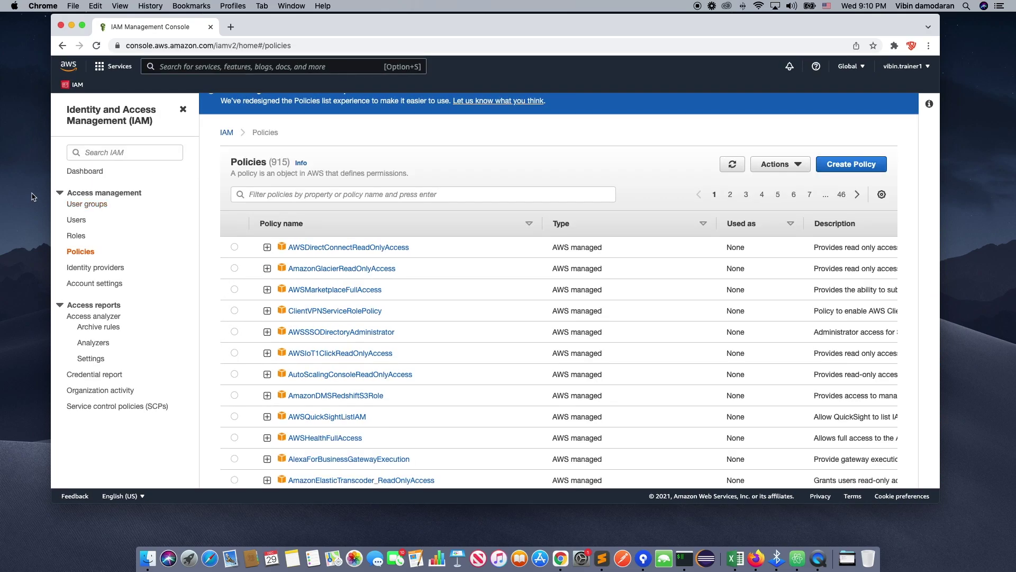
left_click(84, 205)
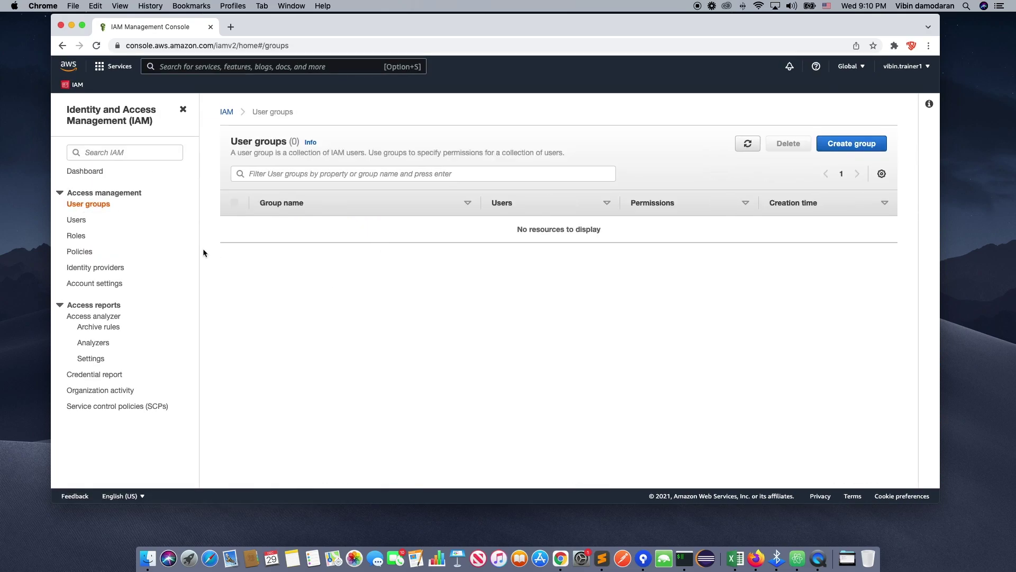
left_click(844, 144)
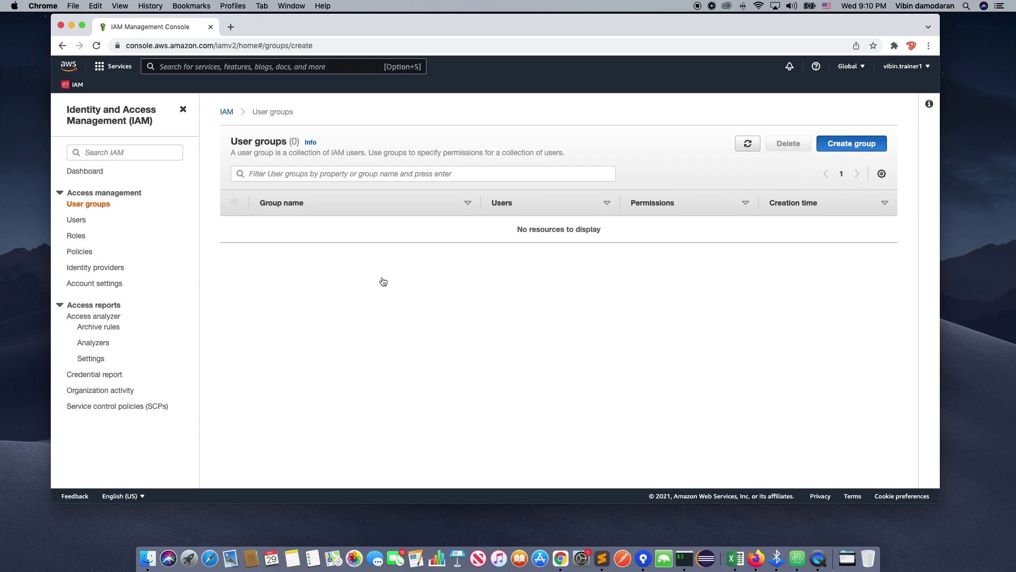
left_click(270, 222)
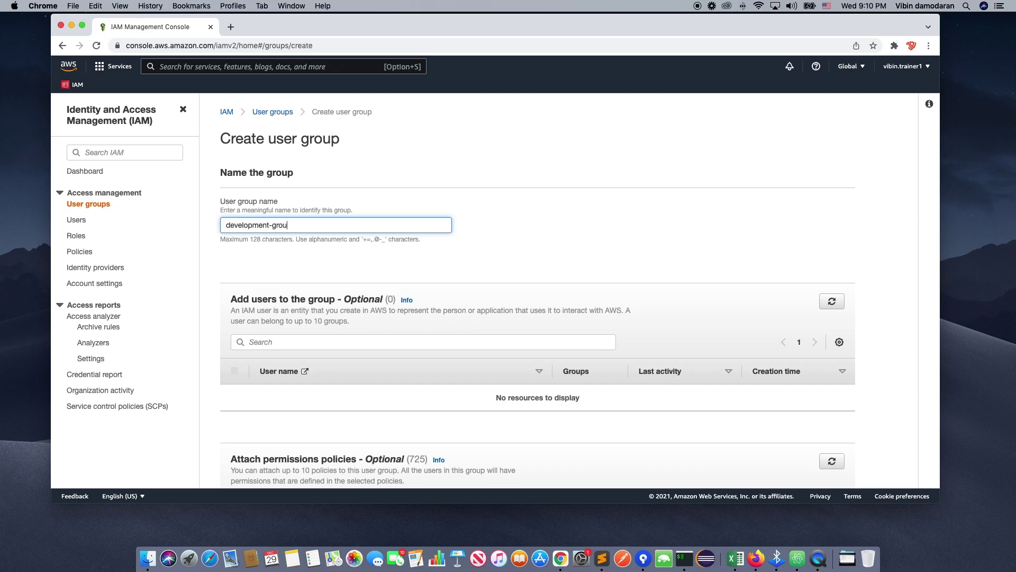
type("development-group")
scroll(538, 274, "down", 3)
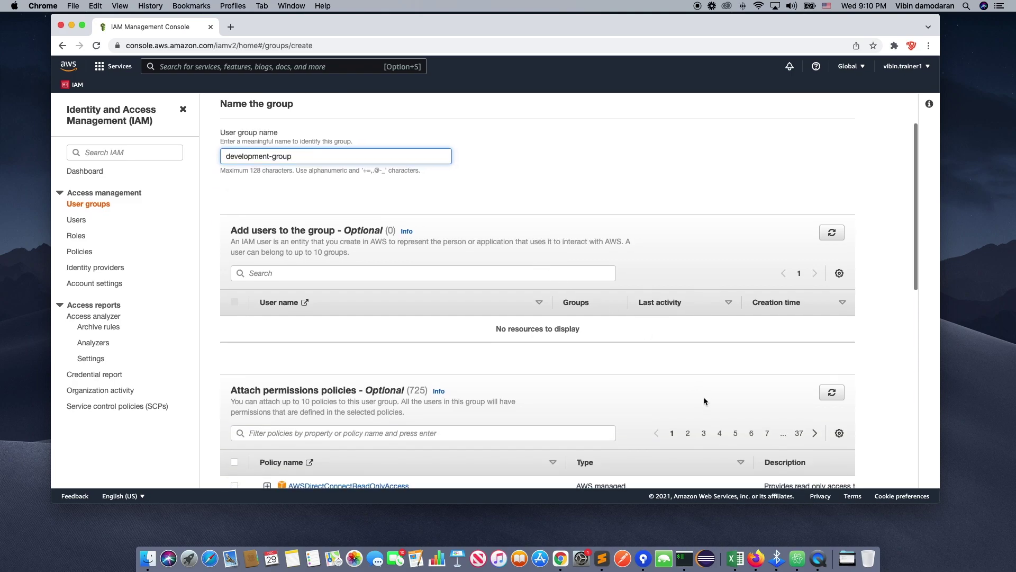
scroll(600, 377, "down", 3)
scroll(598, 374, "up", 3)
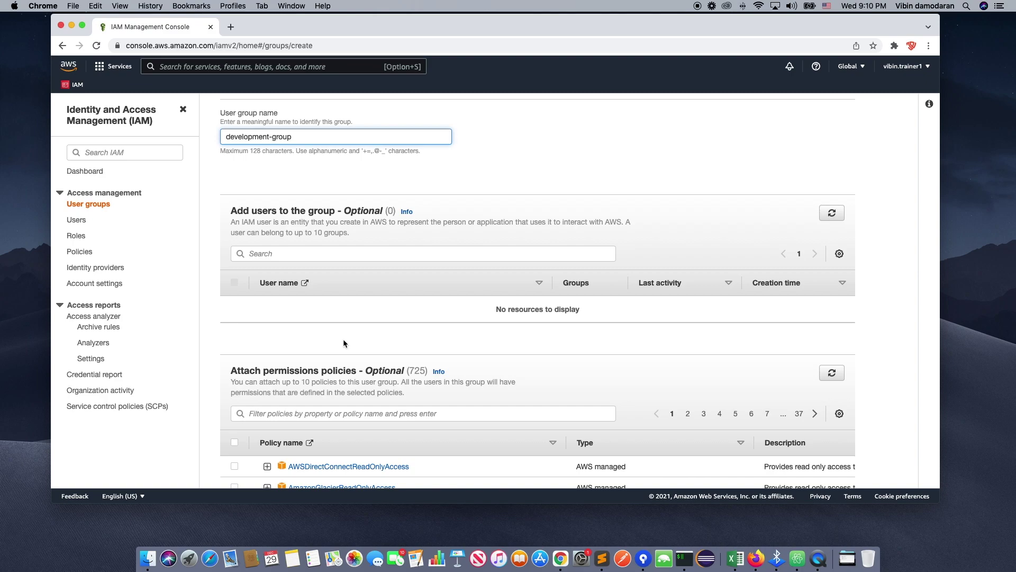
scroll(386, 345, "down", 5)
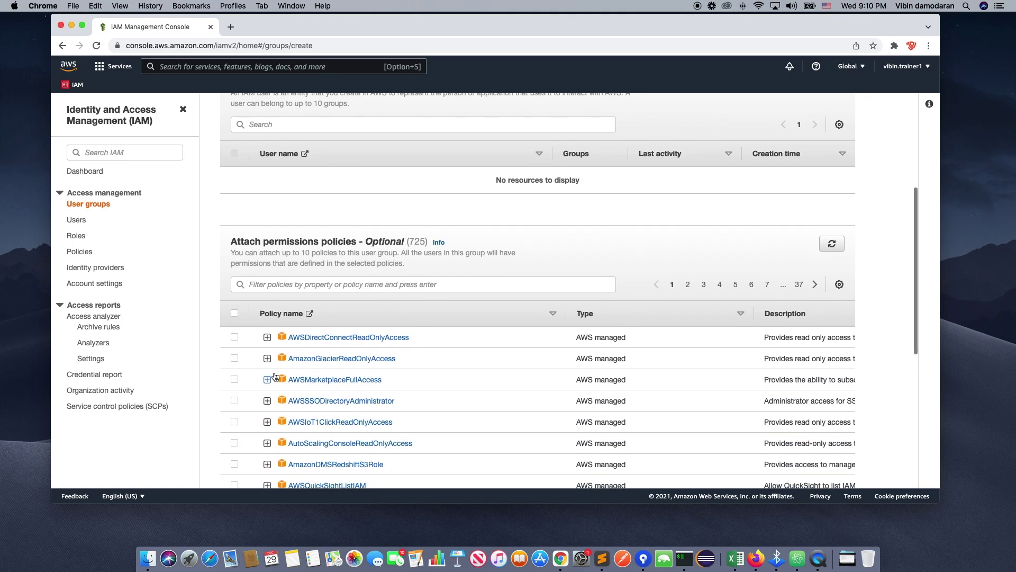
scroll(274, 376, "up", 5)
scroll(344, 349, "up", 1)
scroll(386, 391, "down", 5)
scroll(316, 342, "up", 5)
scroll(306, 330, "up", 2)
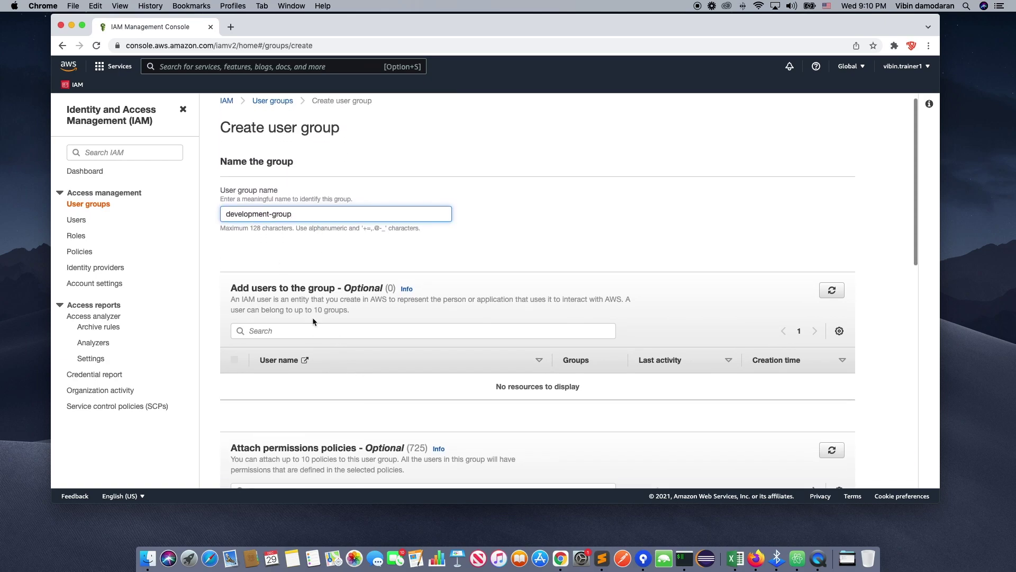
scroll(350, 403, "down", 10)
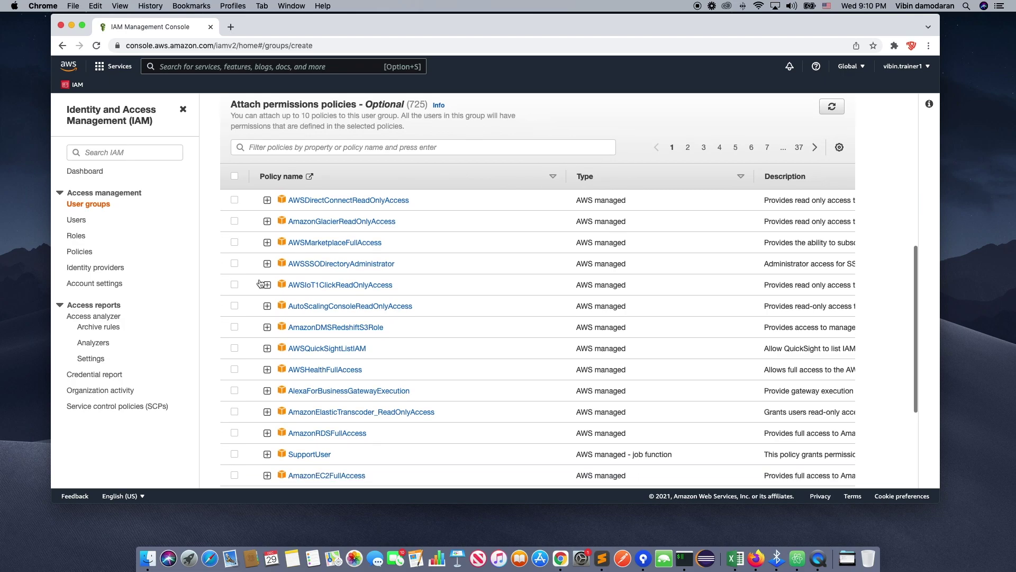
Preview the AWSDirectConnectReadOnlyAccess JSON, leave it unticked, and create development-group without policies.
left_click(235, 191)
left_click(235, 191)
left_click(267, 191)
scroll(294, 173, "down", 3)
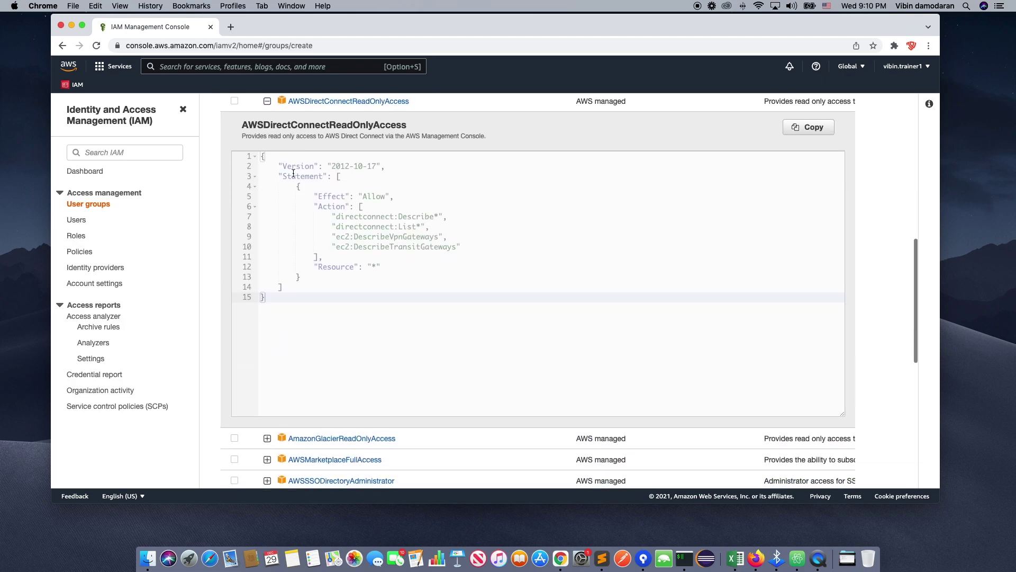
scroll(293, 173, "up", 1)
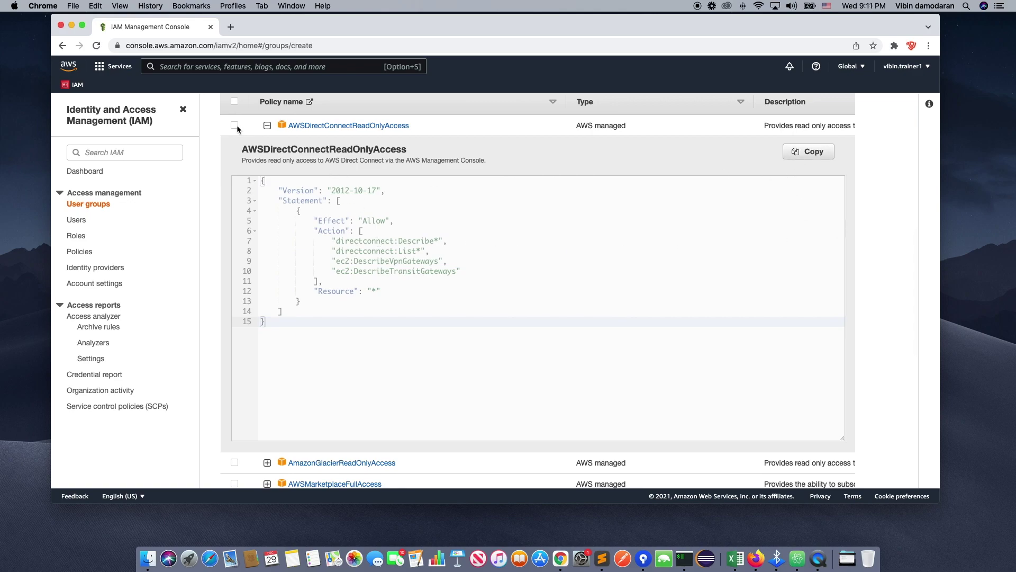
left_click(267, 125)
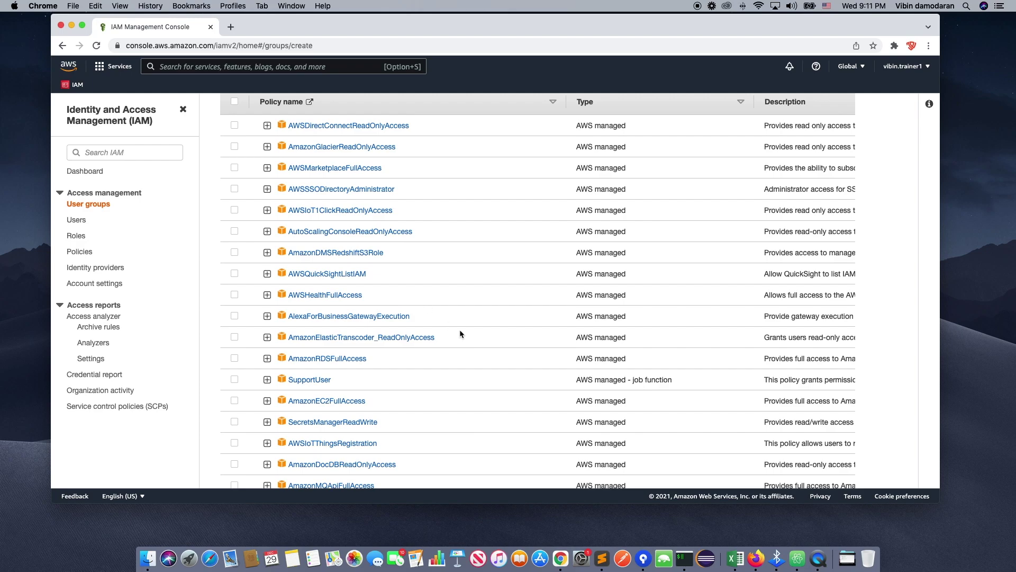
scroll(456, 331, "down", 4)
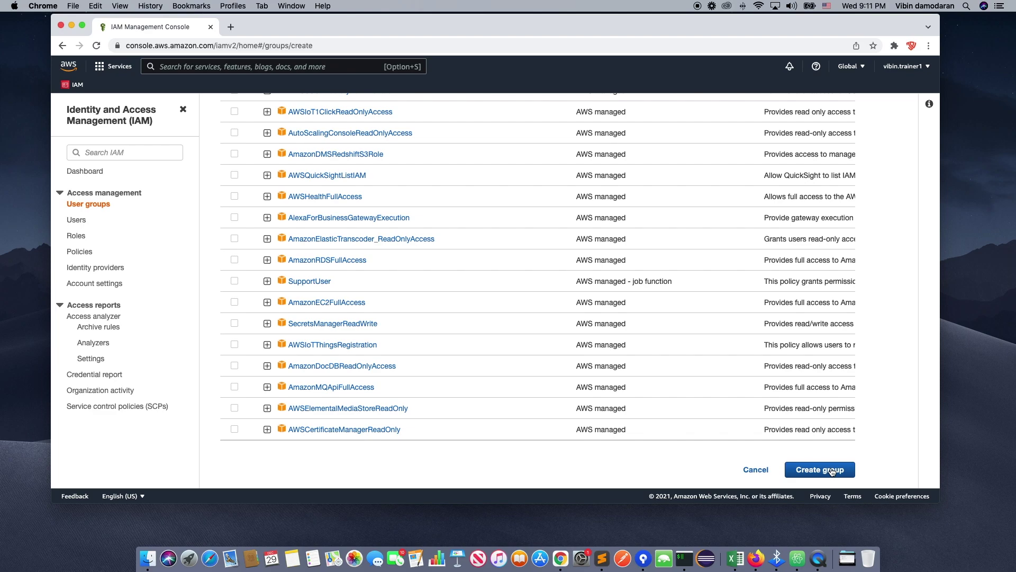
left_click(832, 471)
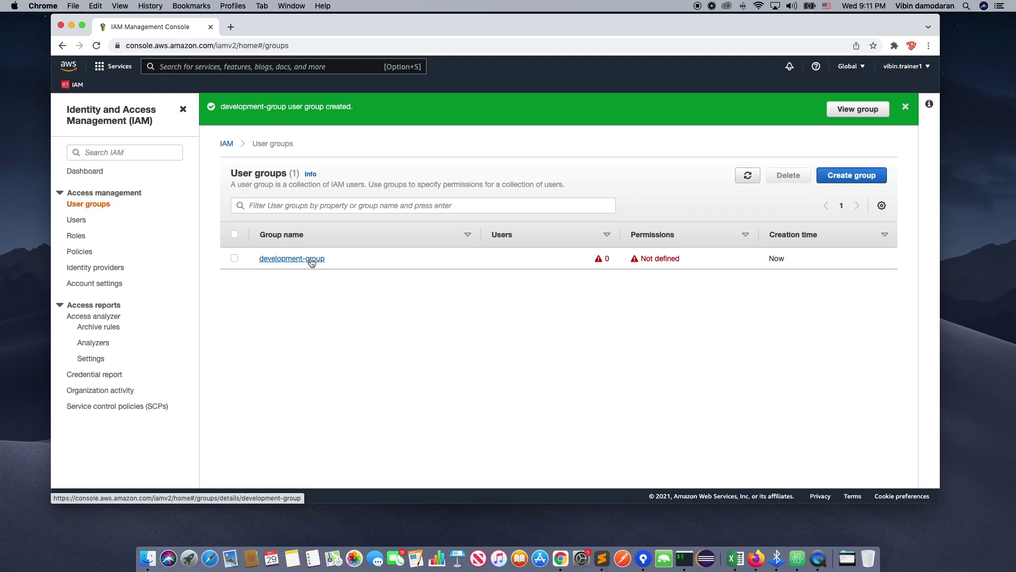
From the IAM Users list, start Add users and enter the new user's name.
left_click(77, 221)
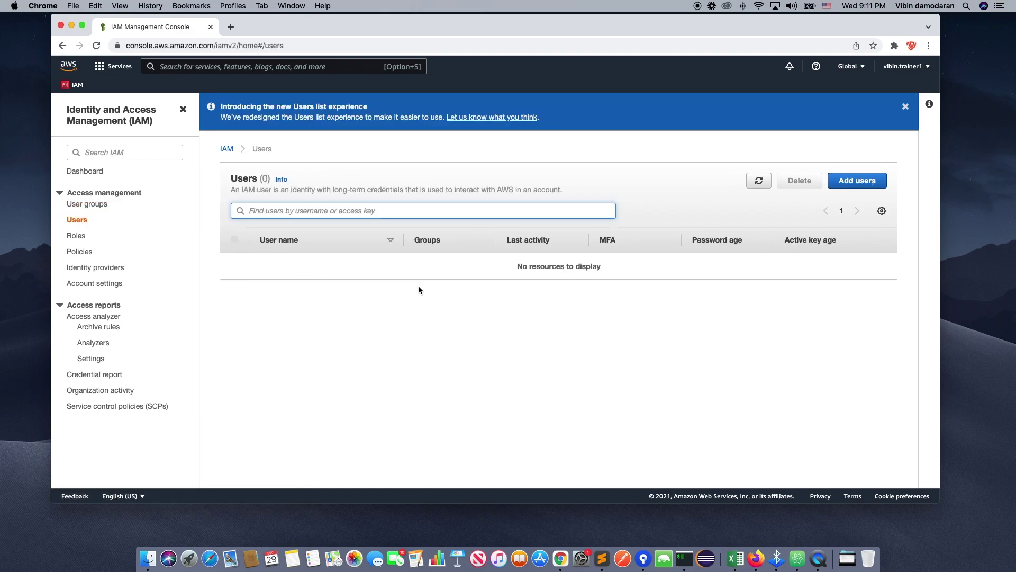
left_click(855, 181)
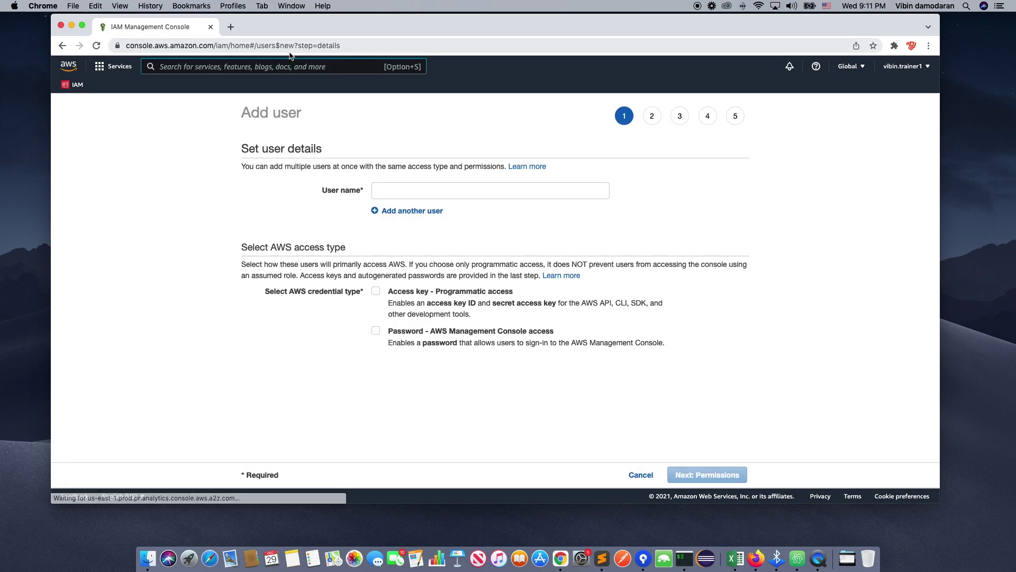
left_click(383, 186)
type("da")
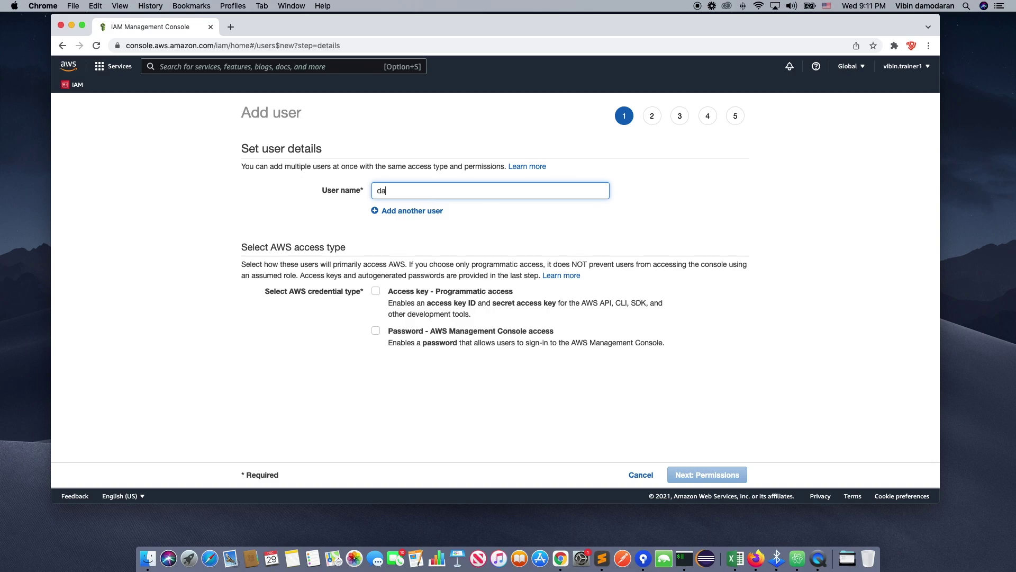
type("modaranv")
left_click(540, 215)
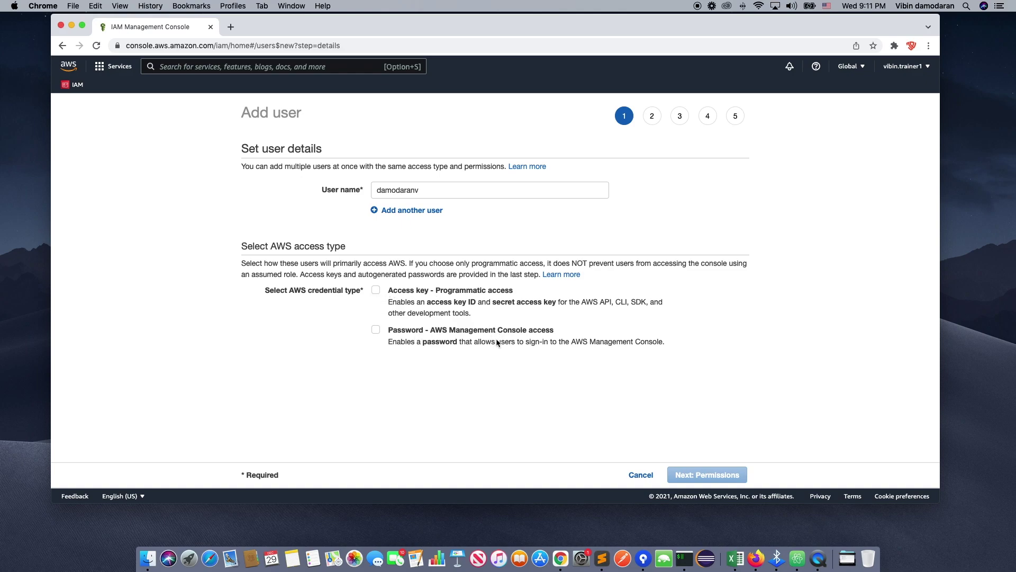
scroll(497, 343, "down", 1)
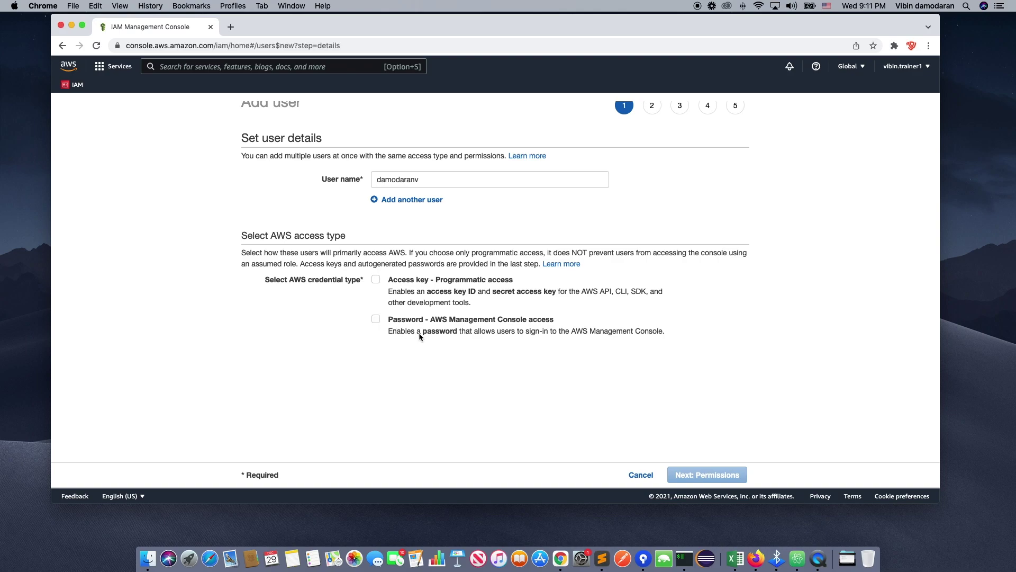
Enable Password - AWS Management Console access and select the Custom password option.
left_click(377, 320)
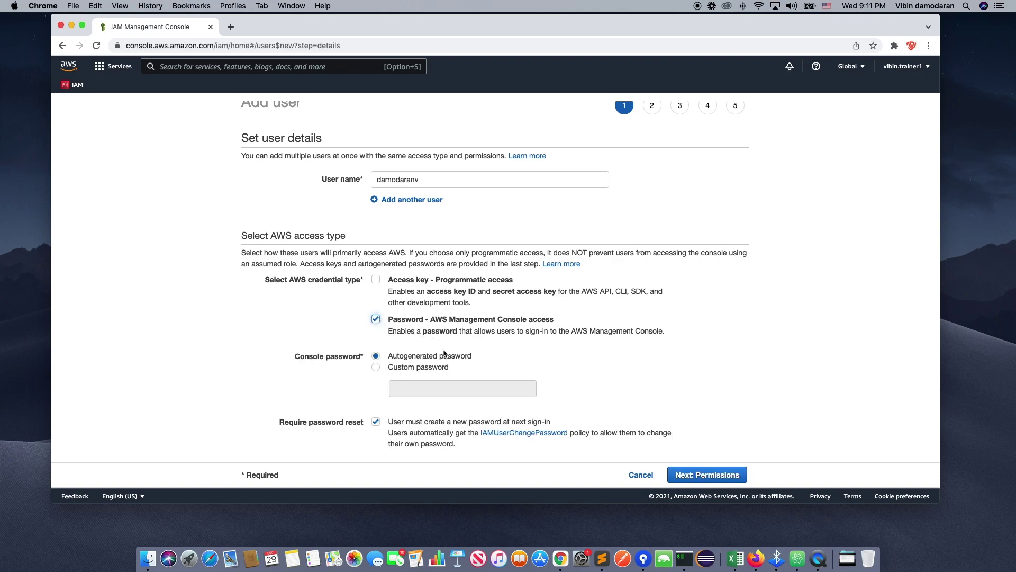
scroll(446, 353, "down", 1)
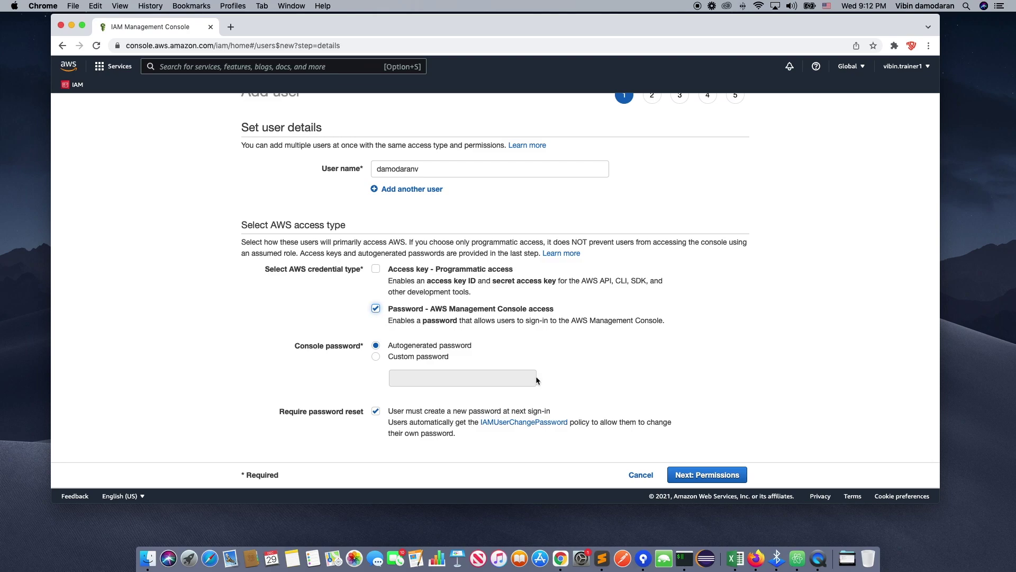
double_click(397, 168)
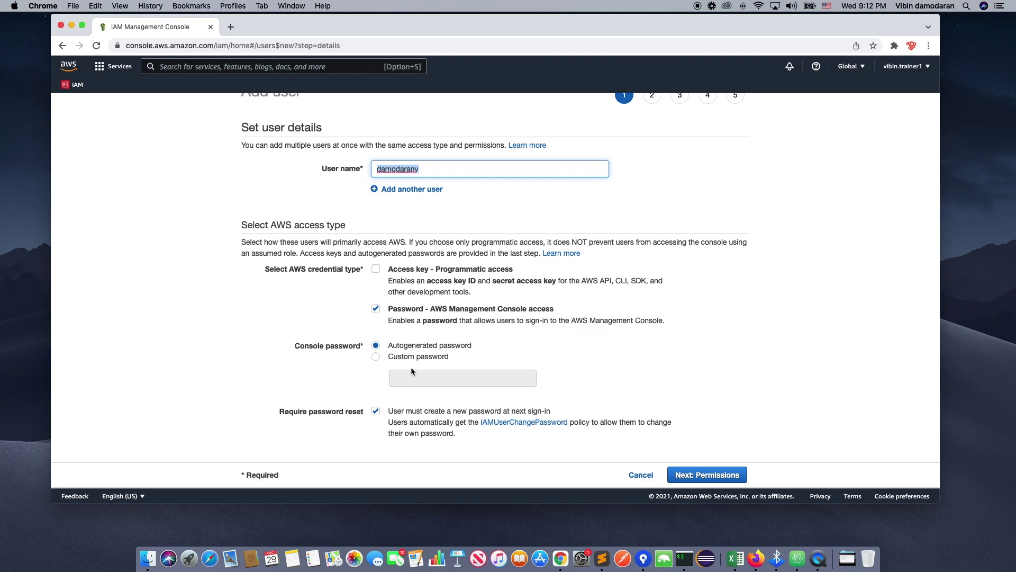
left_click(224, 284)
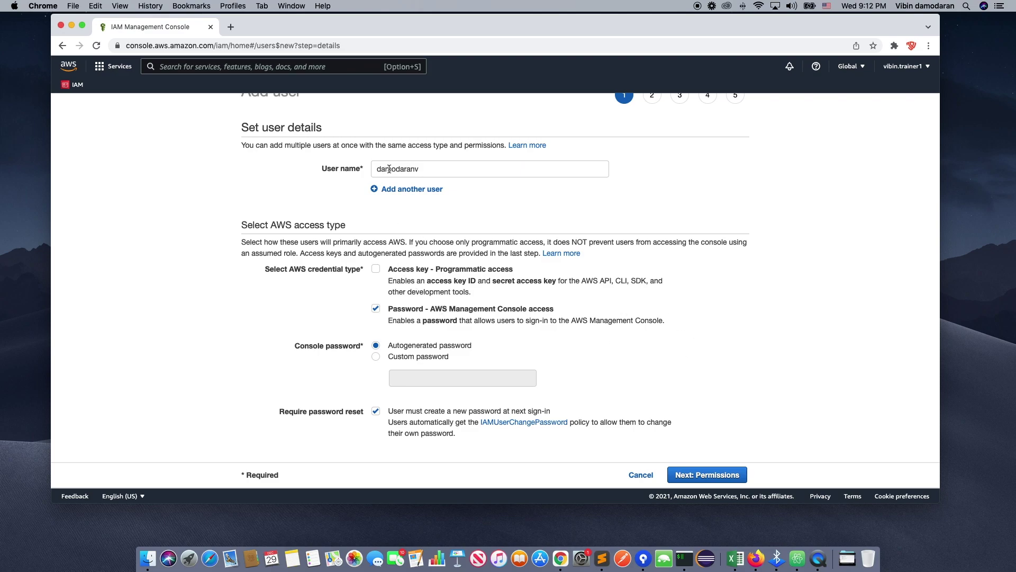
left_click(412, 358)
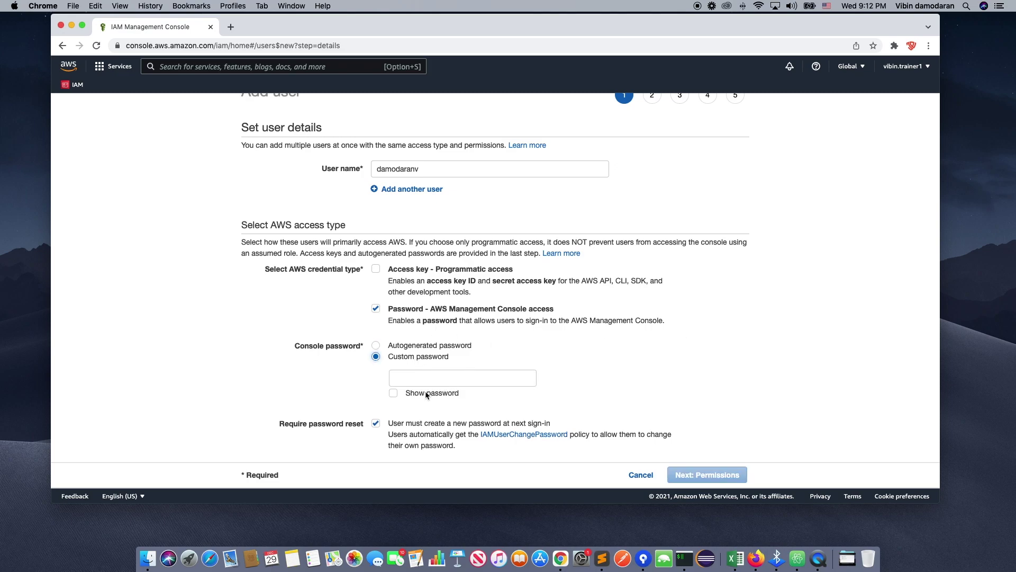
Enable Access key - Programmatic access and replace the rejected custom password with a valid one.
left_click(398, 378)
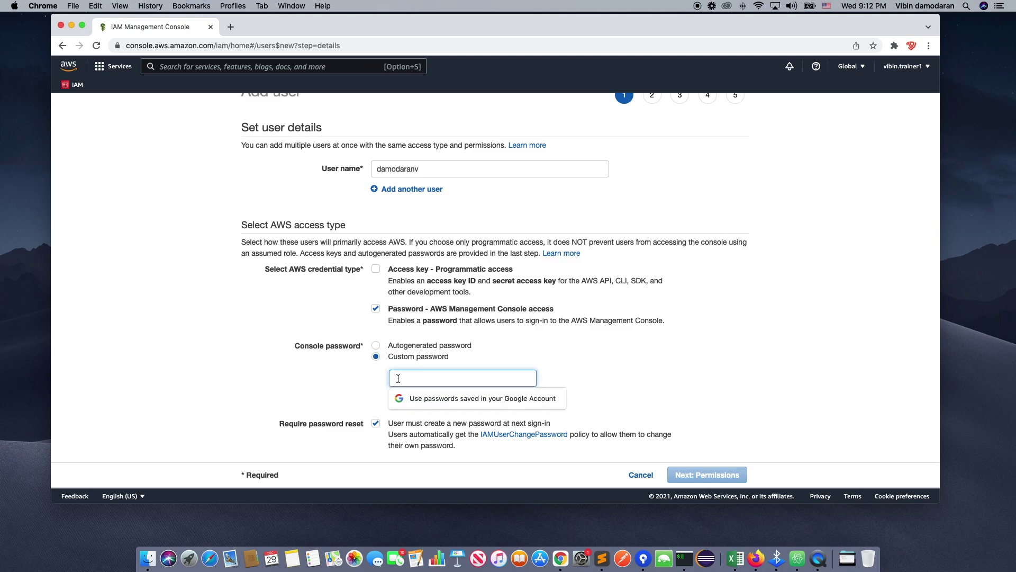
type("•••••••")
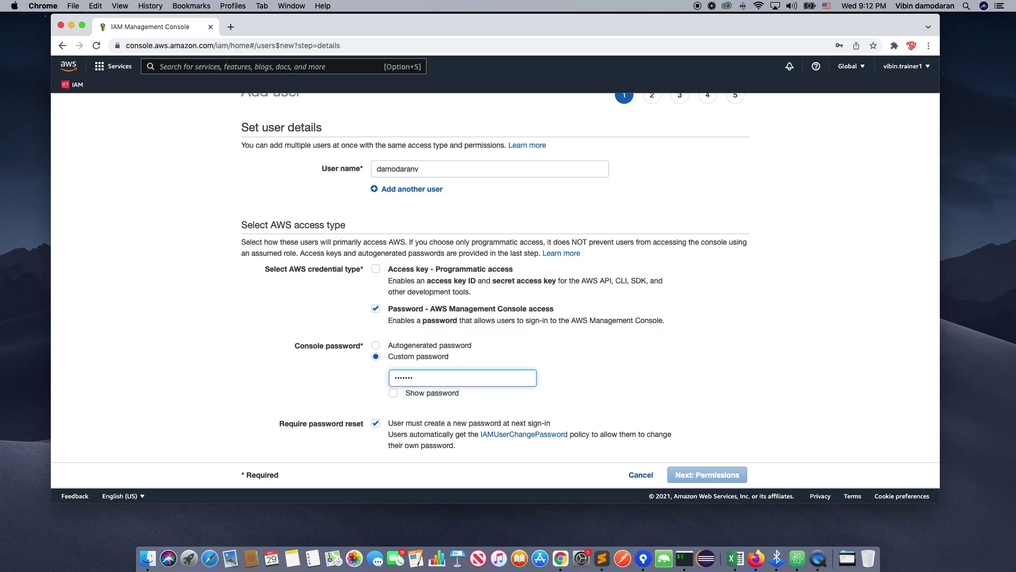
type("••")
left_click(375, 269)
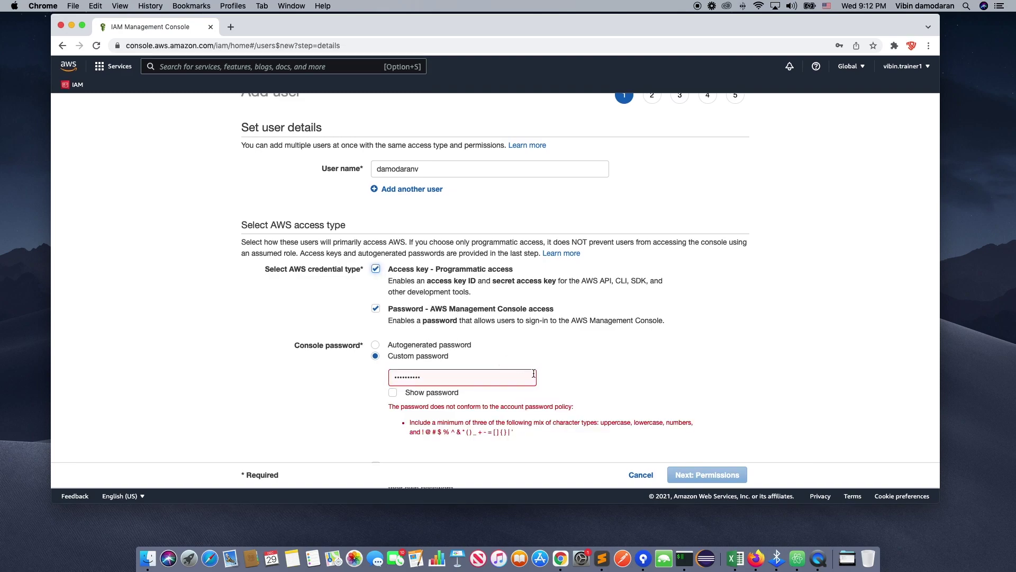
scroll(498, 365, "down", 2)
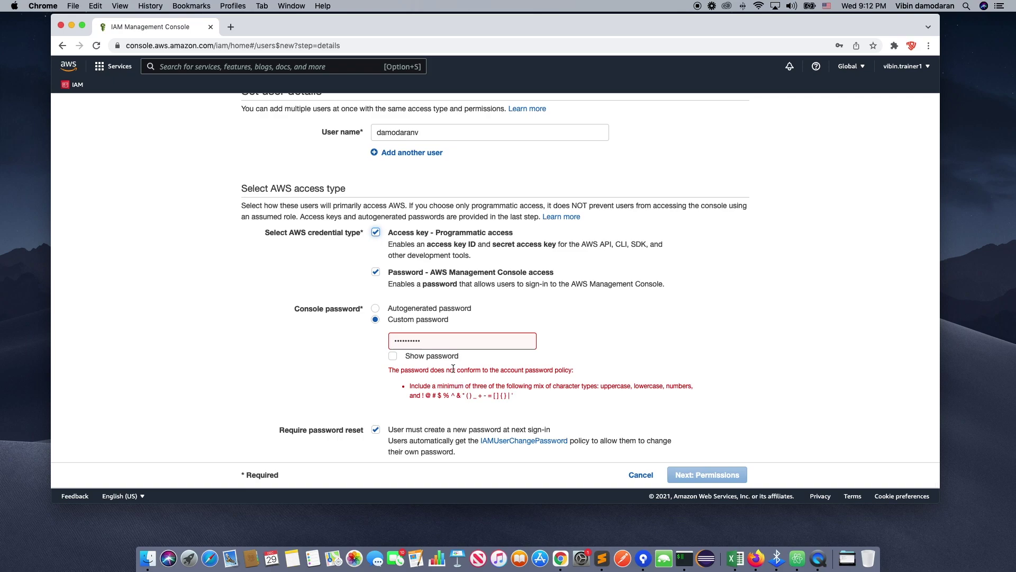
left_click_drag(426, 342, 363, 339)
key("BackSpace")
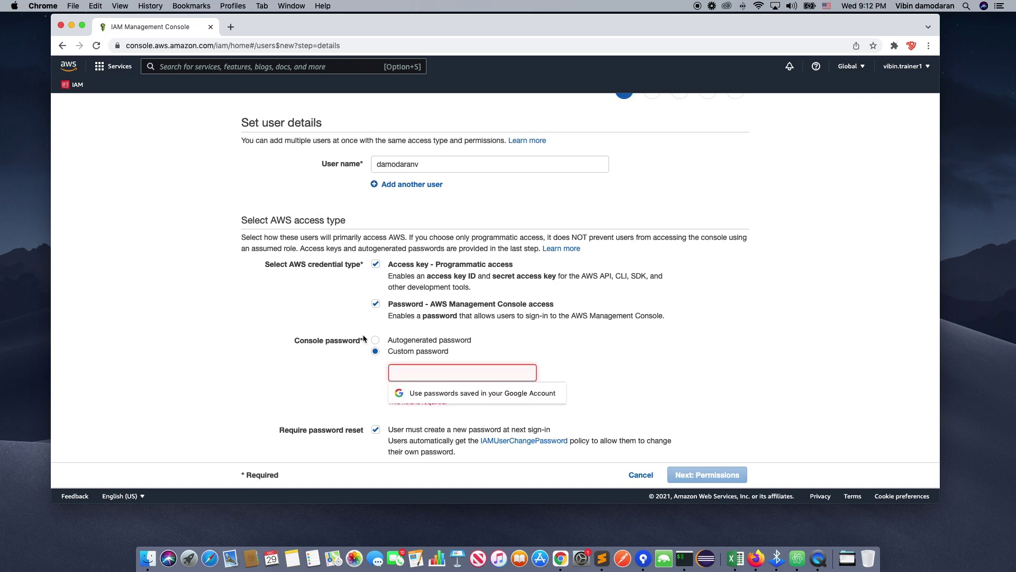
type("aaaaaaaaaaa")
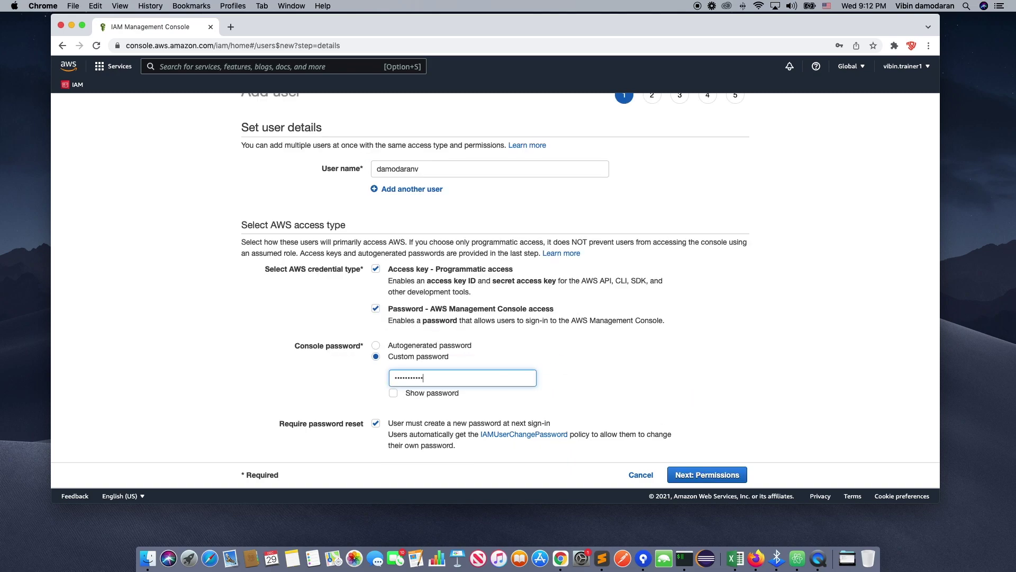
left_click(579, 385)
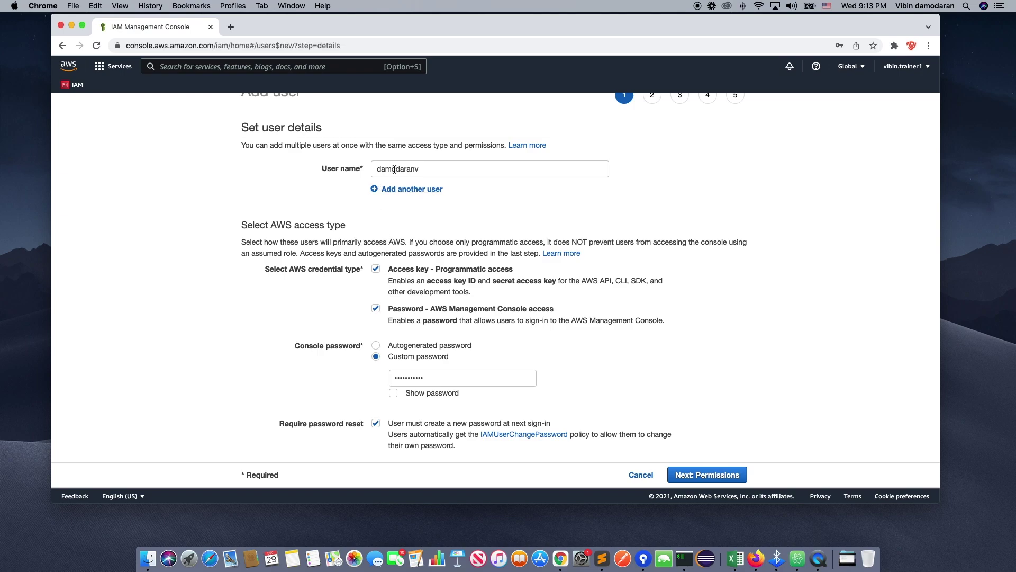
scroll(661, 404, "down", 1)
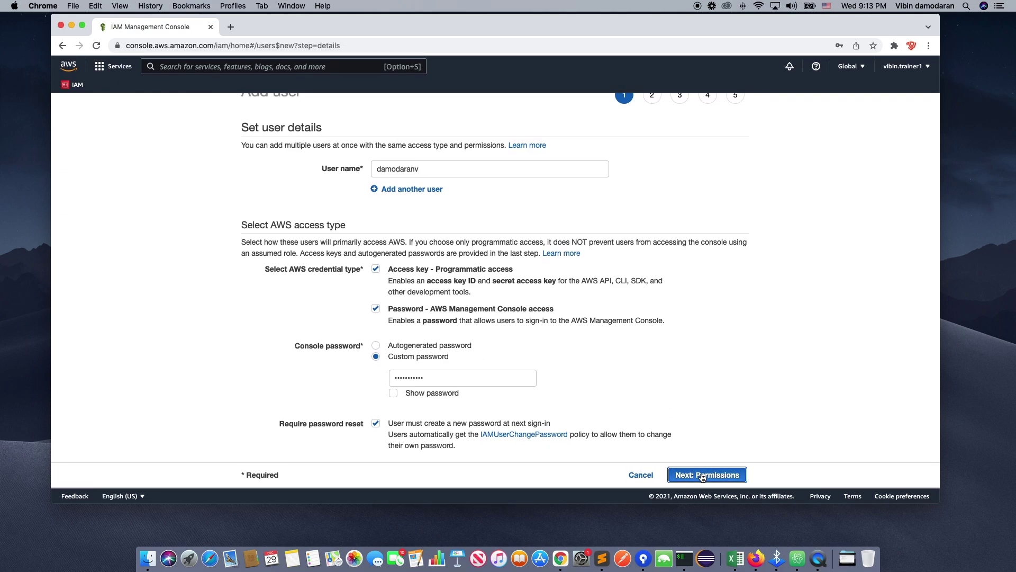
Add the new user to development-group in the permissions step.
left_click(707, 471)
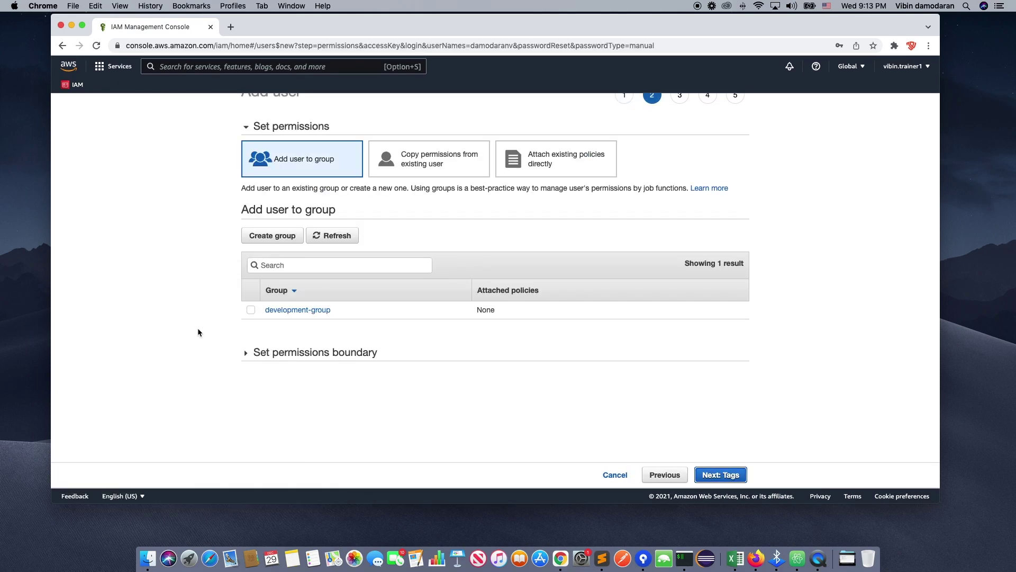
left_click(251, 311)
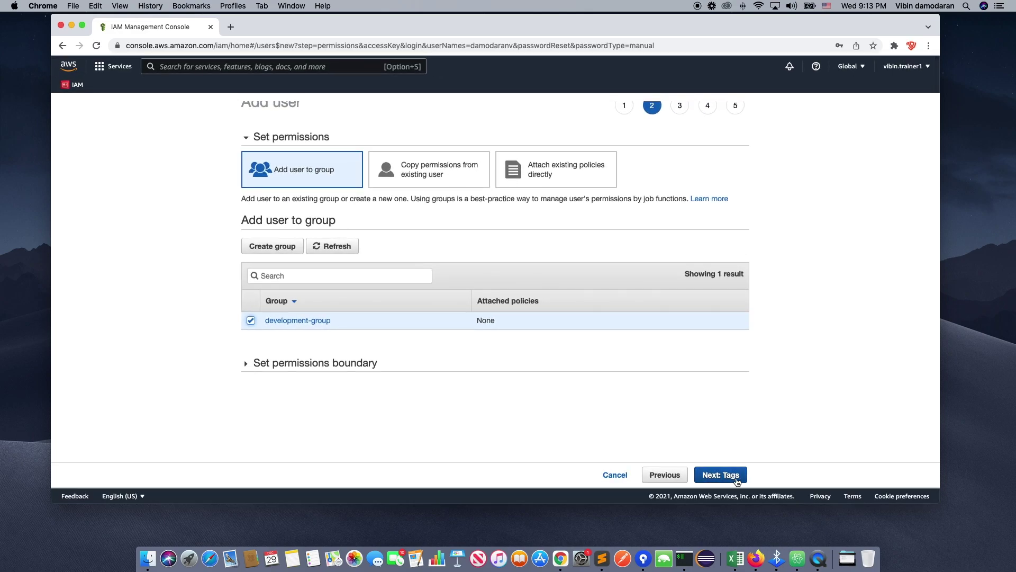
left_click(725, 478)
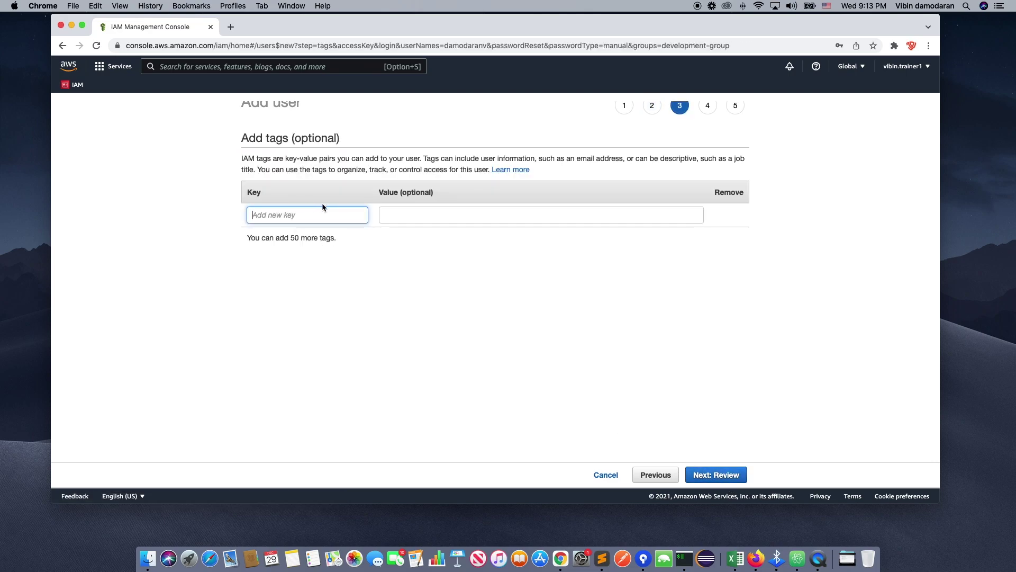
Add the tag TYPE = developer and continue to the review step.
type("TYPE")
key("Tab")
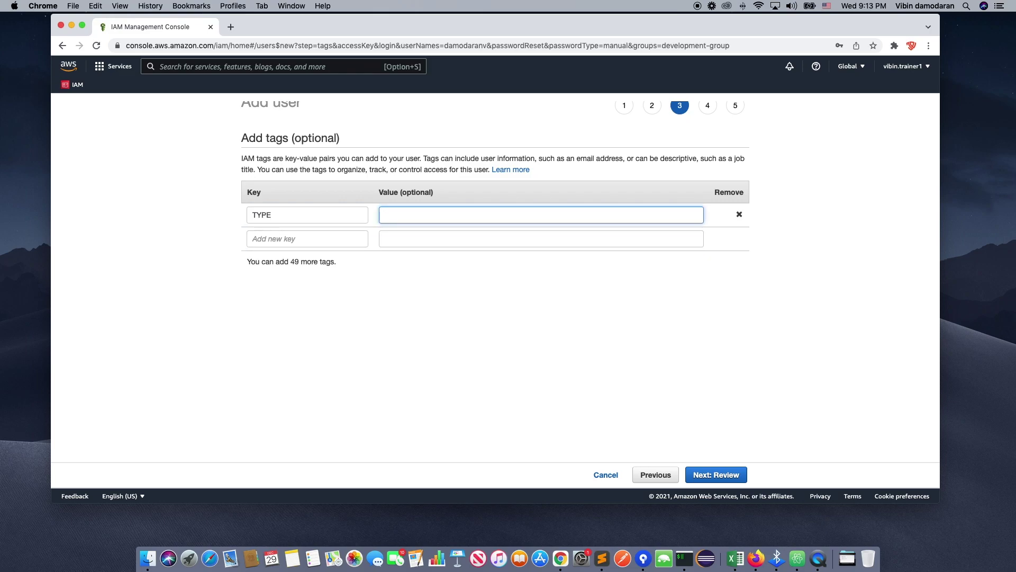
type("developer")
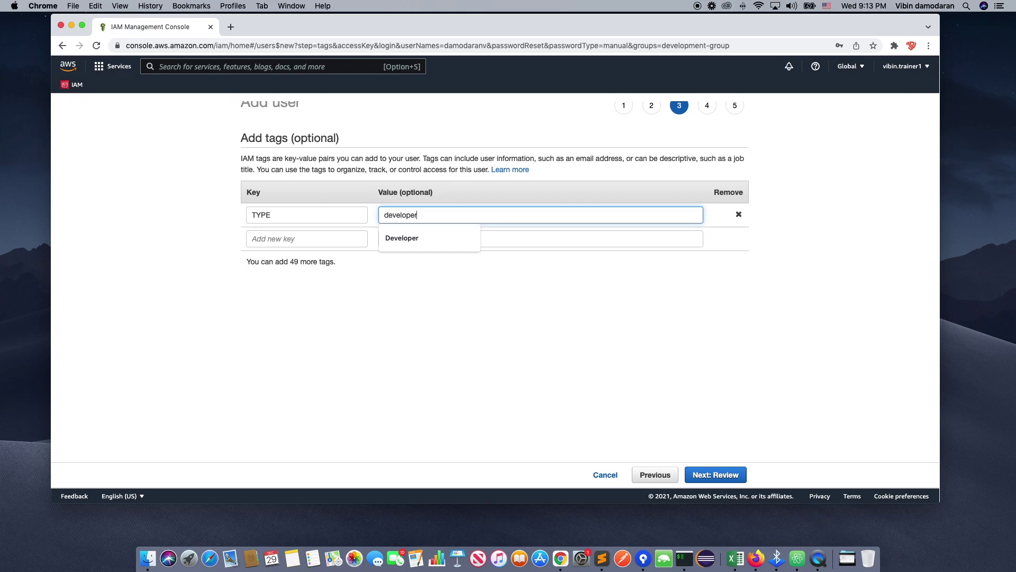
left_click(359, 293)
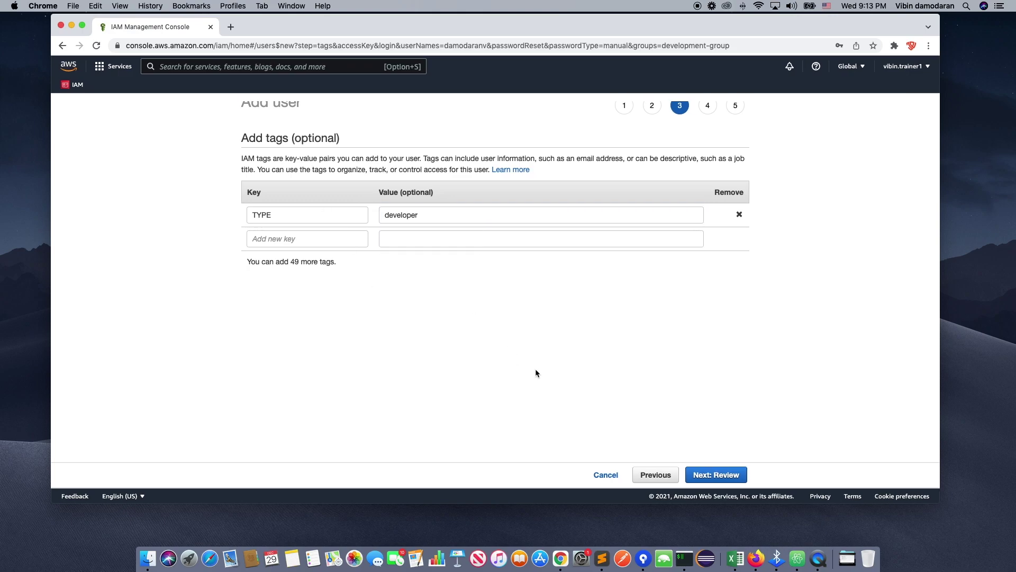
left_click(716, 475)
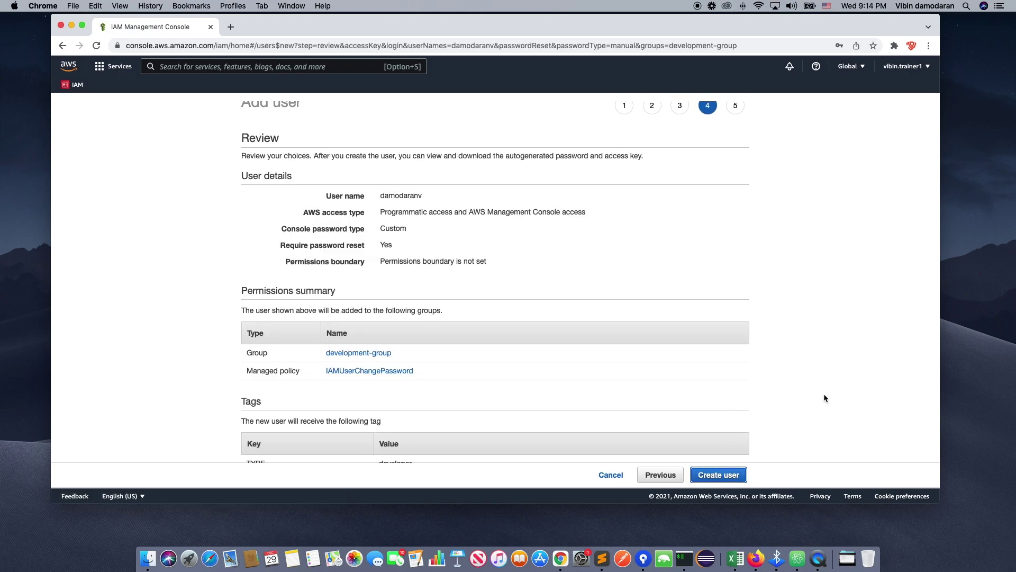
Check the review summary and create the user with development-group and the TYPE tag.
scroll(824, 398, "down", 1)
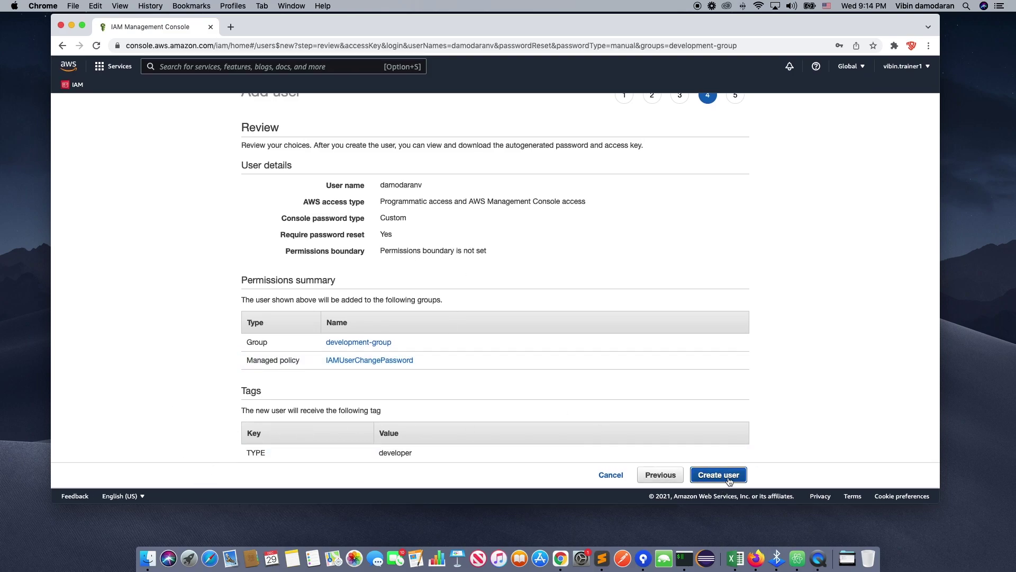
scroll(311, 454, "down", 1)
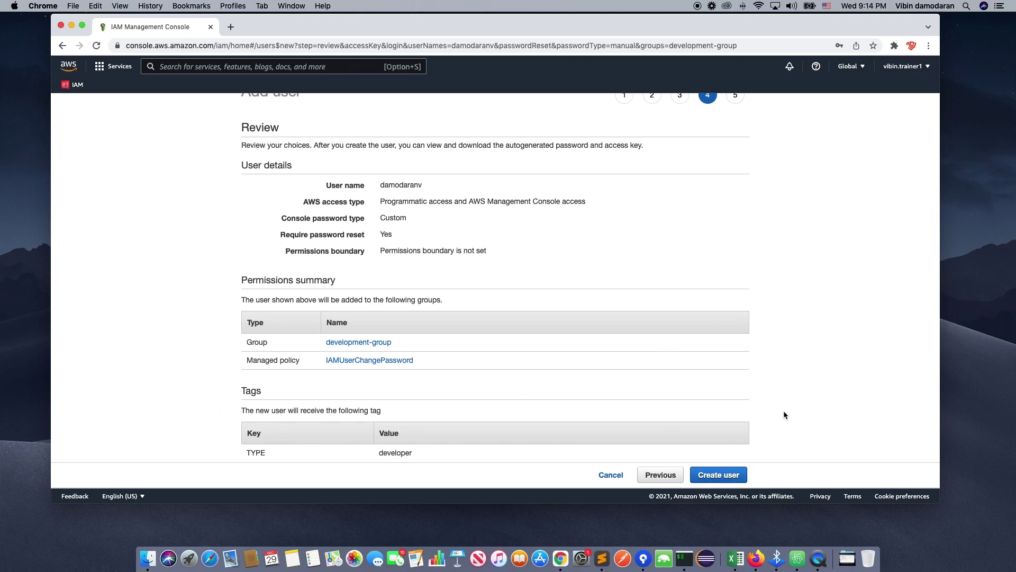
left_click(723, 476)
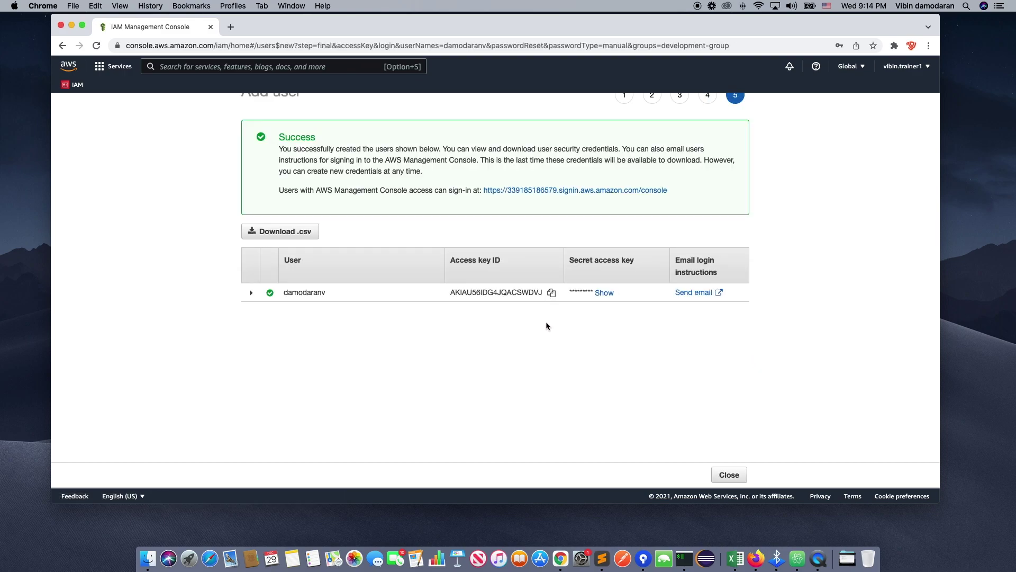
Download the new user's credentials CSV and open the console sign-in URL in a private window.
left_click(285, 233)
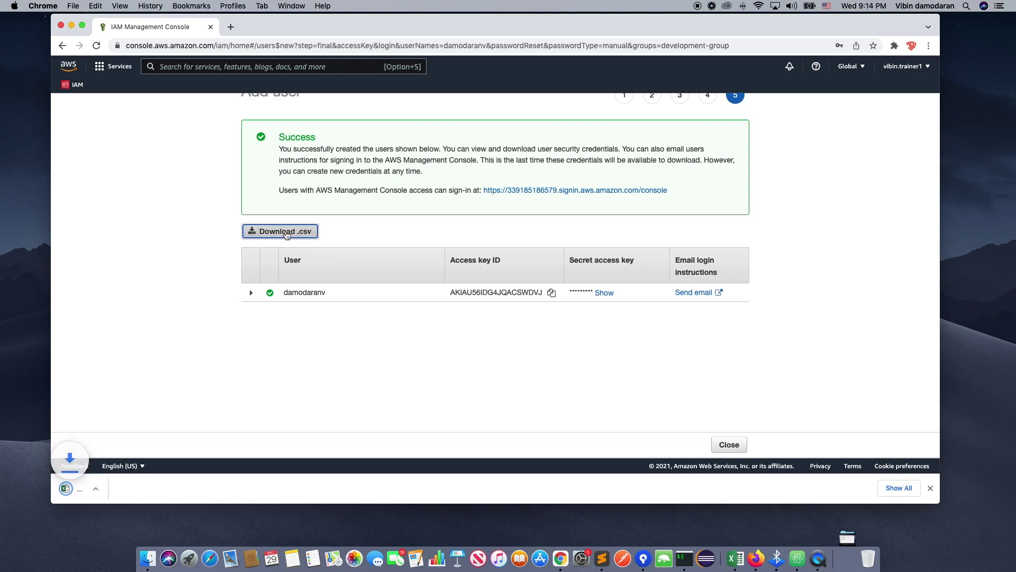
left_click(457, 373)
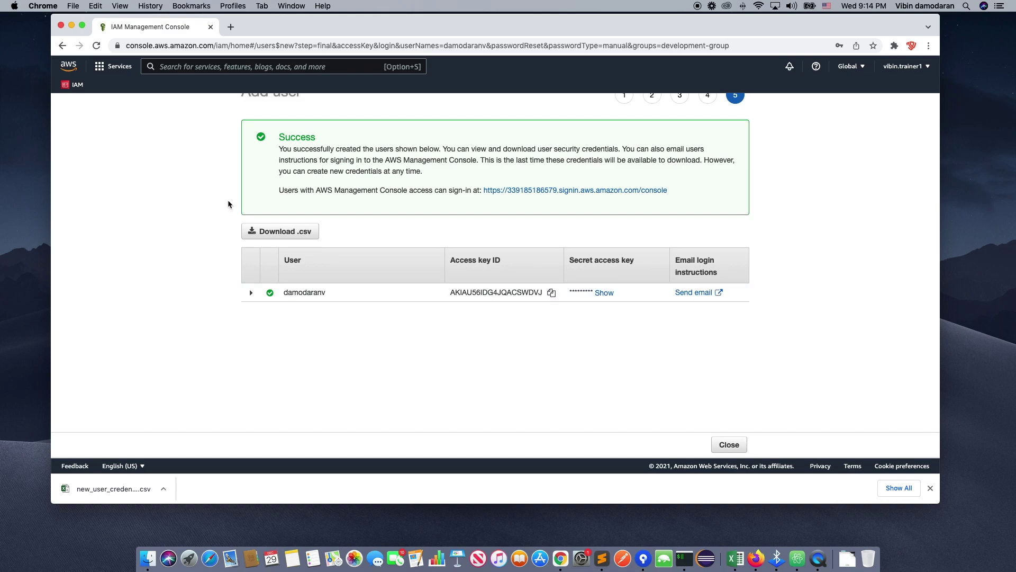
left_click_drag(671, 189, 484, 191)
key("super+c")
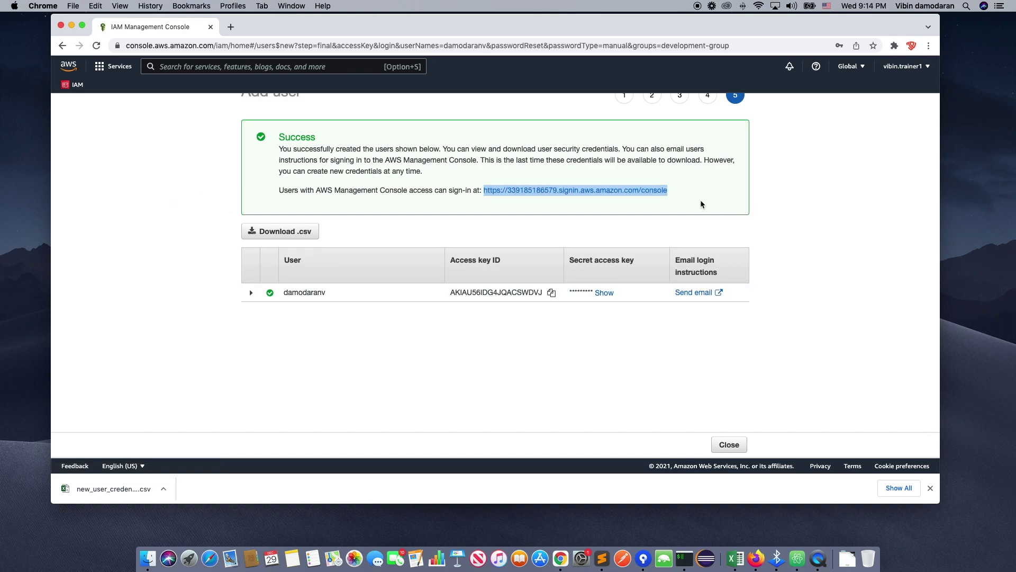
key("super+shift+n")
key("super+v")
Load the sign-in URL and sign in with the new IAM user's name and password.
key("Return")
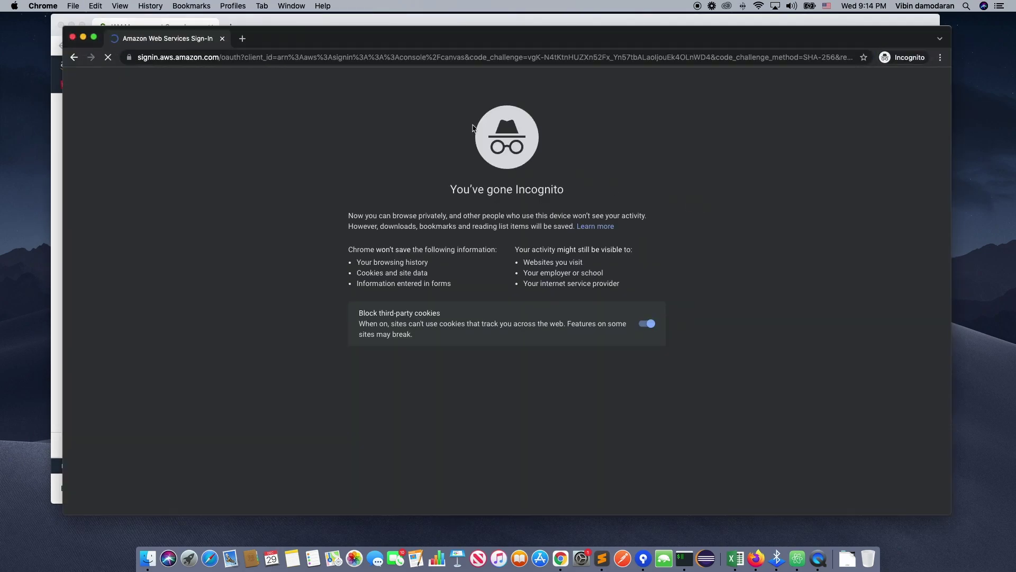
type("damodaranv")
key("Tab")
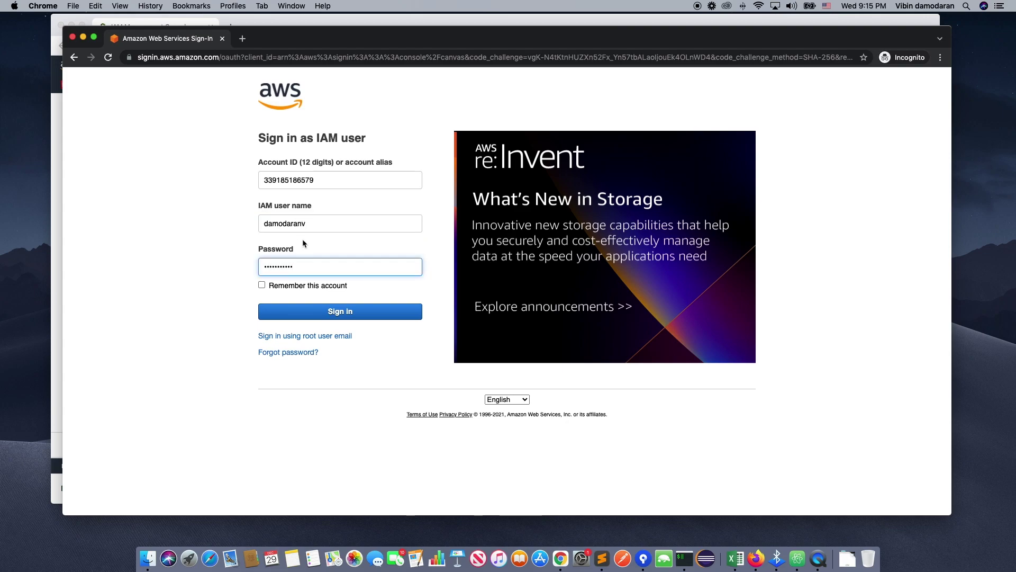
left_click(336, 312)
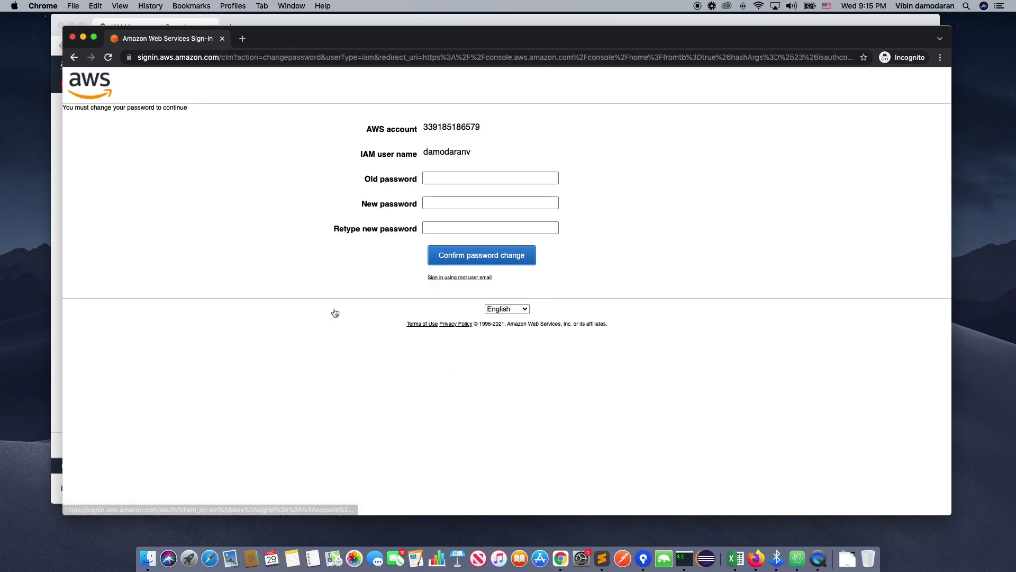
Enter the old password, set and retype a new password, and confirm the change.
left_click(430, 177)
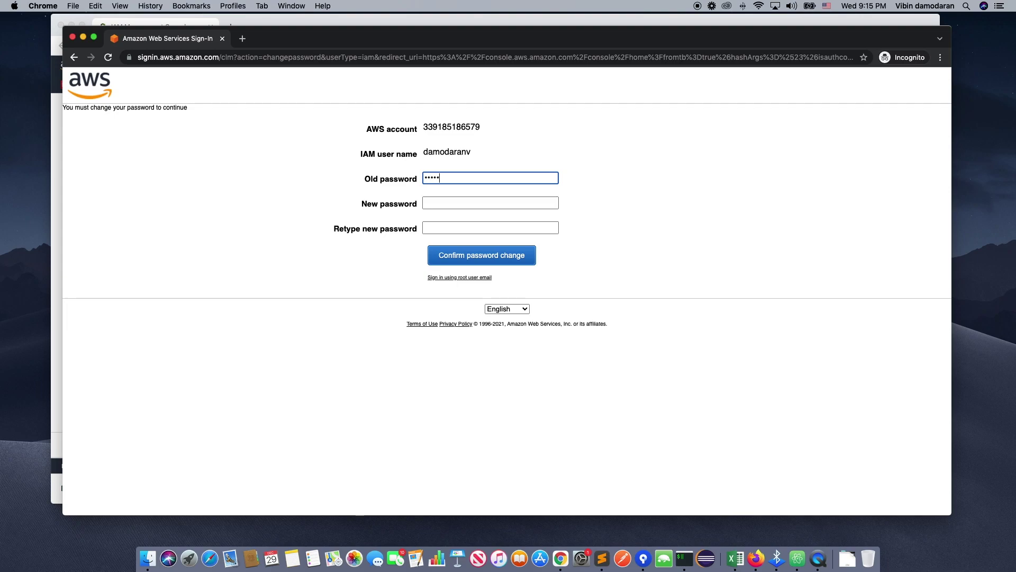
type("•")
key("Tab")
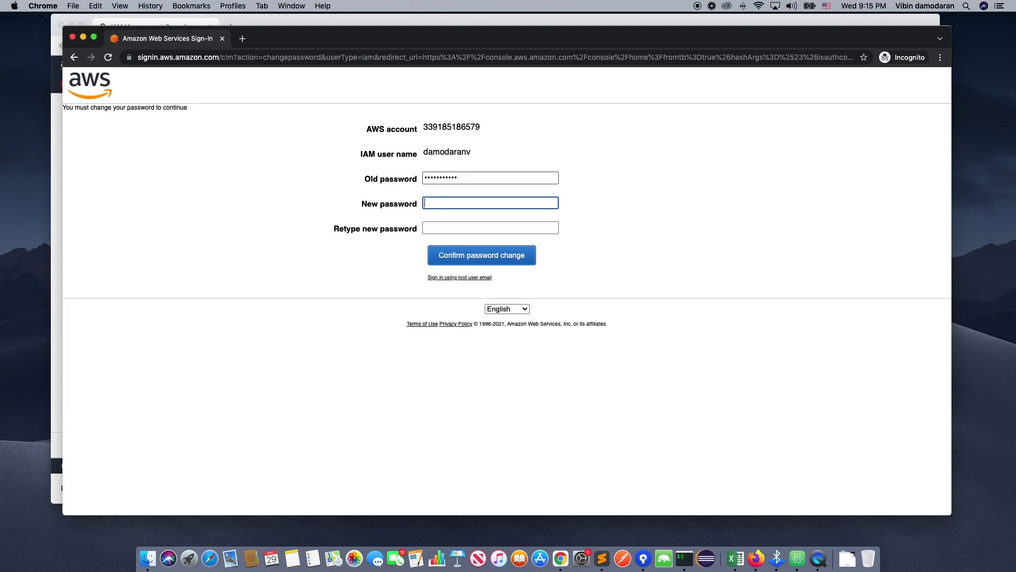
key("shift+Tab")
key("BackSpace")
type("•••••••••••")
key("Tab")
type("•")
key("Tab")
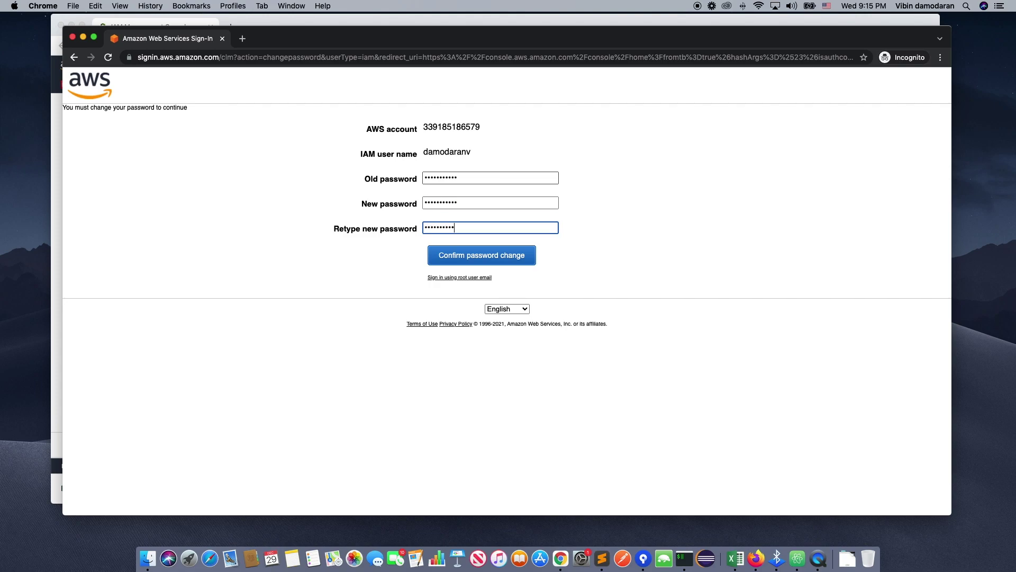
left_click(470, 258)
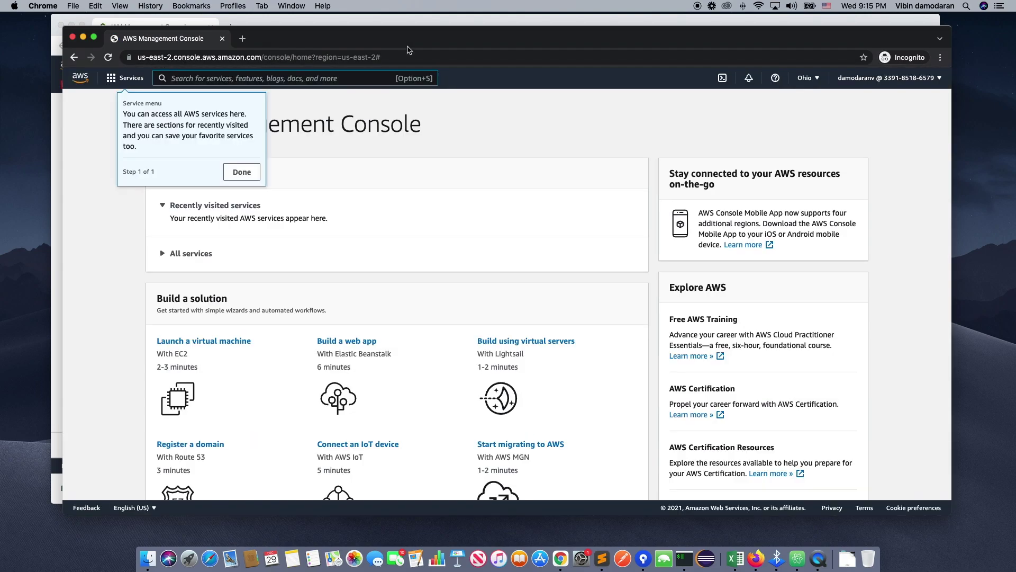
Confirm the Billing Dashboard shows Need Permissions, return home and search services for 'EC2'.
left_click(243, 174)
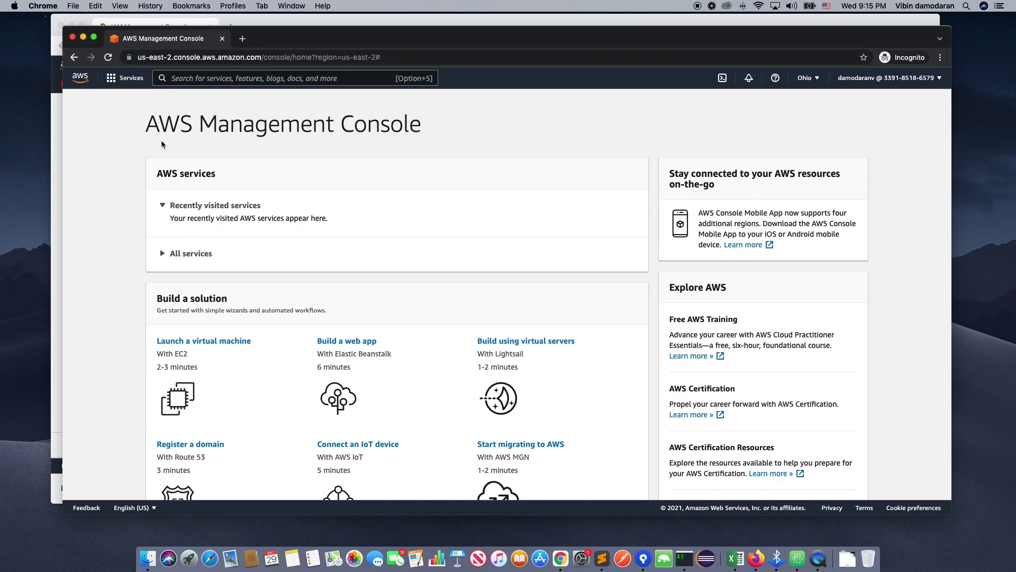
scroll(291, 156, "up", 5)
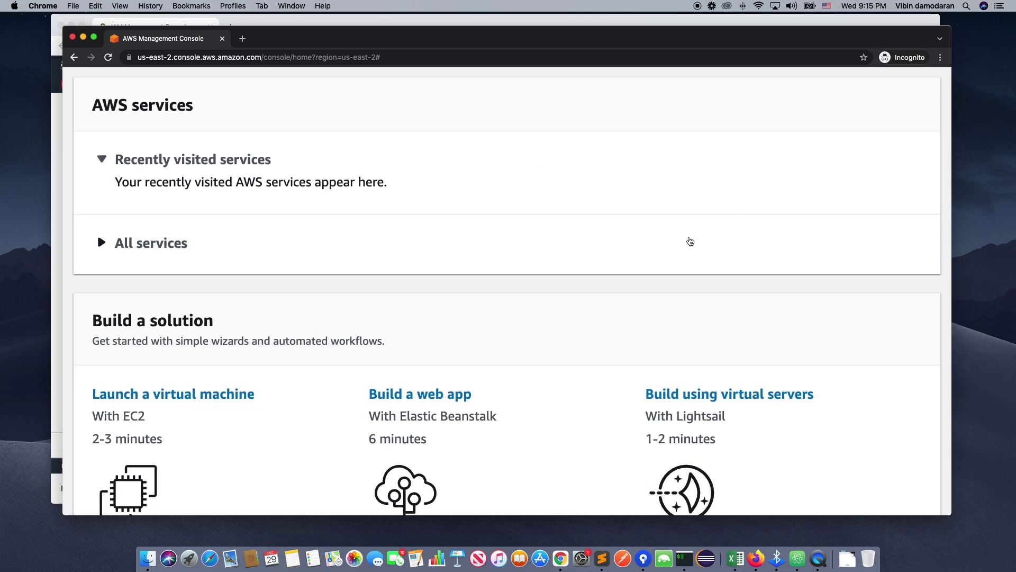
scroll(690, 241, "down", 5)
left_click(886, 78)
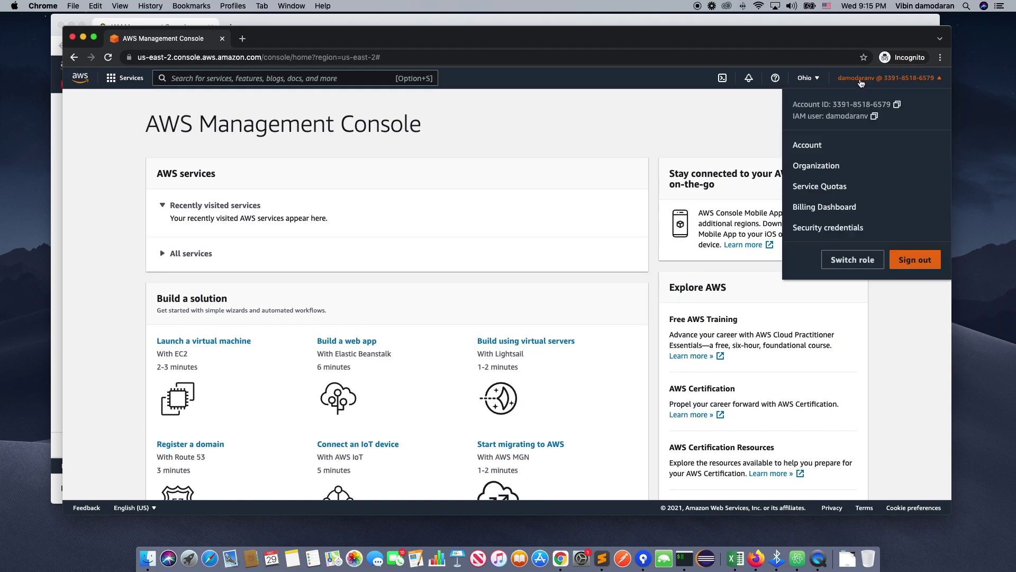
left_click(825, 207)
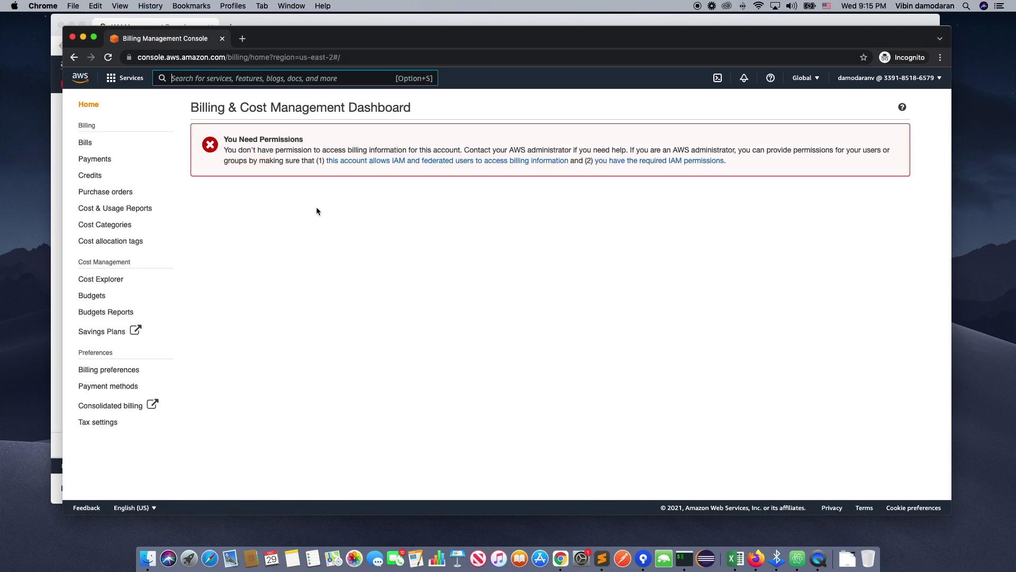
left_click_drag(236, 140, 304, 139)
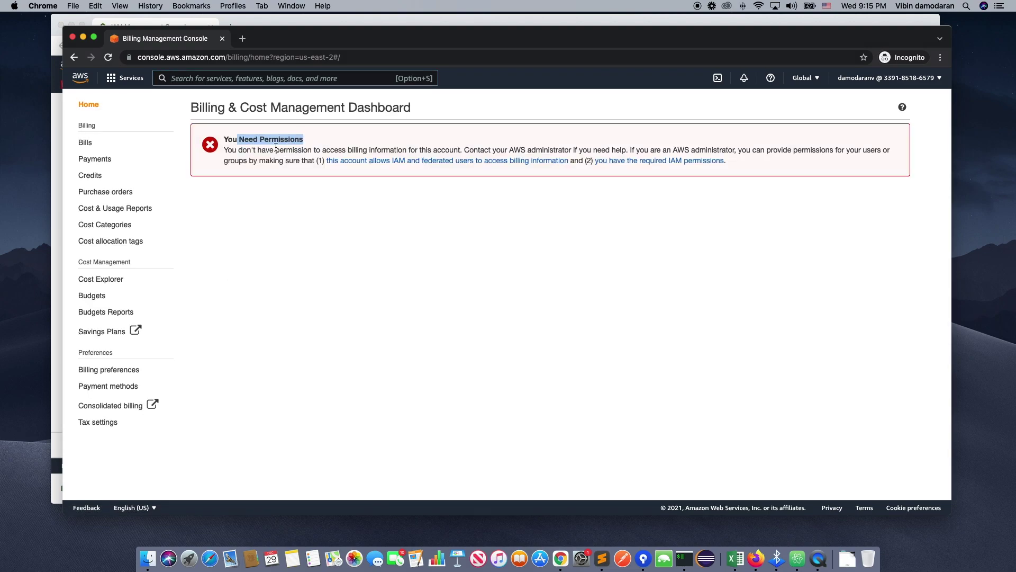
left_click(80, 78)
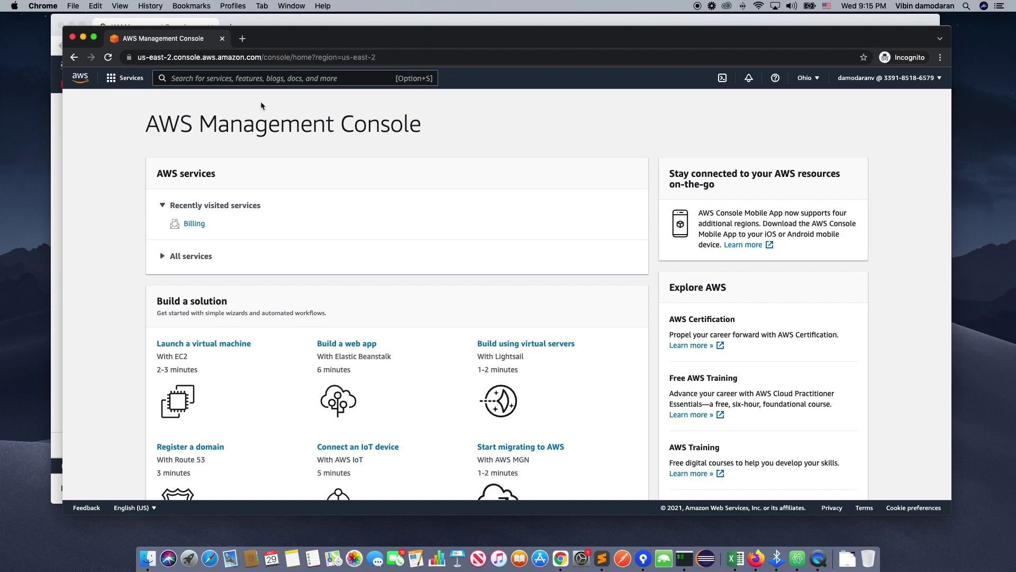
left_click(198, 80)
type("EC2")
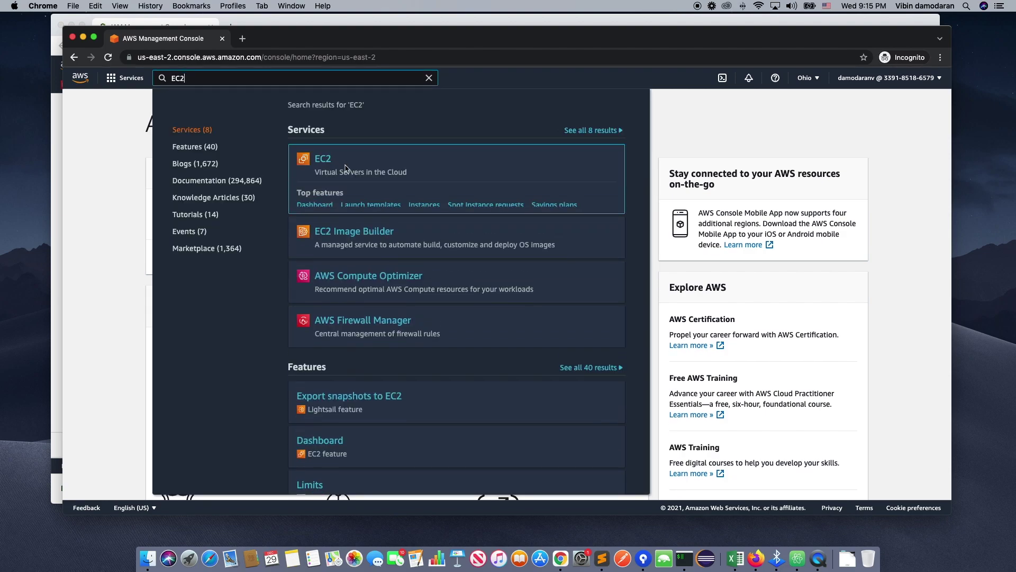
Open the EC2 service from the search results, then bring the IAM window back to front.
left_click(322, 160)
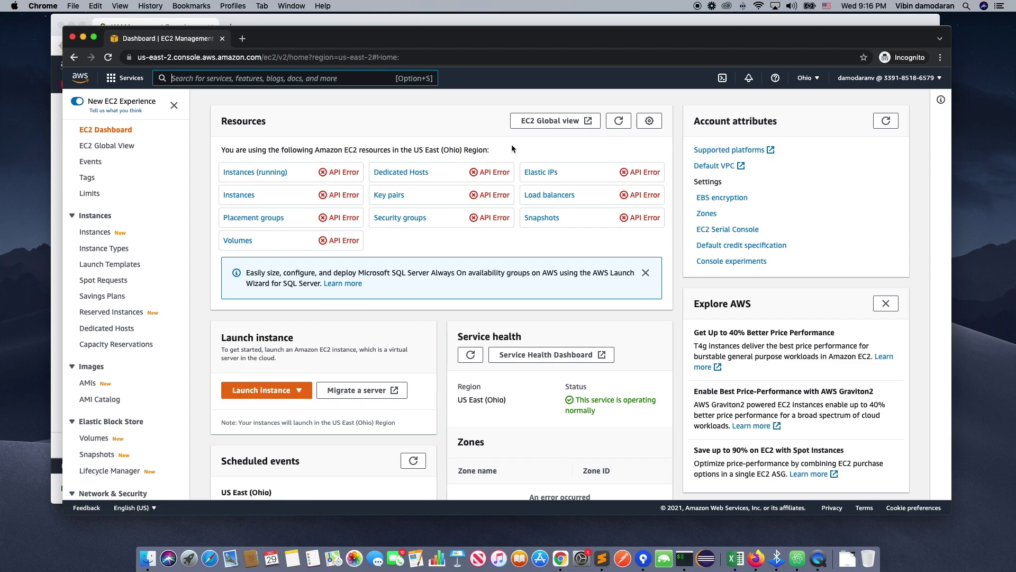
left_click(279, 23)
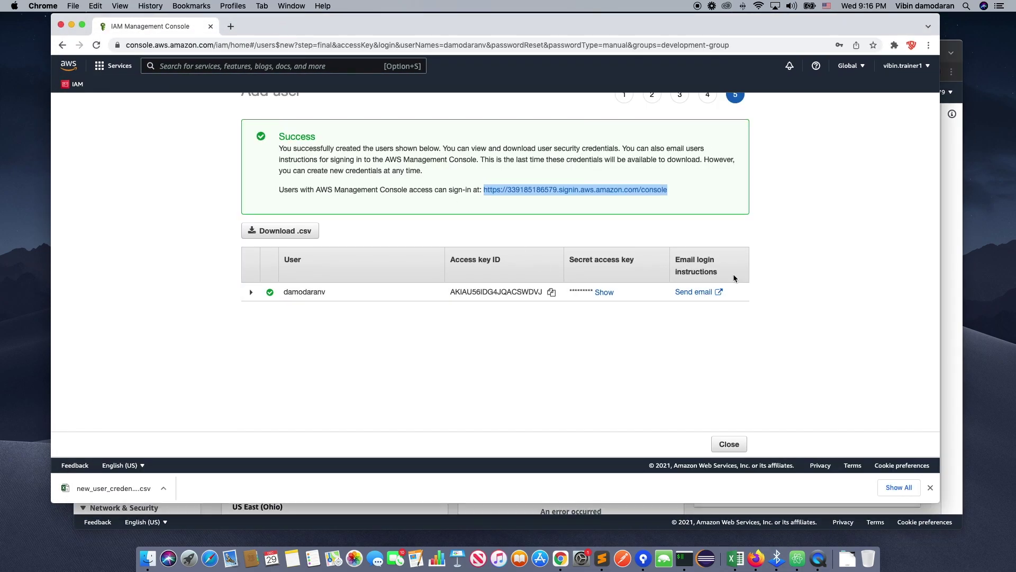
Close the add-user wizard and open the new user's Summary page down to its permissions.
left_click(734, 278)
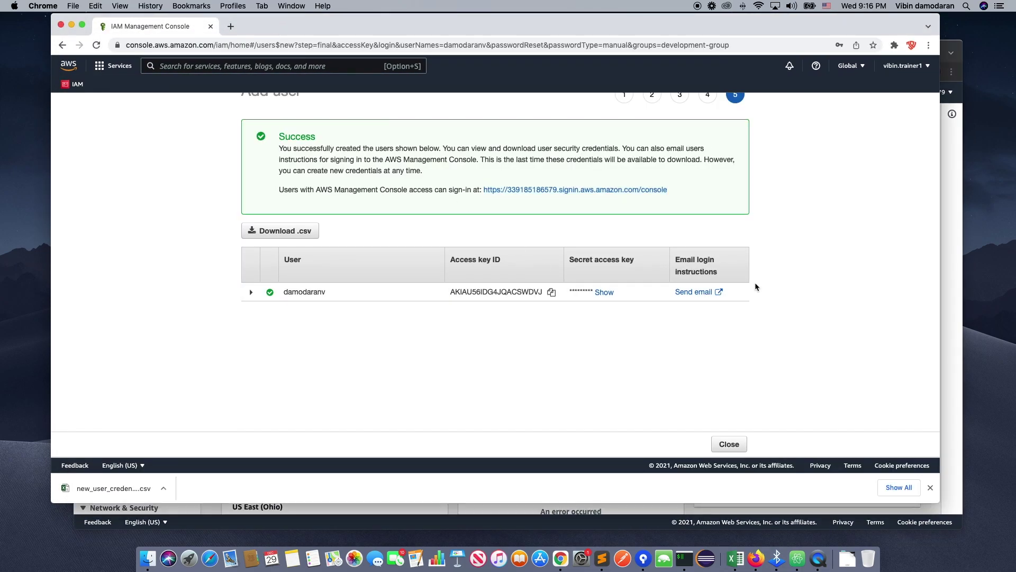
scroll(710, 297, "up", 1)
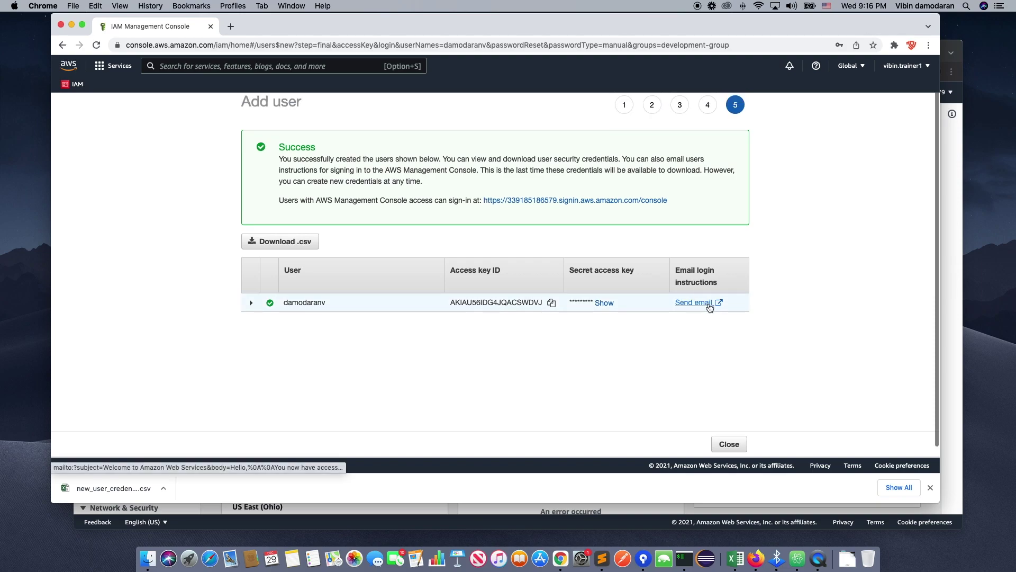
scroll(191, 195, "up", 1)
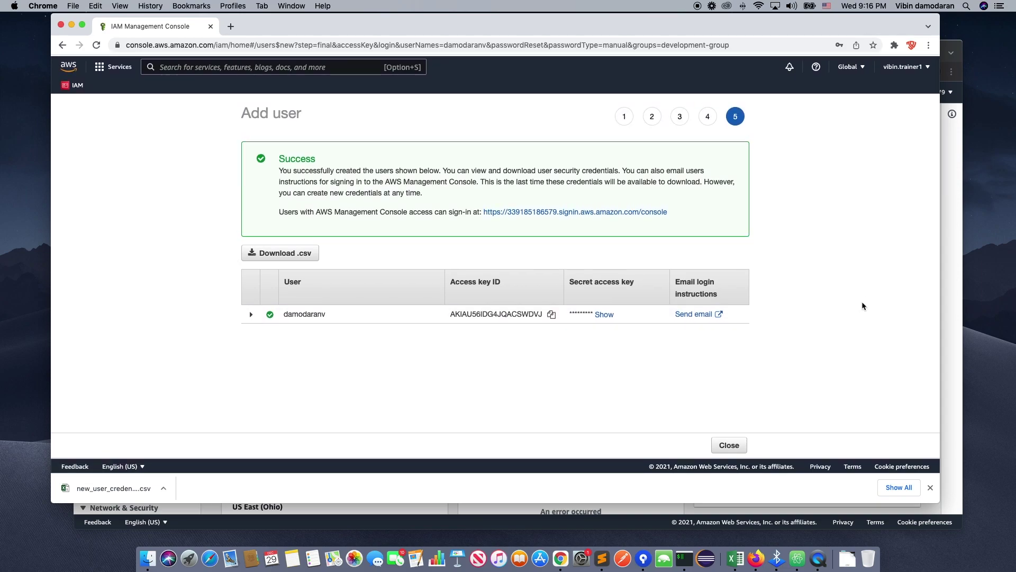
left_click(730, 444)
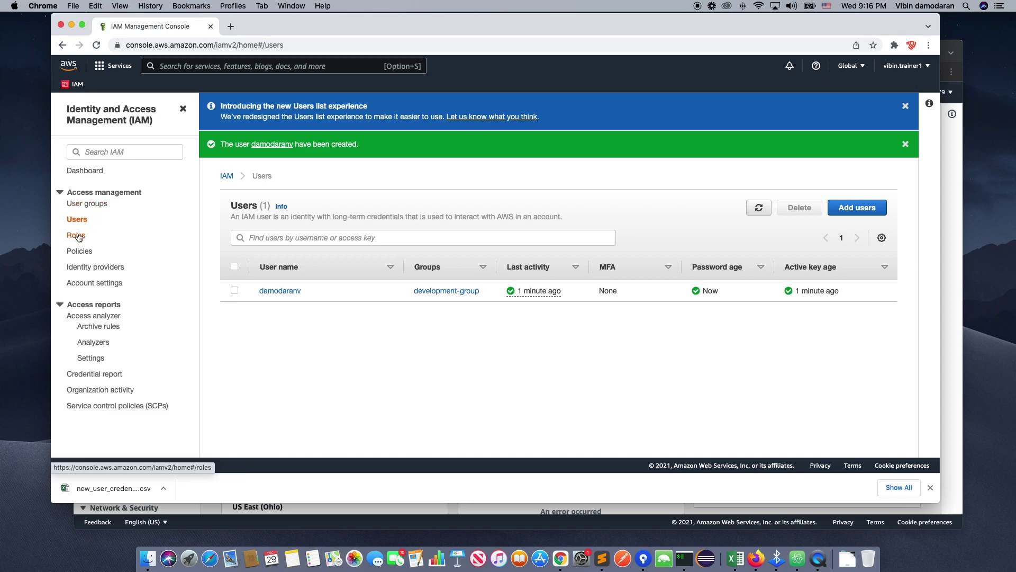
left_click(280, 291)
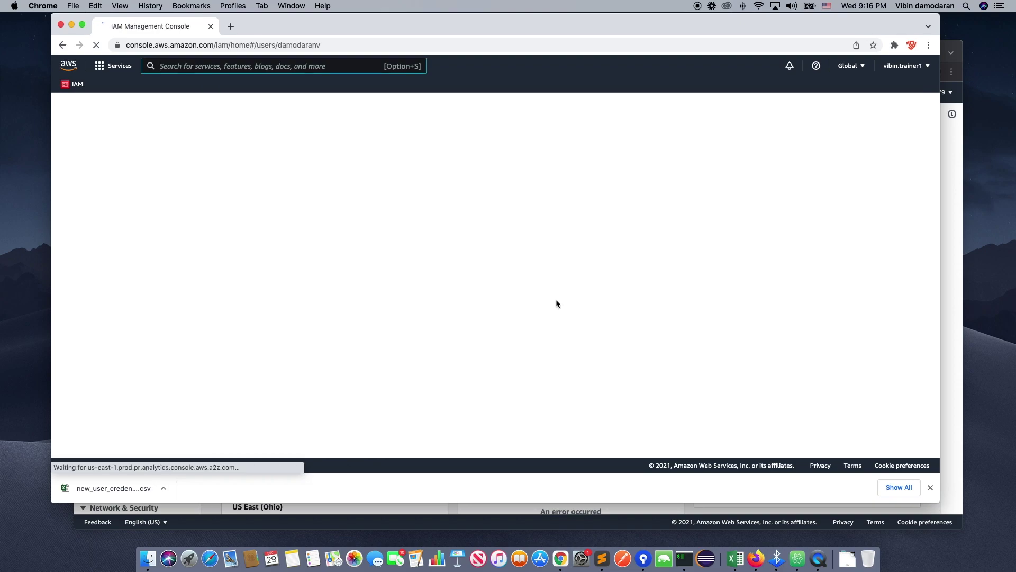
left_click_drag(289, 26, 288, 24)
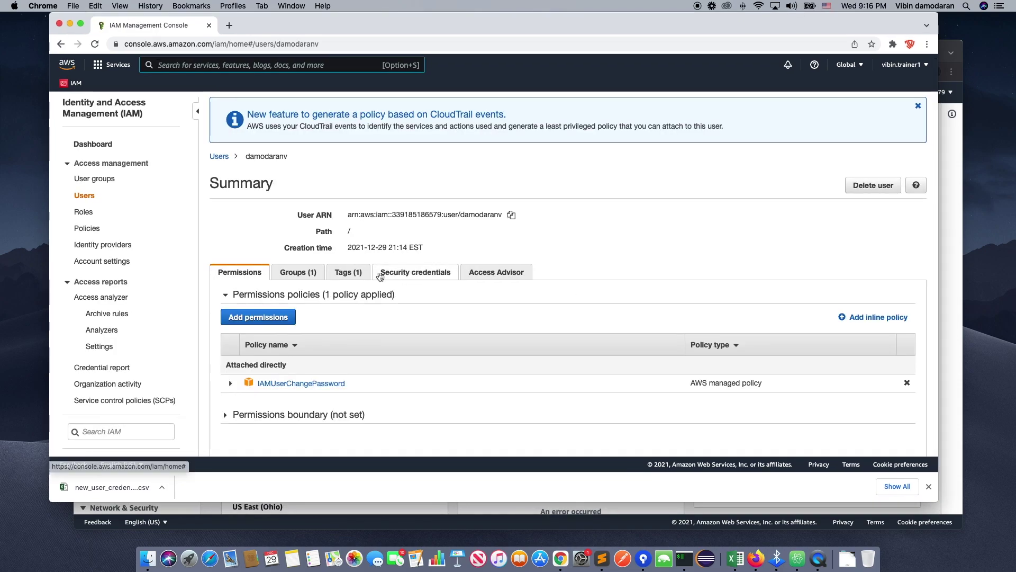
scroll(334, 303, "down", 3)
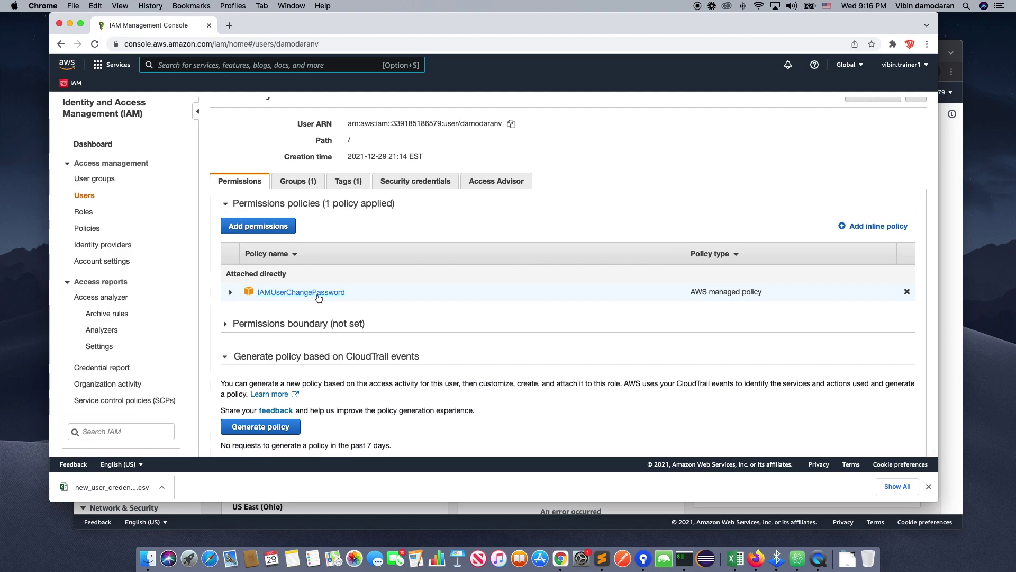
scroll(289, 330, "down", 1)
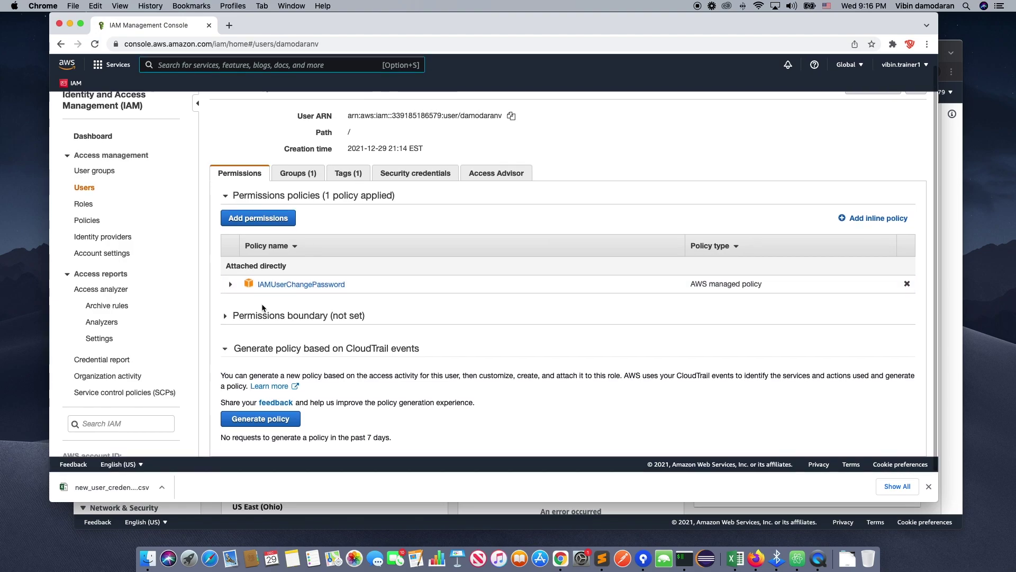
Attach the AmazonEC2FullAccess policy directly to the user, found by searching 'EC2'.
left_click(256, 218)
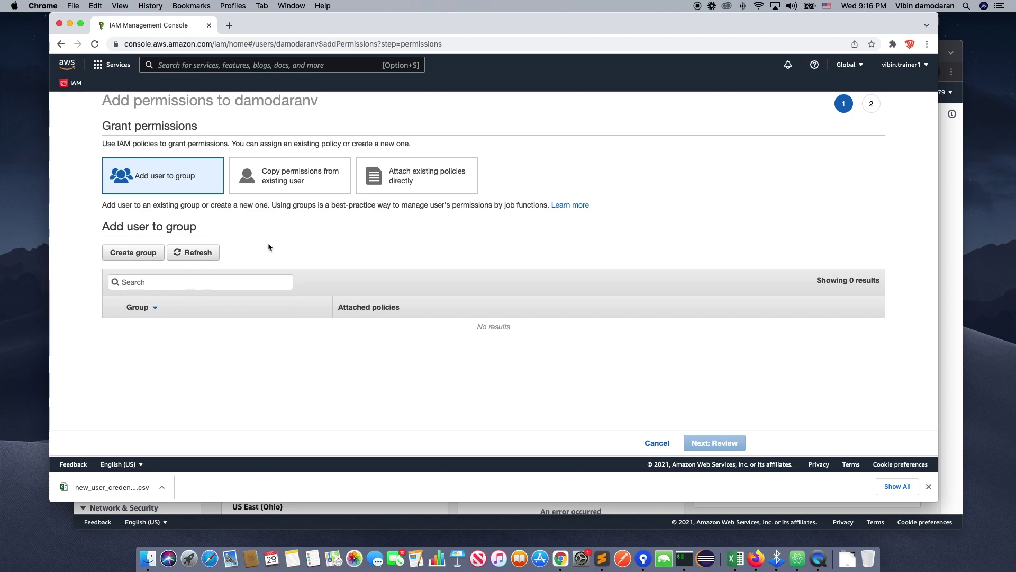
left_click(411, 178)
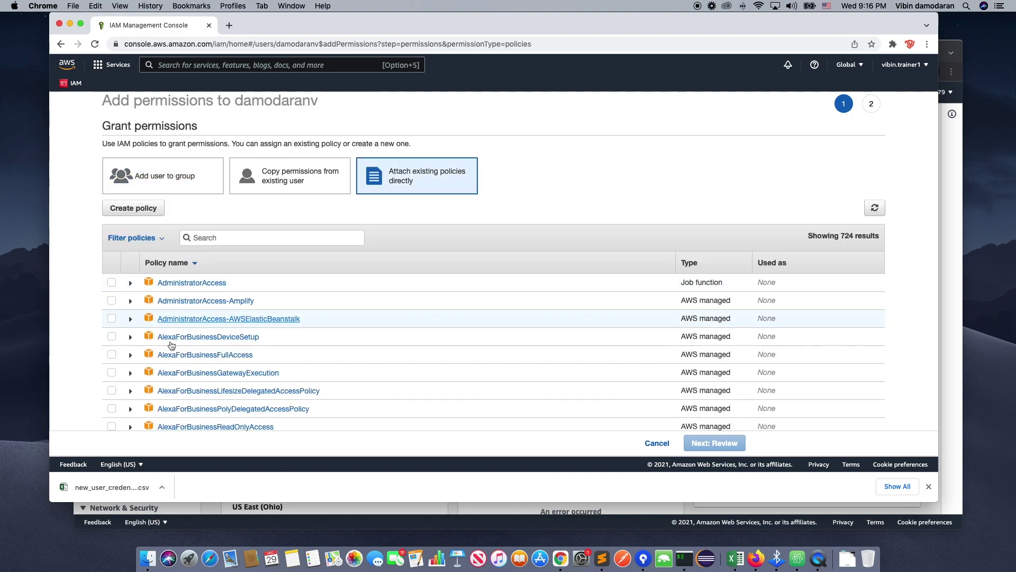
left_click(213, 238)
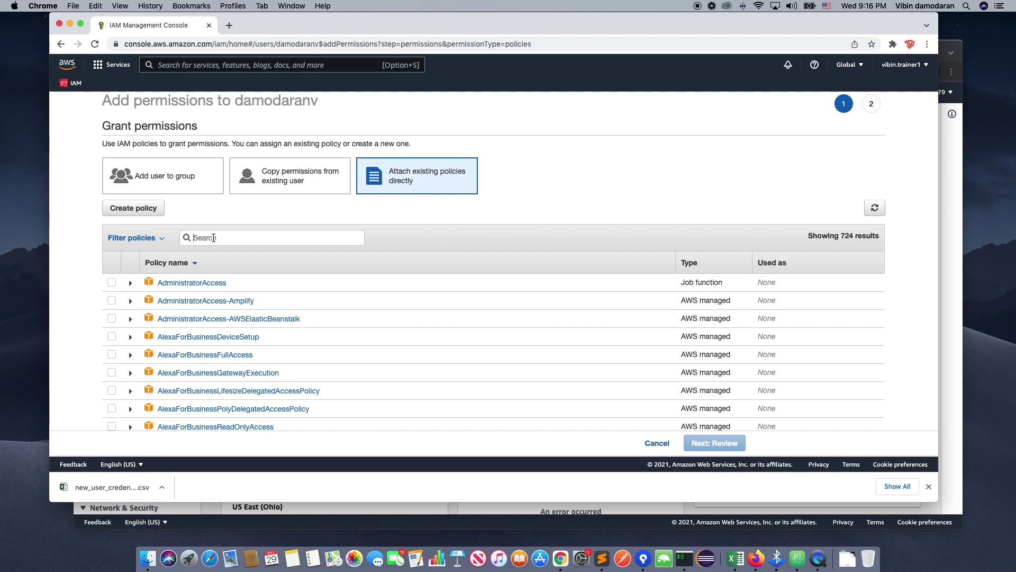
type("EC2")
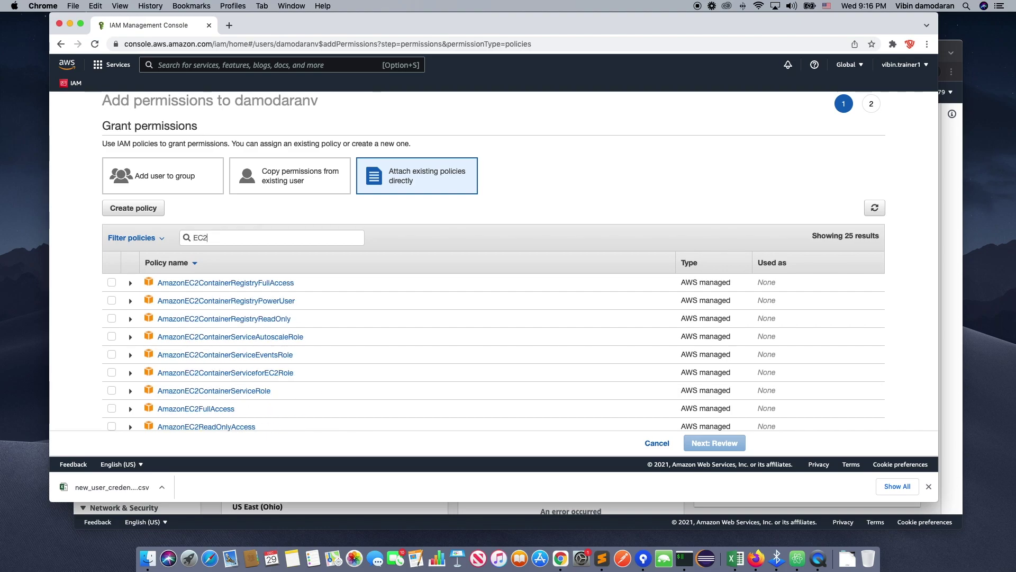
left_click(111, 409)
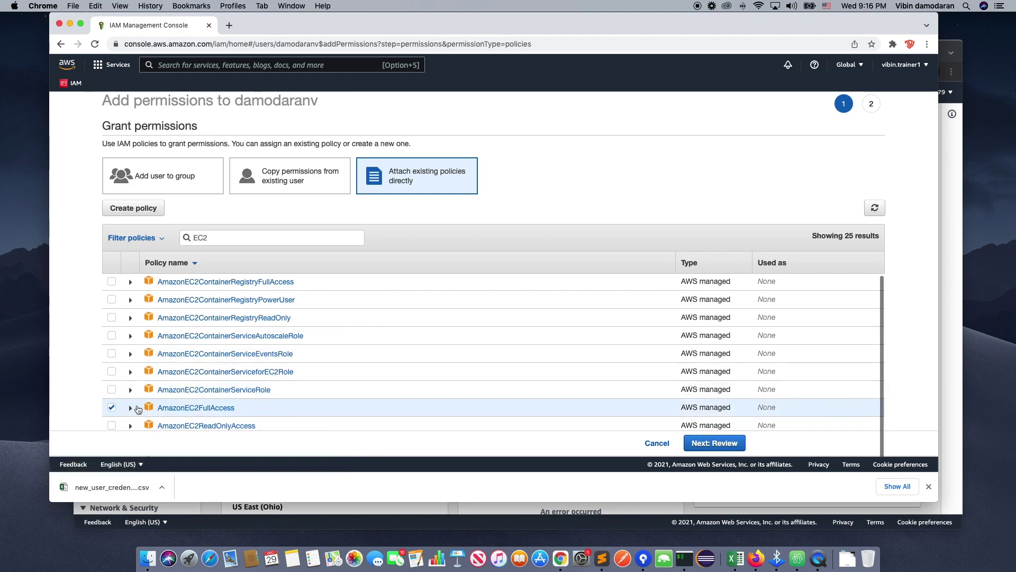
left_click(130, 409)
scroll(262, 389, "down", 2)
scroll(262, 389, "down", 1)
scroll(334, 376, "down", 4)
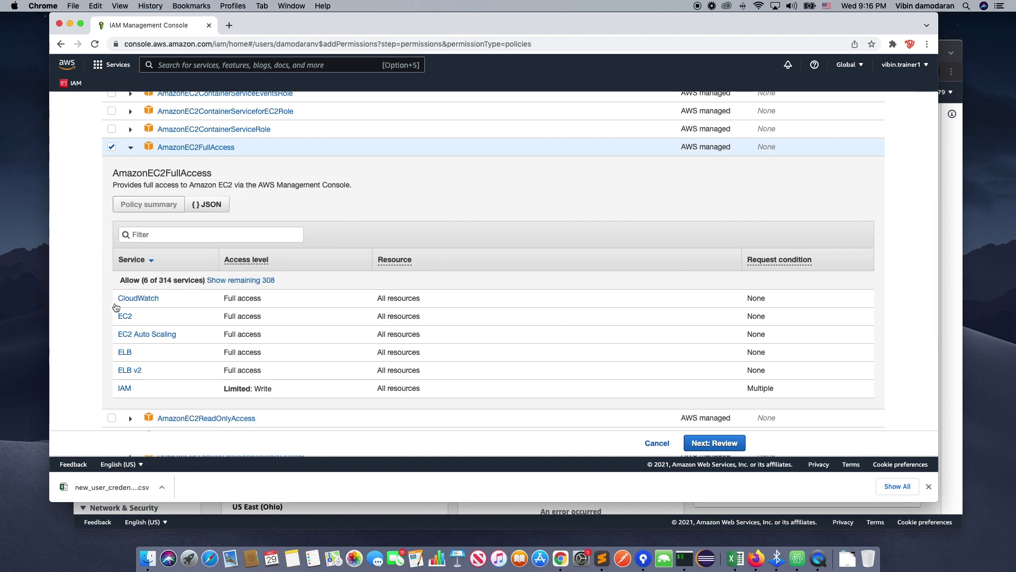
scroll(140, 212, "up", 1)
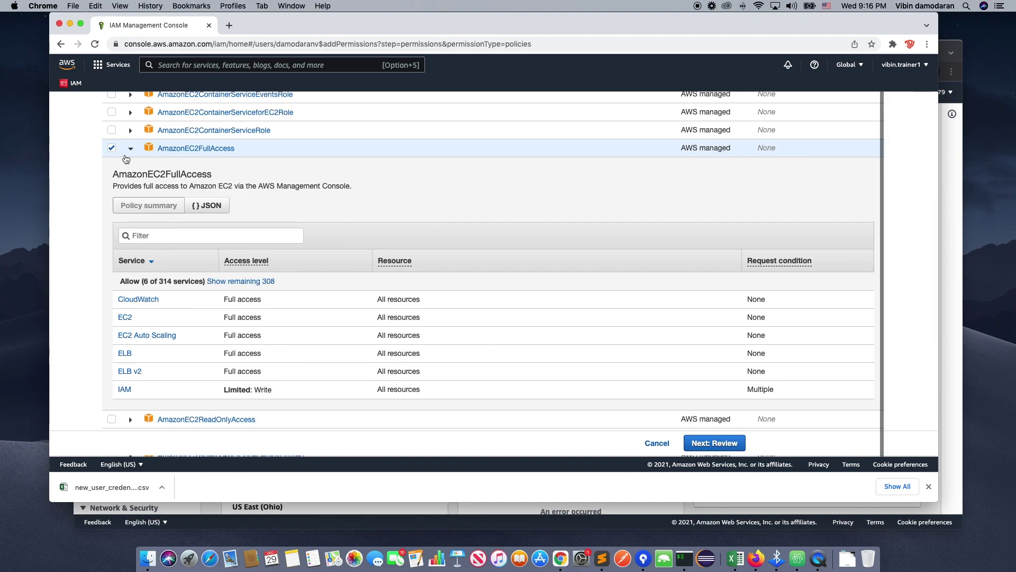
left_click(719, 447)
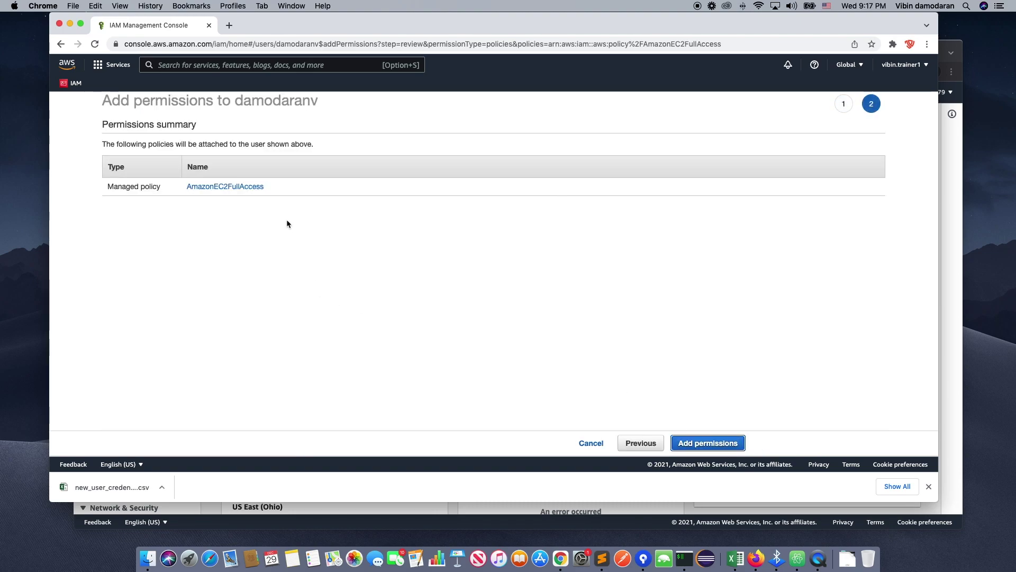
left_click(712, 443)
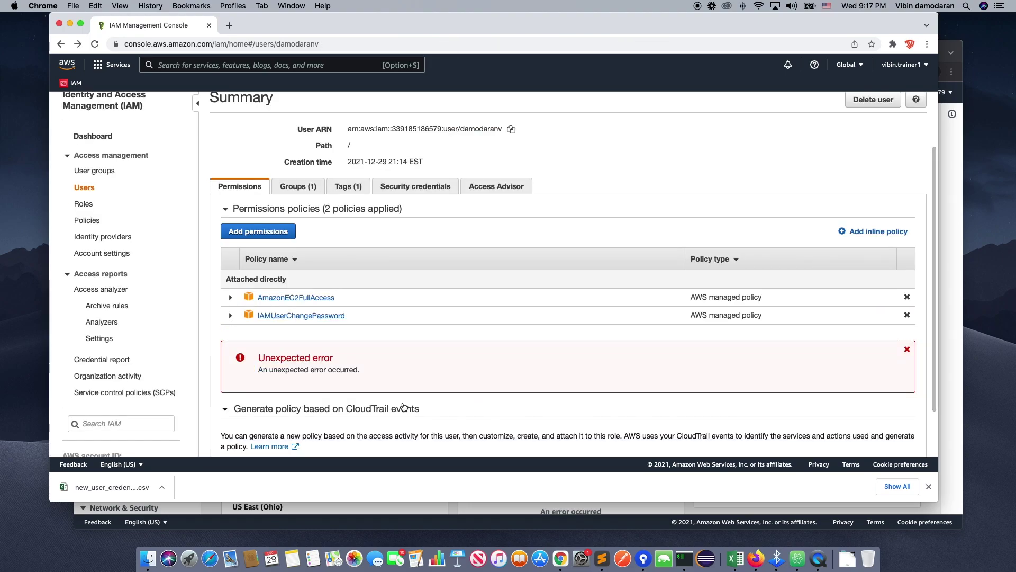
Dismiss the error, reload the user's summary, and bring the EC2 dashboard window forward.
scroll(316, 362, "down", 2)
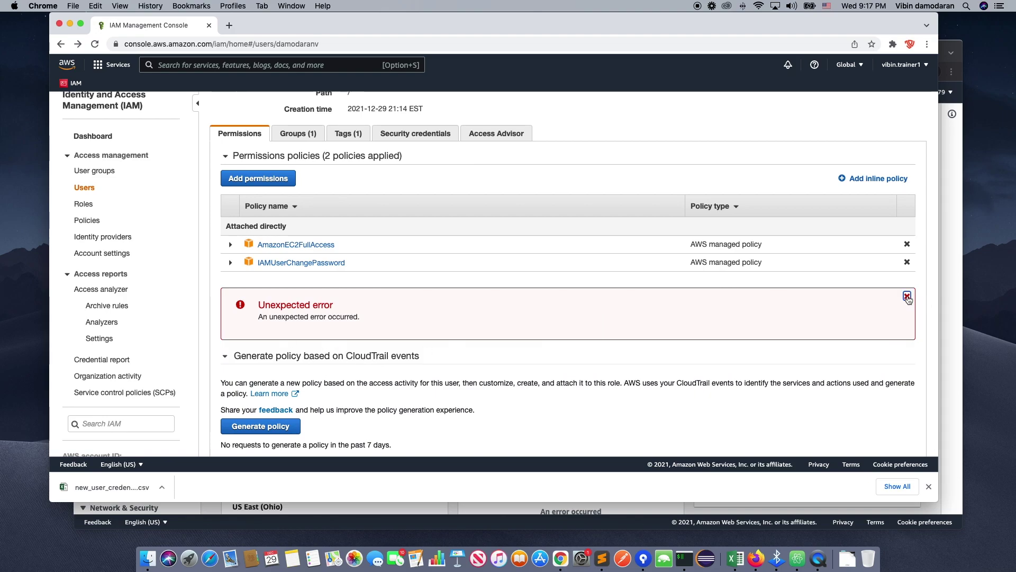
left_click(226, 355)
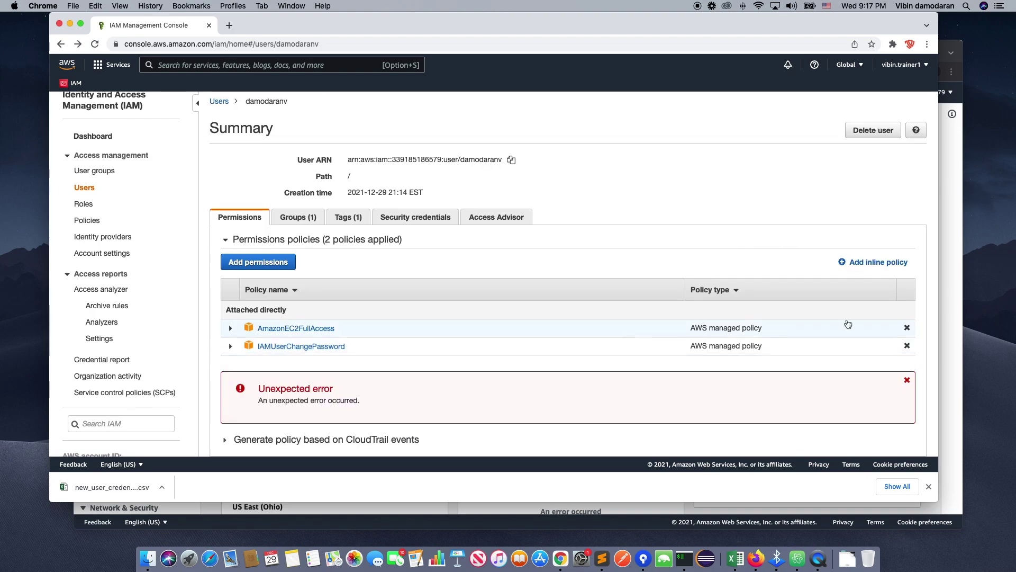
left_click(908, 380)
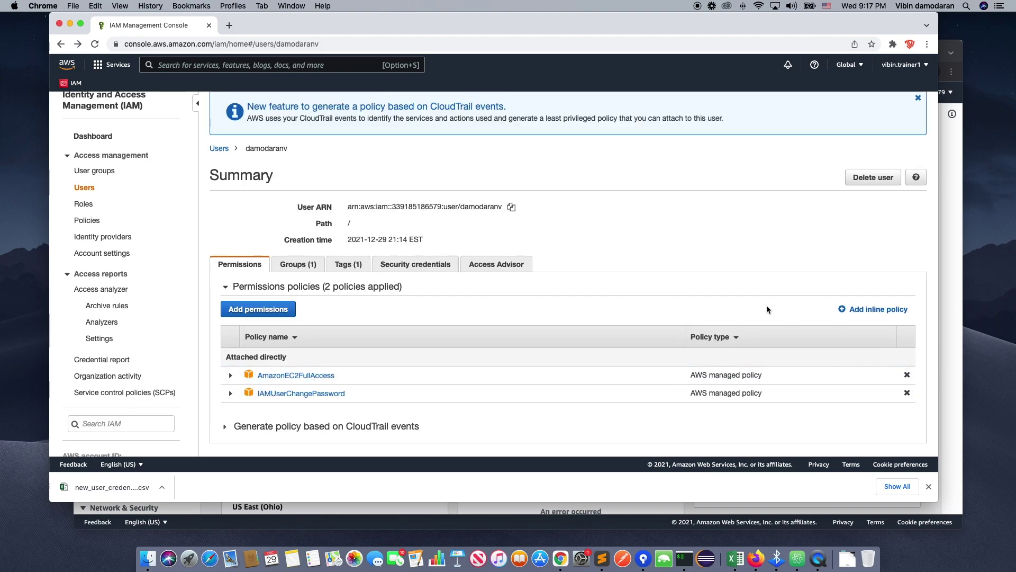
key("super+r")
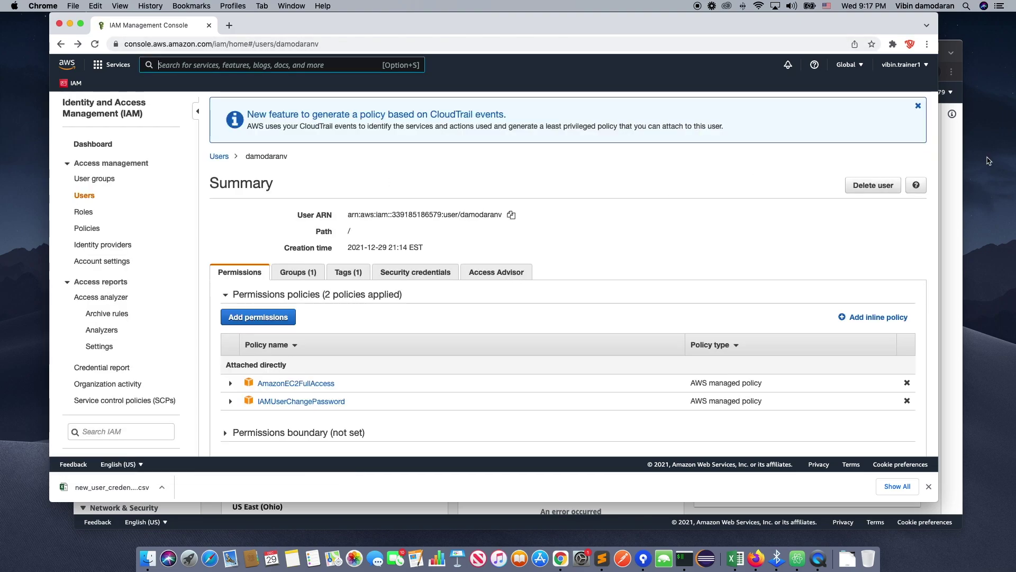
left_click(952, 154)
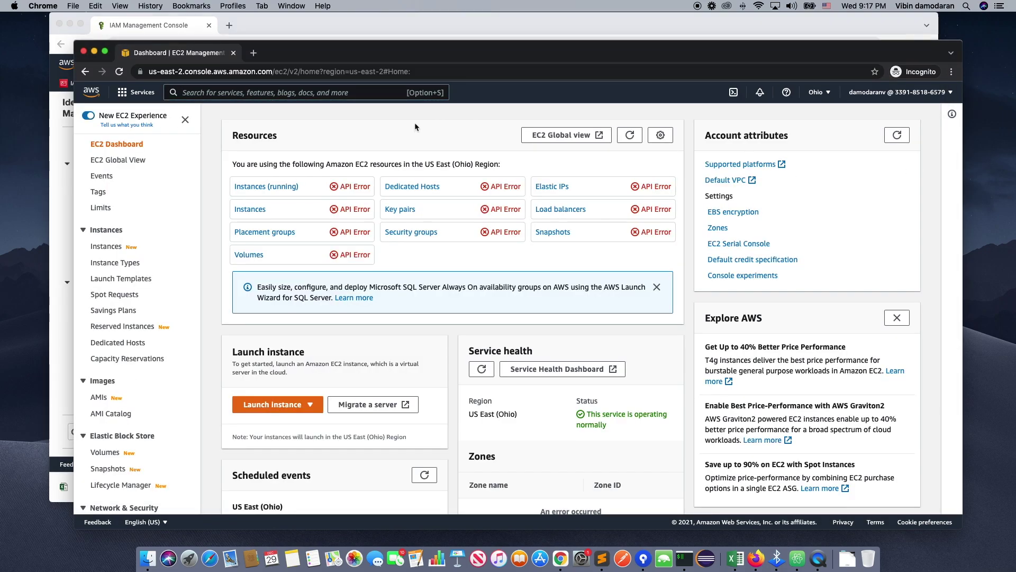
Reload EC2 and list all instances to confirm Ohio has none, then return to IAM.
key("super+r")
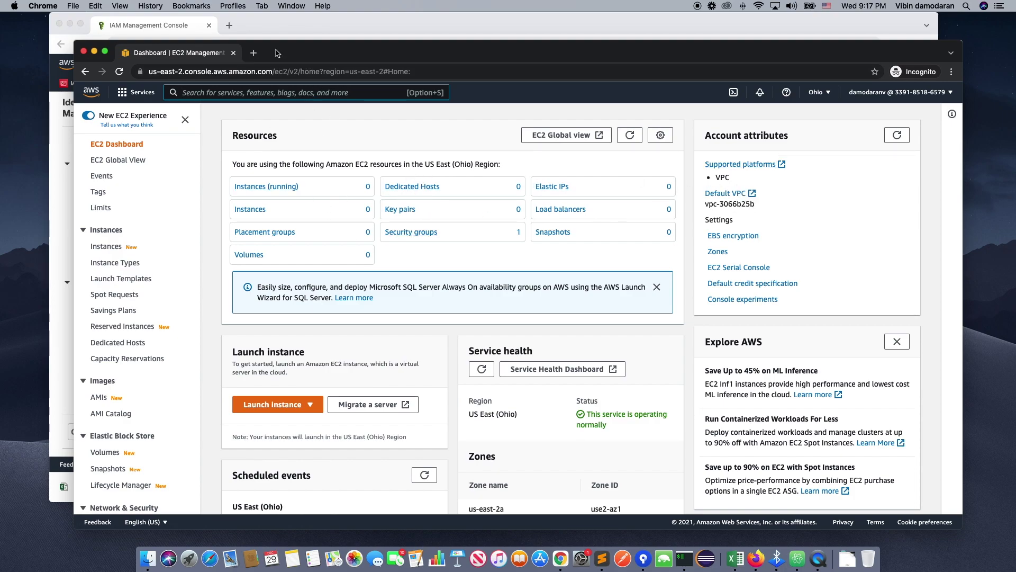
left_click_drag(278, 54, 291, 45)
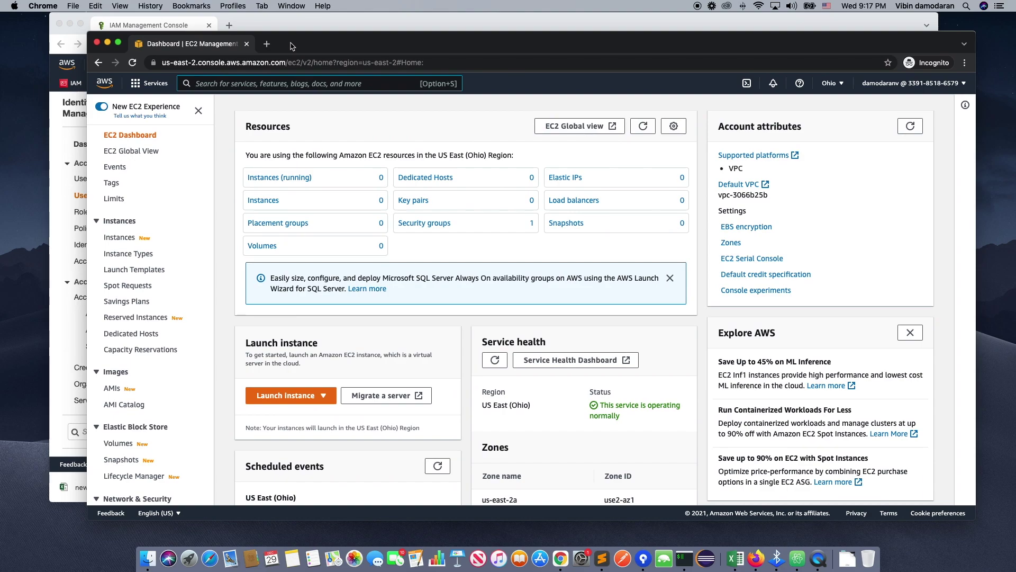
left_click(290, 179)
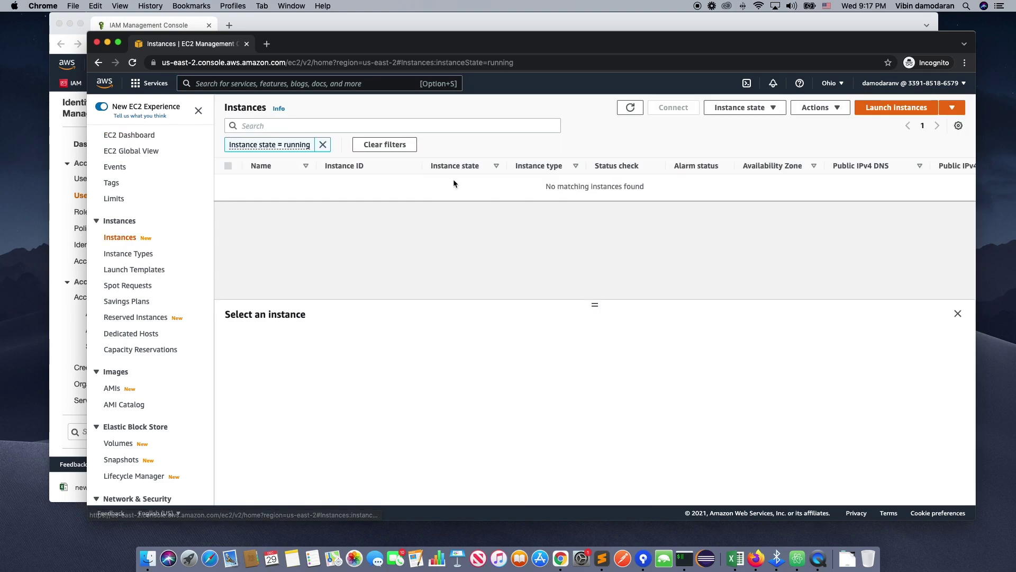
left_click(322, 144)
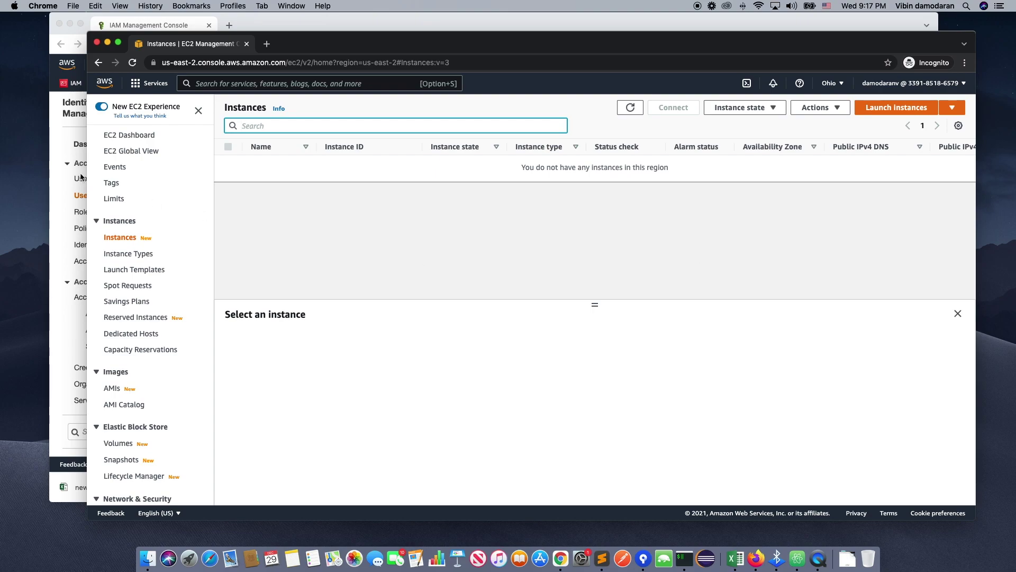
left_click(65, 129)
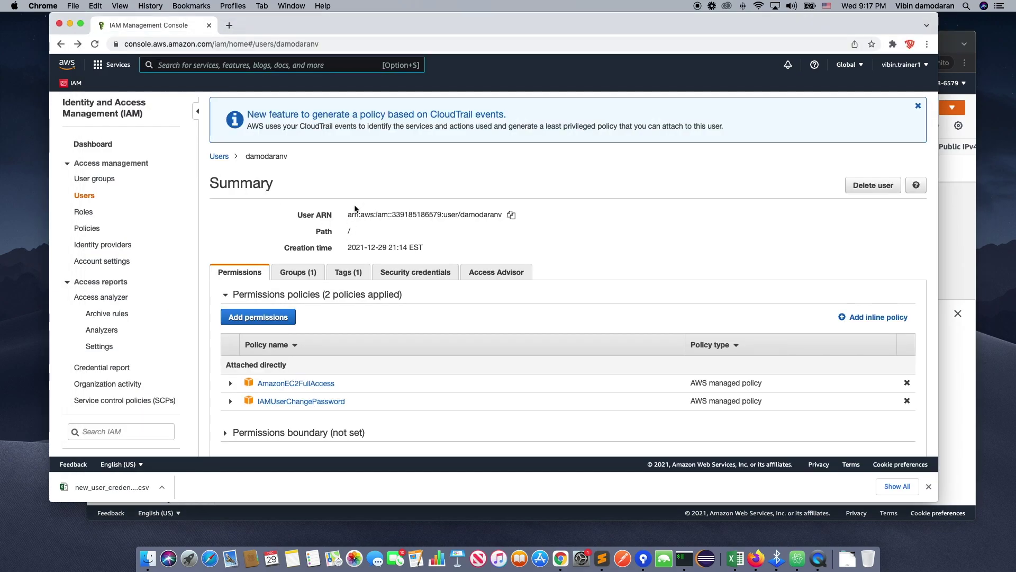
Start creating a new IAM role with S3 as its trusted AWS service.
left_click(84, 212)
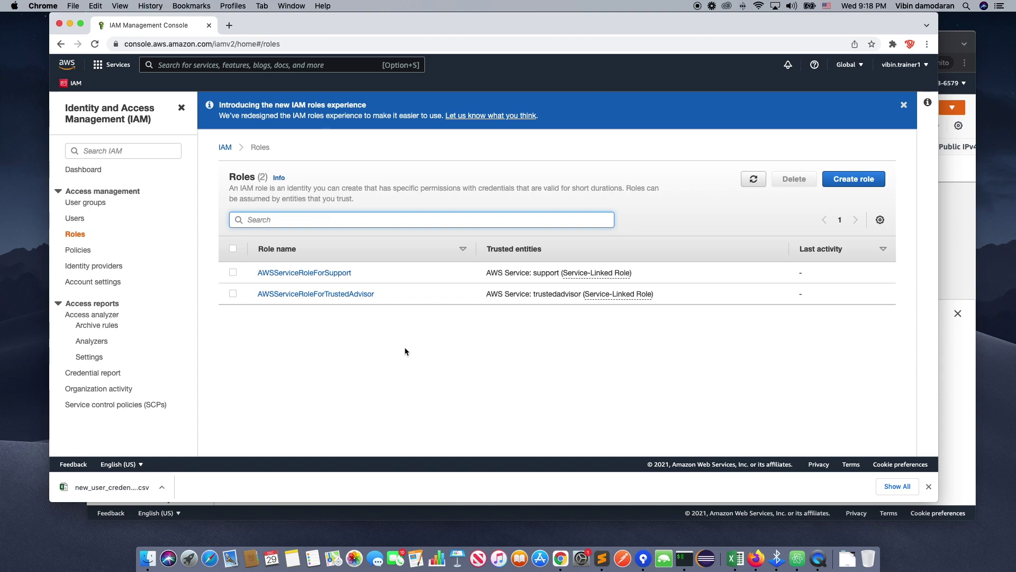
left_click(861, 186)
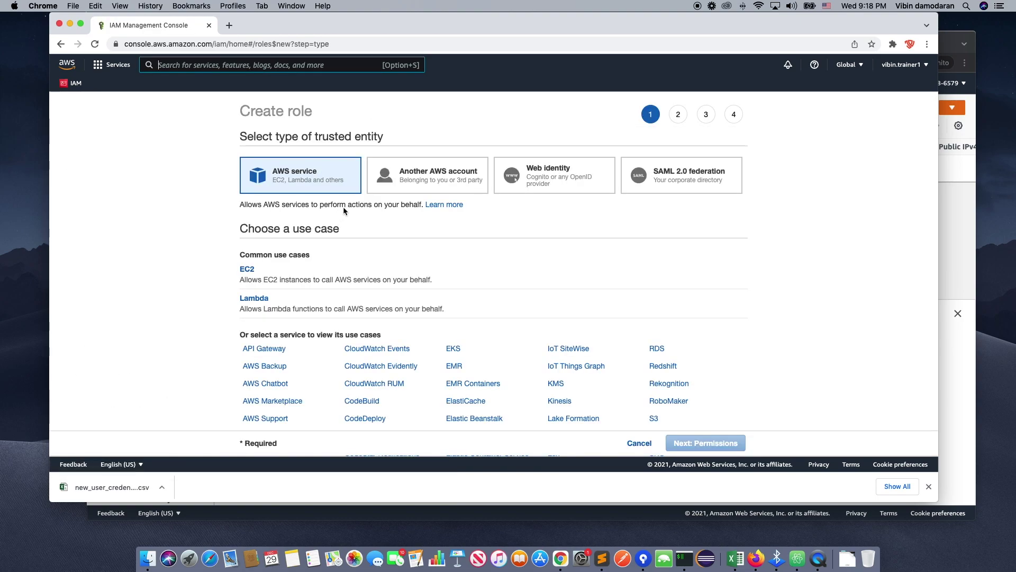
scroll(472, 208, "down", 2)
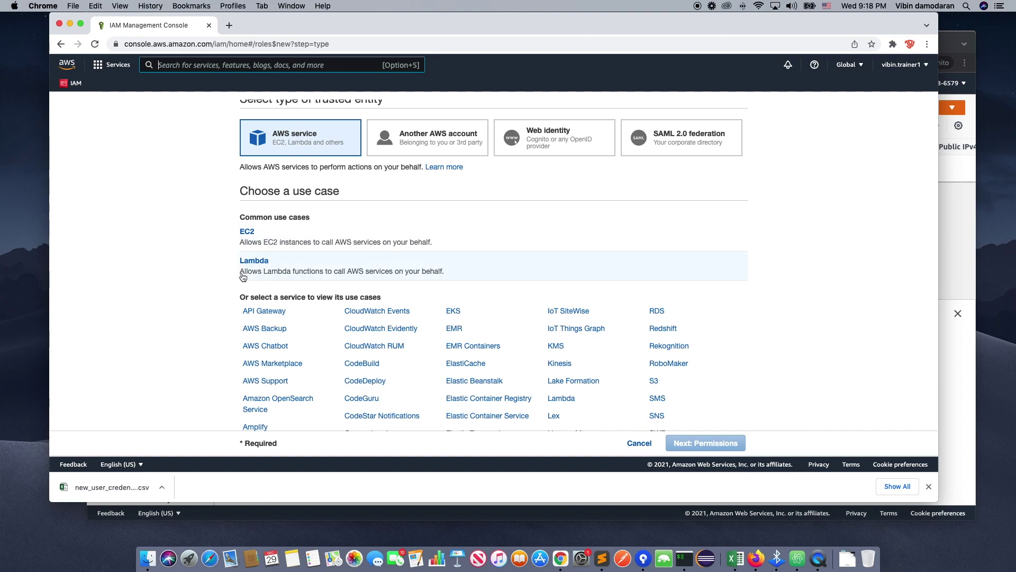
scroll(209, 258, "down", 5)
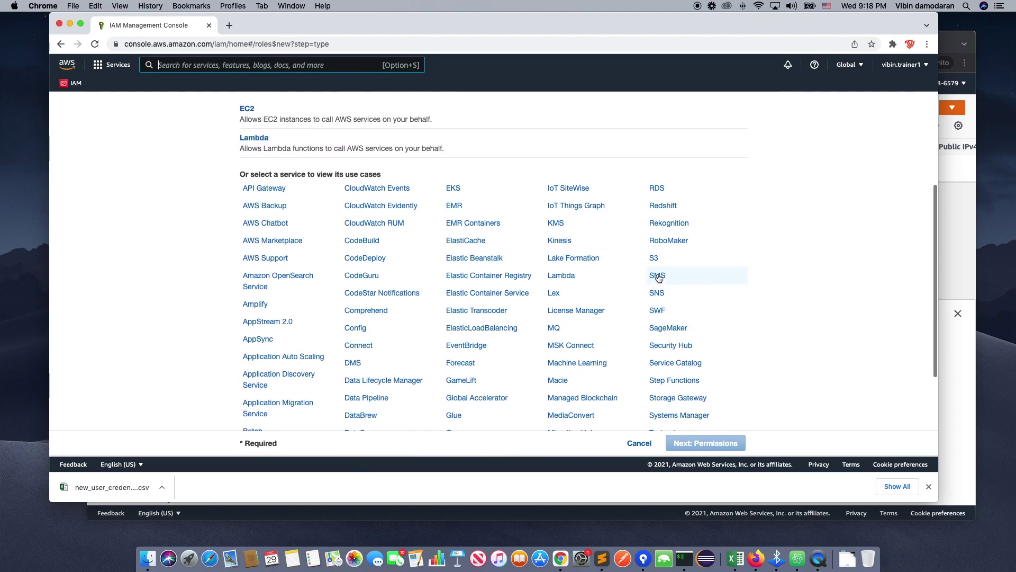
left_click(654, 258)
Select the S3 use case for the role.
scroll(585, 335, "up", 10)
scroll(585, 334, "up", 3)
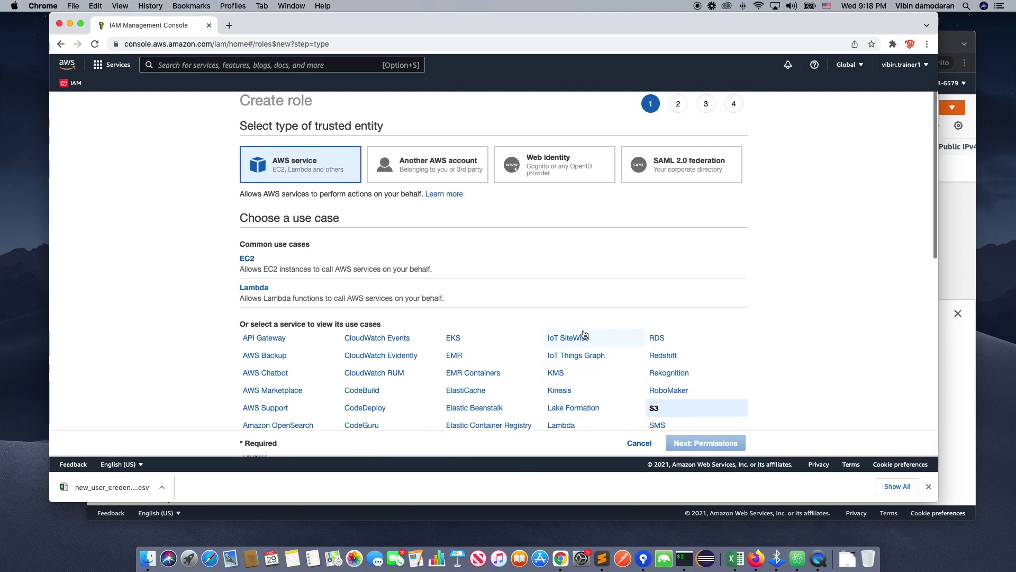
scroll(587, 279, "down", 2)
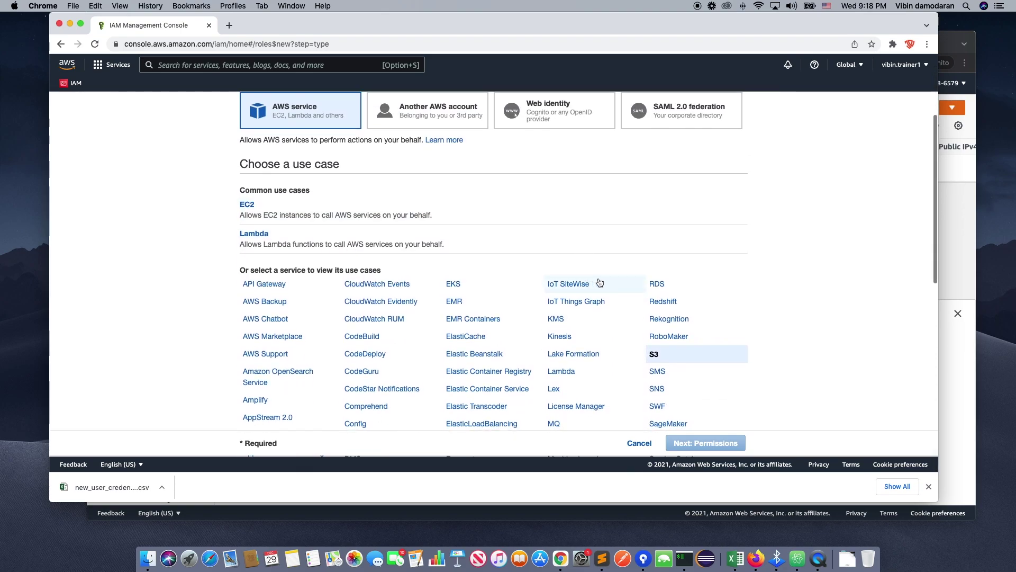
scroll(444, 281, "up", 2)
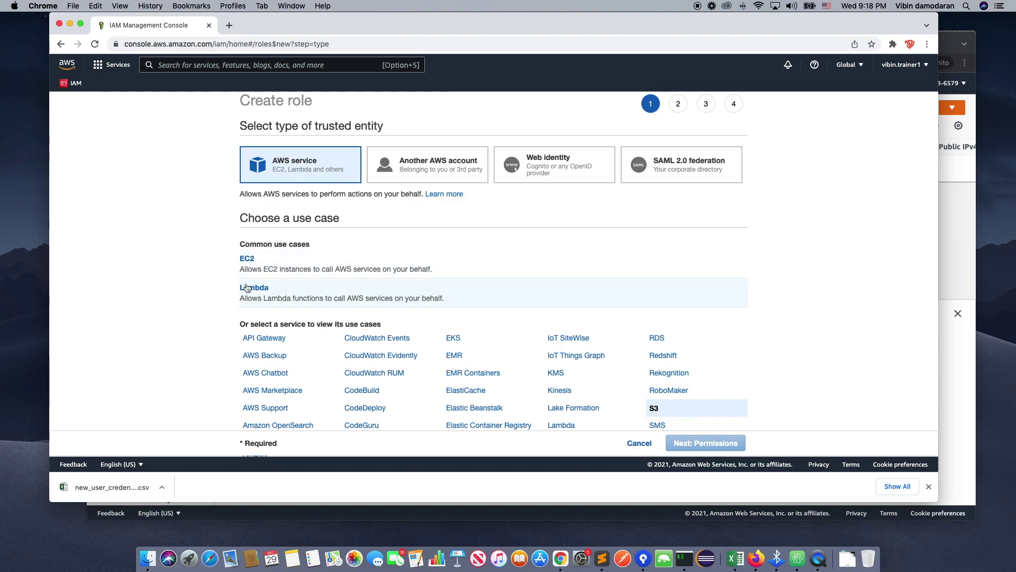
scroll(693, 323, "down", 2)
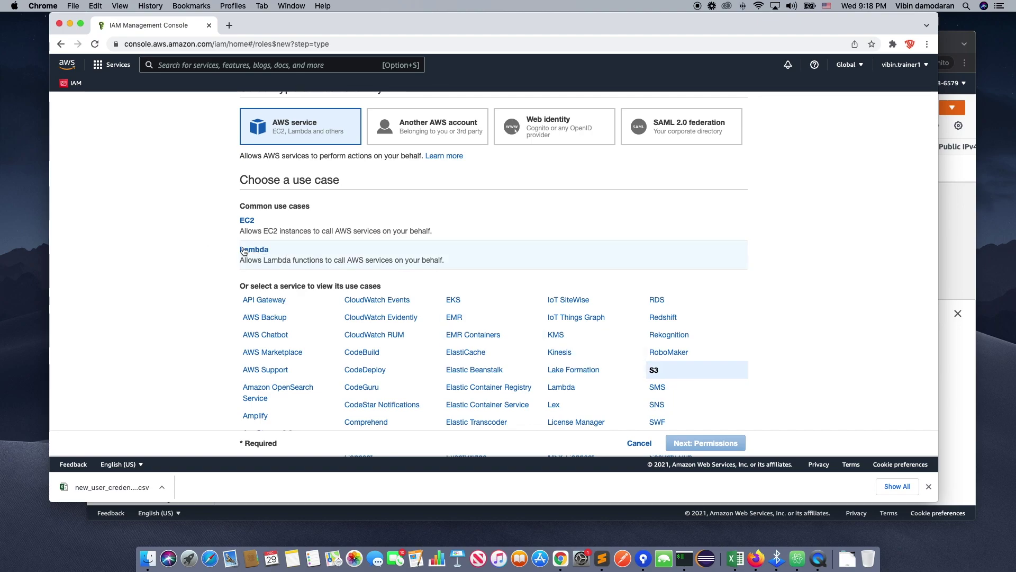
scroll(185, 265, "up", 1)
scroll(193, 274, "down", 3)
scroll(193, 274, "down", 10)
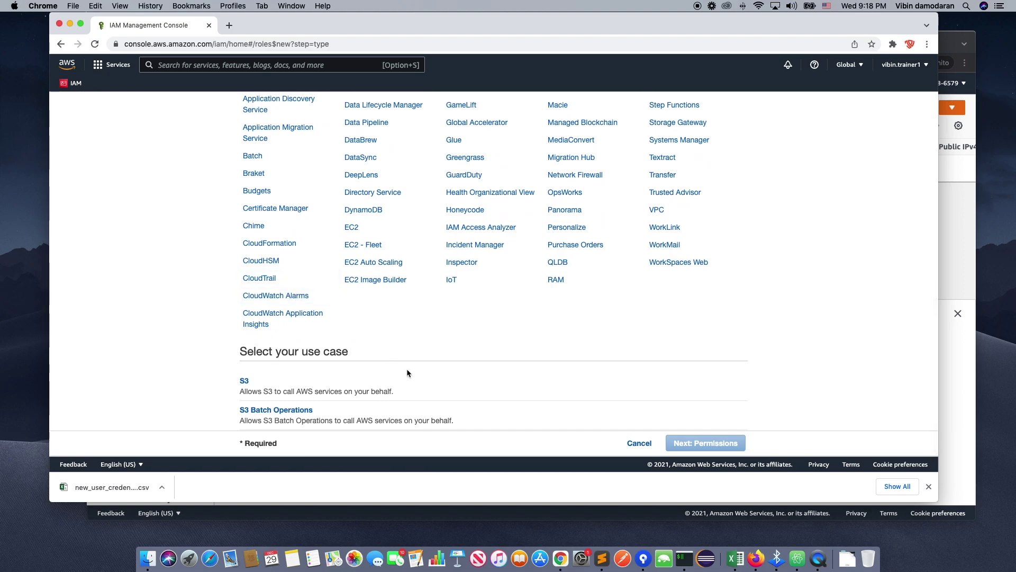
left_click(247, 385)
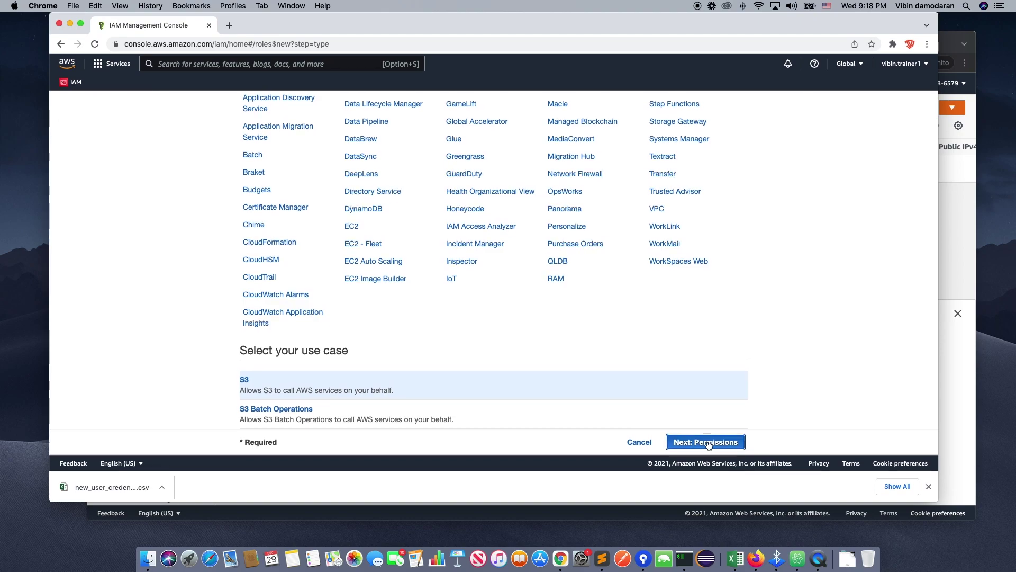
Move to permissions and tick AmazonS3FullAccess in the S3-filtered policy list.
left_click(709, 442)
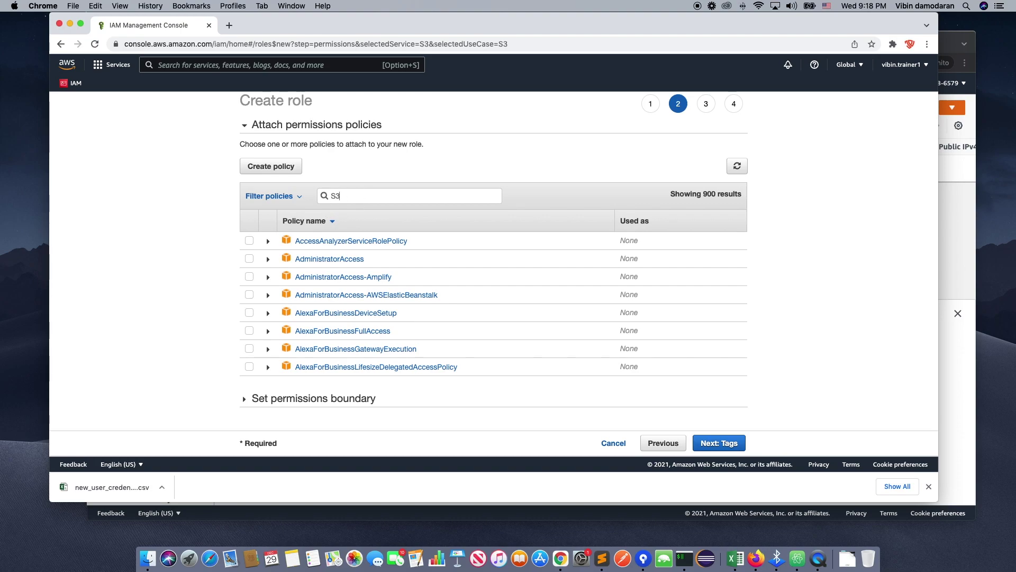
left_click(249, 259)
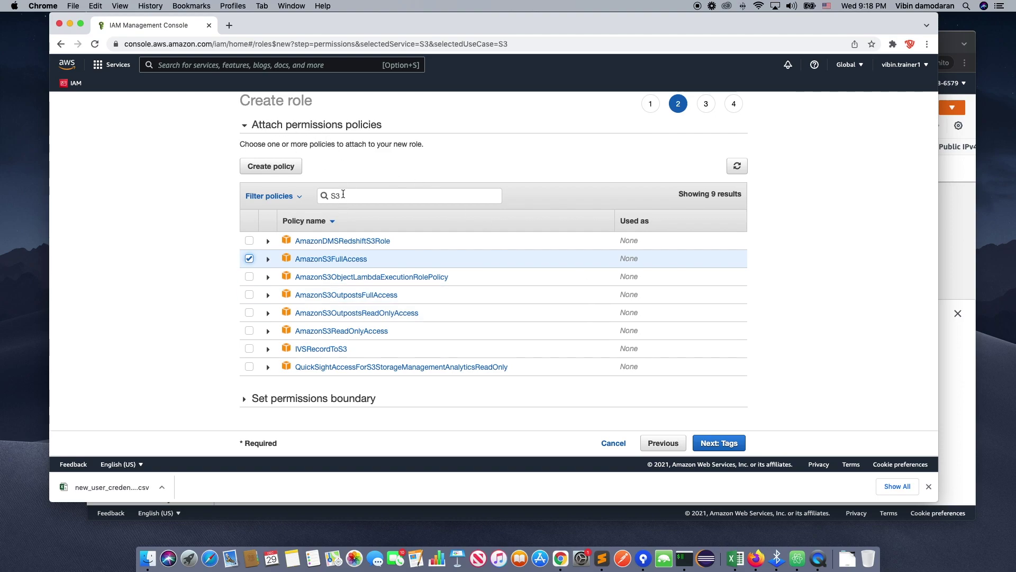
Add the role tag TYPE with value developer-role.
left_click(716, 444)
type("TYPE")
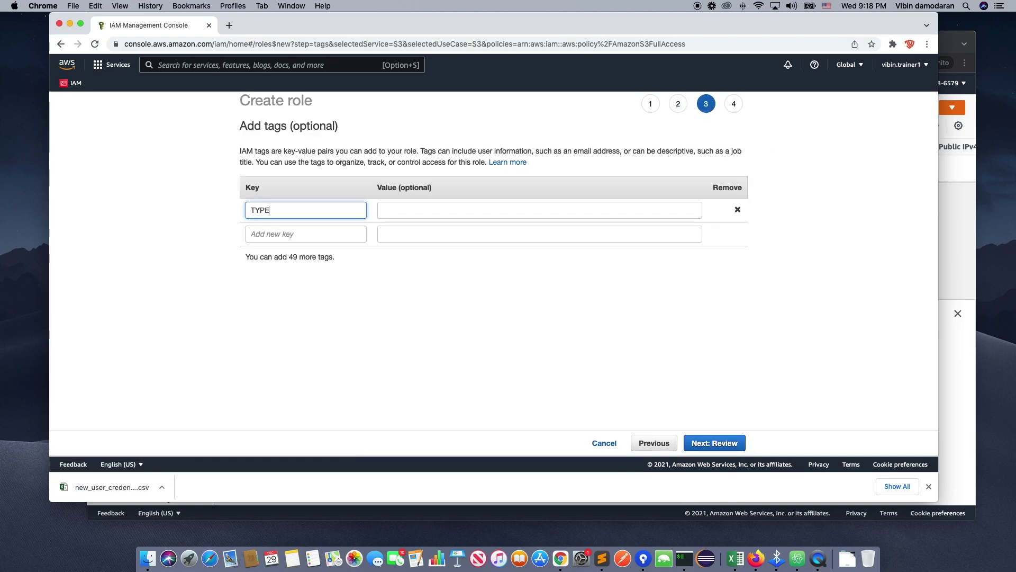
key("Tab")
type("develo")
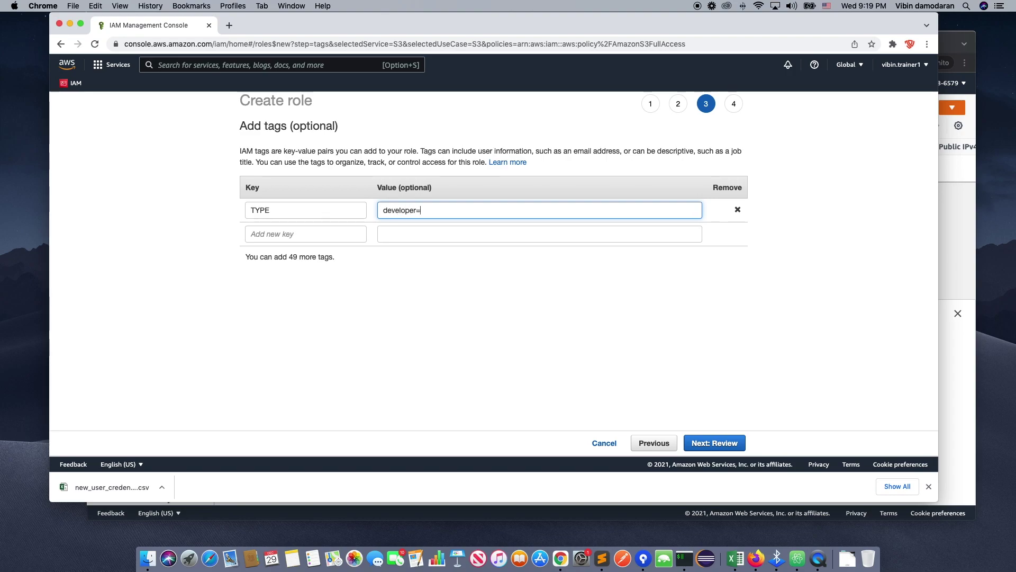
key("Tab")
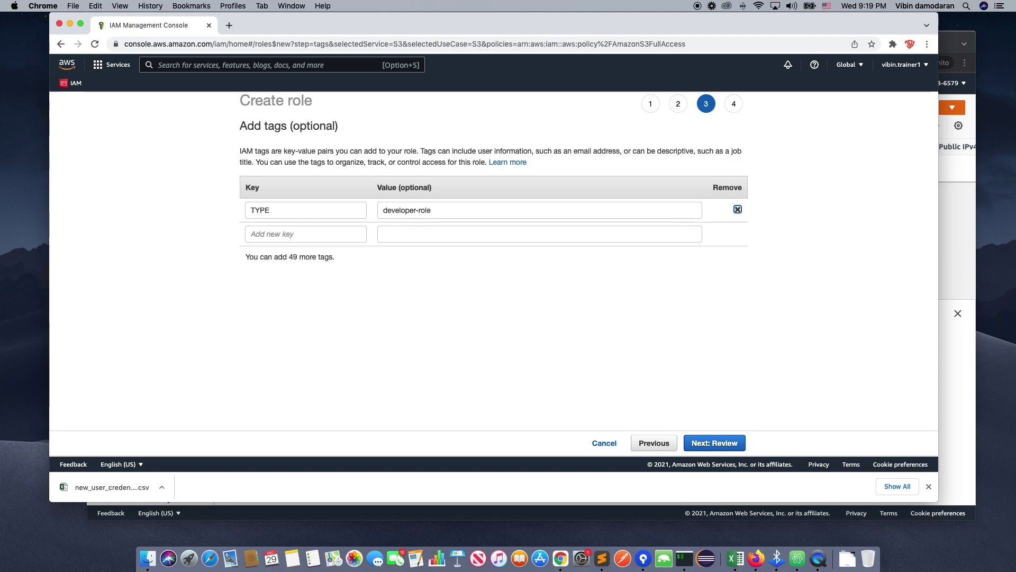
Add the tag TEAM with value engineering and continue to the Review step.
left_click(325, 236)
type("TEAM")
key("Tab")
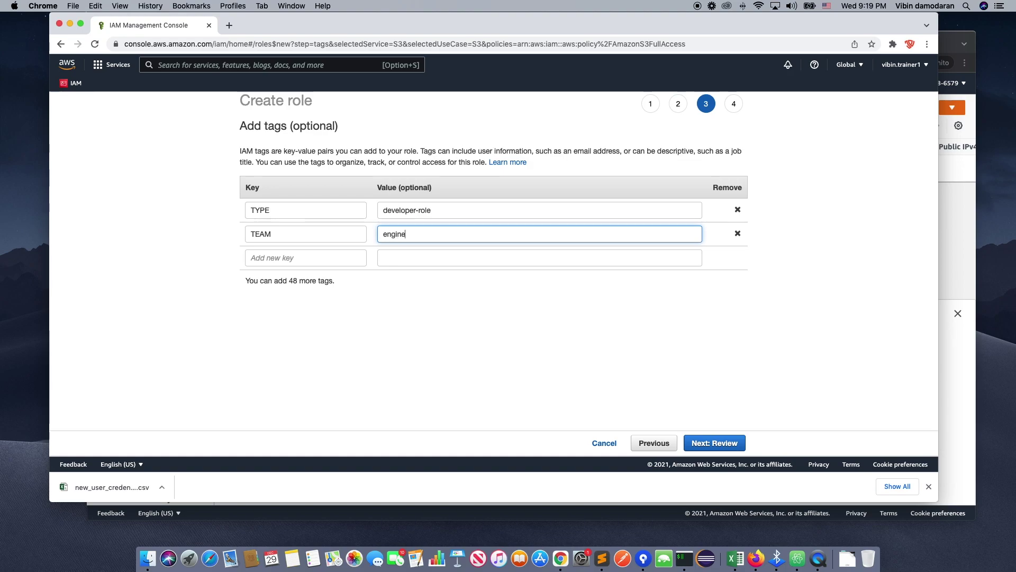
type("engineering-1")
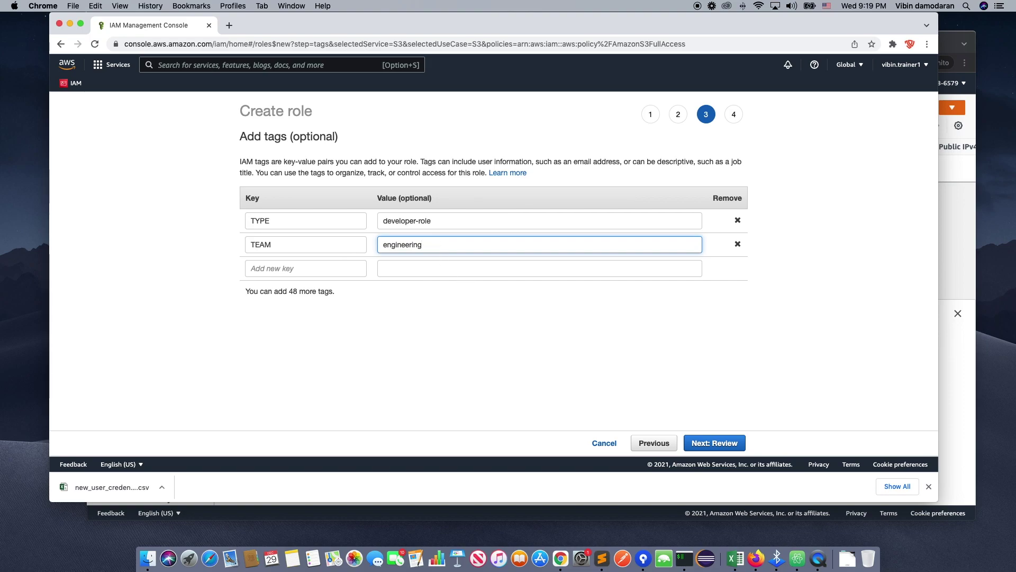
left_click(717, 443)
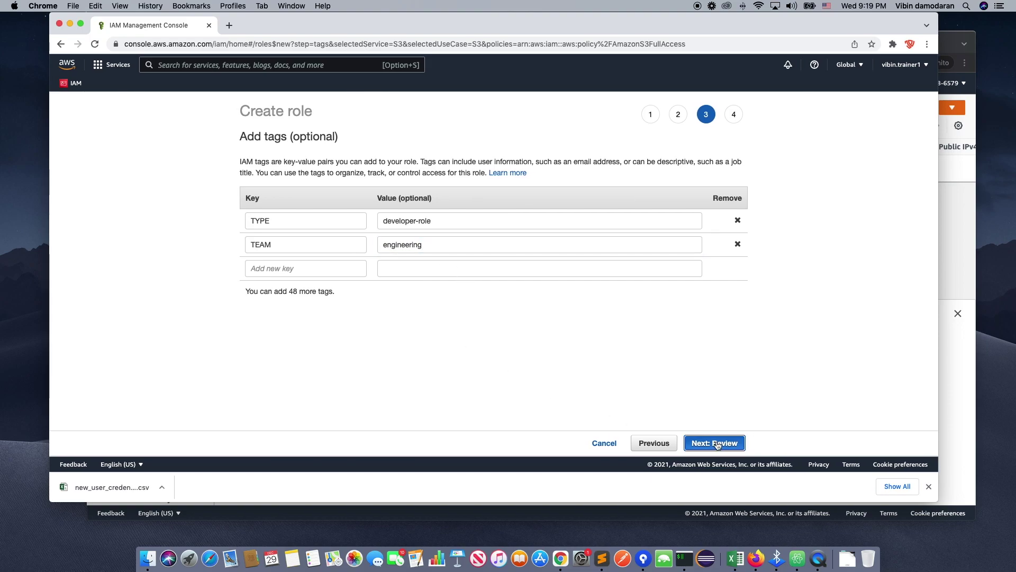
scroll(546, 300, "down", 1)
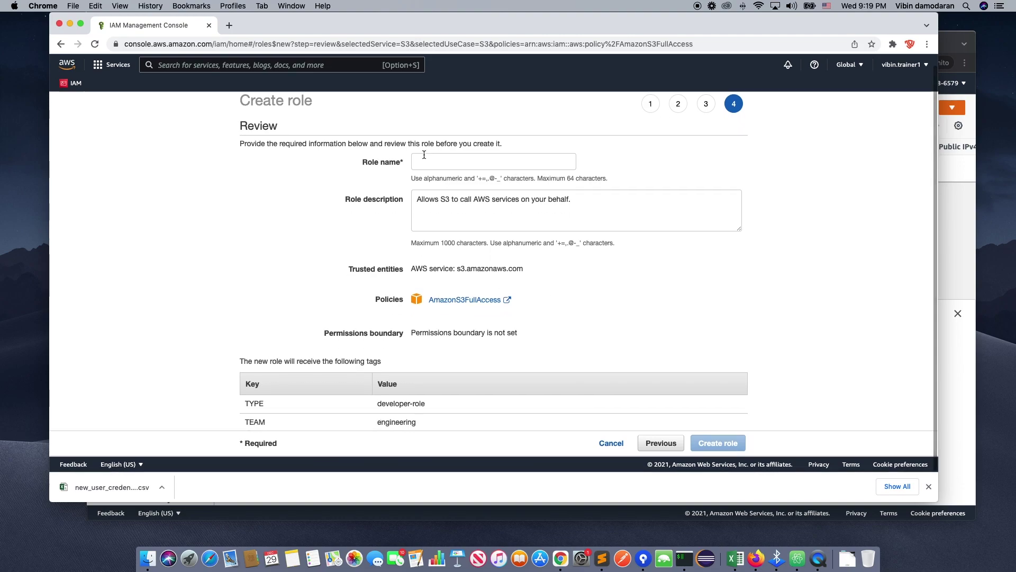
Enter developer-poc-role as the role name, review the details, and create the role.
left_click(445, 163)
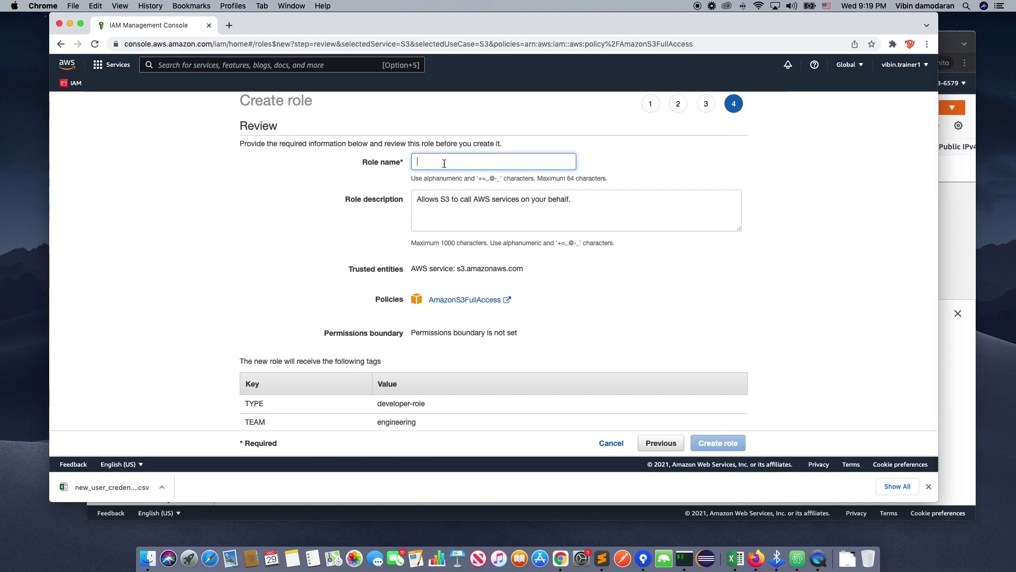
type("developer-poc")
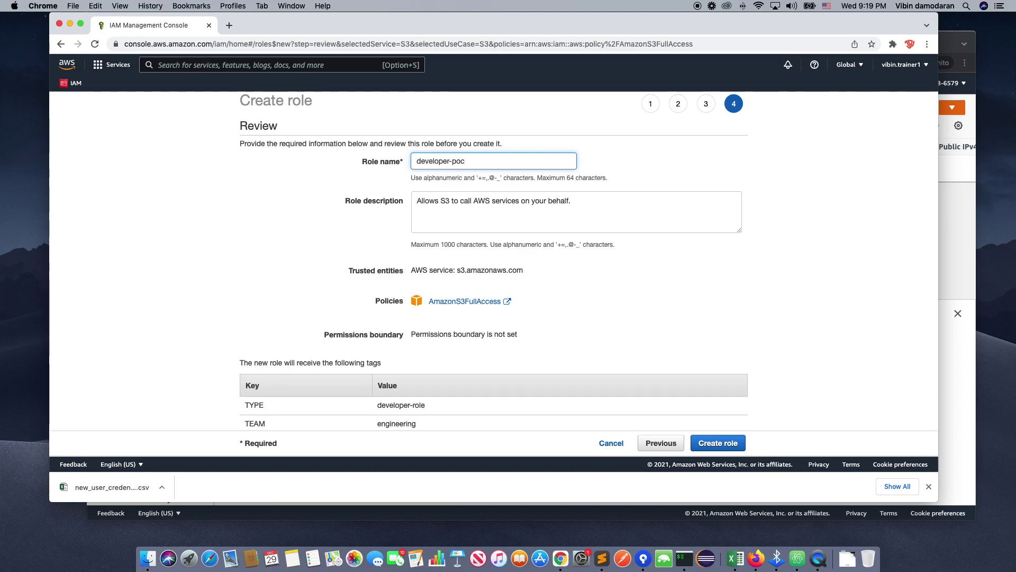
type("-role")
left_click(785, 325)
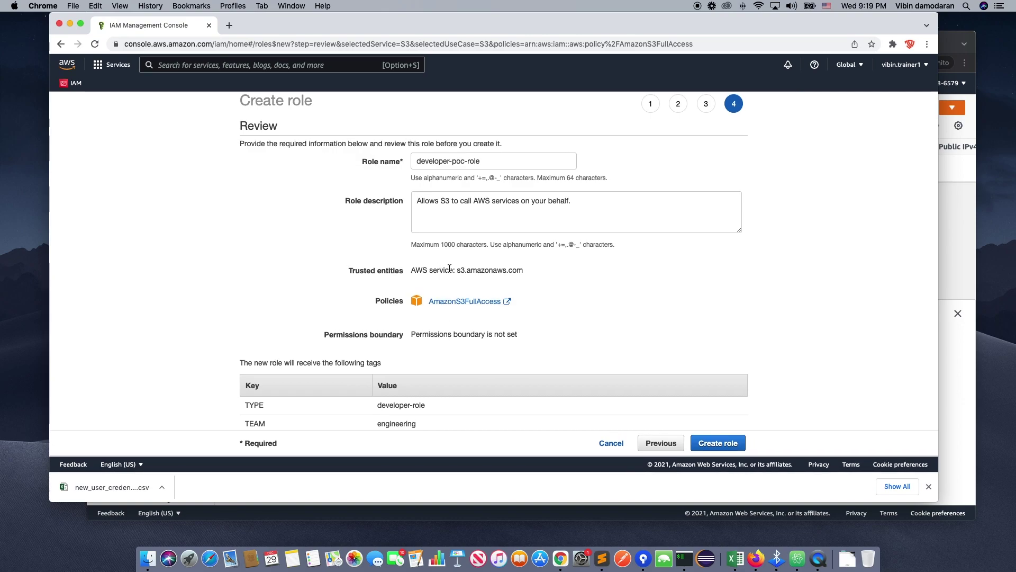
left_click(487, 164)
left_click(668, 292)
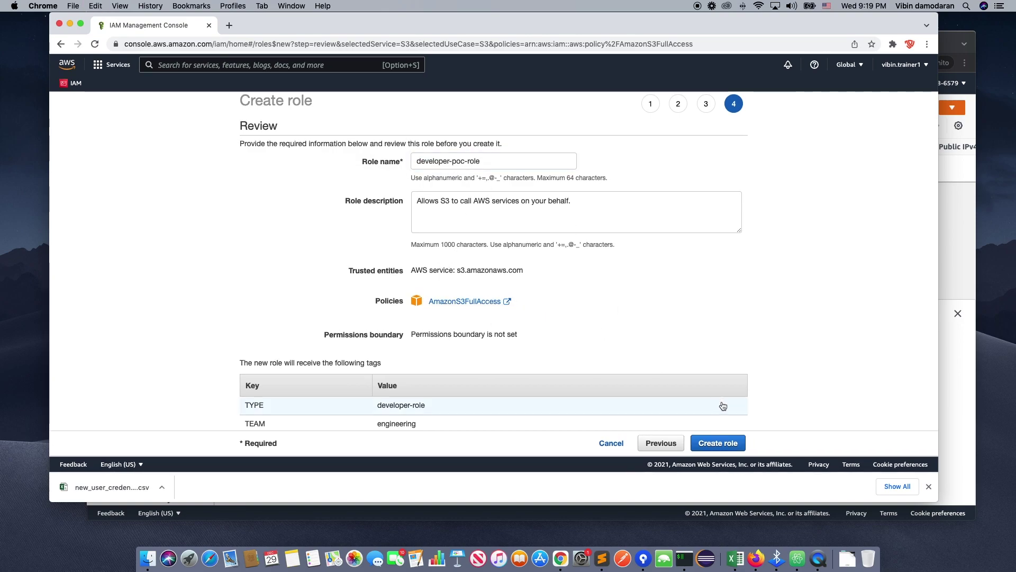
left_click(712, 443)
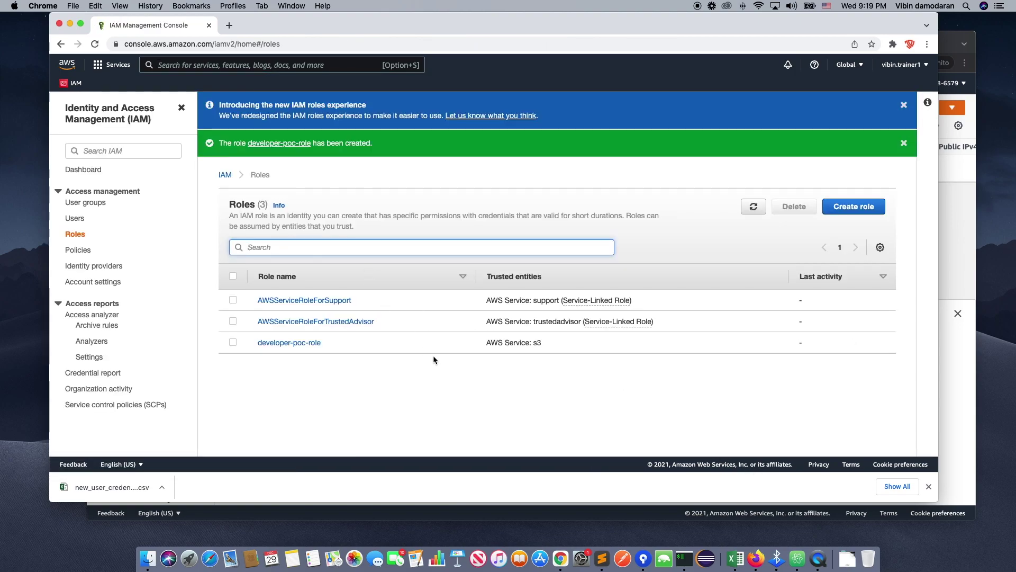
Open the developer-poc-role summary, copy its Role ARN, and go to the IAM Users list.
left_click(293, 346)
left_click(293, 344)
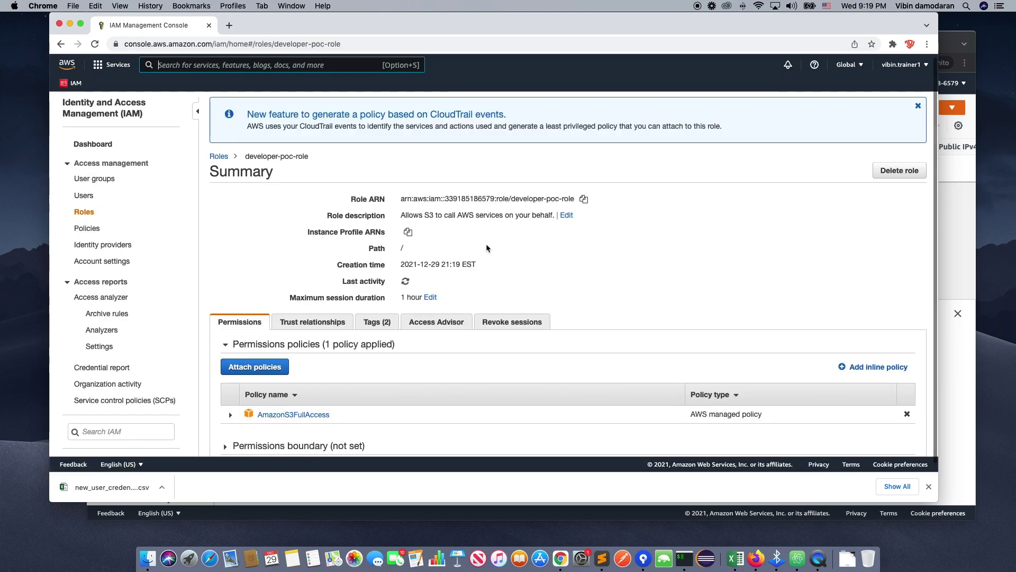
left_click(584, 200)
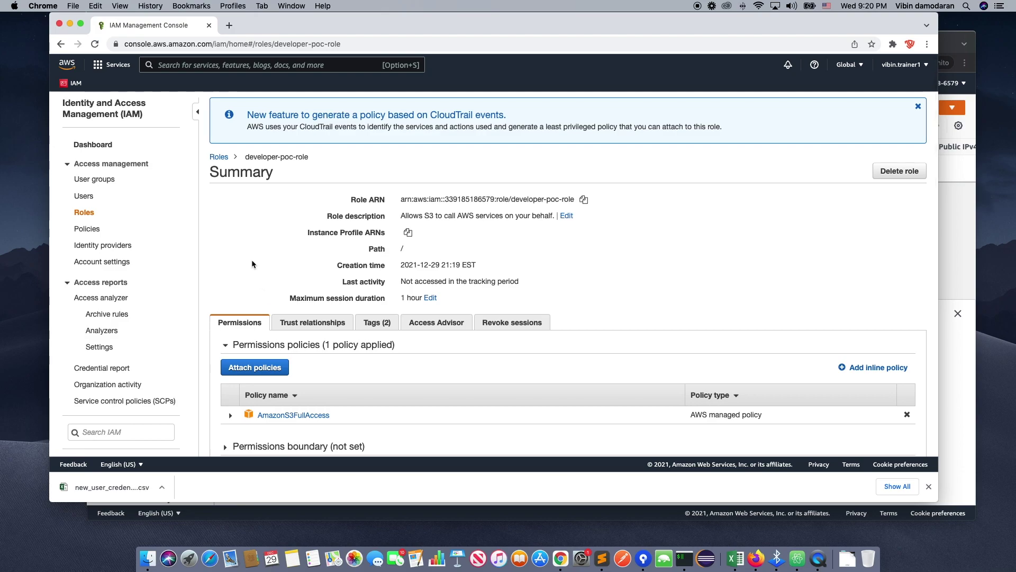
left_click(84, 196)
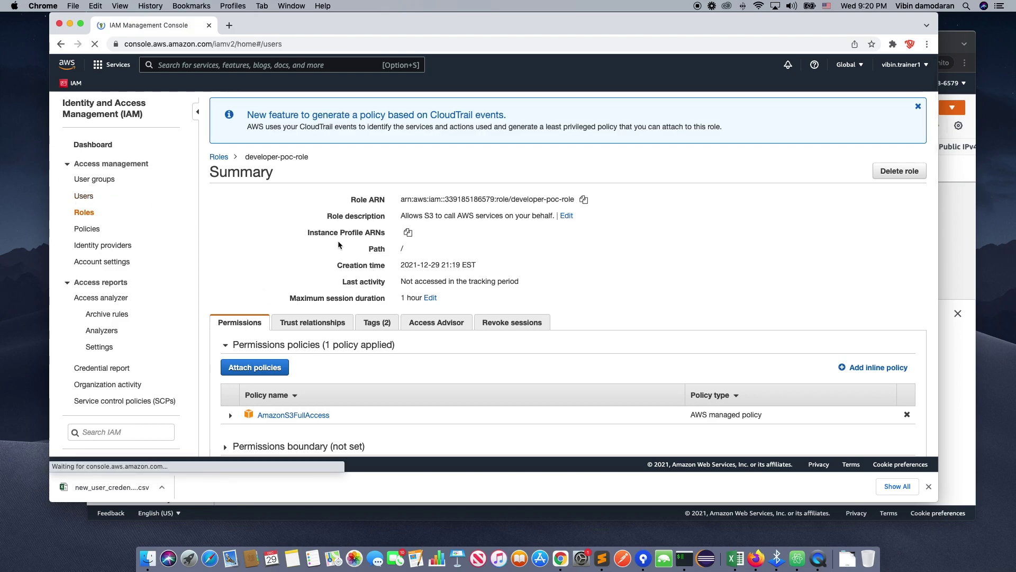
Open S3 in the incognito window, see bucket listing denied, then return to IAM.
left_click_drag(253, 21, 281, 122)
left_click(280, 106)
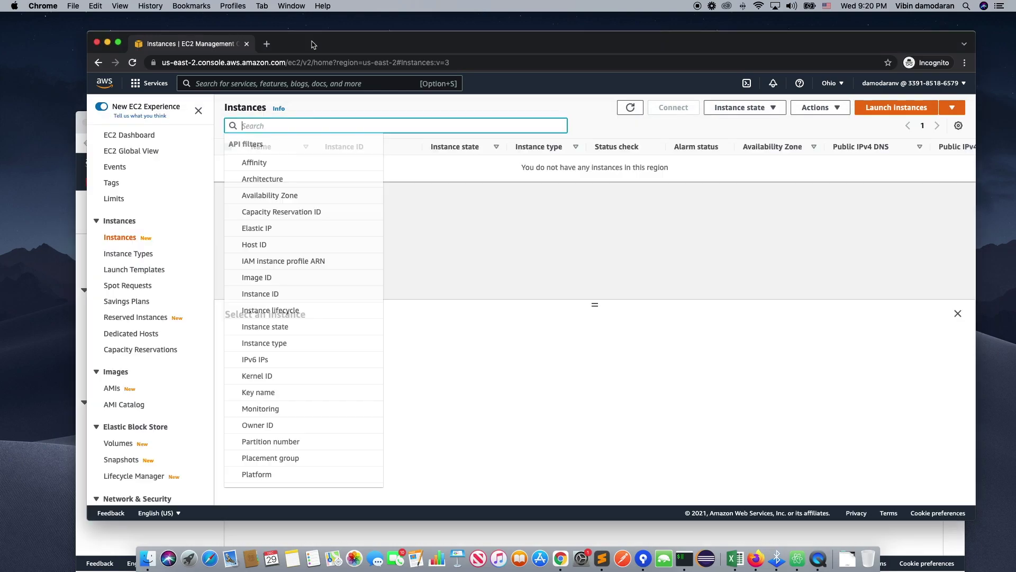
left_click(108, 83)
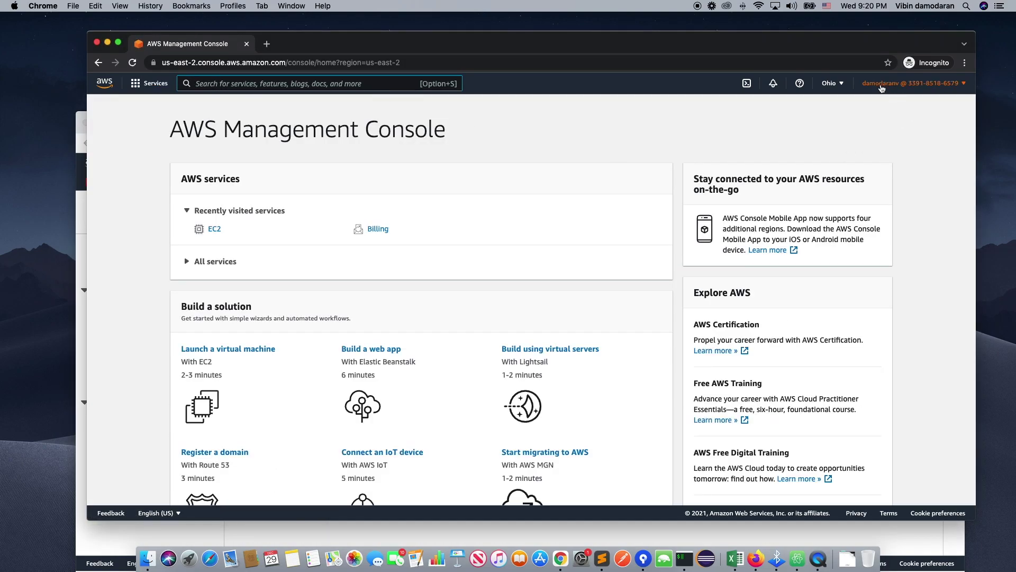
type("s3")
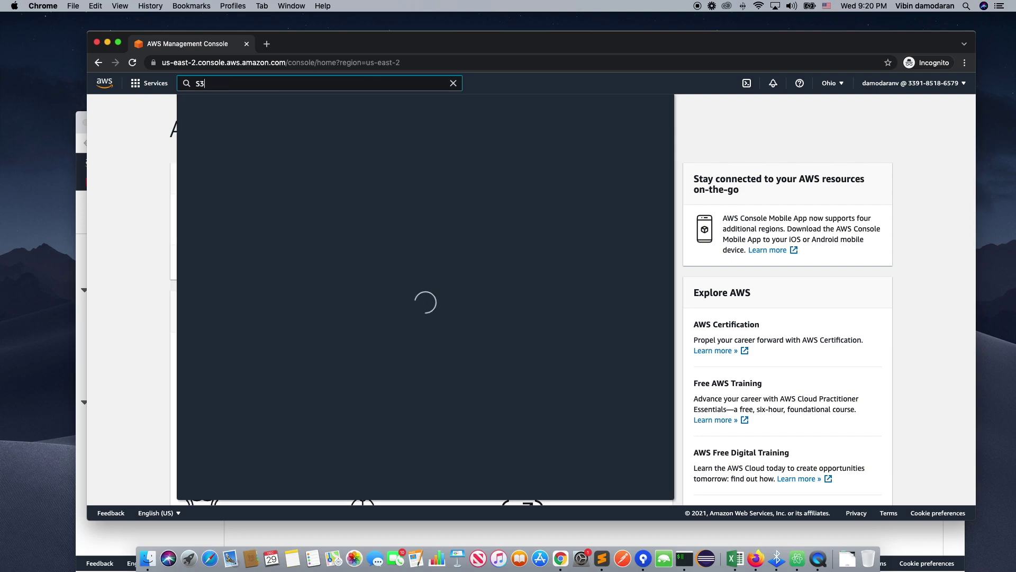
left_click(351, 169)
left_click_drag(294, 37, 282, 25)
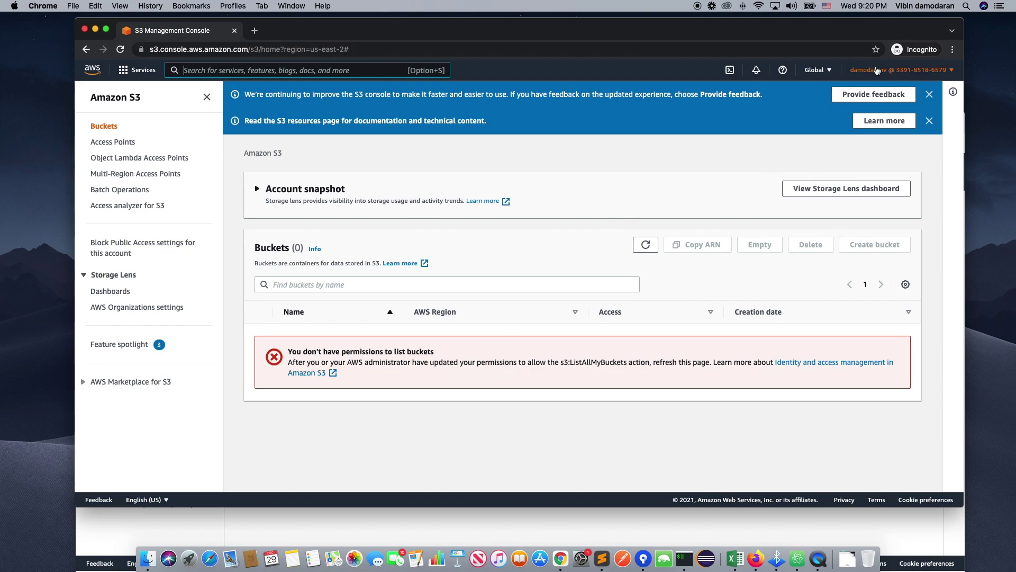
left_click(551, 539)
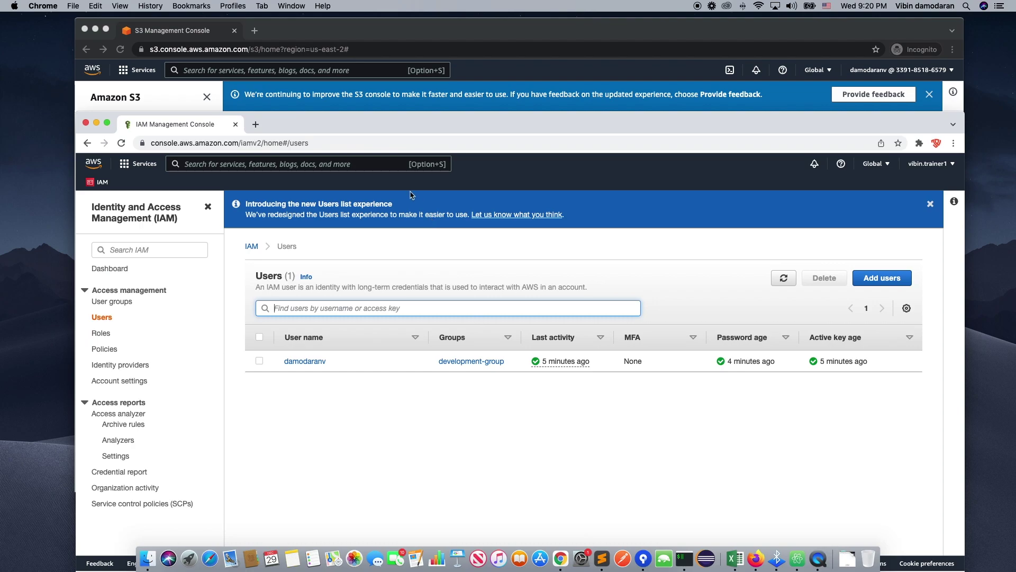
Open the only IAM user's details page from the Users list.
left_click_drag(394, 125, 399, 69)
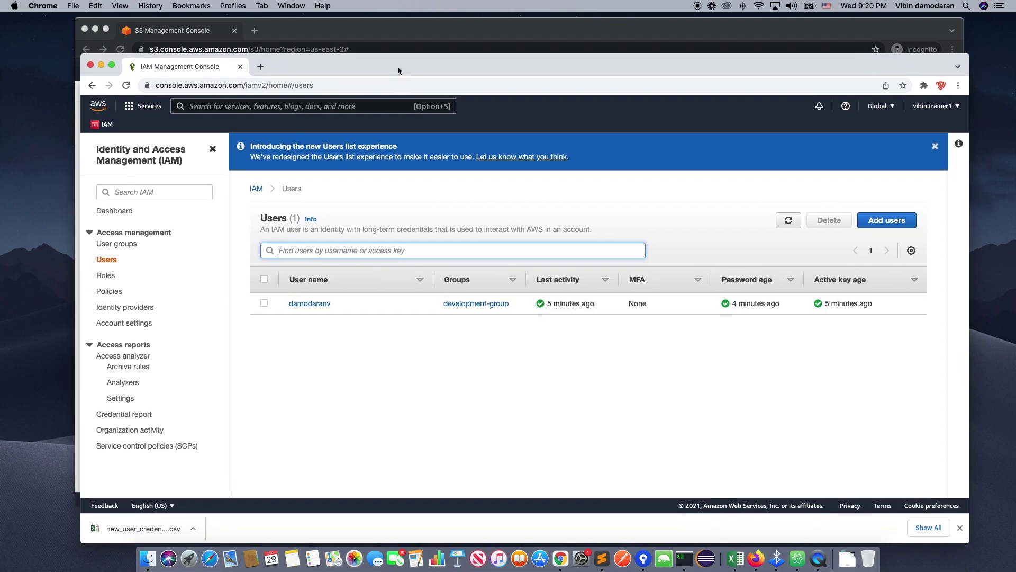
left_click(107, 262)
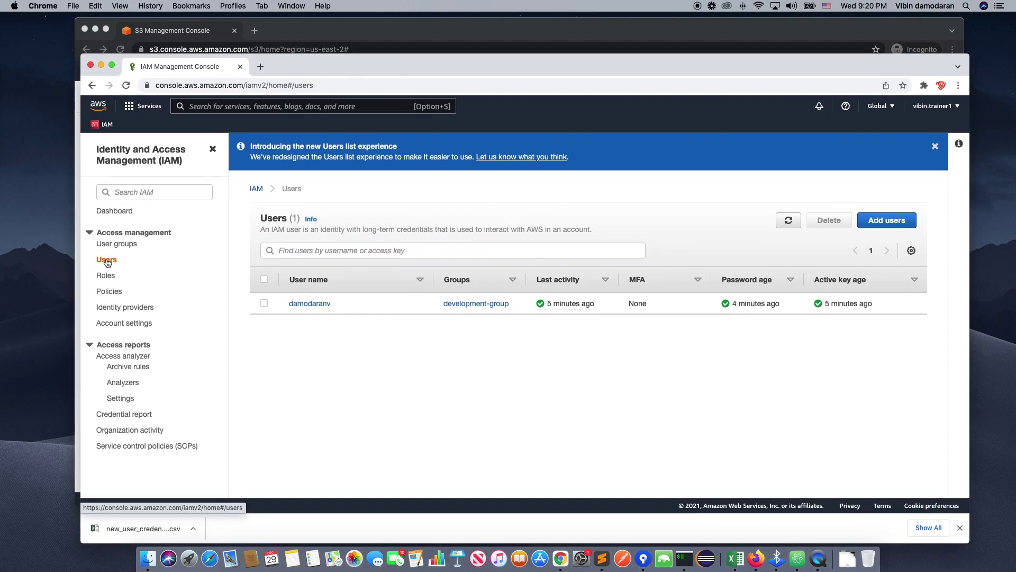
left_click(315, 306)
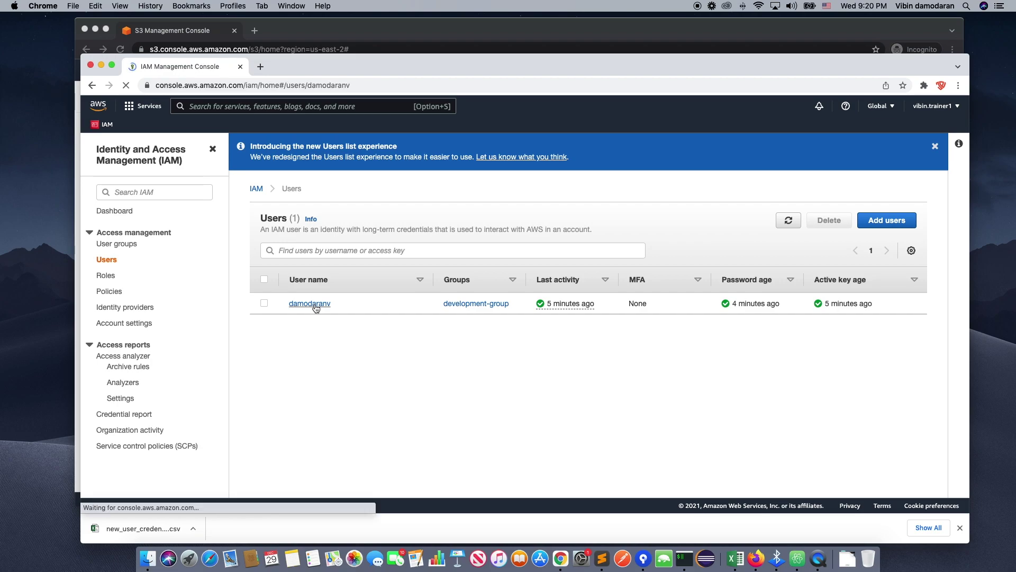
left_click_drag(316, 72, 316, 55)
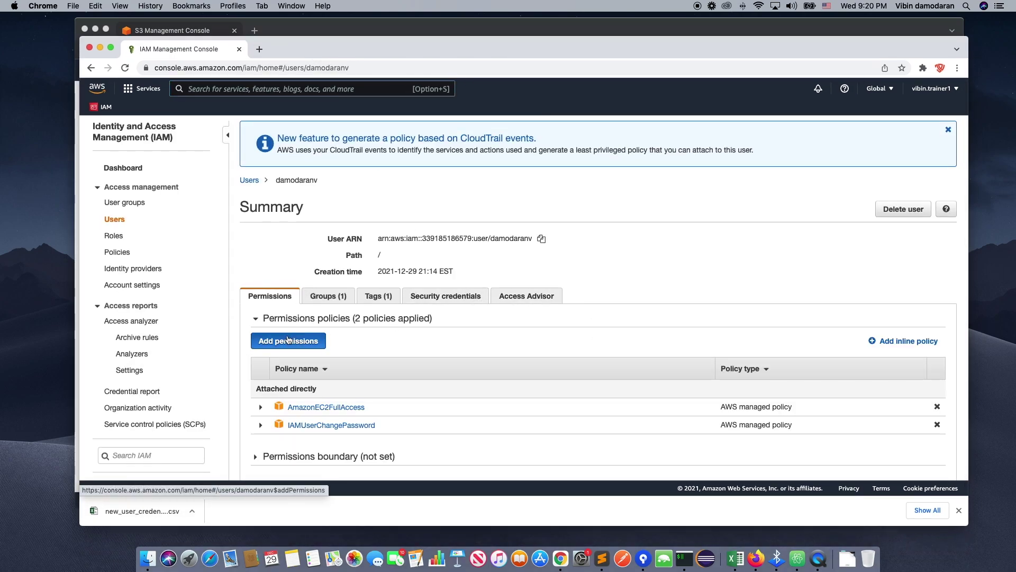
Attach the AmazonS3FullAccess policy directly to the user and add the permission.
left_click(318, 343)
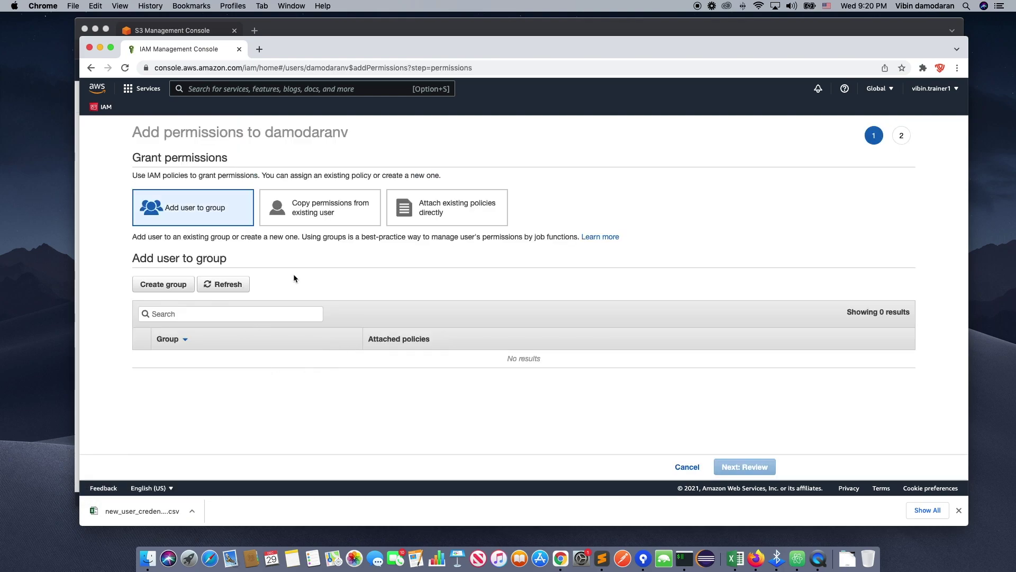
left_click(444, 213)
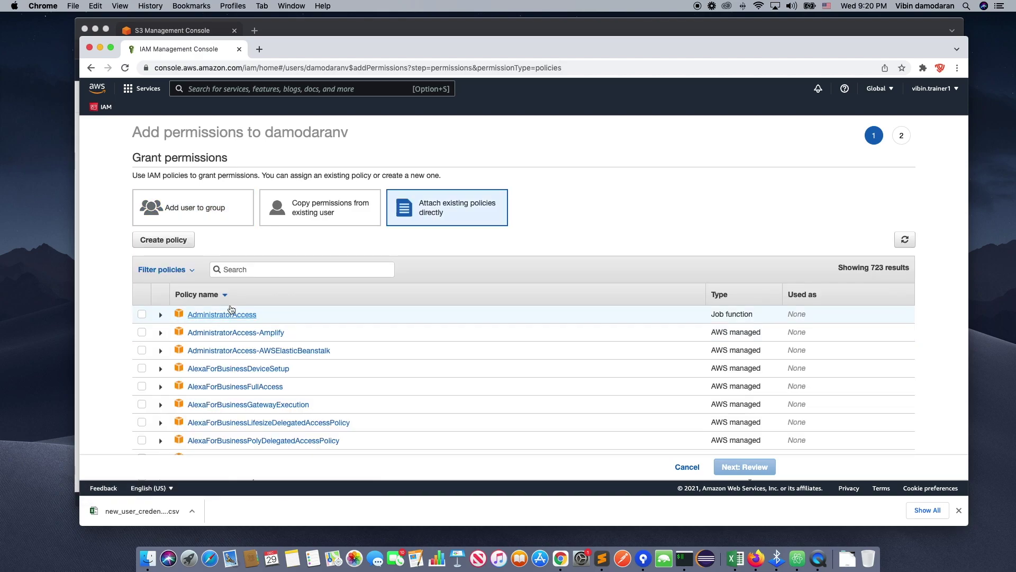
type("S3")
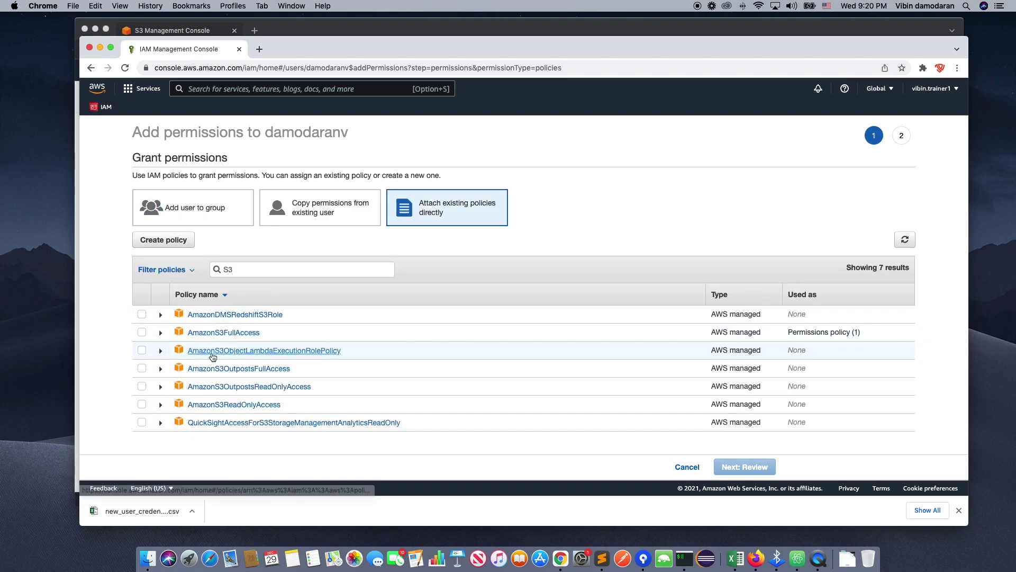
left_click(142, 332)
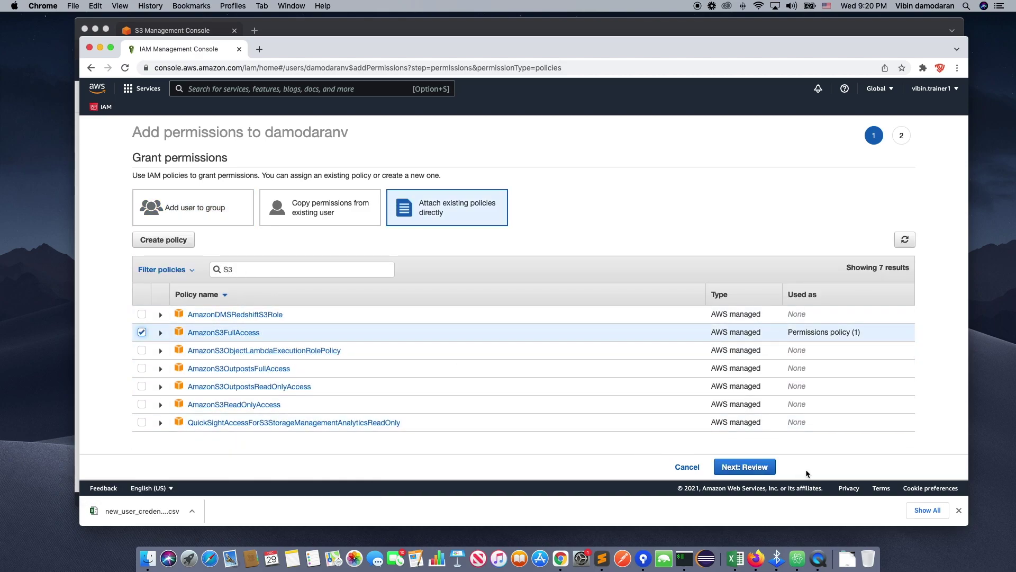
left_click(747, 467)
left_click(748, 466)
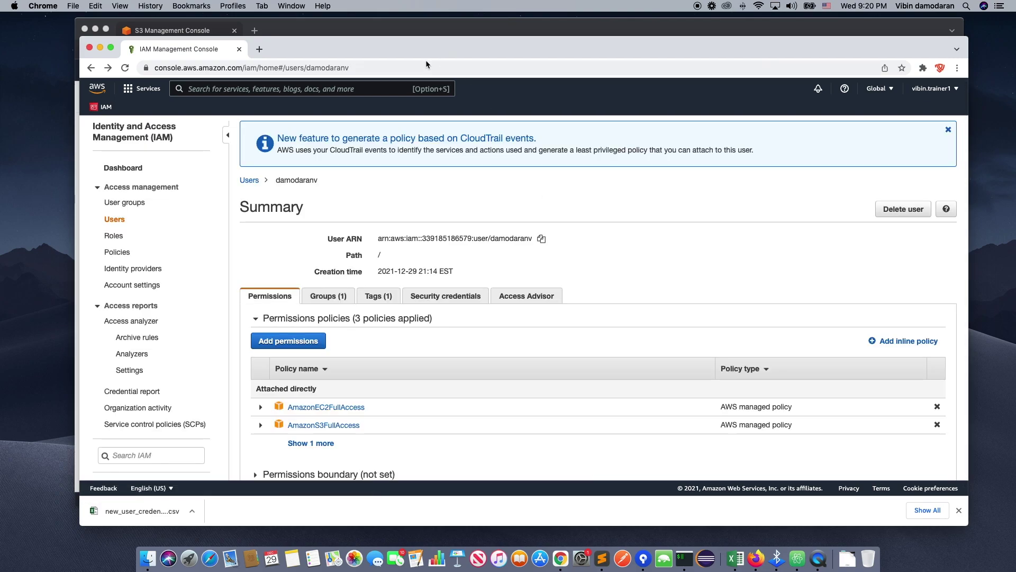
left_click(314, 34)
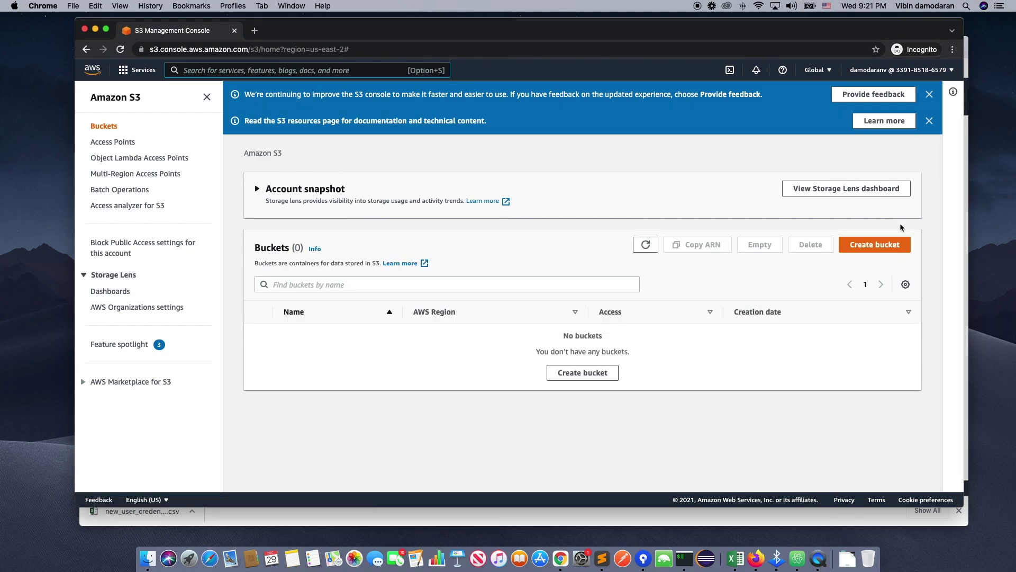
Dismiss both S3 notice banners, confirm Buckets (0) lists without error, and return to IAM.
left_click(930, 96)
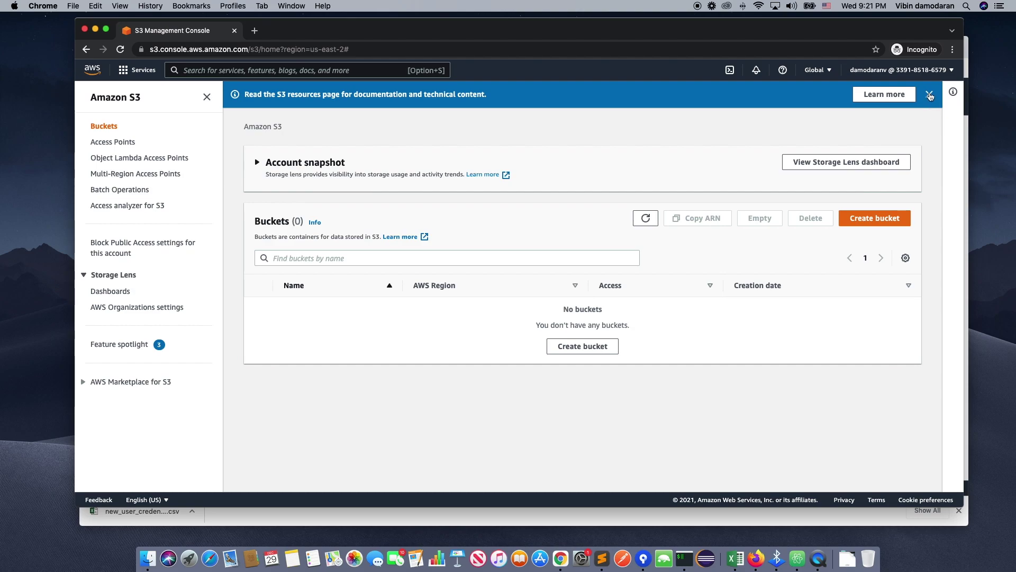
left_click(930, 95)
left_click(106, 127)
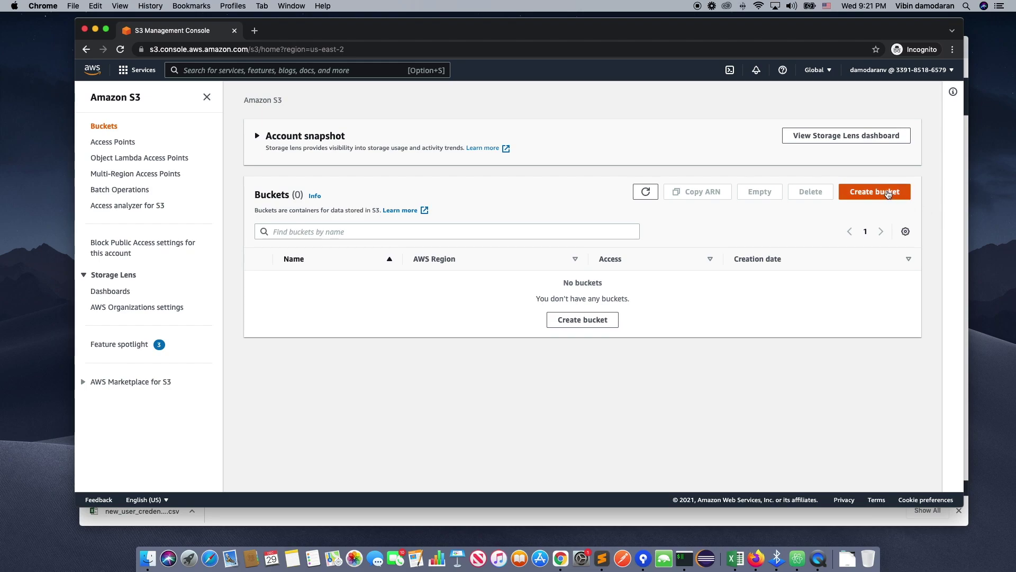
left_click_drag(505, 32, 500, 33)
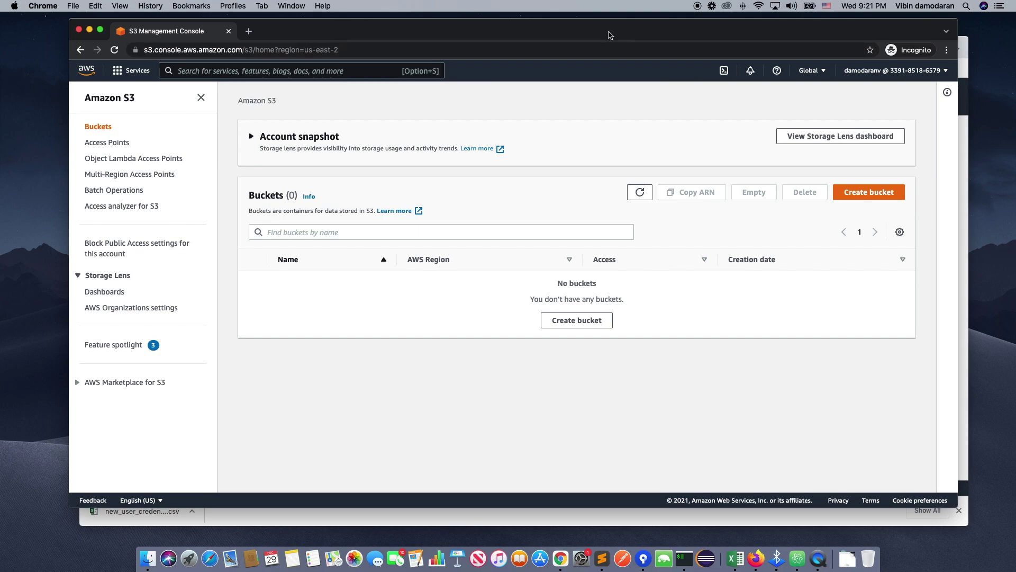
left_click_drag(641, 31, 670, 118)
left_click(445, 55)
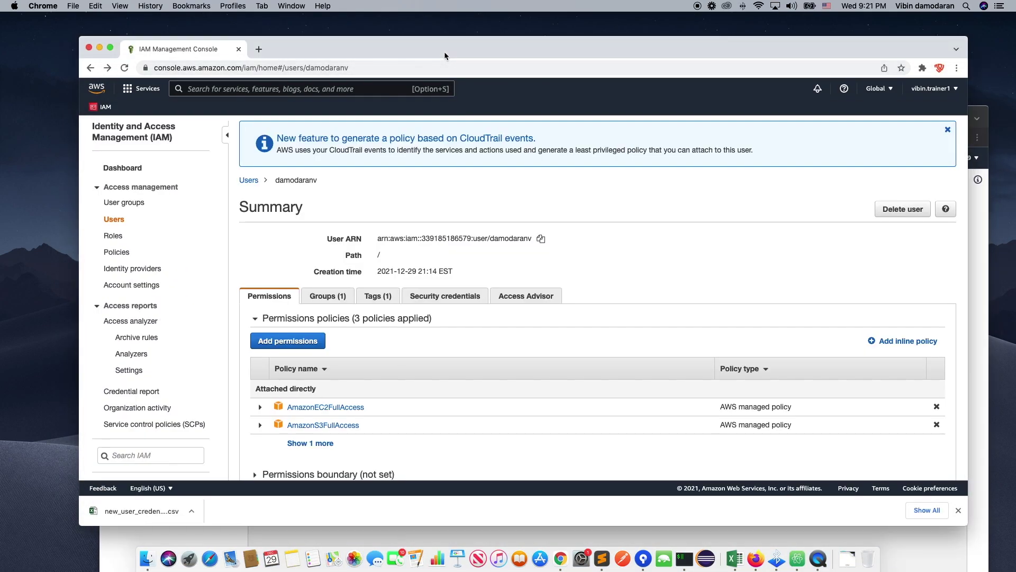
Start a new IAM policy from the Policies page with S3 as its service.
left_click(121, 257)
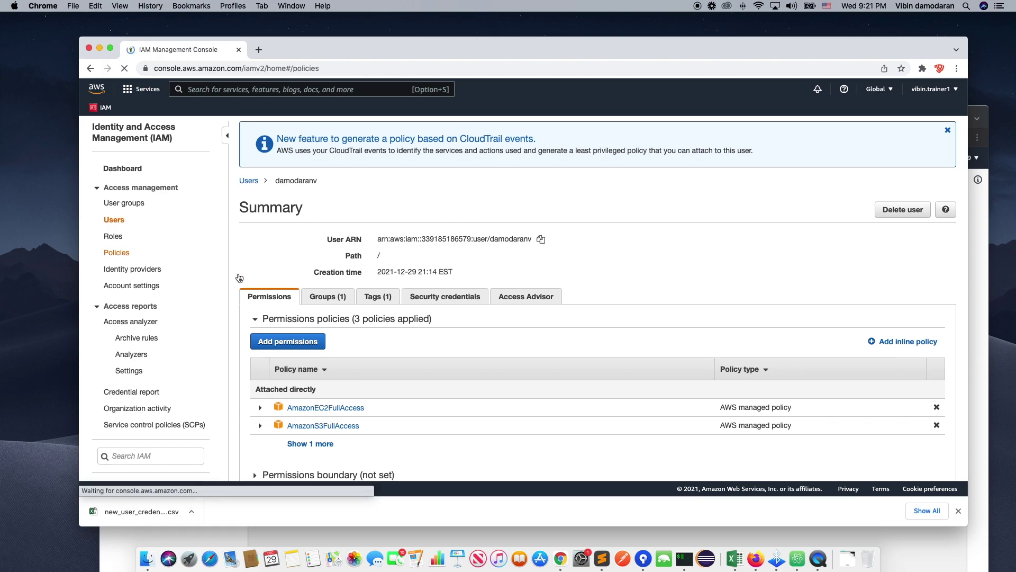
left_click_drag(328, 48, 311, 24)
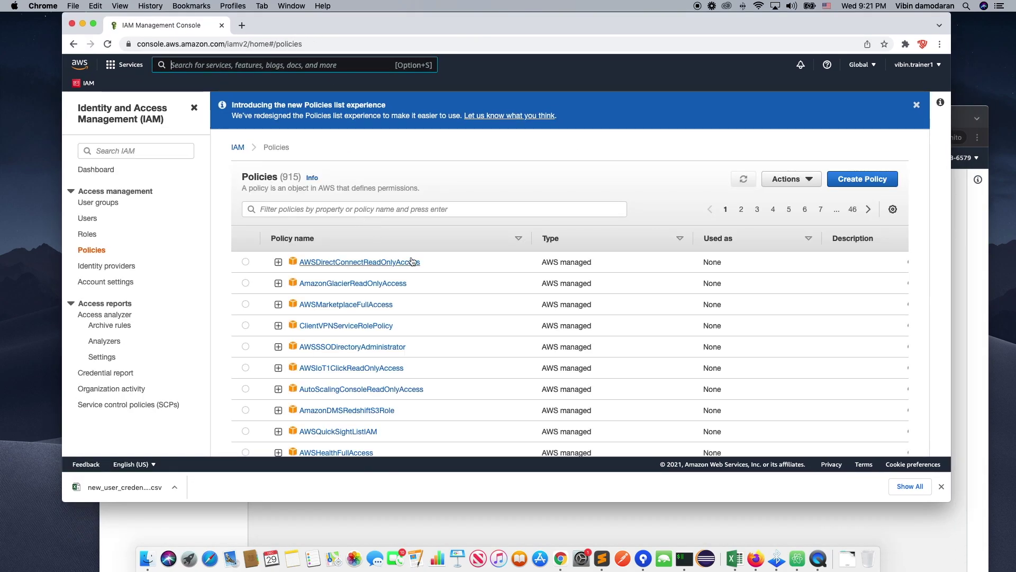
left_click(788, 179)
left_click(858, 180)
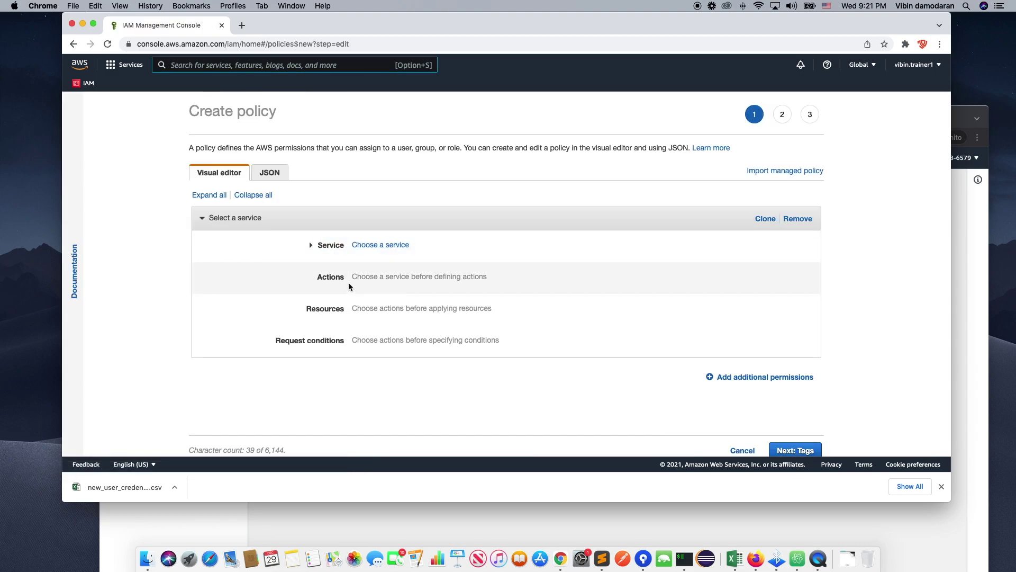
left_click(365, 244)
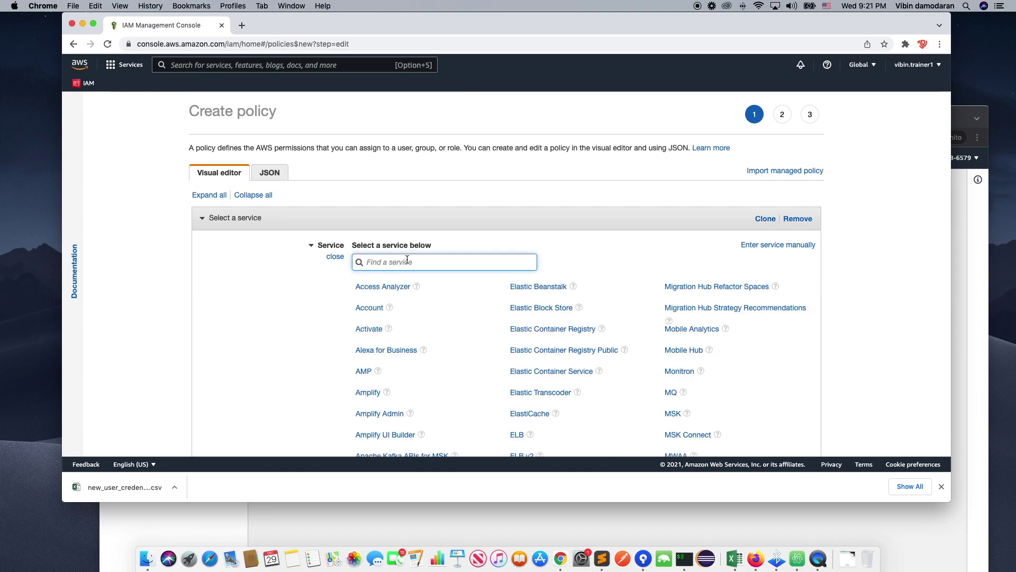
type("S3")
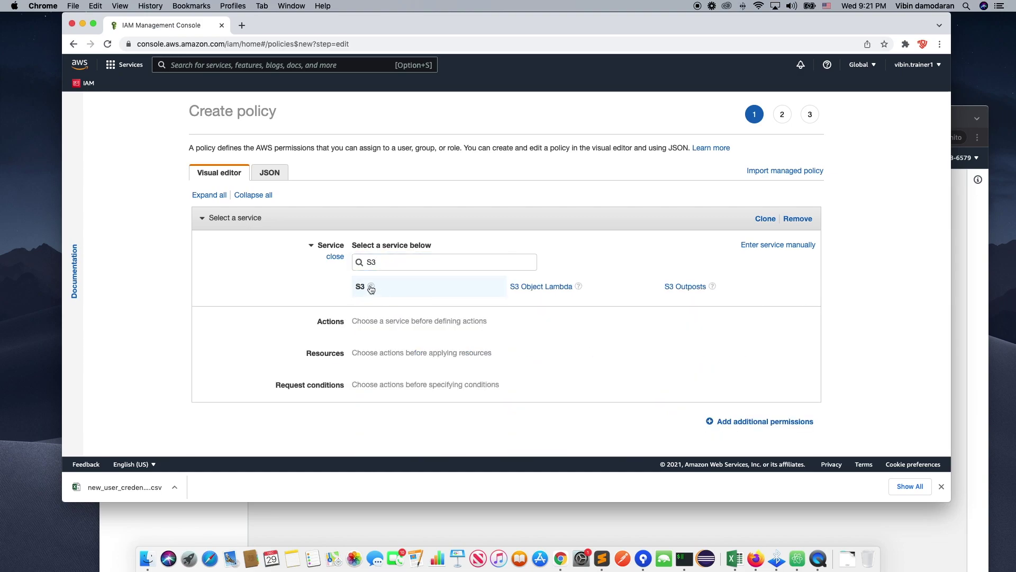
left_click(359, 288)
Tick all S3 Read-level actions, then cancel the policy draft.
scroll(439, 273, "up", 5)
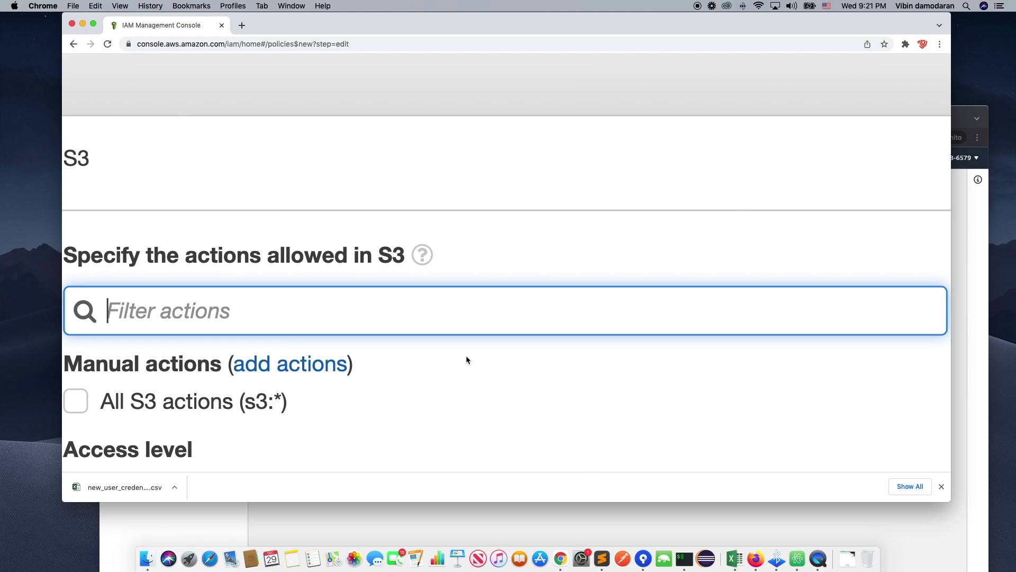
scroll(466, 355, "down", 5)
left_click(161, 212)
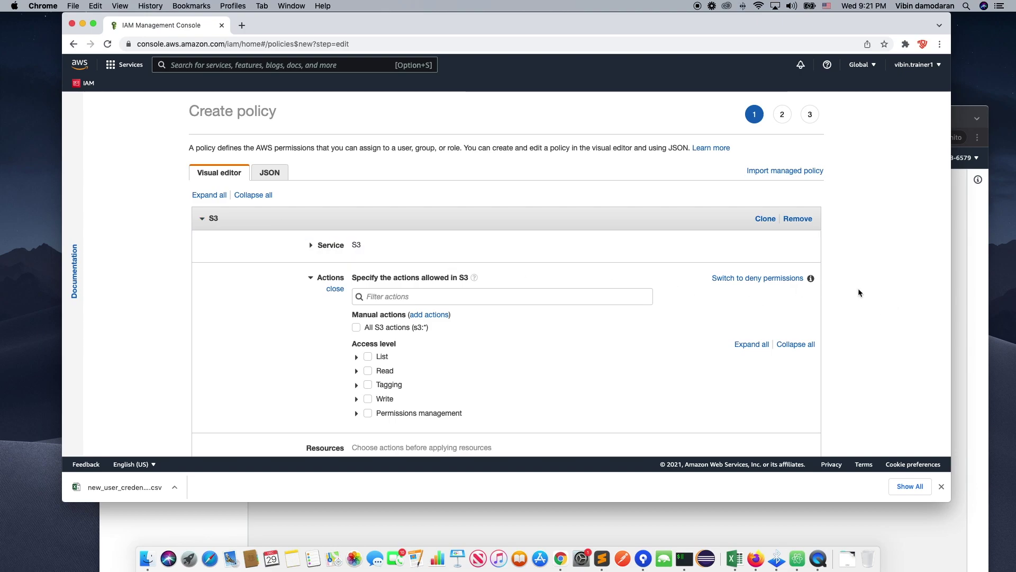
scroll(859, 289, "down", 1)
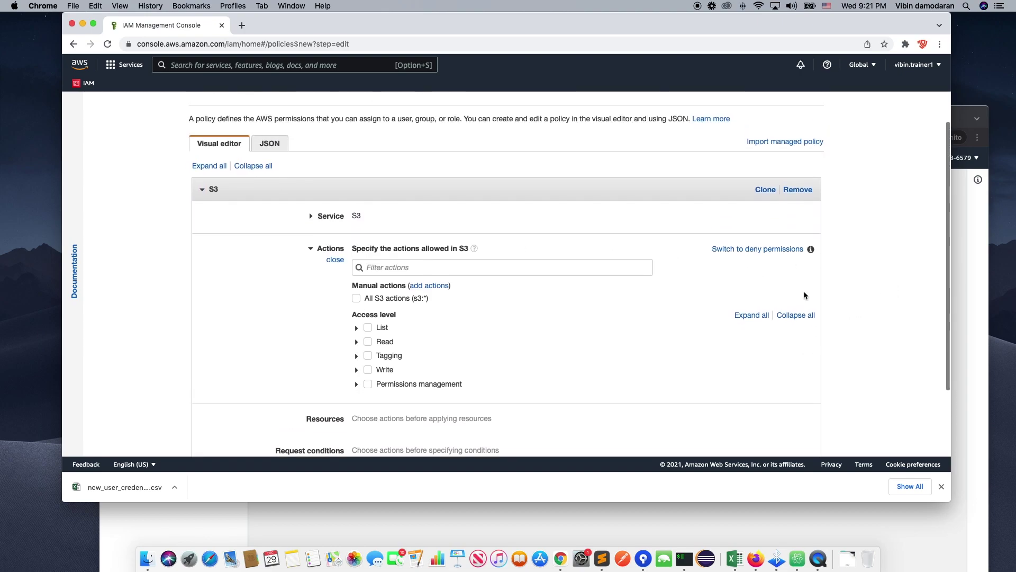
scroll(804, 292, "up", 1)
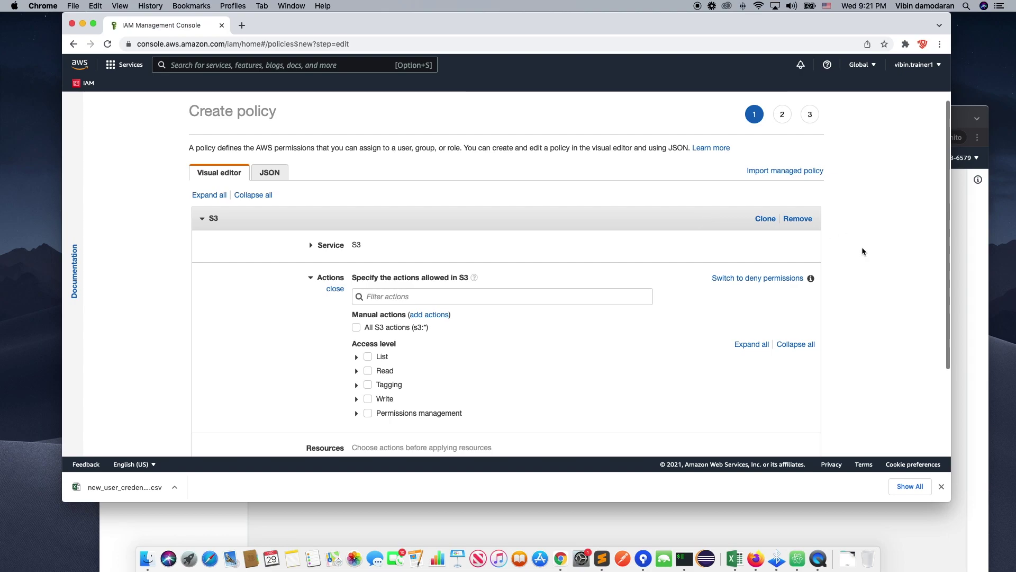
scroll(394, 378, "down", 1)
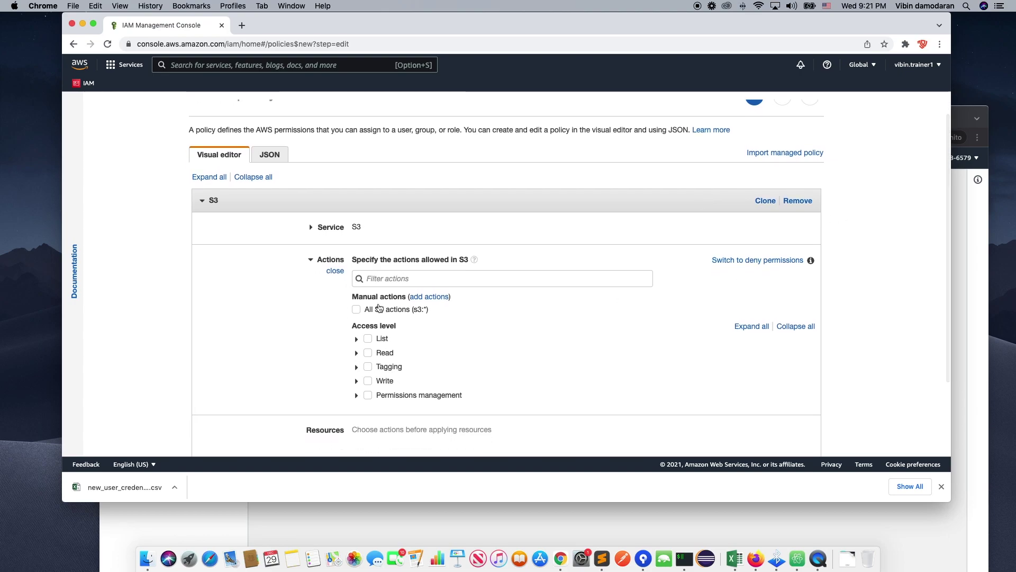
left_click(371, 353)
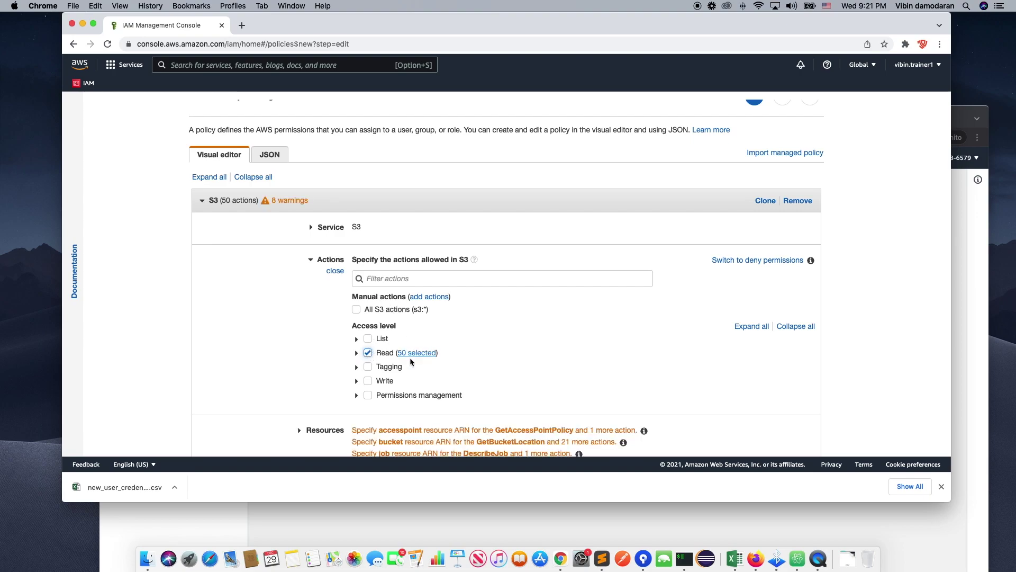
scroll(651, 393, "down", 5)
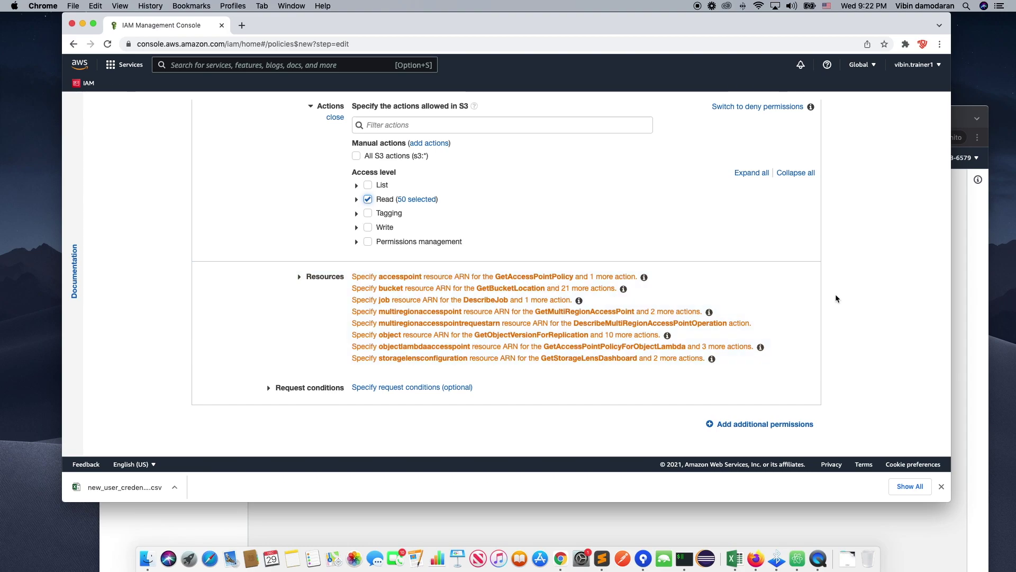
scroll(408, 228, "up", 1)
scroll(408, 231, "up", 5)
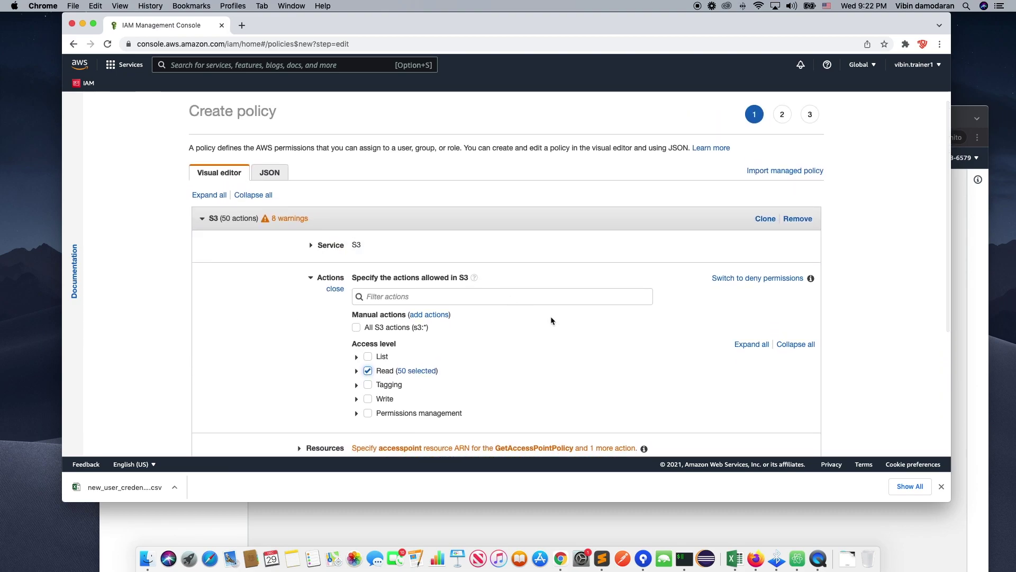
scroll(450, 338, "right", 1)
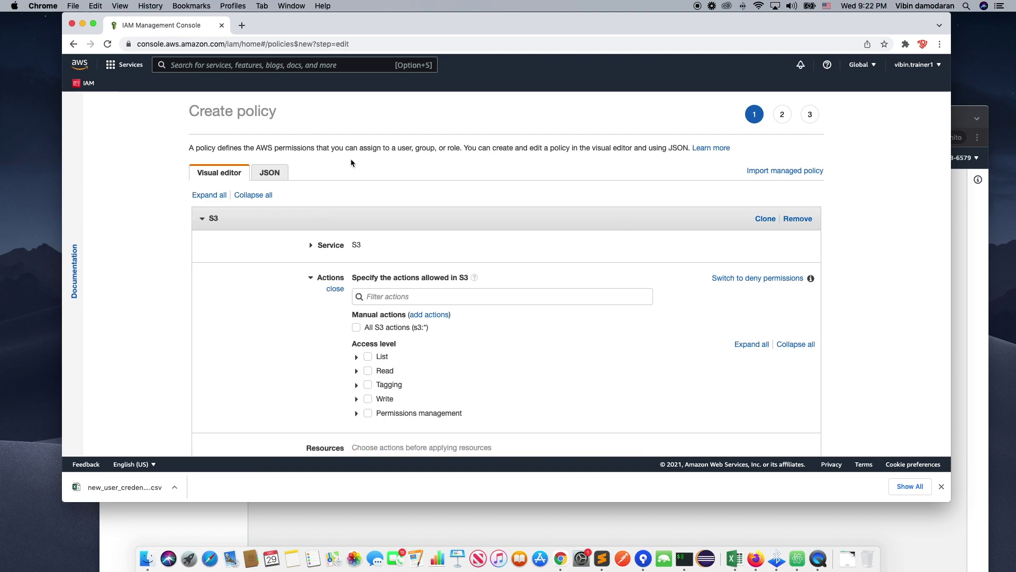
scroll(810, 329, "down", 5)
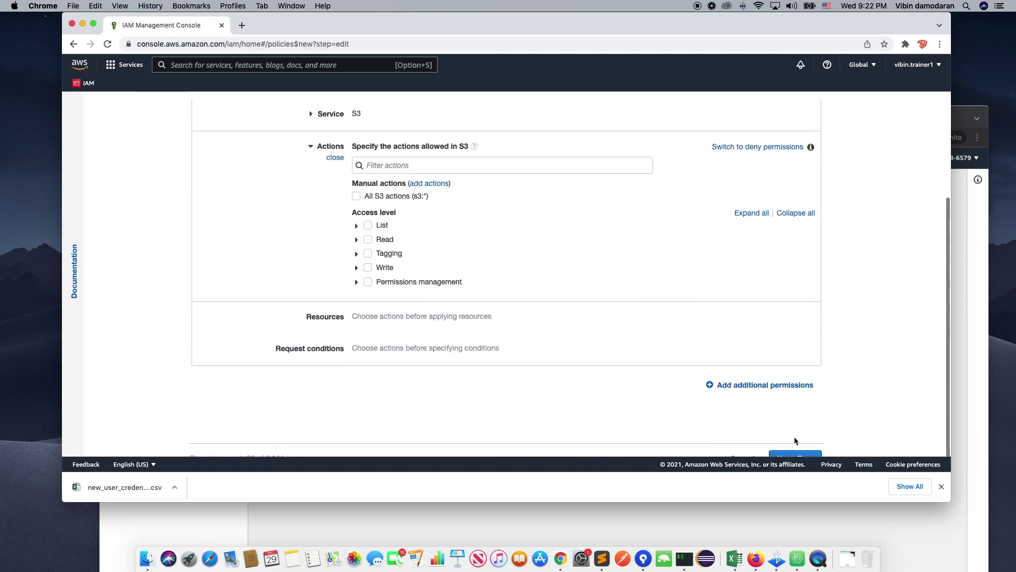
left_click(942, 486)
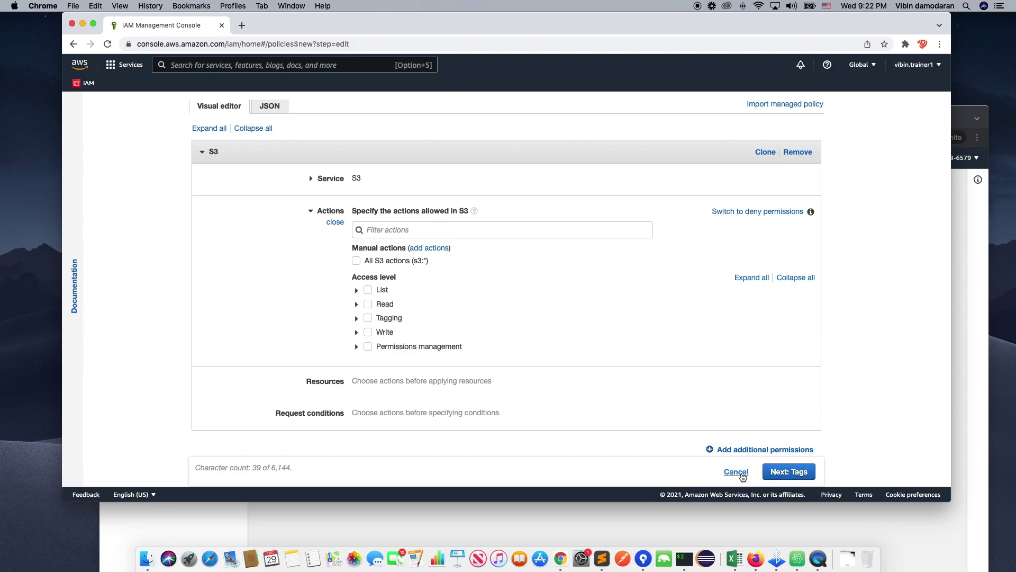
left_click(742, 470)
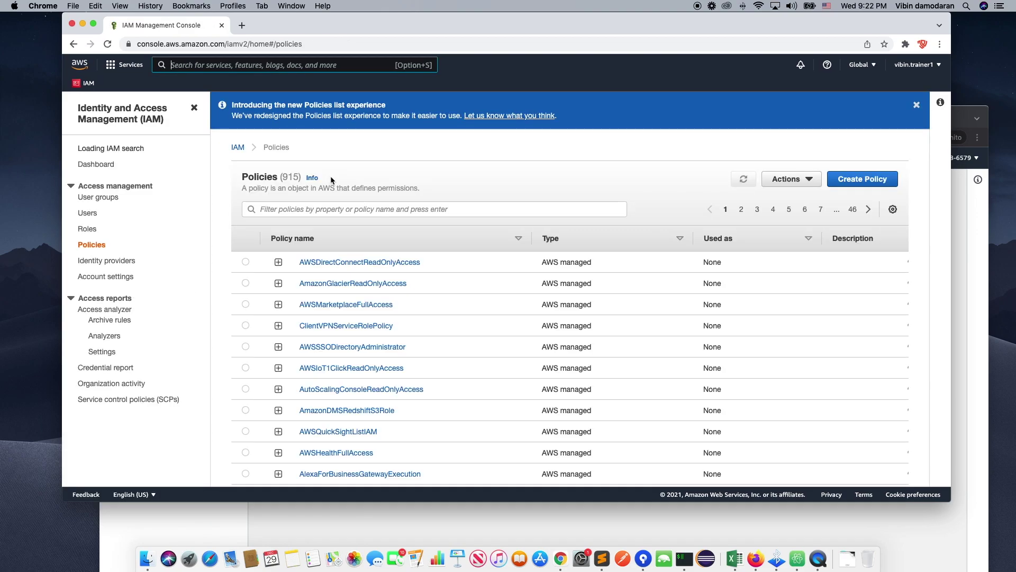
Expand AmazonRDSFullAccess and scroll through its JSON policy document.
scroll(372, 319, "down", 5)
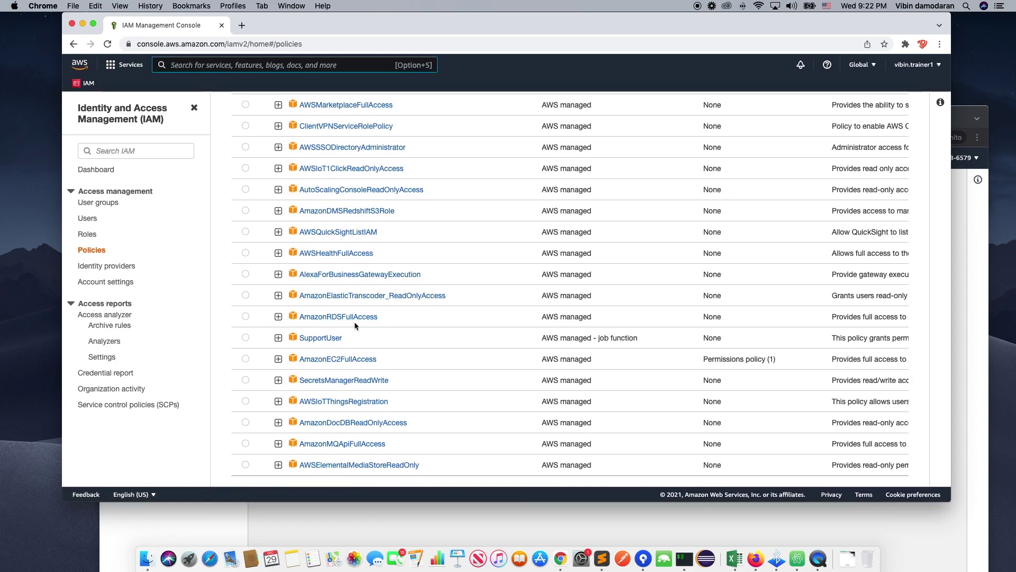
left_click(278, 316)
scroll(342, 339, "down", 3)
scroll(346, 340, "down", 3)
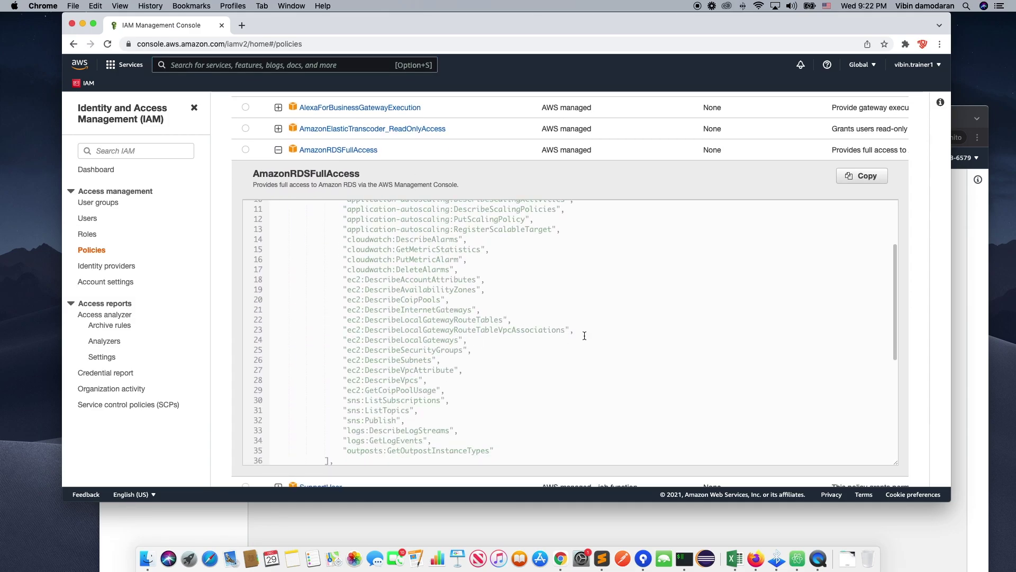
scroll(719, 336, "up", 3)
scroll(596, 311, "down", 5)
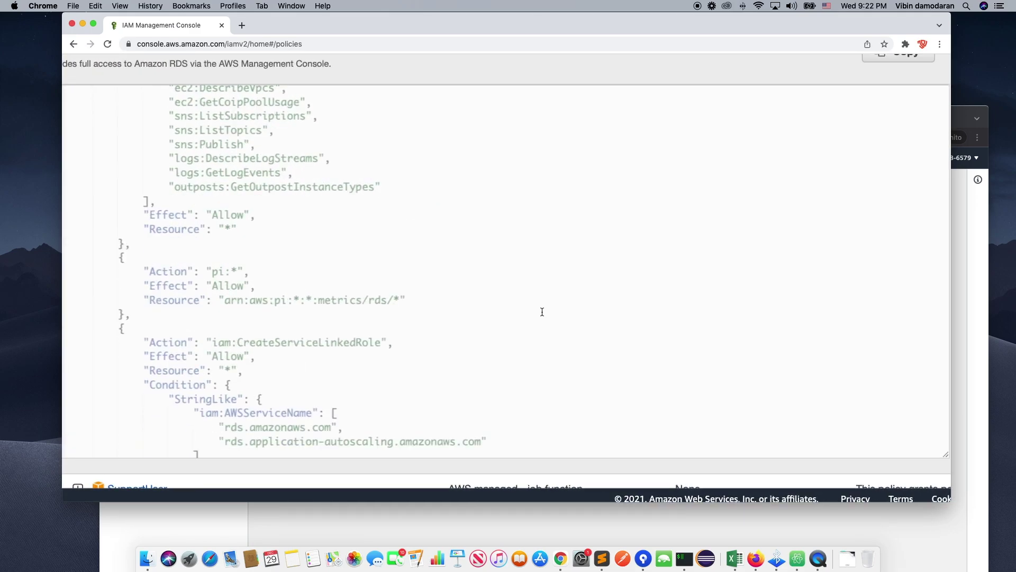
scroll(543, 312, "down", 3)
scroll(506, 312, "down", 5)
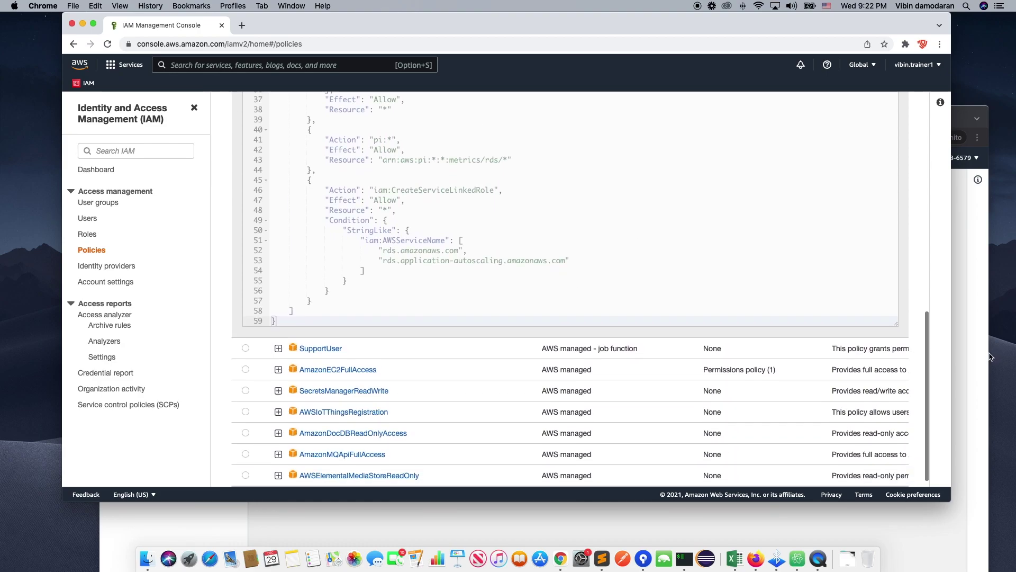
scroll(608, 273, "up", 5)
scroll(607, 272, "up", 5)
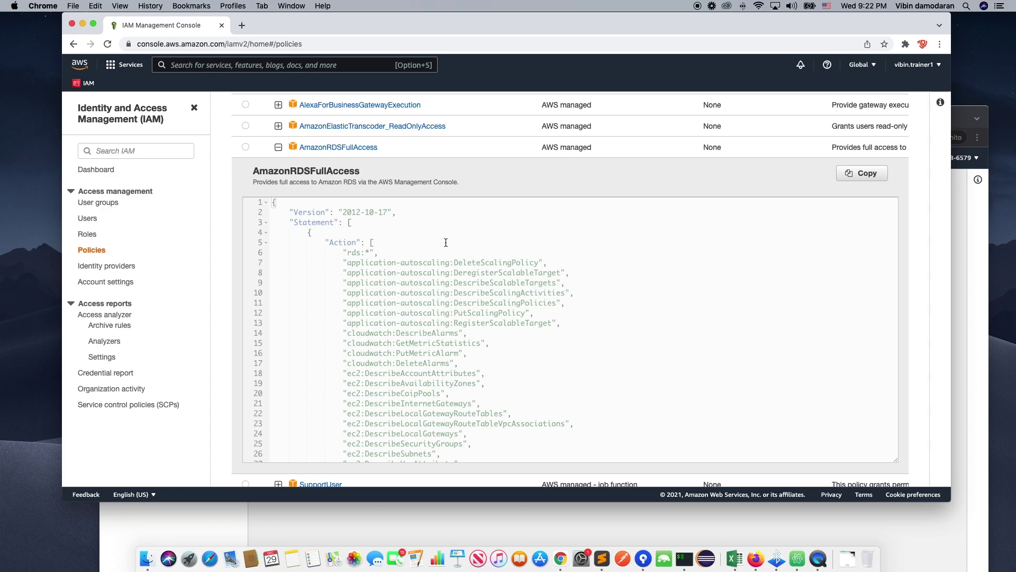
scroll(439, 293, "down", 5)
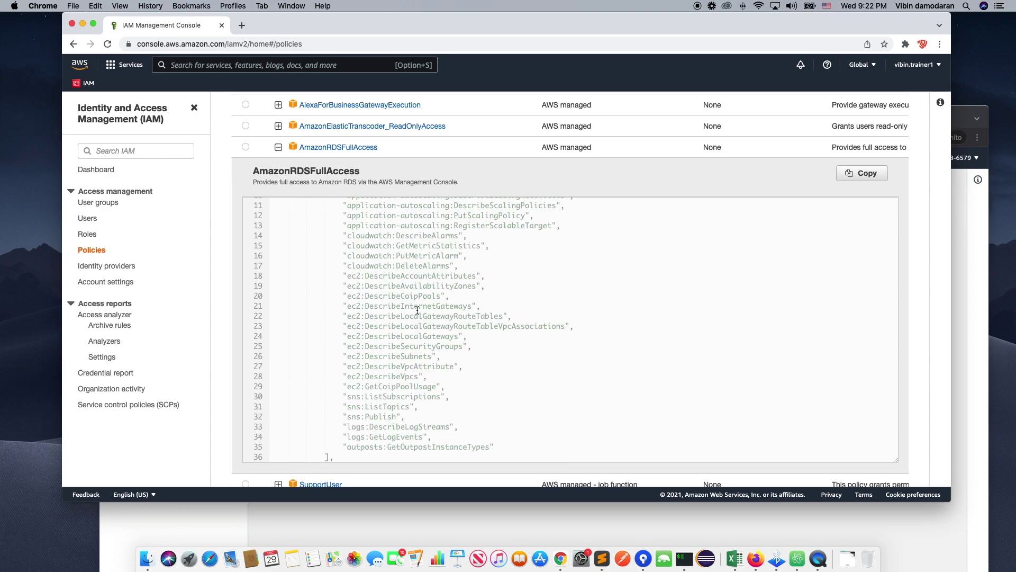
scroll(464, 354, "down", 4)
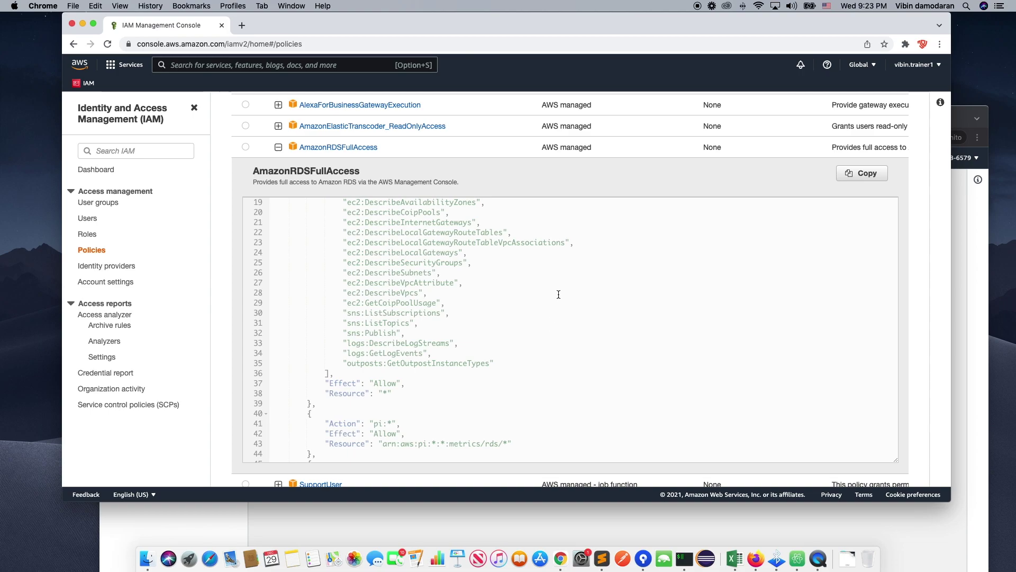
Finish reviewing the JSON and collapse the AmazonRDSFullAccess details.
scroll(556, 306, "down", 5)
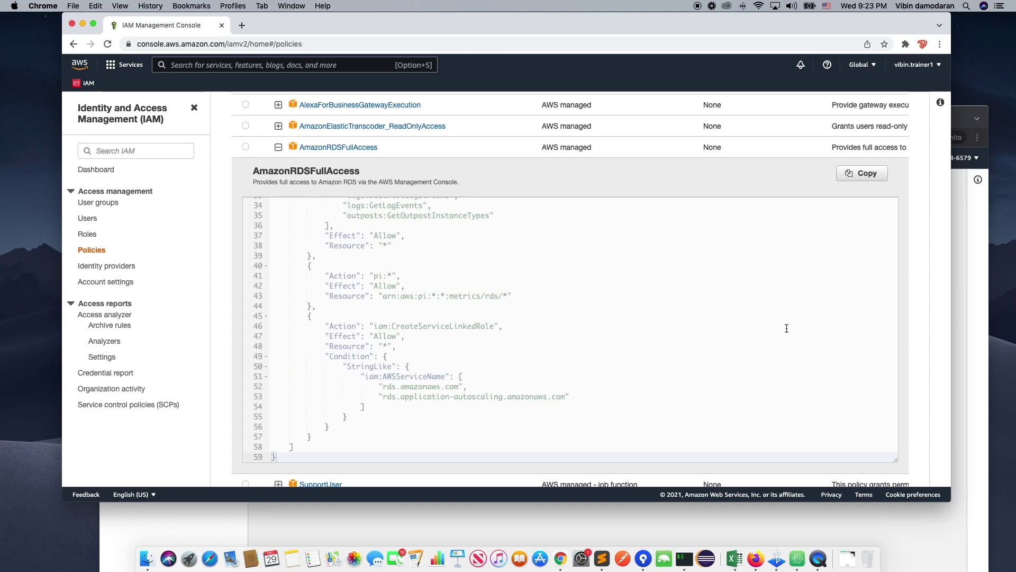
scroll(789, 329, "up", 10)
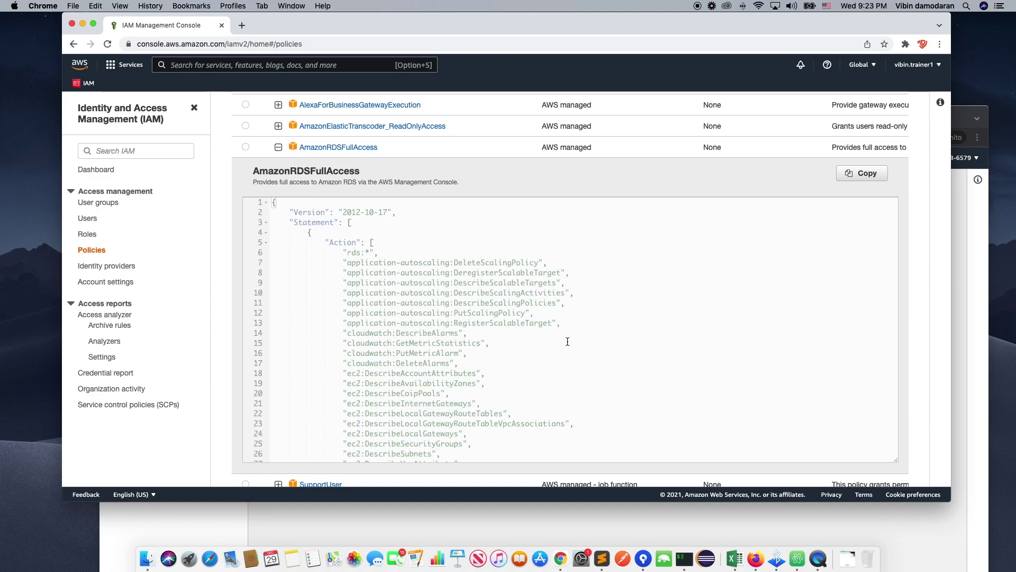
scroll(567, 342, "right", 1)
left_click(527, 355)
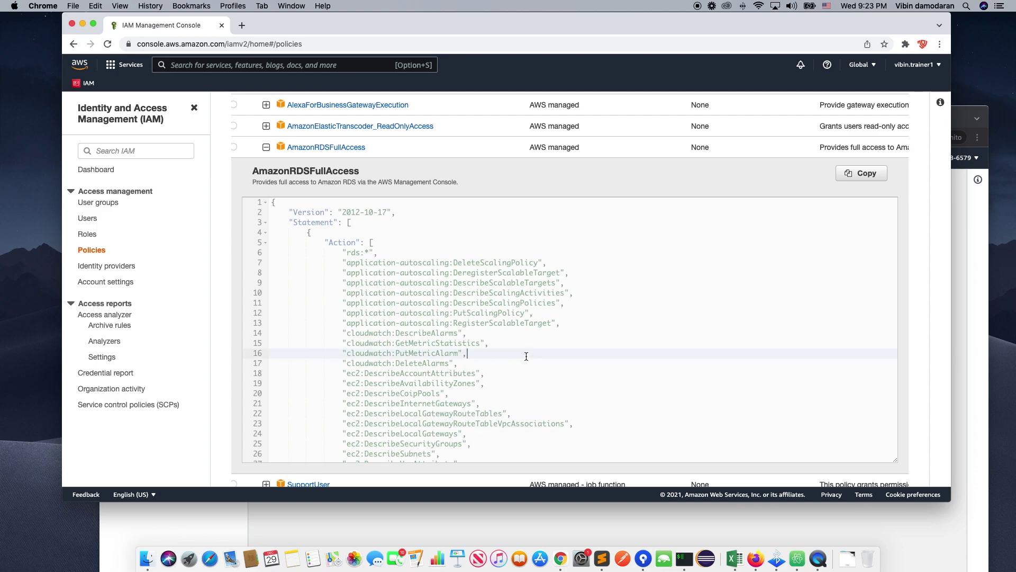
left_click(267, 148)
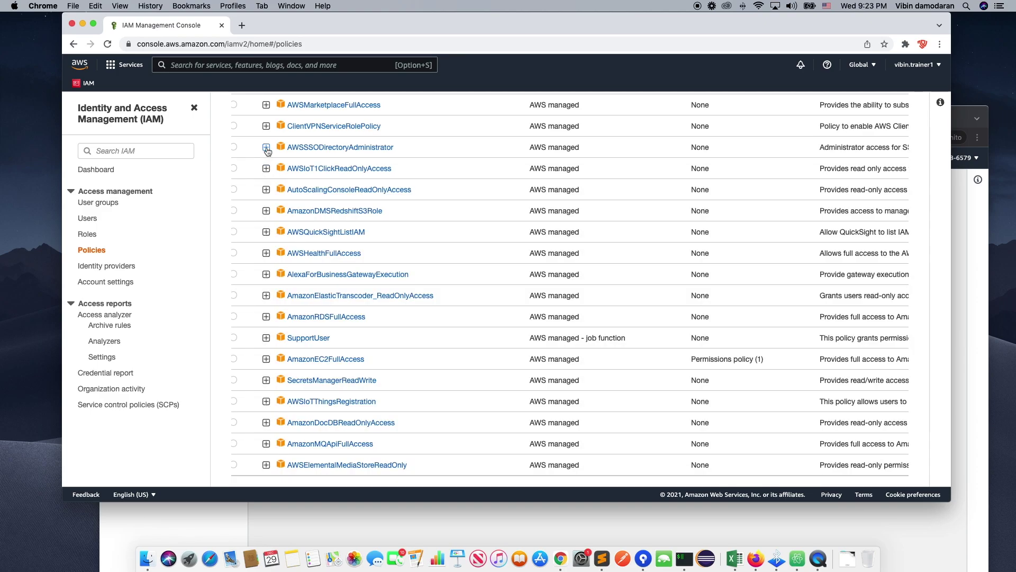
Scroll back to the top of the Policies page and go to the IAM dashboard.
scroll(921, 257, "up", 5)
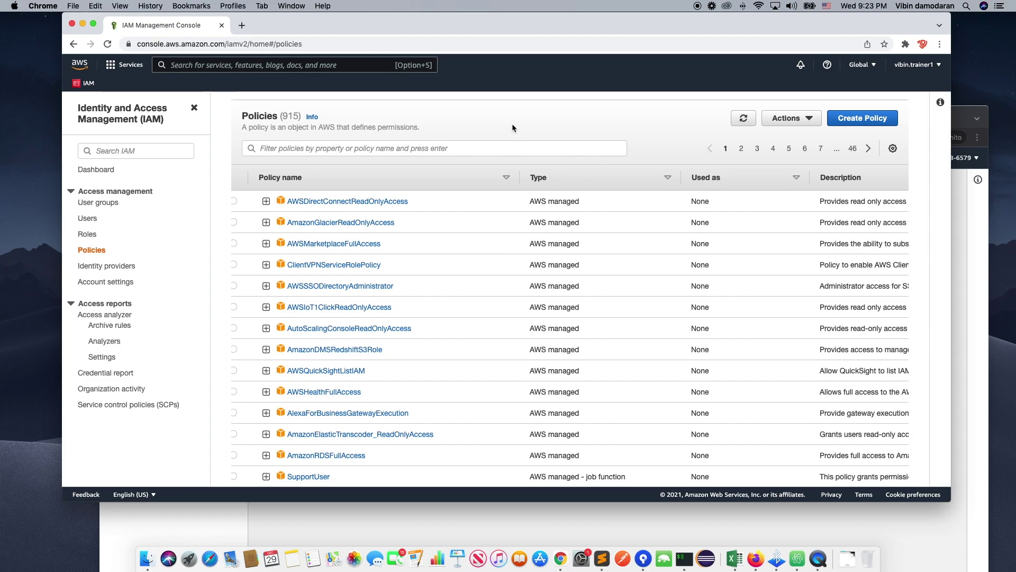
scroll(476, 187, "left", 1)
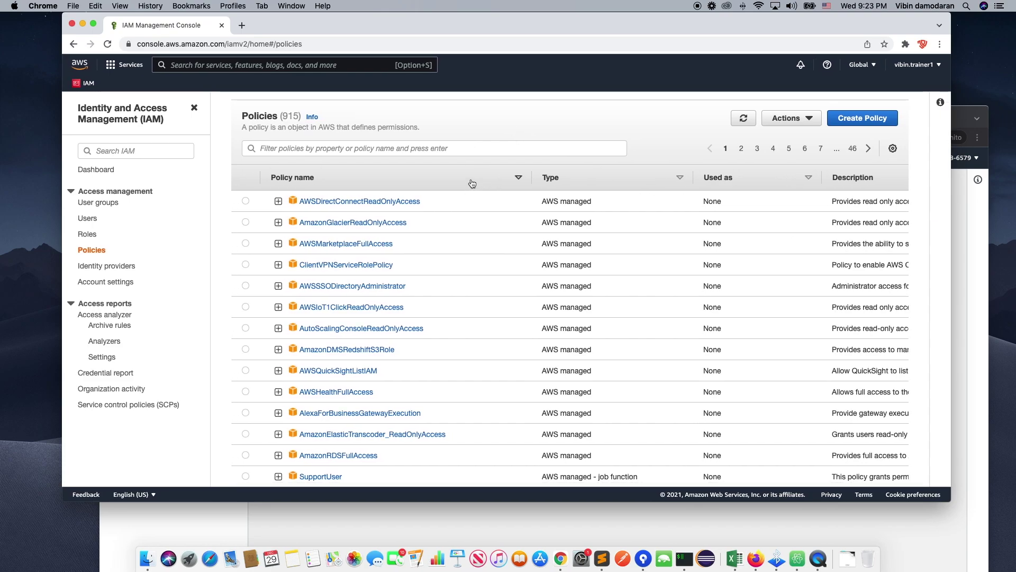
scroll(474, 180, "up", 2)
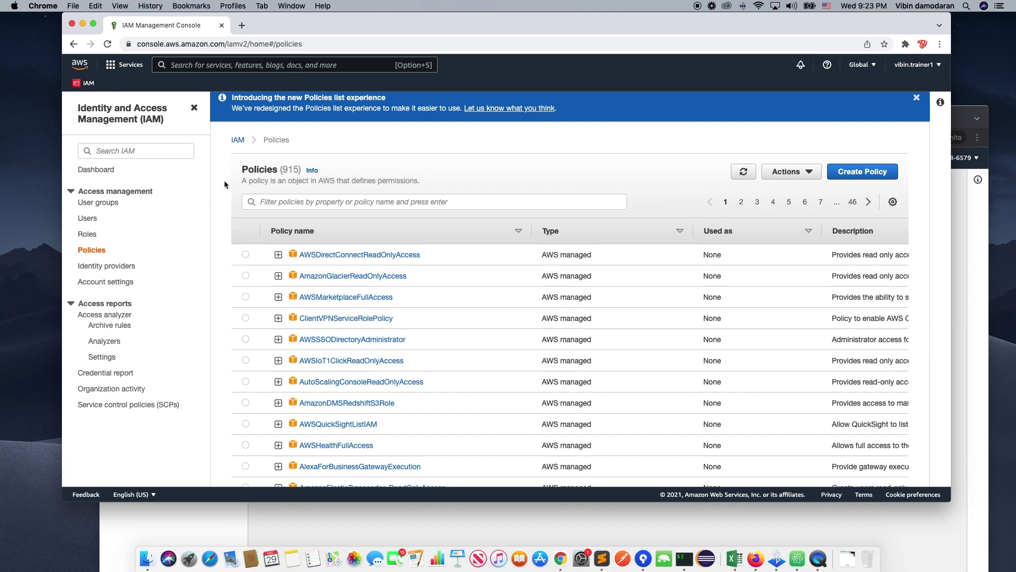
scroll(217, 213, "up", 1)
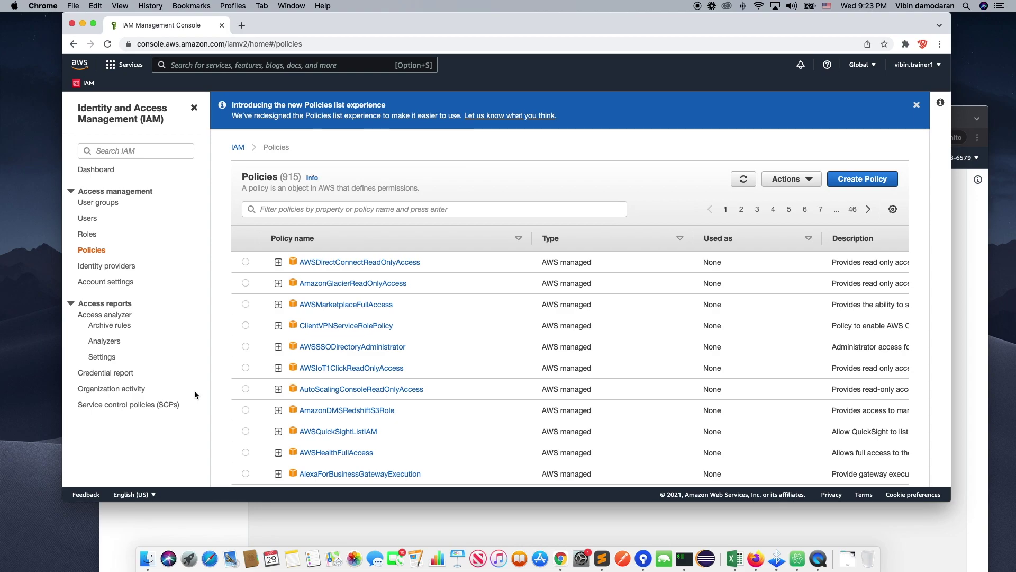
left_click(106, 170)
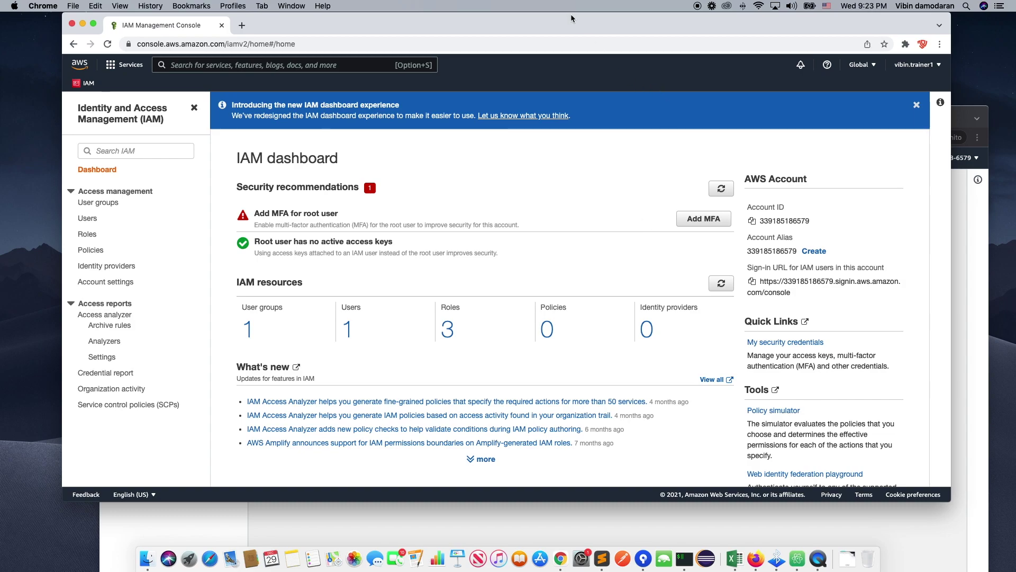
Open the roles list from the dashboard's Roles count, then go back to the dashboard.
left_click_drag(570, 16, 574, 16)
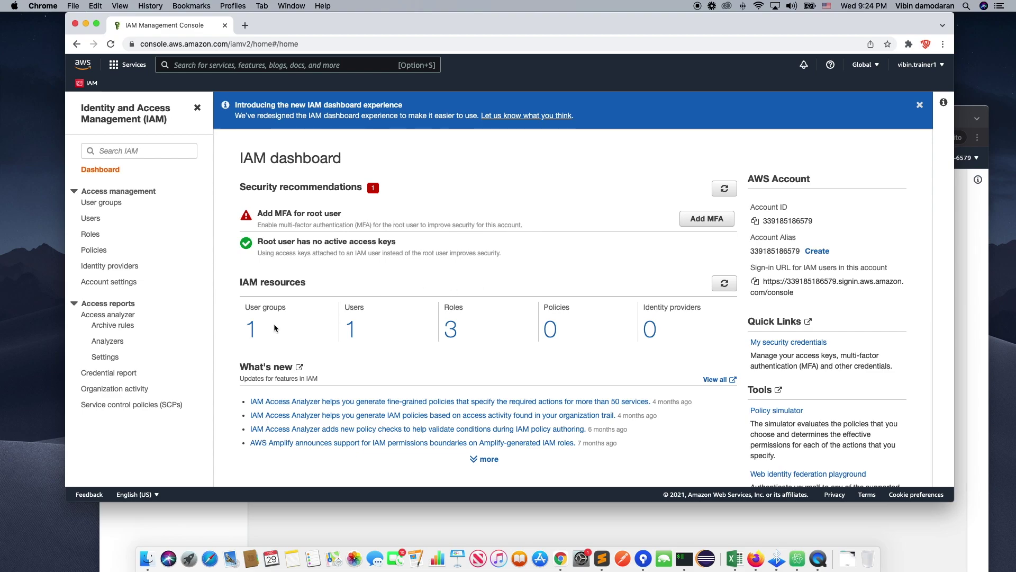
scroll(274, 322, "down", 2)
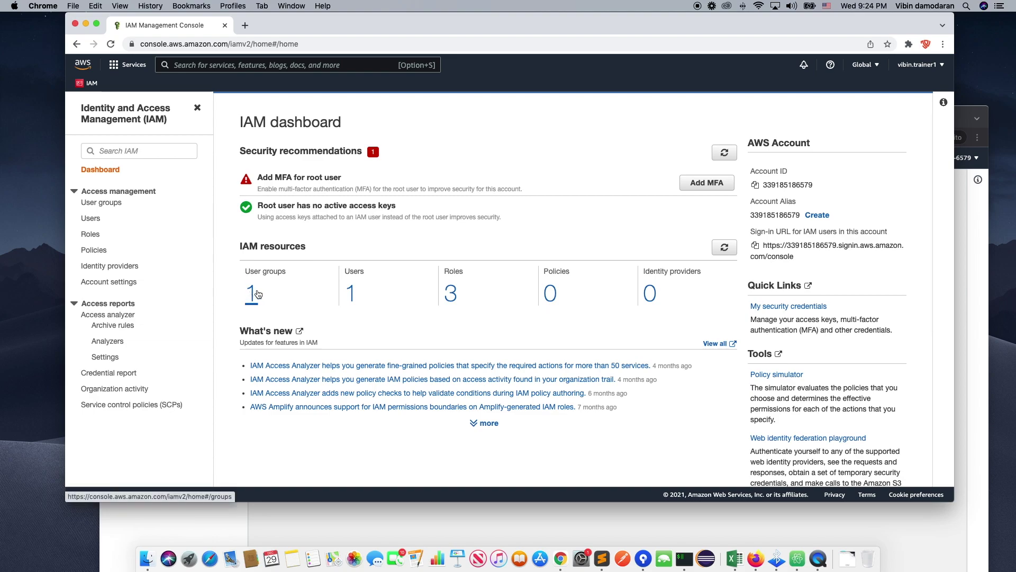
scroll(258, 295, "down", 1)
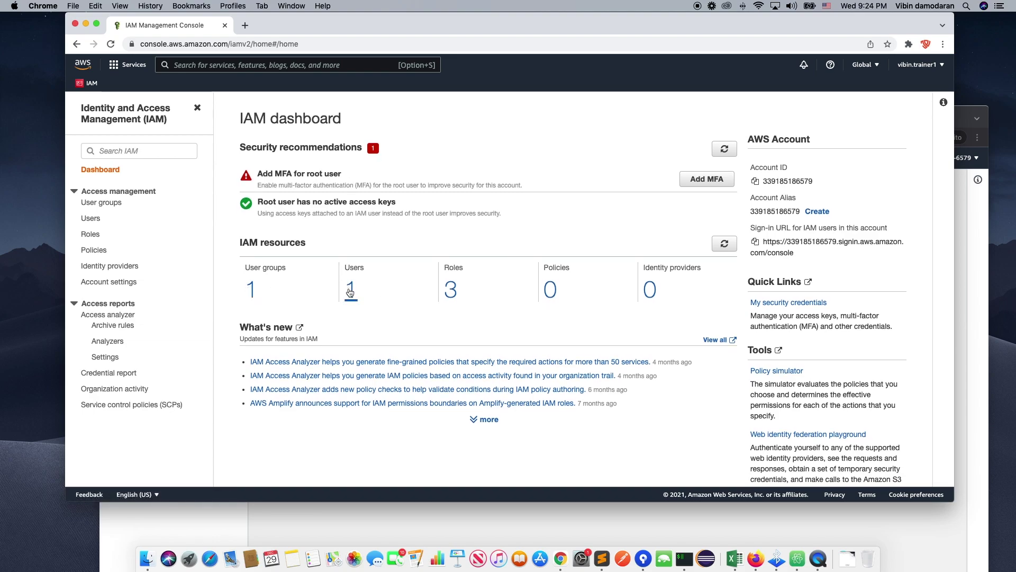
scroll(451, 293, "down", 1)
left_click(451, 293)
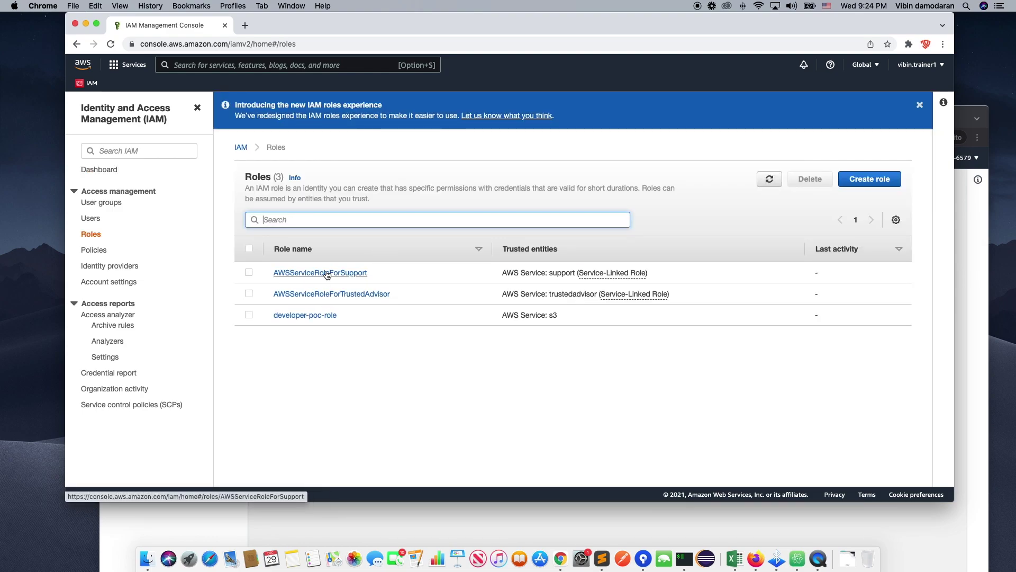
left_click(395, 345)
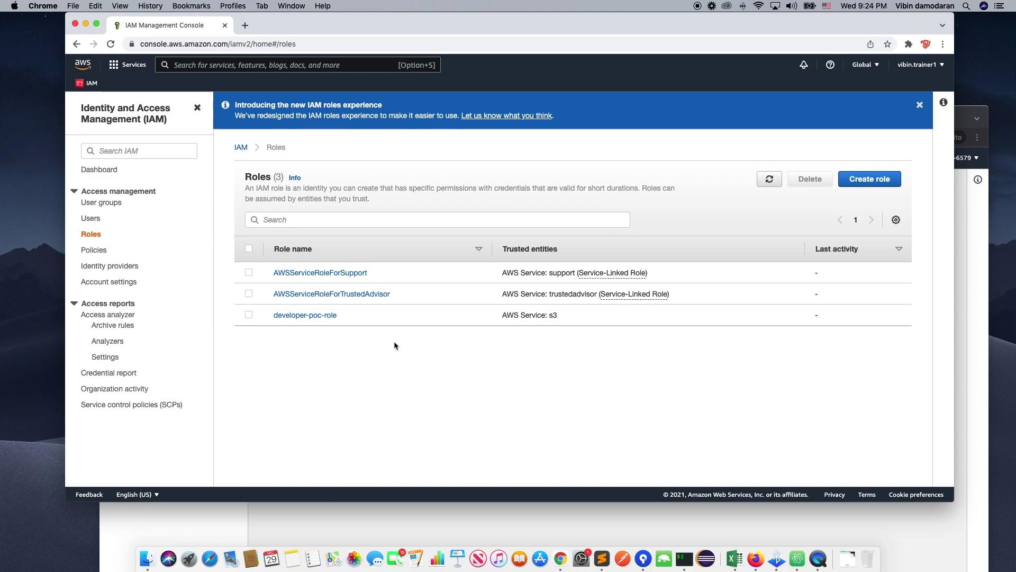
key("super+bracketleft")
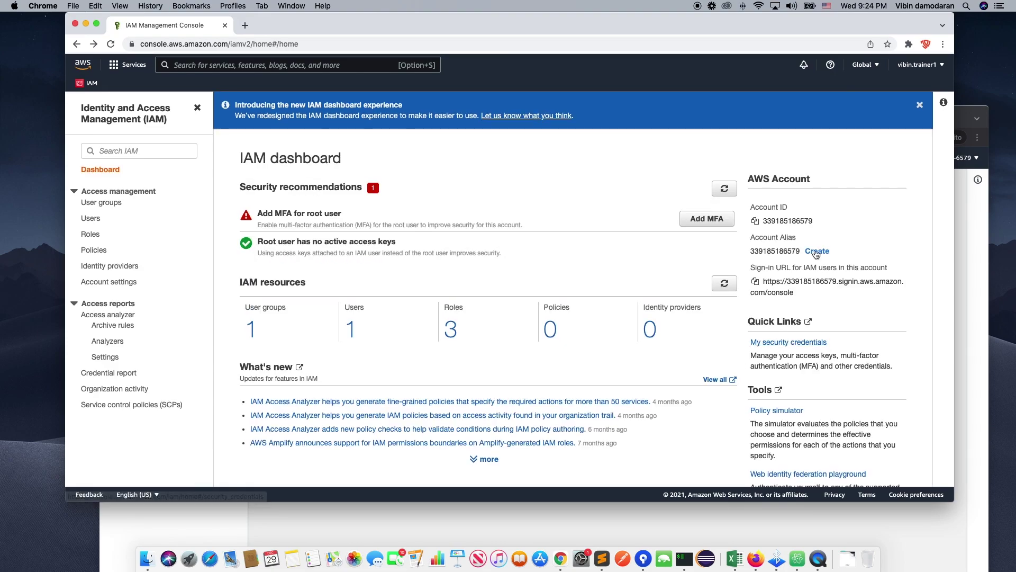
Select the Account ID on the dashboard, then open the IAM Roles list.
double_click(789, 219)
left_click(849, 218)
double_click(844, 219)
left_click(840, 218)
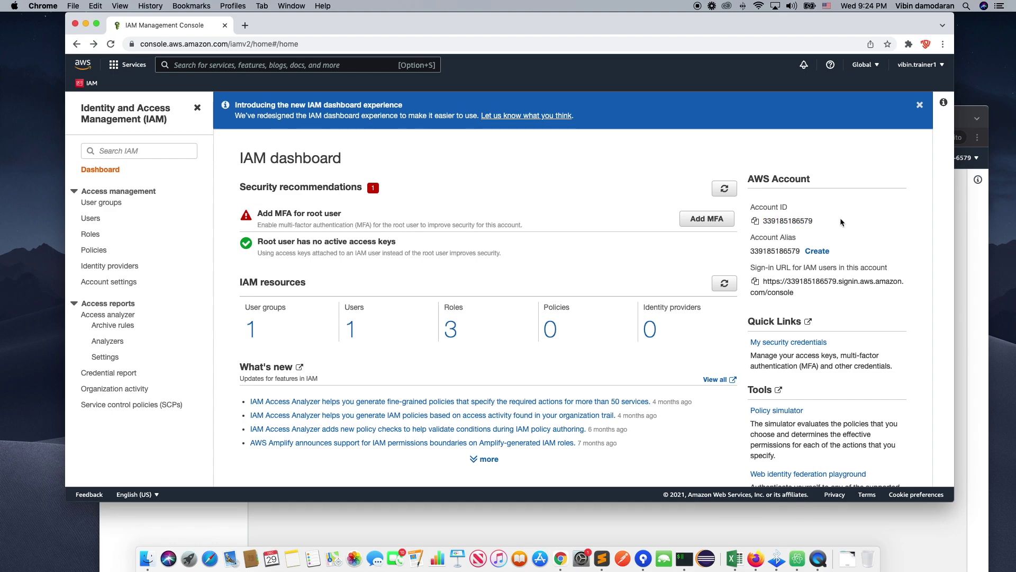
left_click(91, 235)
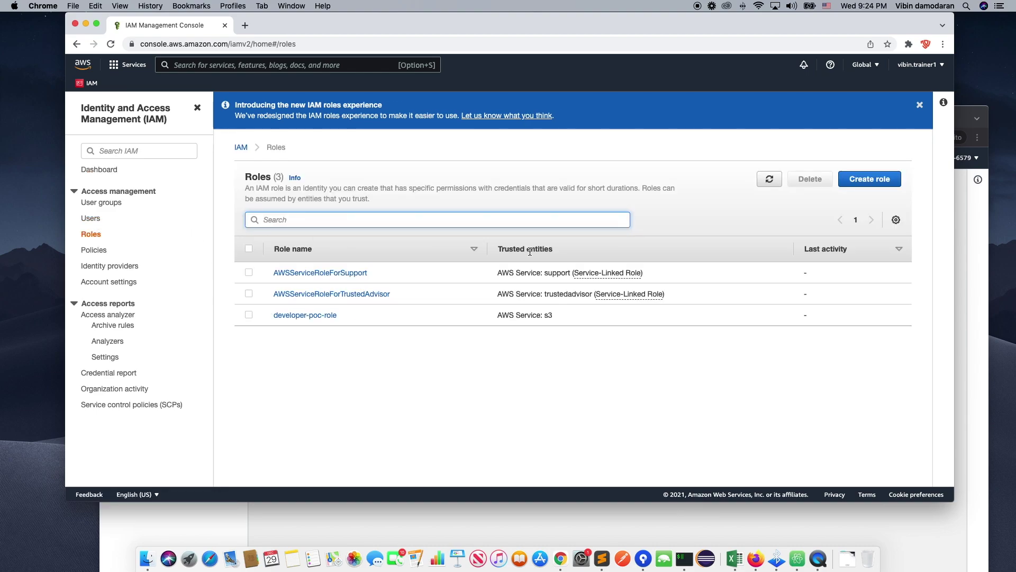
Open the developer-poc-role summary and select its Role ARN.
left_click(322, 316)
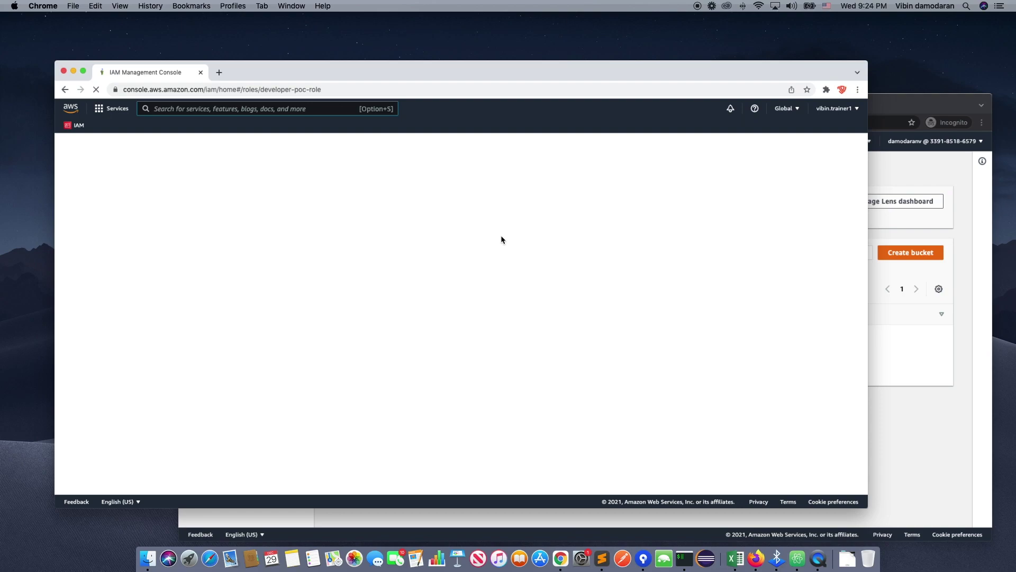
key("ctrl+Up")
left_click(447, 312)
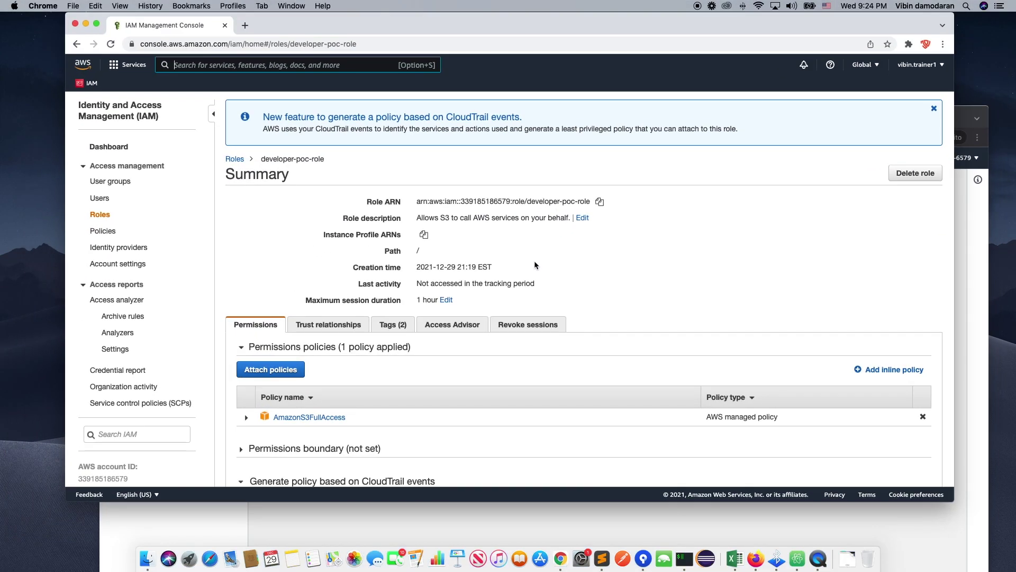
triple_click(485, 201)
left_click(502, 203)
triple_click(502, 202)
Select the Role ARN up to the account number, then open the IAM Users list.
left_click(460, 201)
triple_click(479, 201)
left_click(498, 201, "shift")
left_click(540, 234)
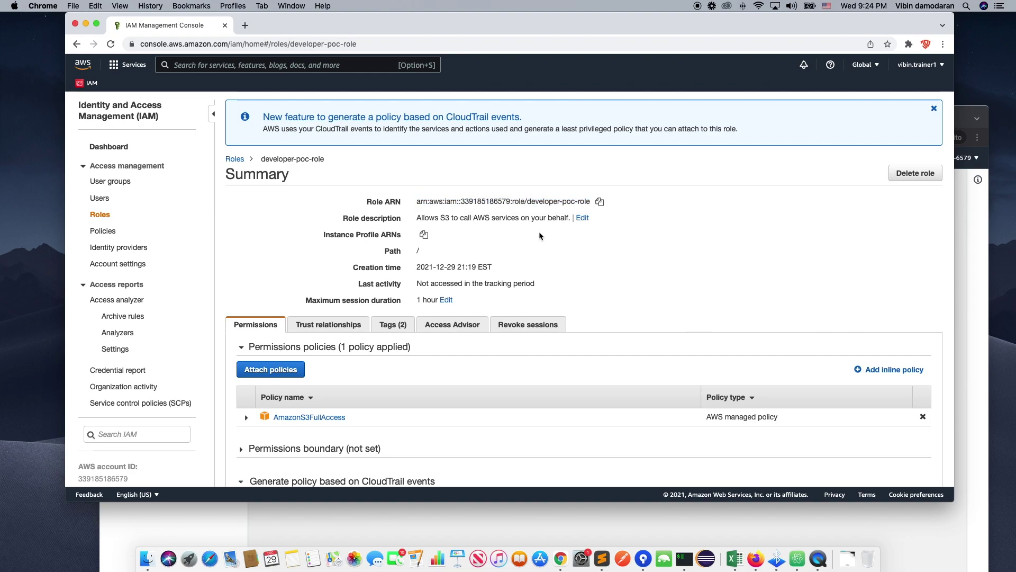
triple_click(464, 200)
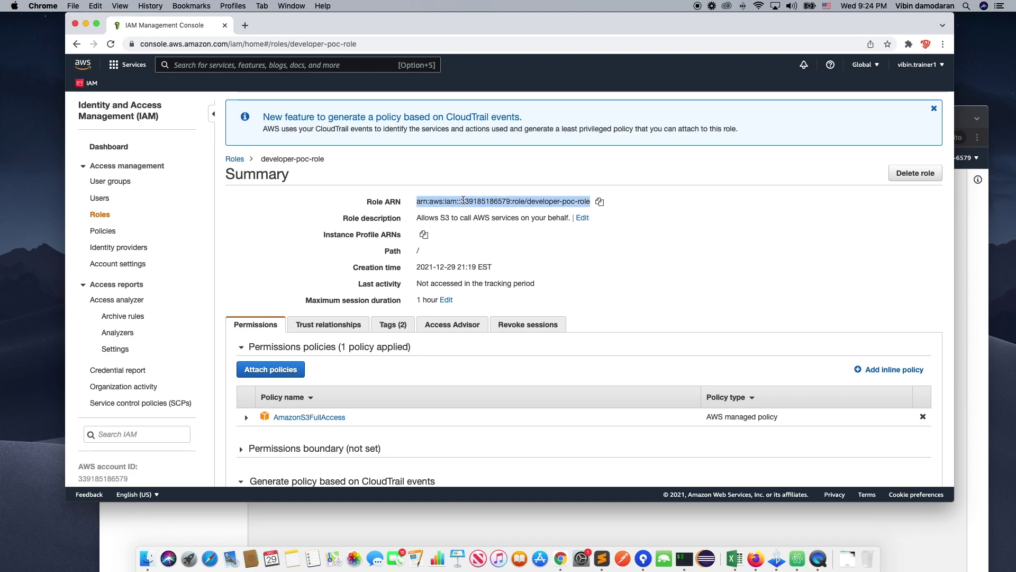
mouse_move(464, 200)
left_mouse_down()
mouse_move(590, 201)
mouse_move(485, 202)
left_mouse_up()
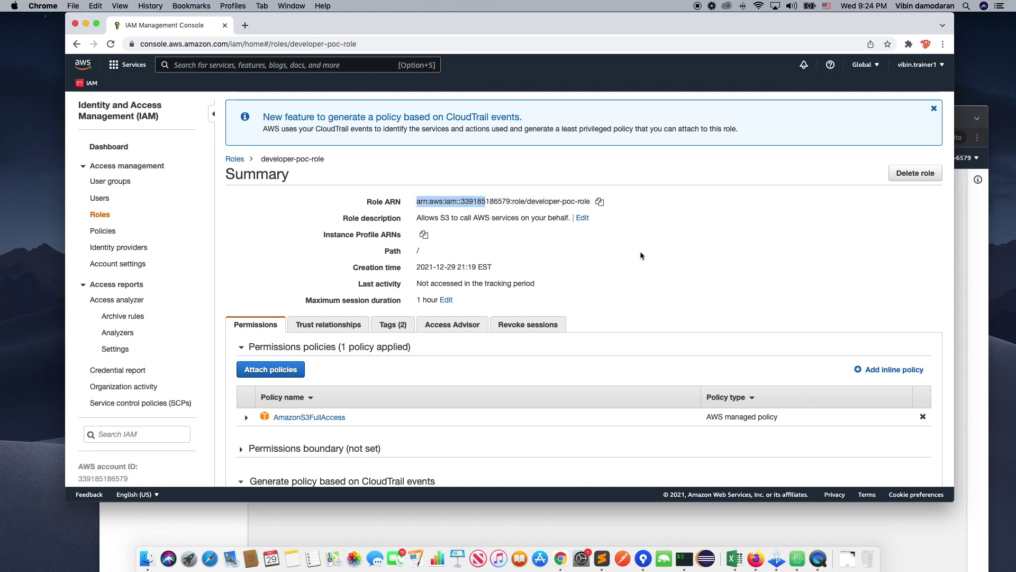
left_click(639, 251)
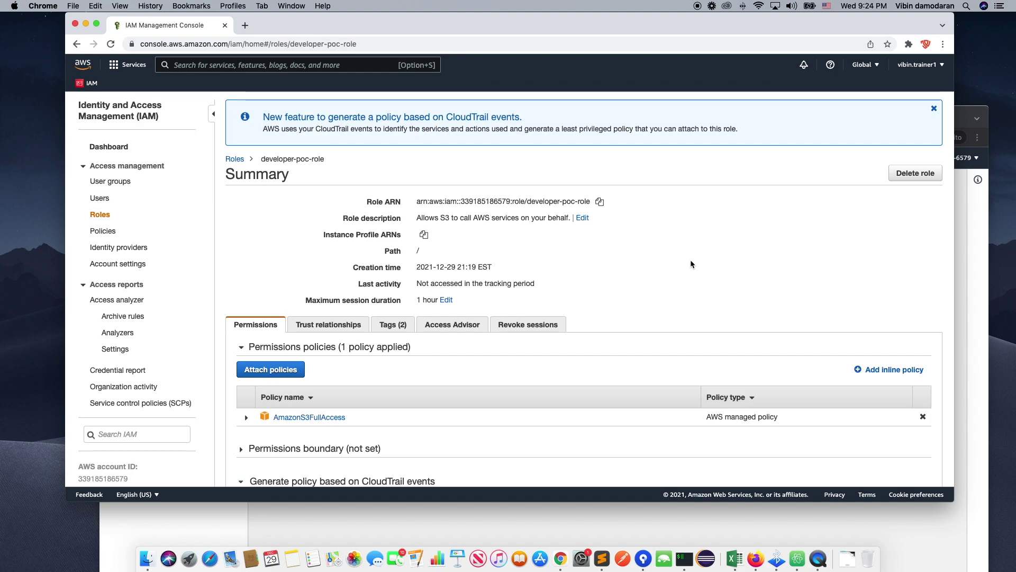
scroll(690, 259, "down", 2)
scroll(684, 260, "up", 2)
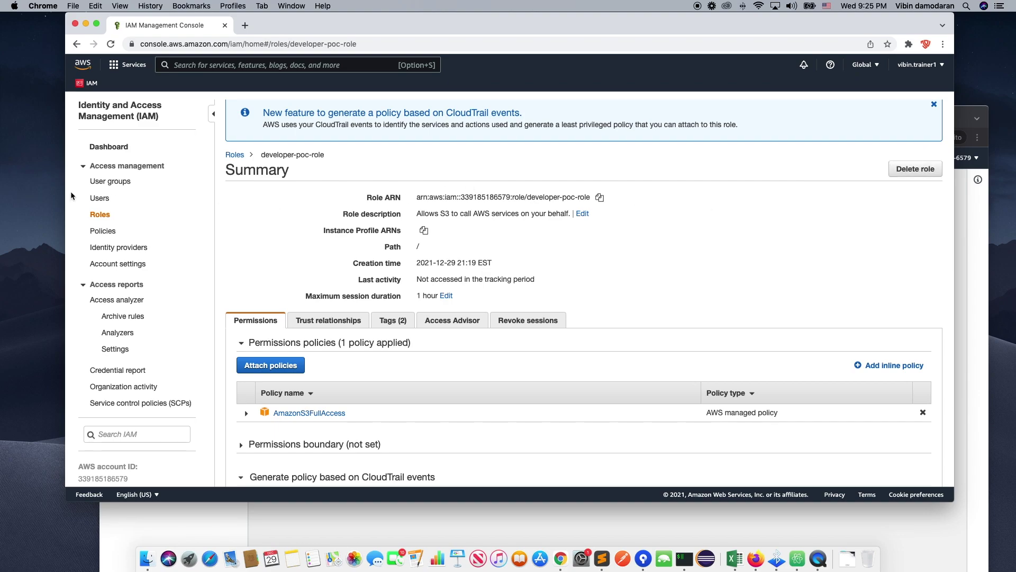
left_click(93, 198)
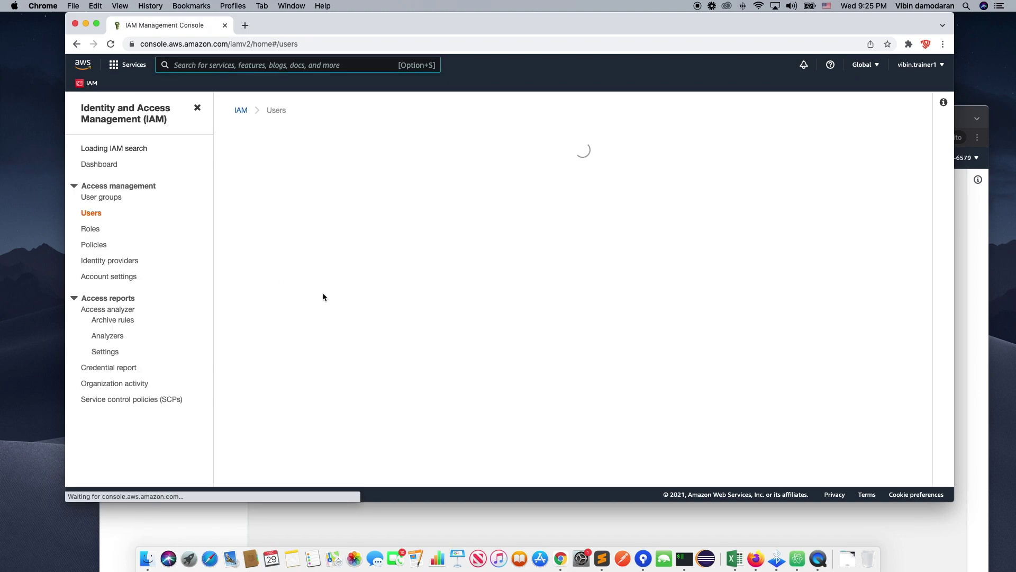
Tick the IAM user's row, then switch to User groups and tick development-group.
left_click(339, 263)
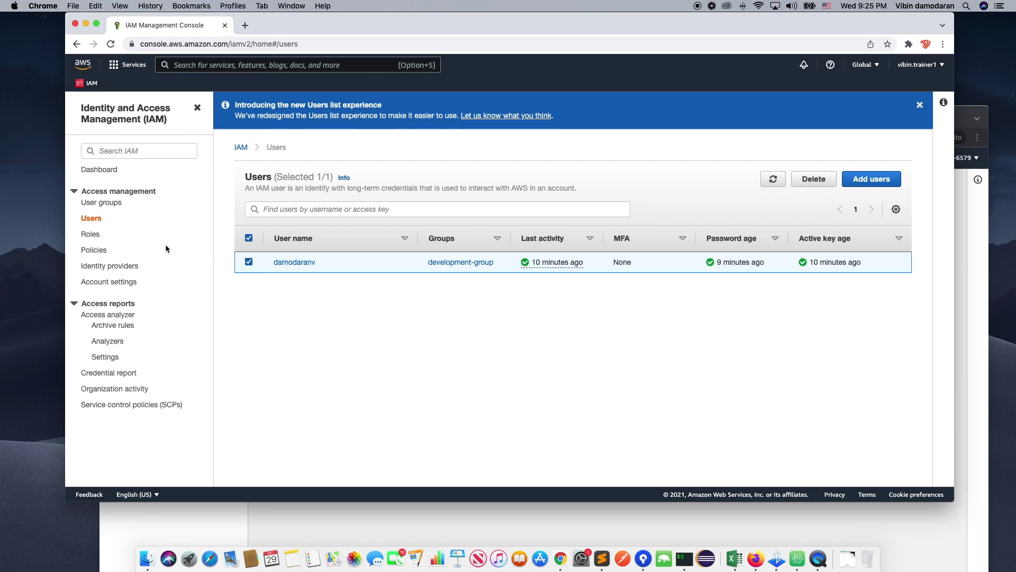
left_click(102, 203)
left_click(249, 225)
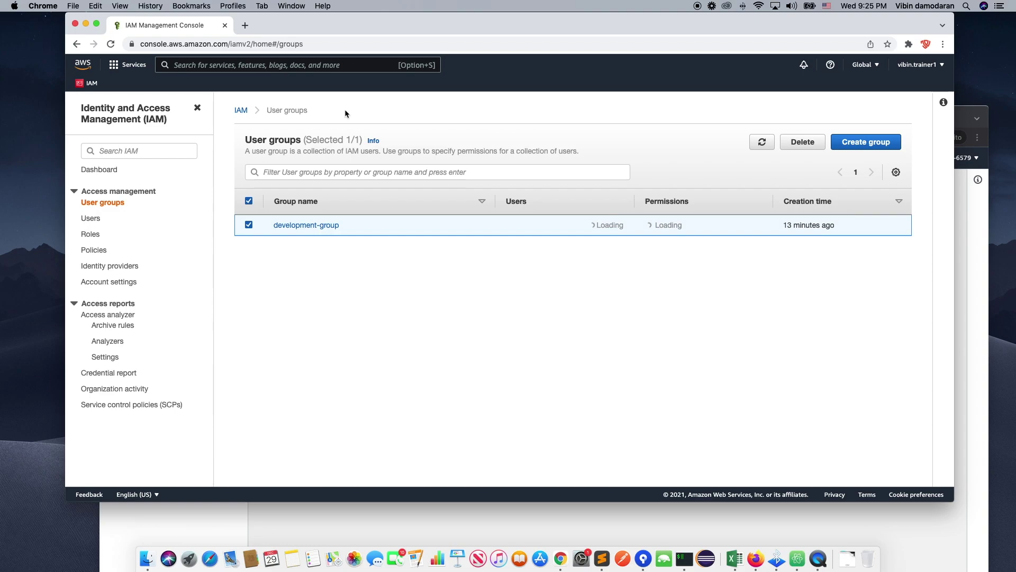
Return to the console home page listing recently visited IAM, S3 and EC2.
left_click(89, 68)
left_click_drag(337, 26, 350, 40)
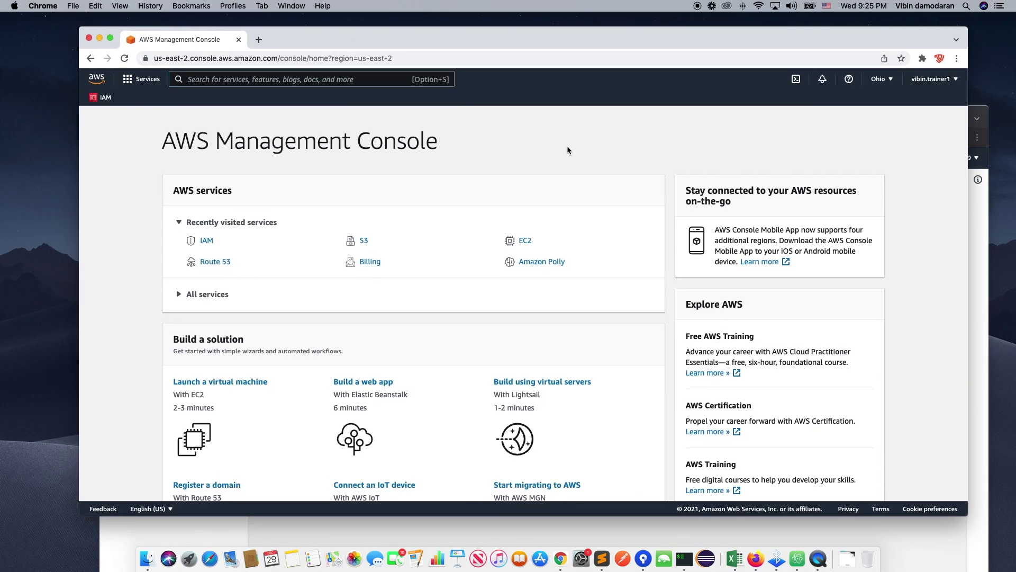
key("ctrl+Up")
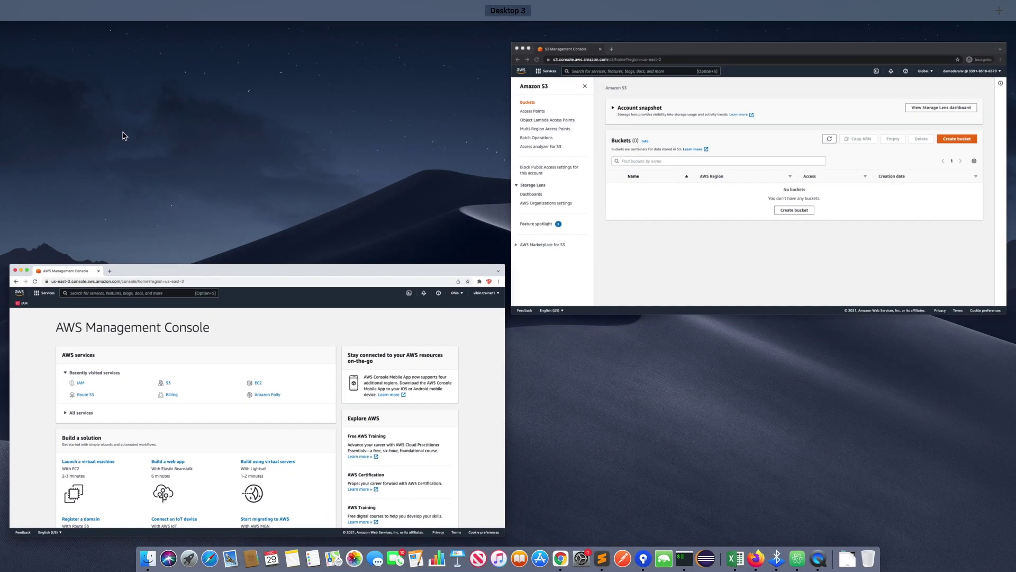
left_click(328, 233)
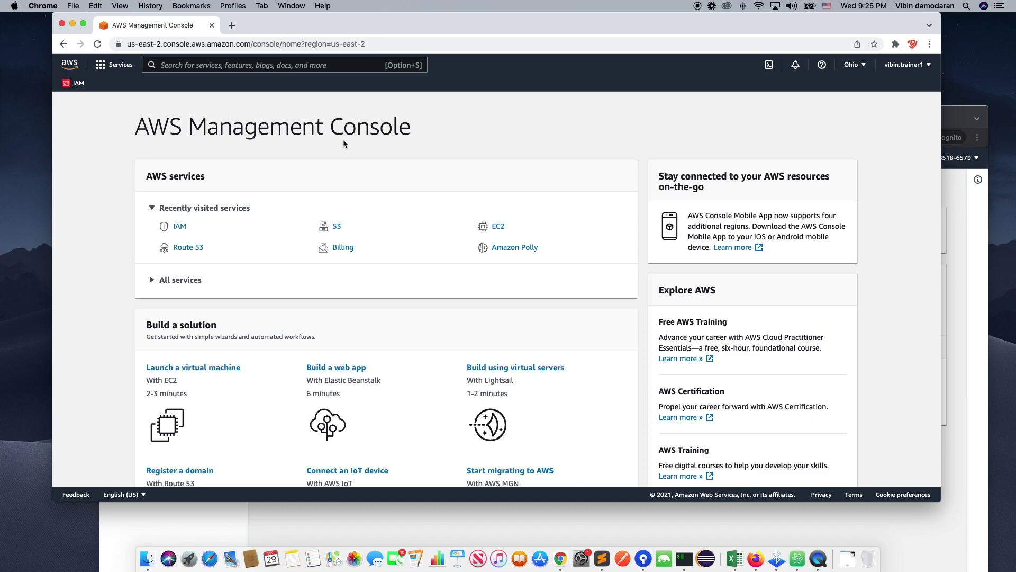
Open EC2, clear the running-state filter to show no Ohio instances, then view the EC2 Dashboard.
left_click(499, 227)
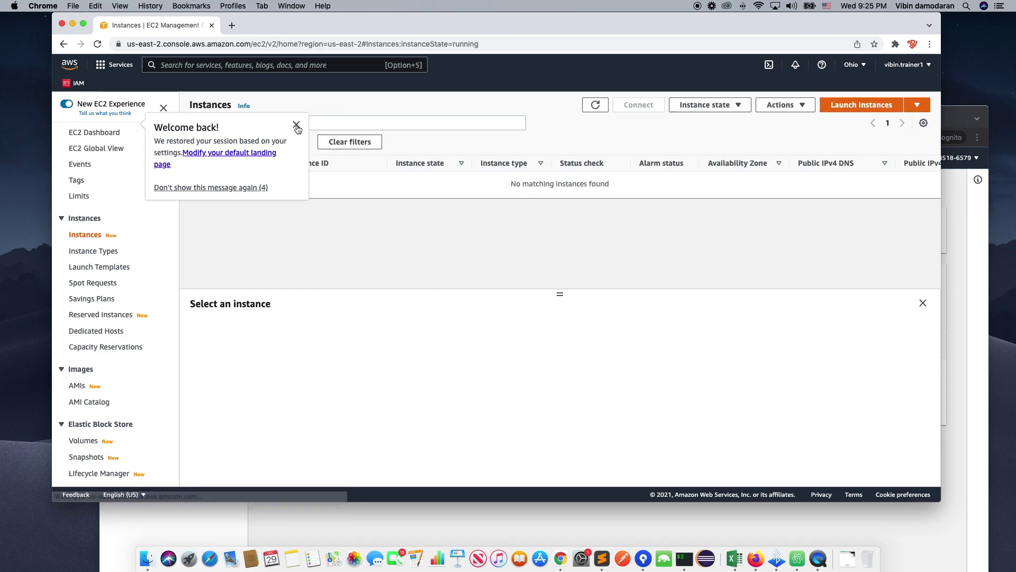
left_click(296, 125)
left_click_drag(939, 508, 963, 535)
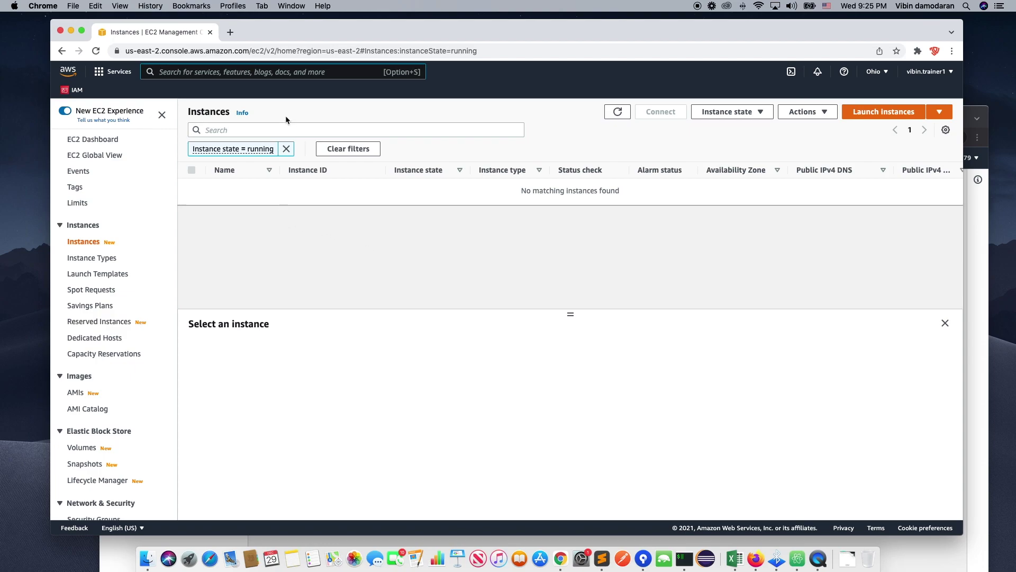
left_click(286, 148)
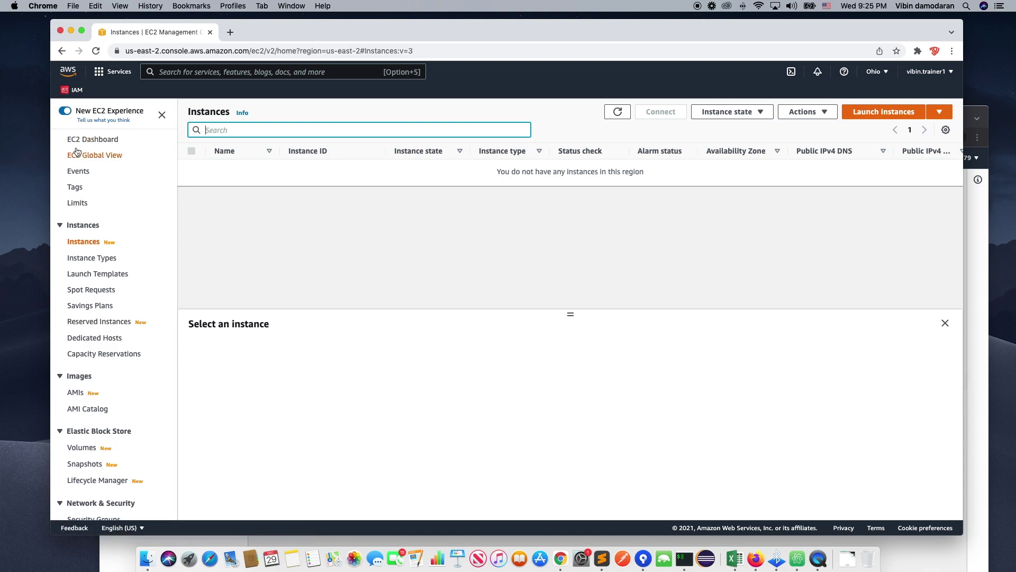
left_click(94, 140)
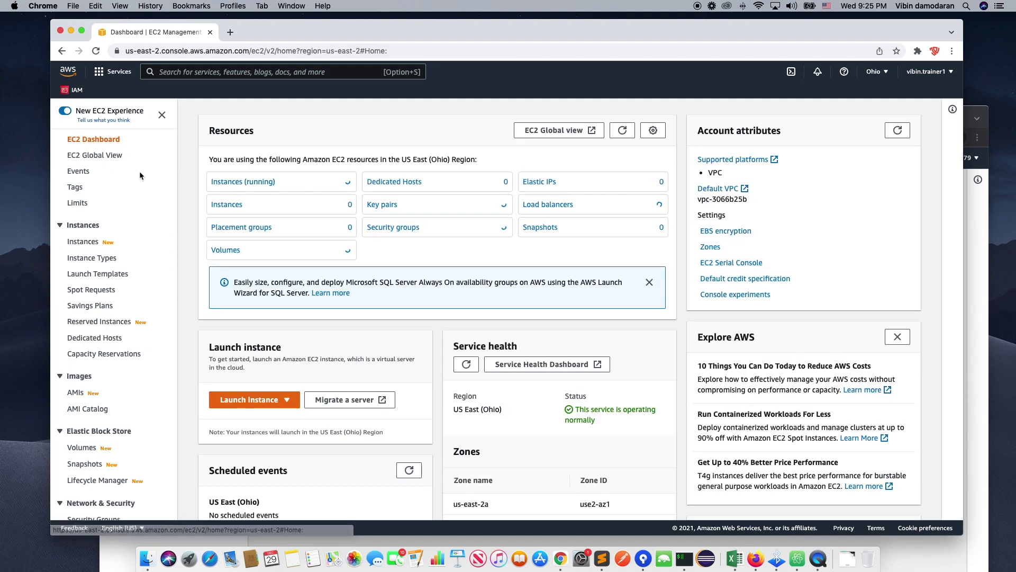
Browse EC2 Global View's per-region counts, showing 0 instances across 17 regions, then return to the Dashboard.
left_click(100, 157)
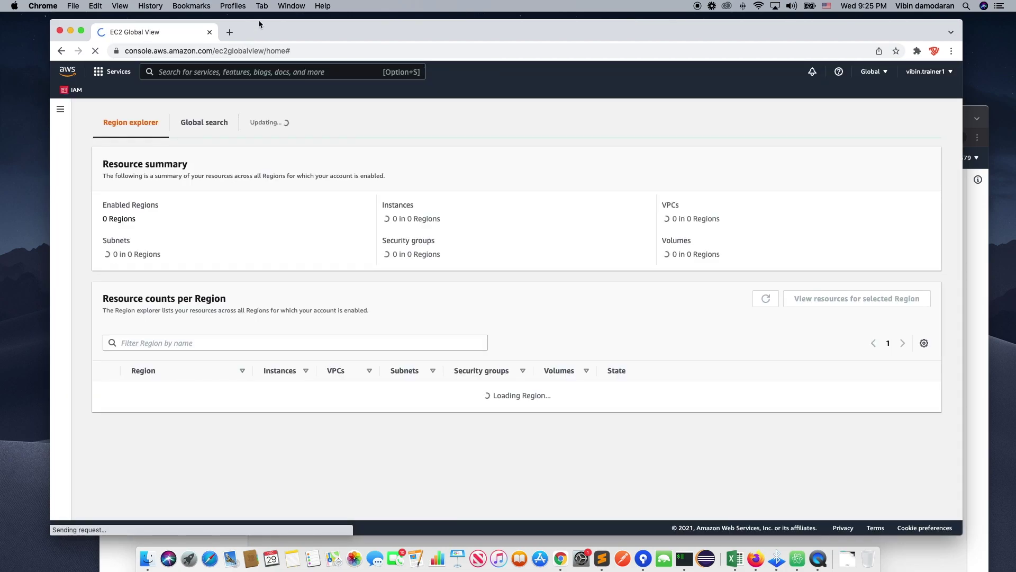
left_click_drag(259, 23, 262, 20)
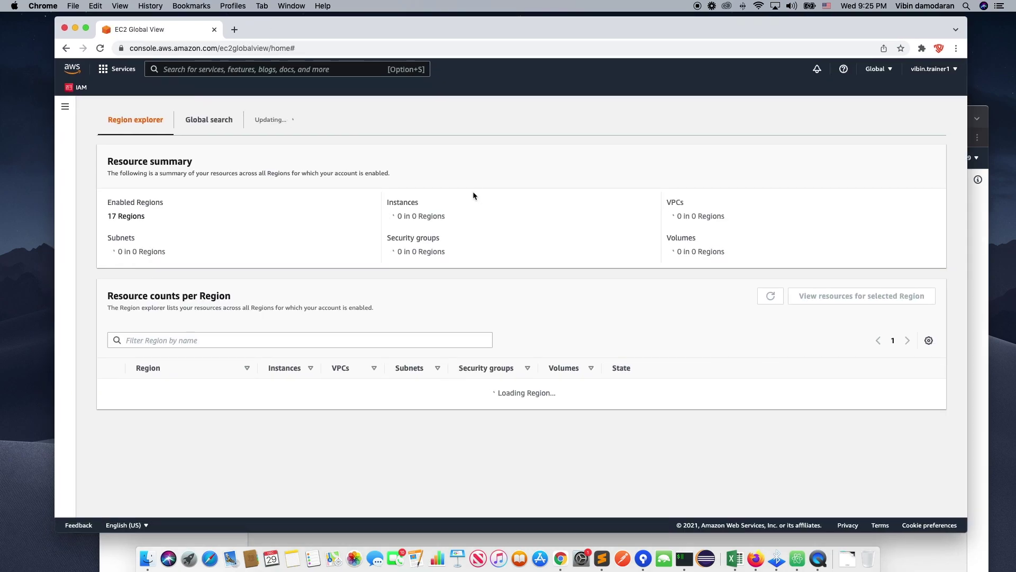
scroll(334, 295, "down", 4)
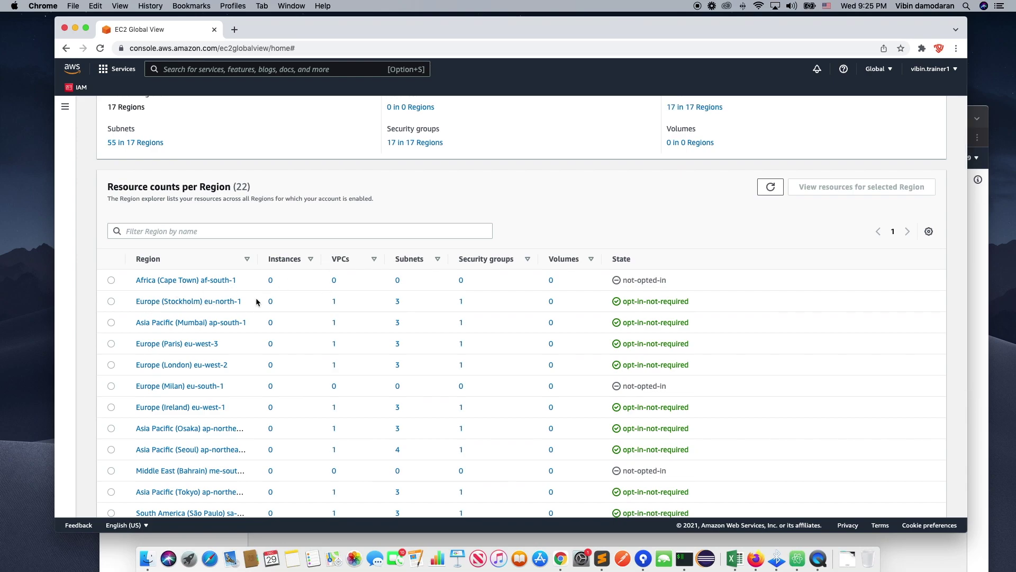
scroll(272, 322, "down", 3)
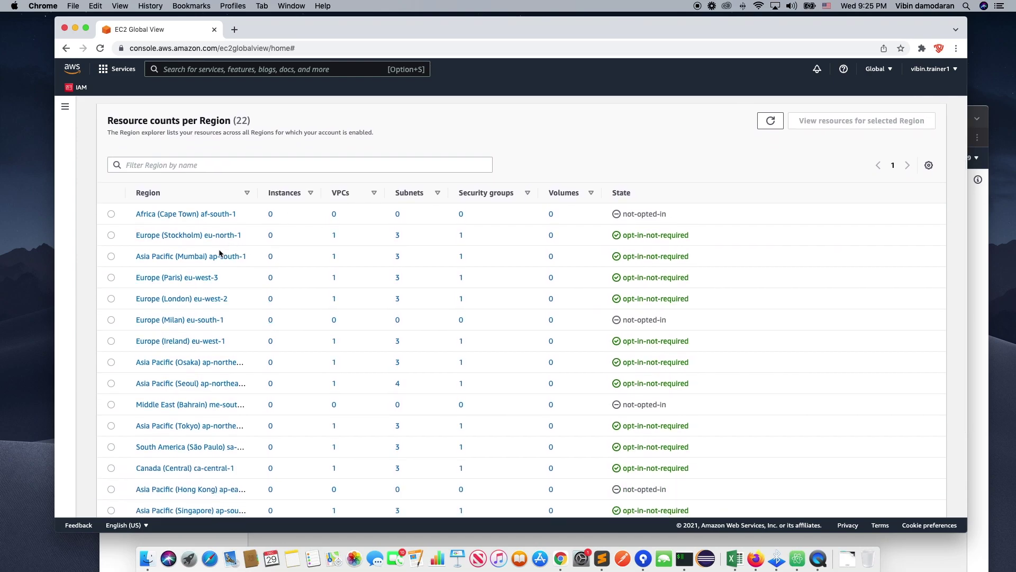
scroll(196, 223, "down", 6)
scroll(197, 257, "up", 12)
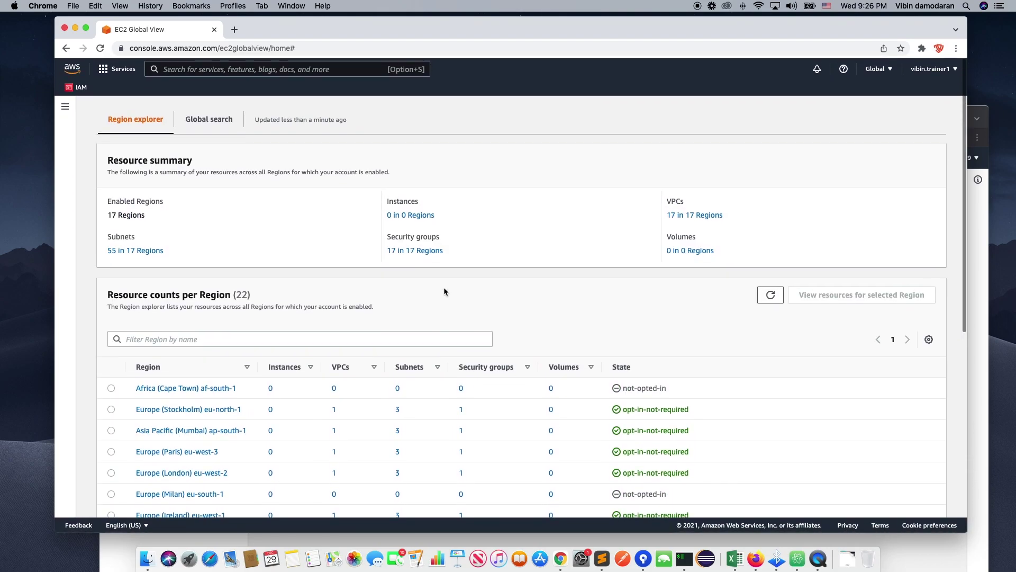
left_click_drag(516, 37, 503, 9)
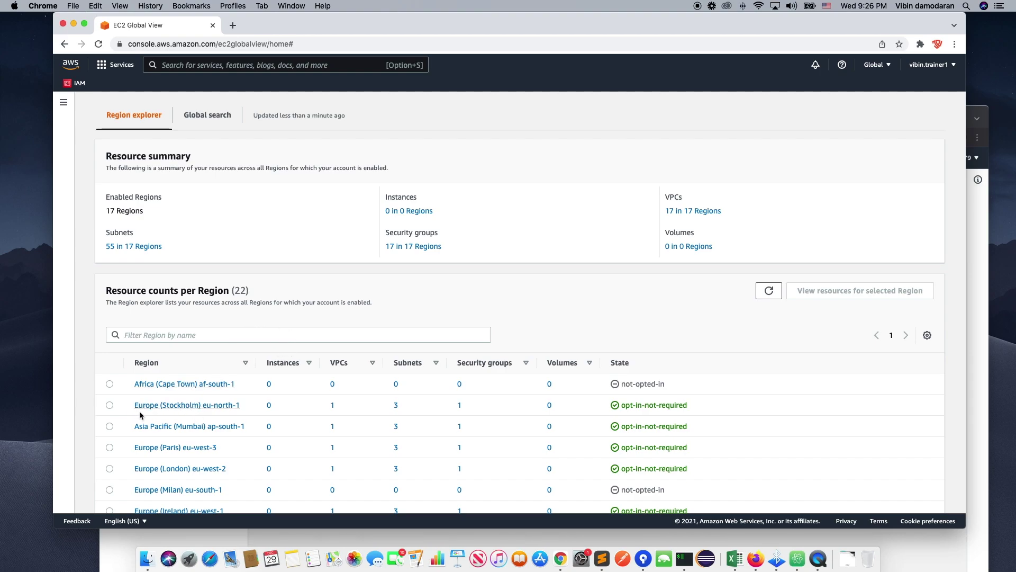
scroll(159, 423, "down", 2)
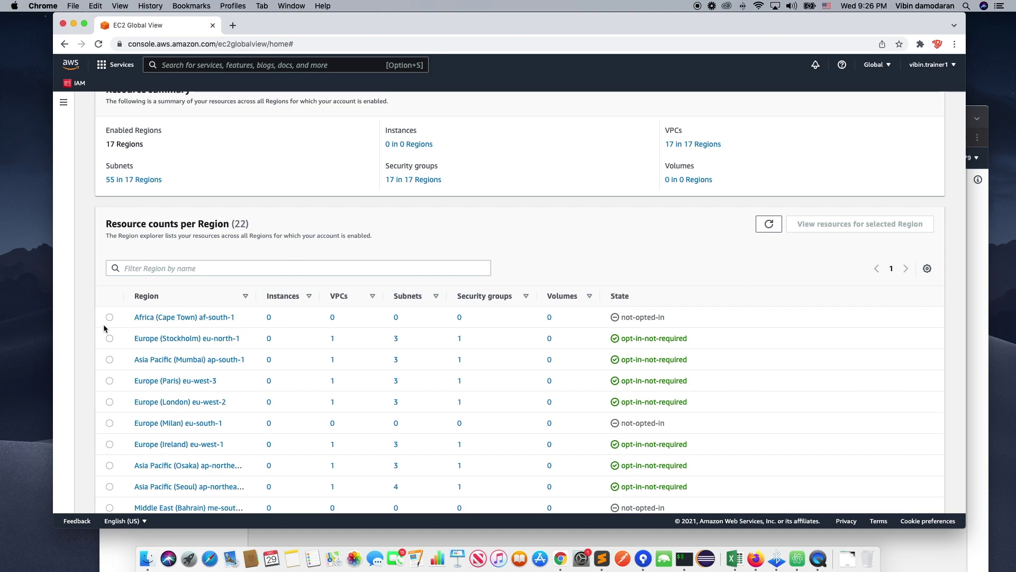
scroll(186, 365, "down", 3)
scroll(165, 283, "up", 5)
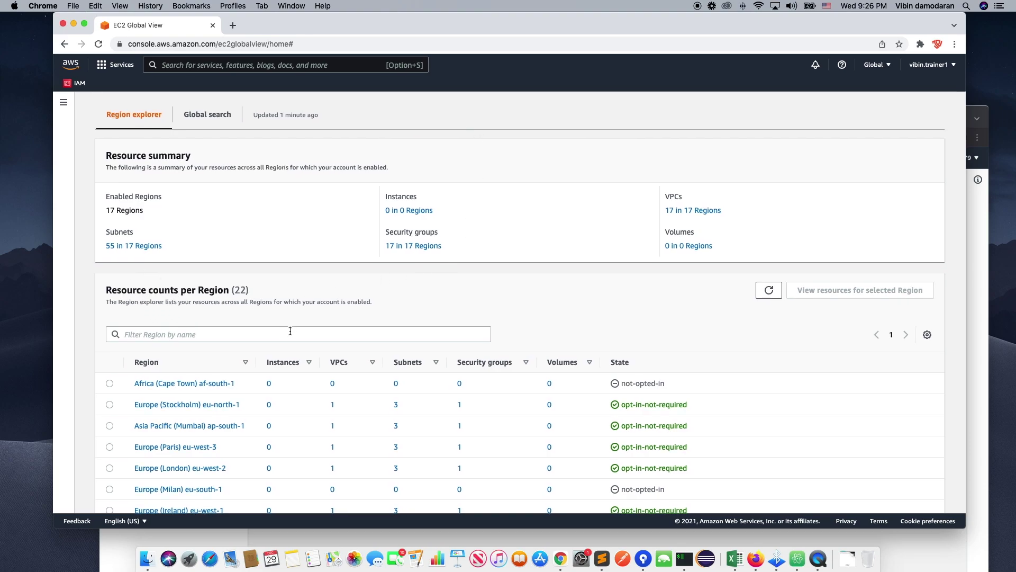
scroll(290, 331, "down", 4)
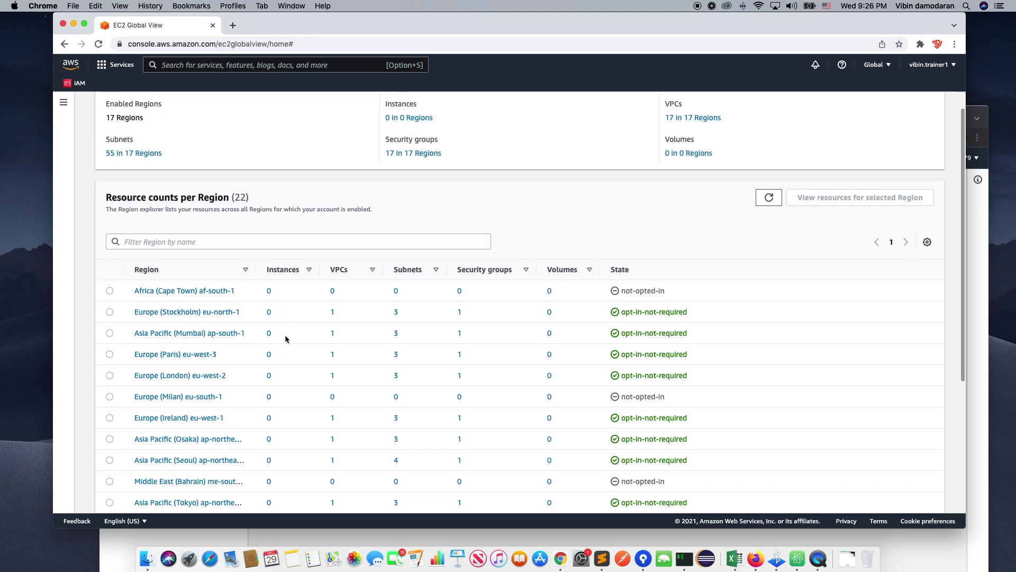
scroll(288, 263, "up", 5)
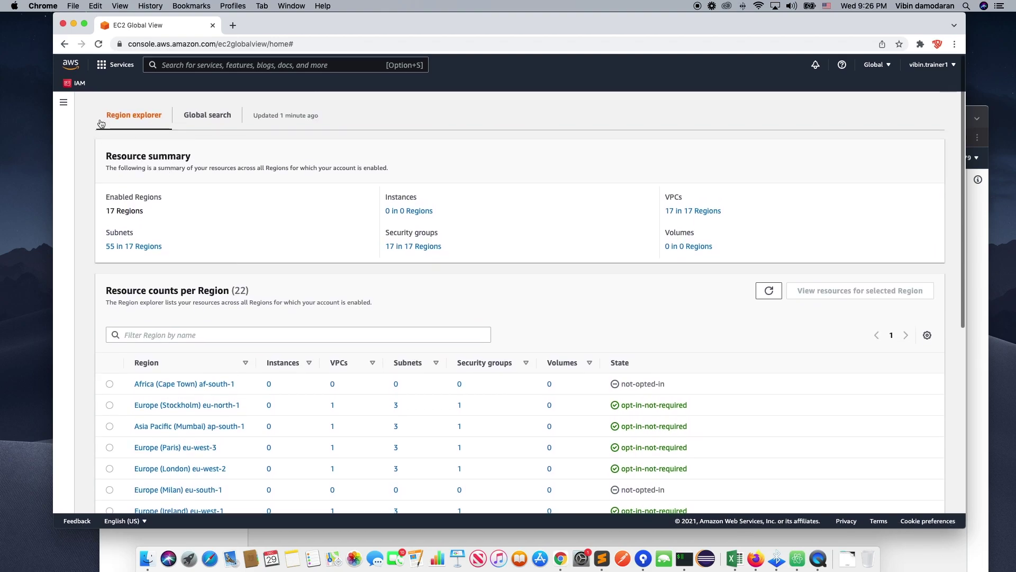
left_click(64, 44)
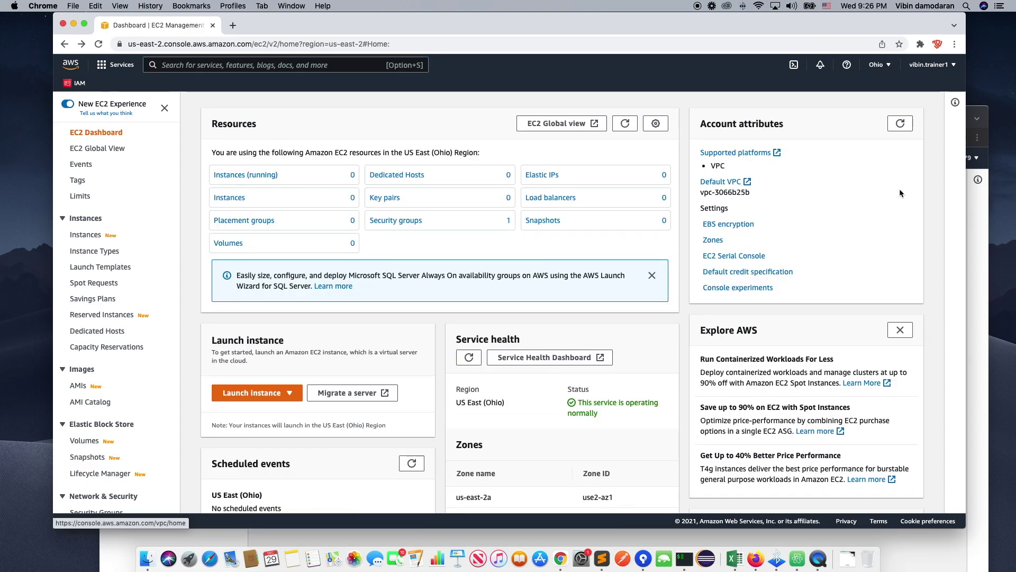
Open the running instances list, enlarge the list area and remove the running-state filter.
left_click(888, 69)
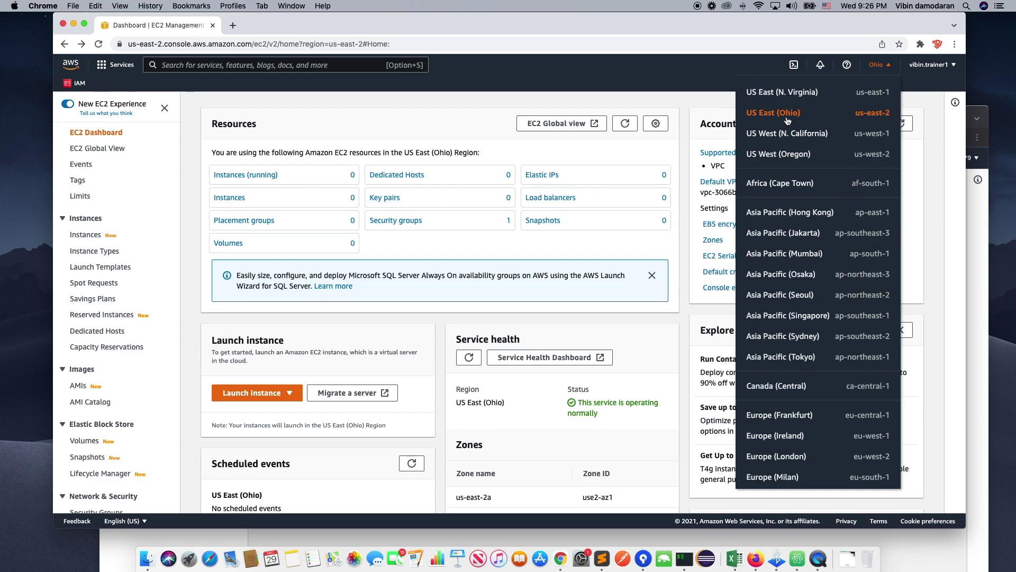
left_click(918, 101)
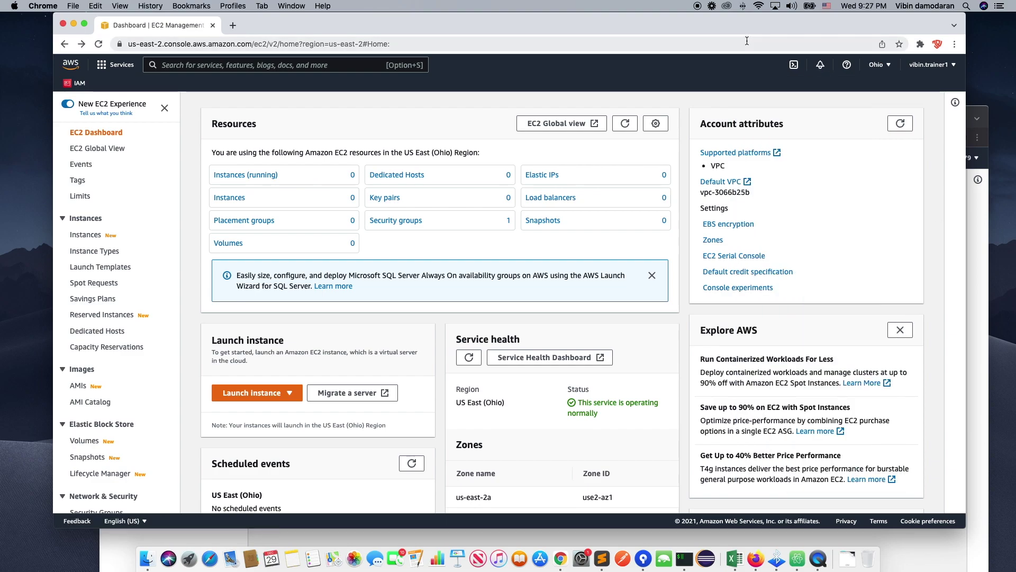
left_click(233, 175)
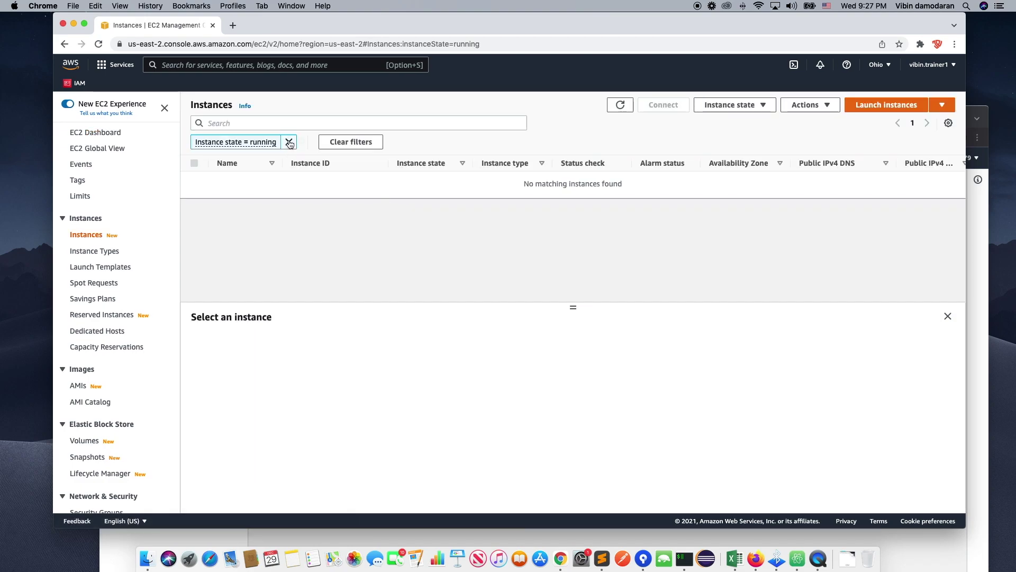
left_click_drag(573, 306, 573, 362)
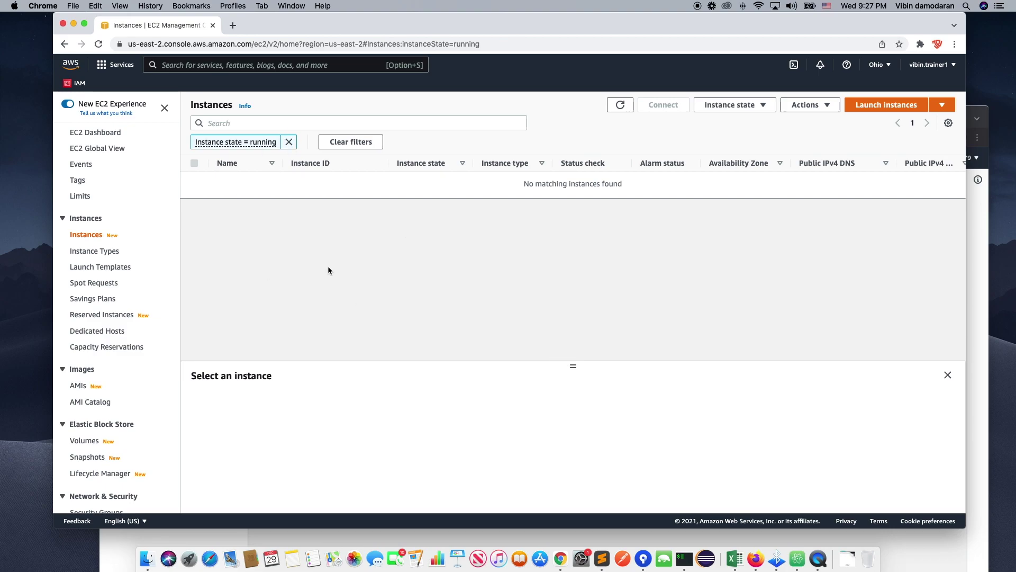
left_click(289, 142)
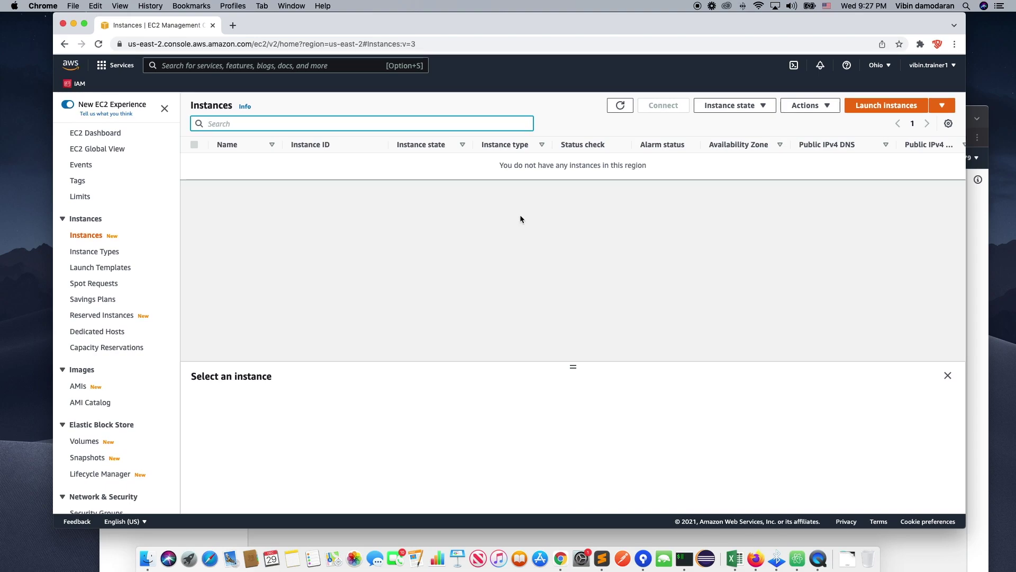
Check the region list again and stay in the Ohio region.
left_click(554, 224)
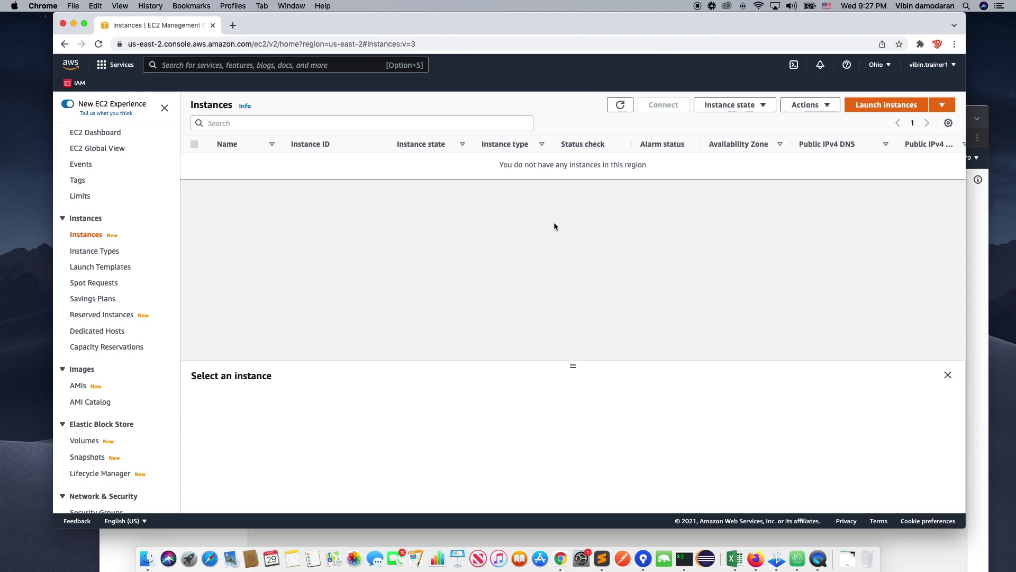
left_click_drag(798, 35, 797, 42)
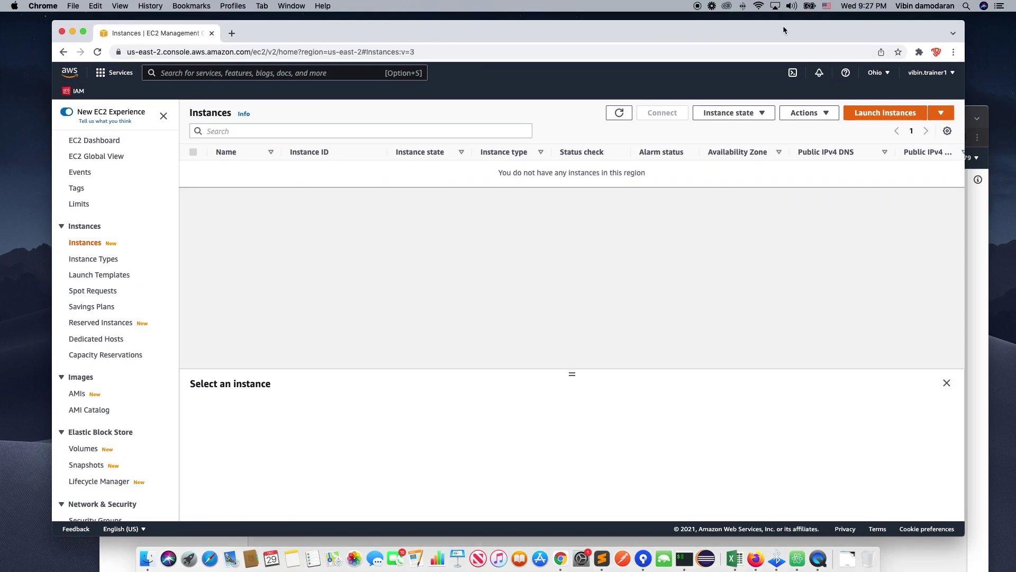
left_click(877, 72)
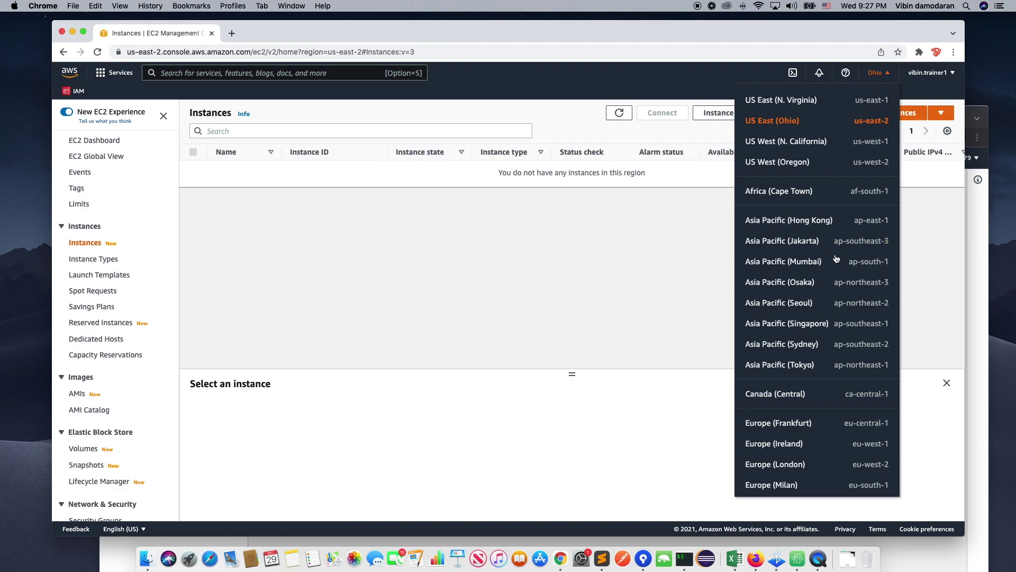
left_click(947, 243)
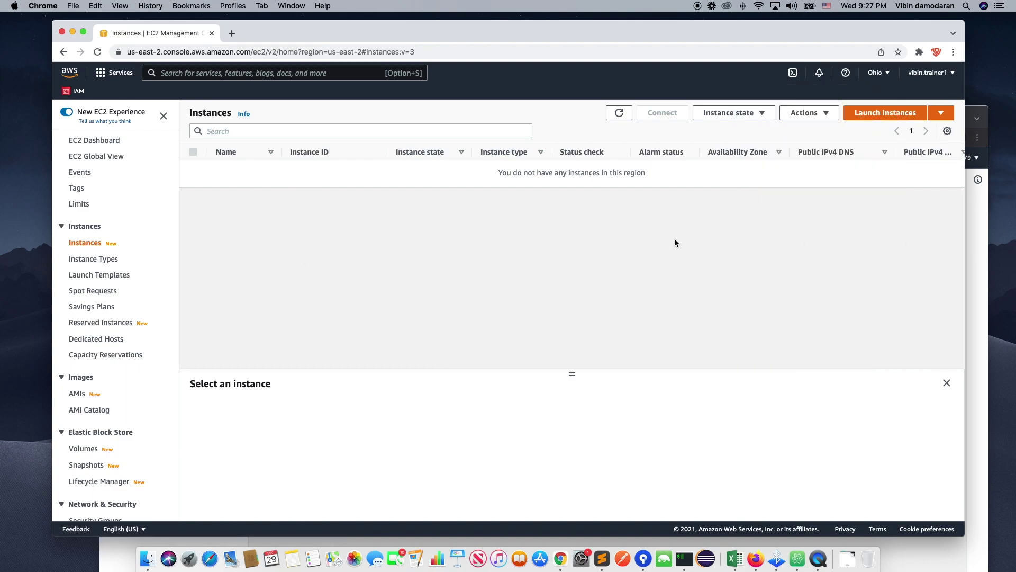
Look through the EC2 Events, Tags and Limits pages, then open the empty Instances list.
left_click(78, 171)
left_click_drag(341, 41, 352, 33)
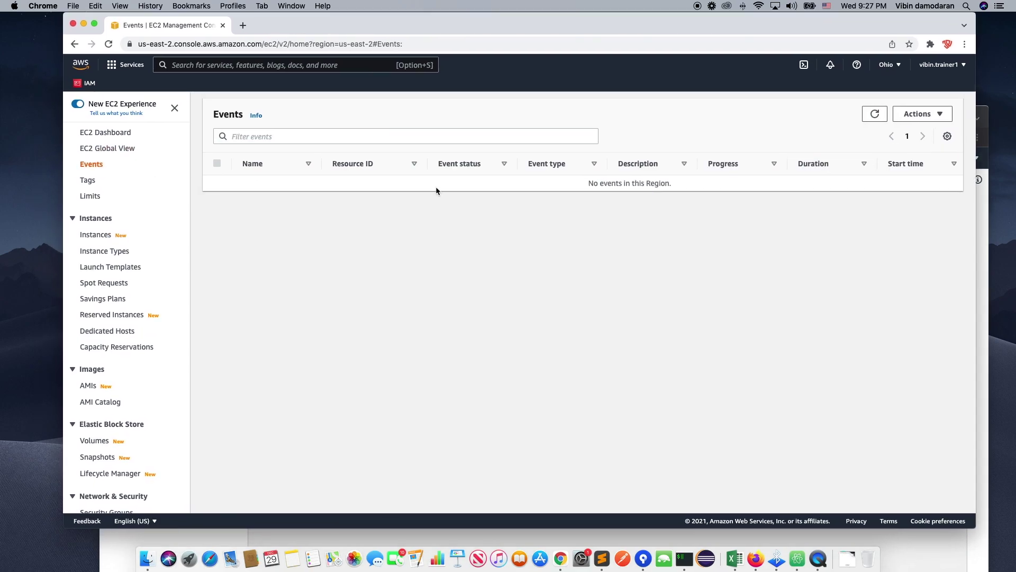
left_click(99, 180)
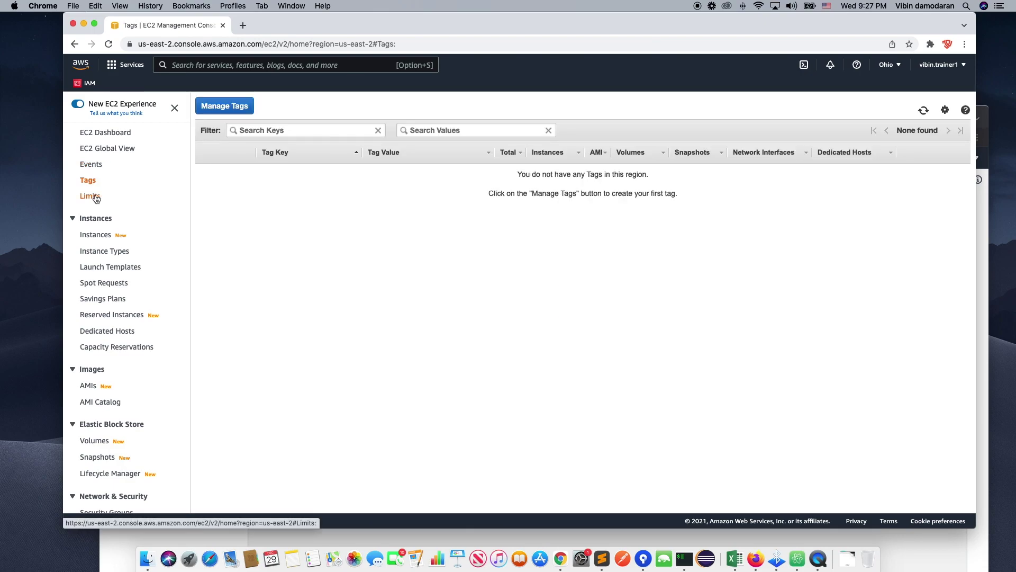
left_click(94, 196)
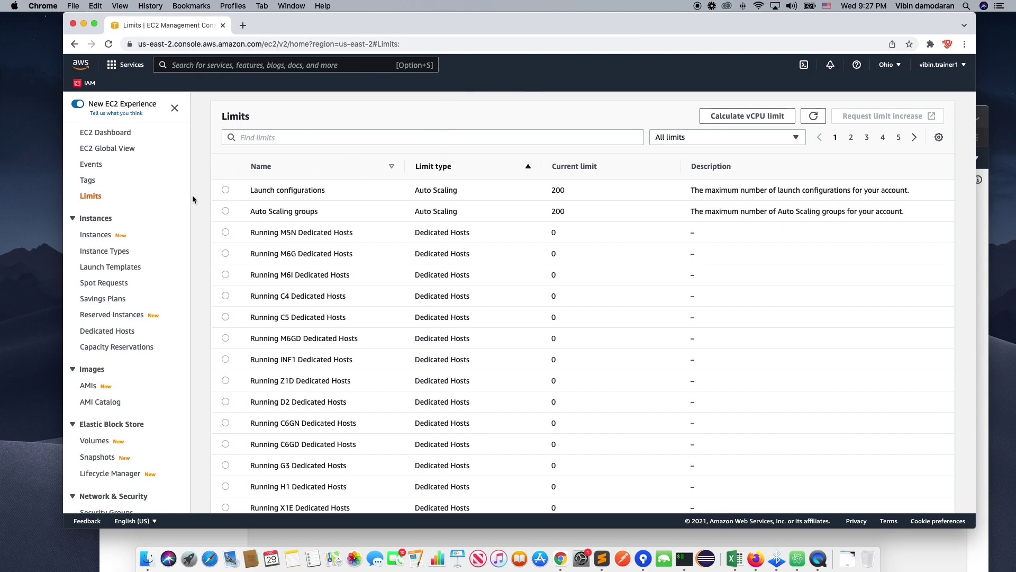
left_click(96, 235)
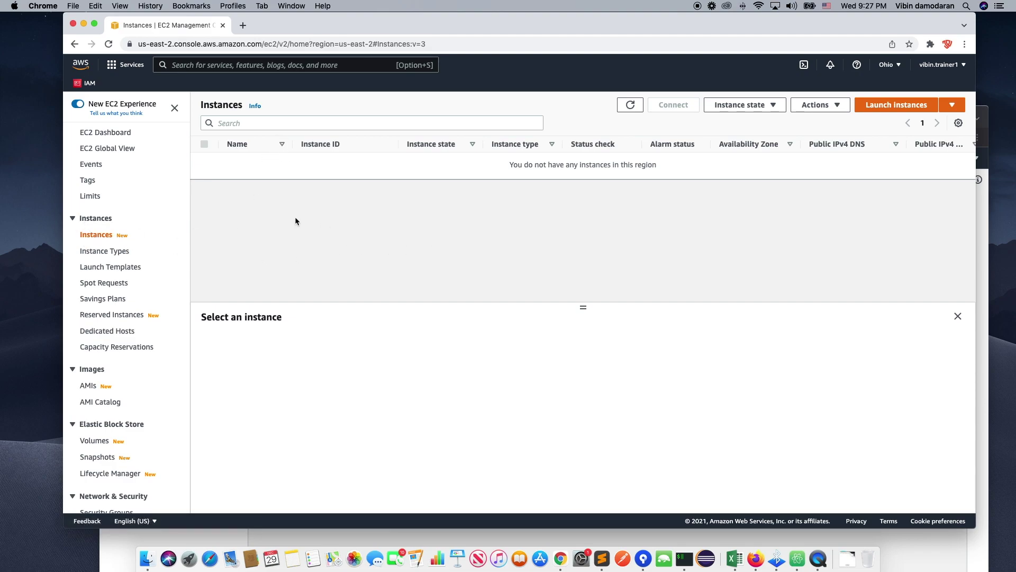
Open the Instance types table of 406 types and scroll through its rows and columns.
left_click(105, 252)
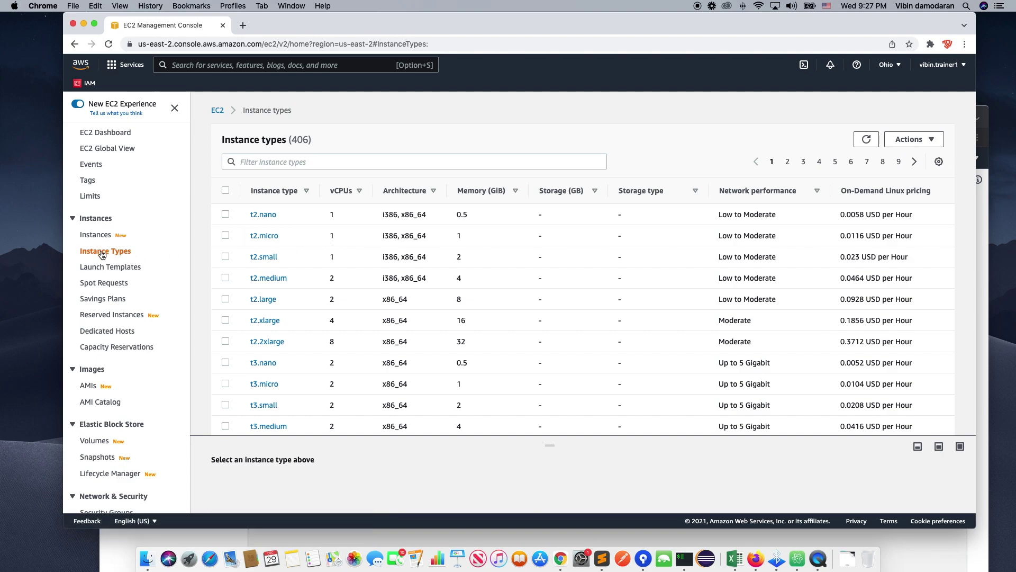
scroll(177, 243, "down", 1)
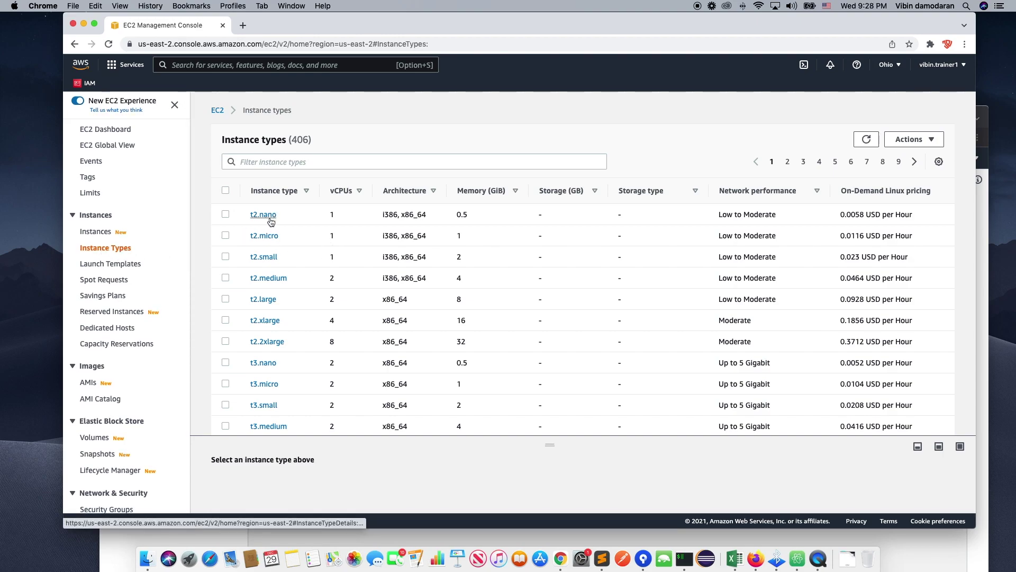
scroll(265, 284, "right", 1)
scroll(268, 286, "left", 1)
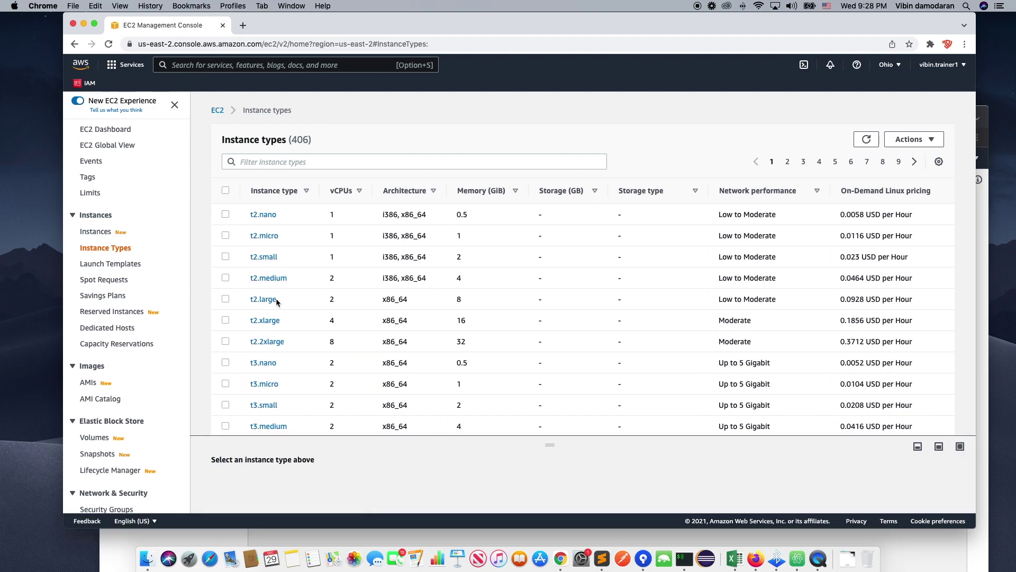
scroll(287, 324, "up", 1)
Select t2.nano and highlight its 0.0058 USD hourly price.
double_click(860, 214)
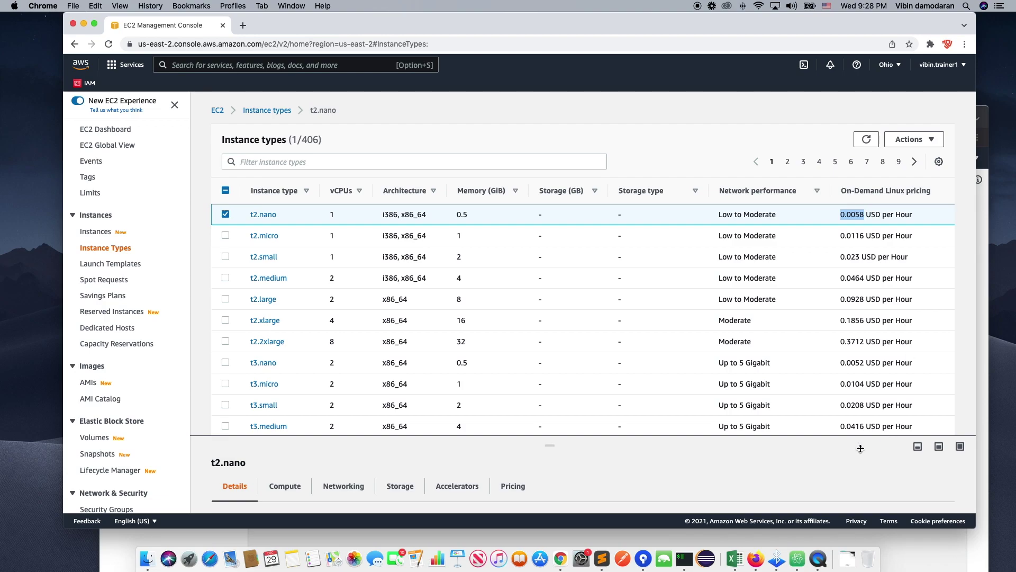
left_click(225, 215)
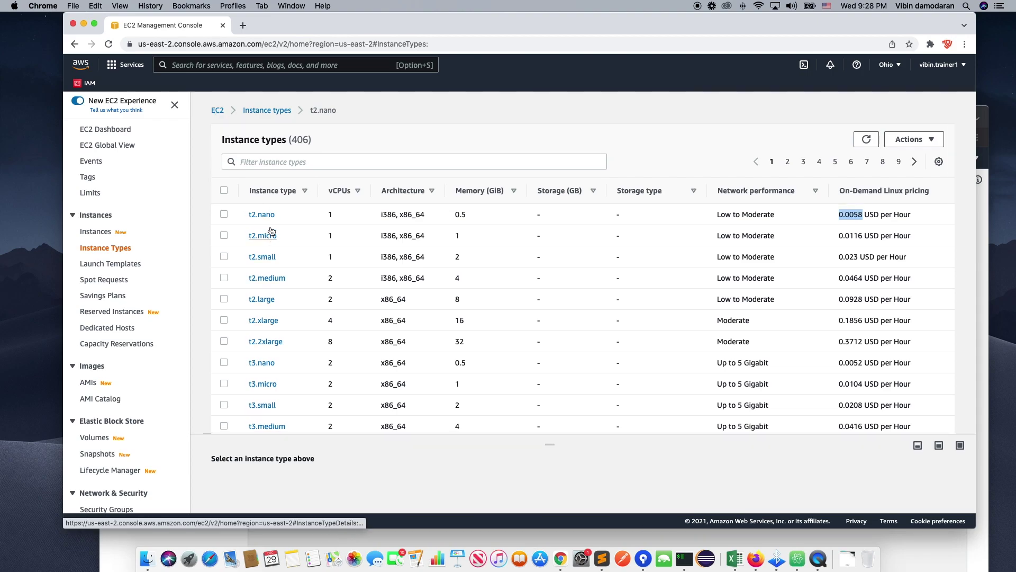
double_click(857, 215)
key("super+c")
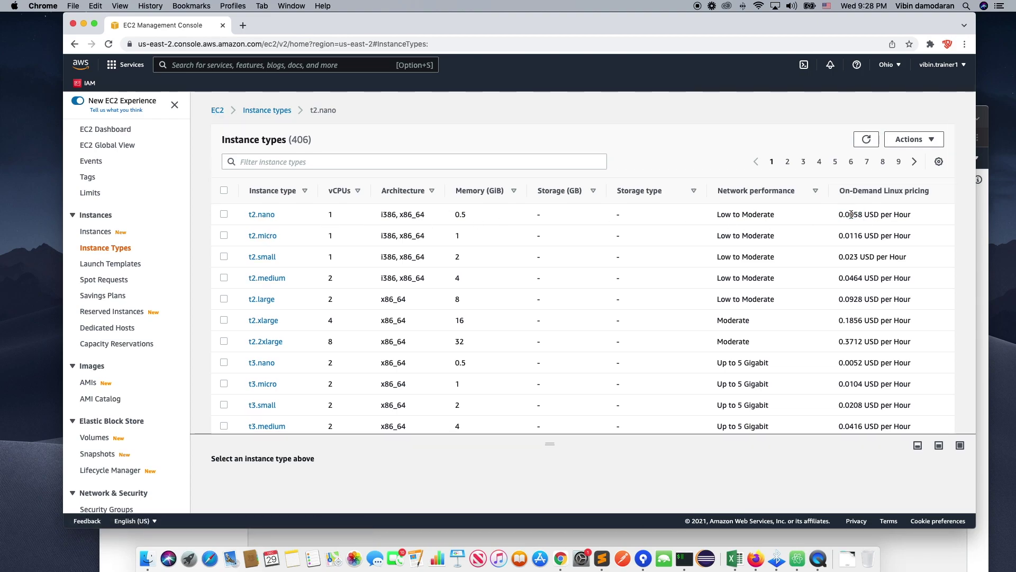
key("super+space")
Launch Calculator from Spotlight search.
type("a")
key("BackSpace")
type("cal")
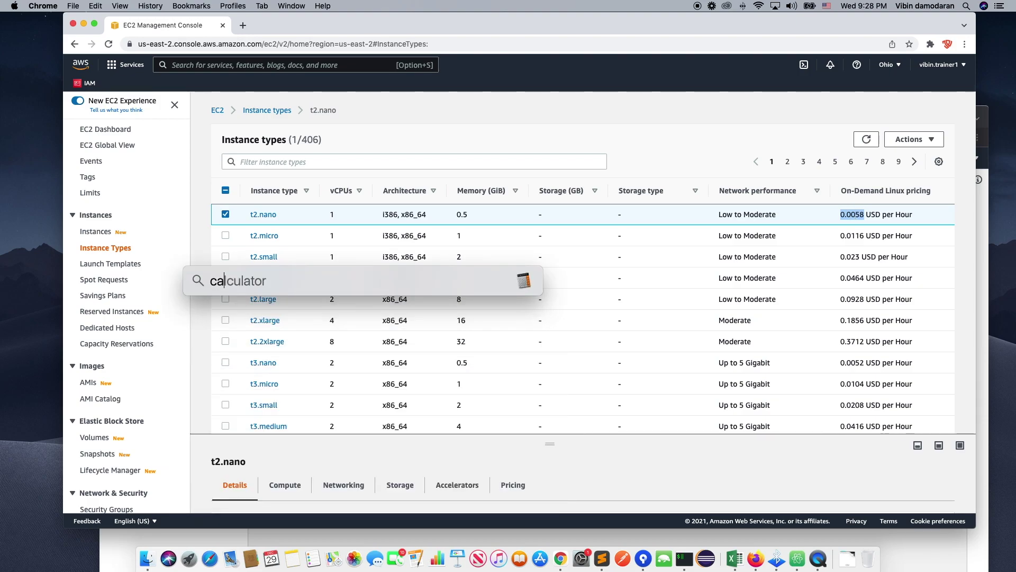
key("Return")
Multiply the pasted 0.0058 hourly price by 750 to get 4.35, then close Calculator.
key("super+v")
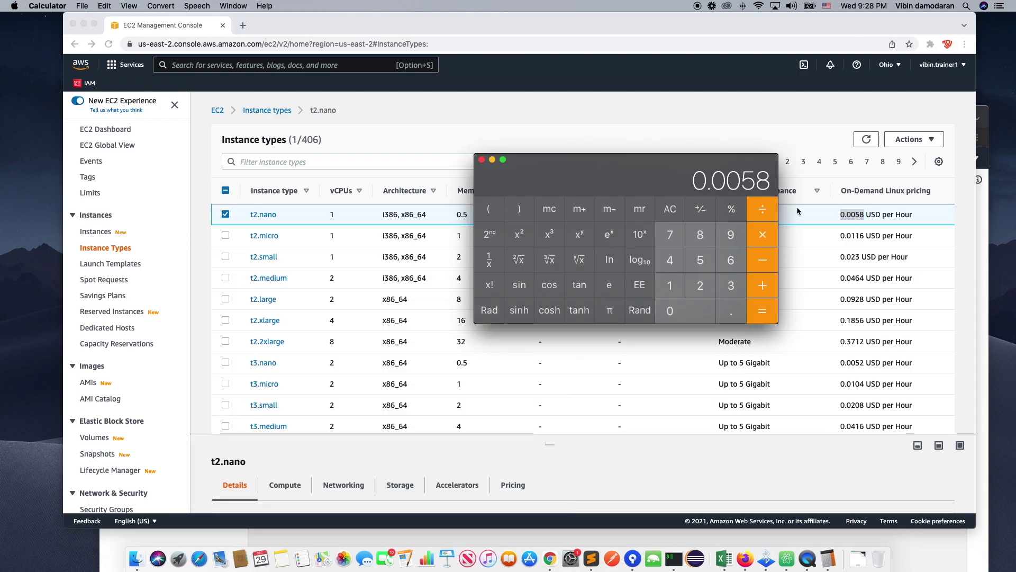
key("asterisk")
type("750")
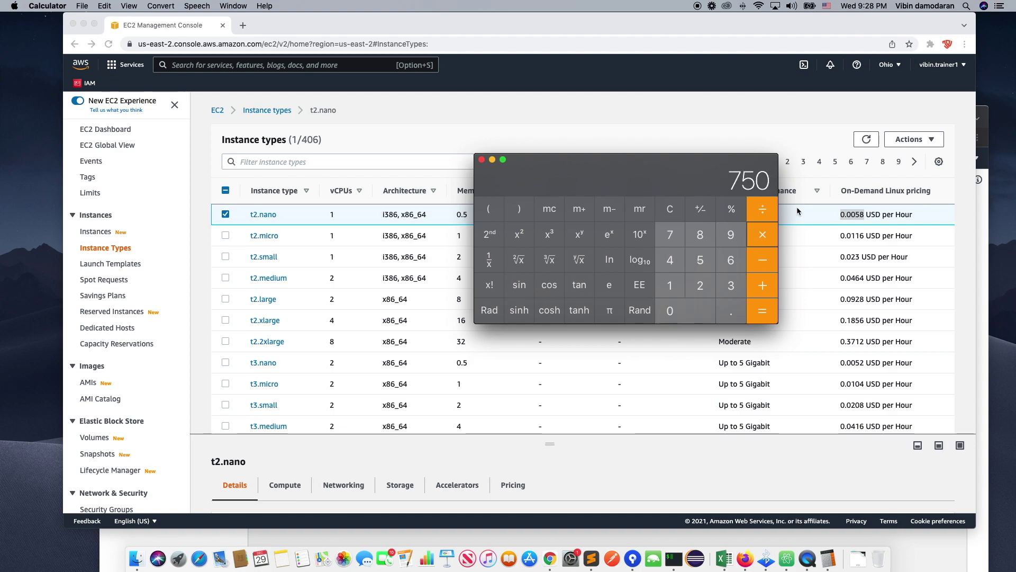
key("Return")
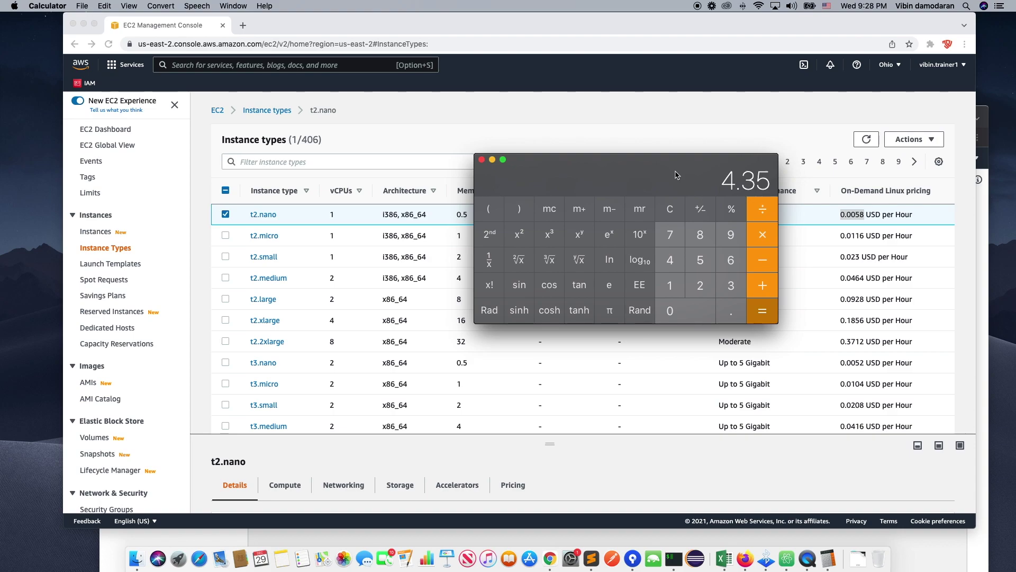
left_click(508, 133)
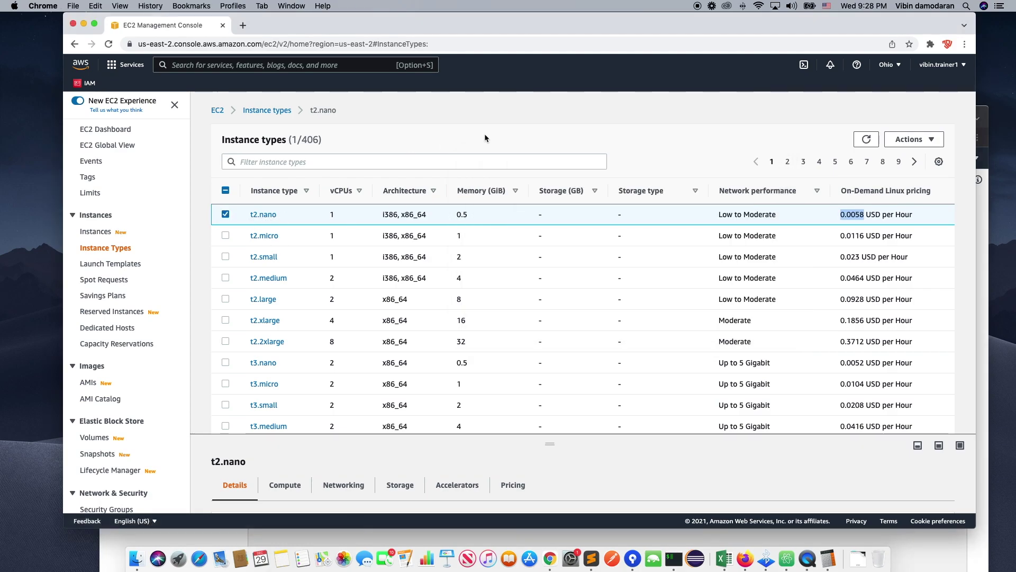
Deselect t2.nano and scroll the Instance types table down to the c5a and c5ad types.
left_click(646, 151)
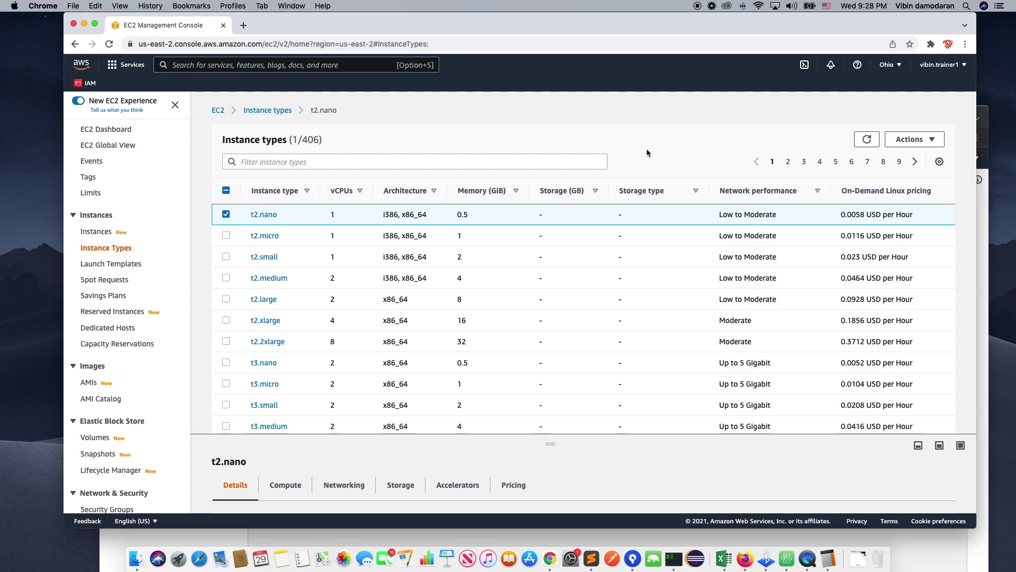
scroll(450, 306, "down", 5)
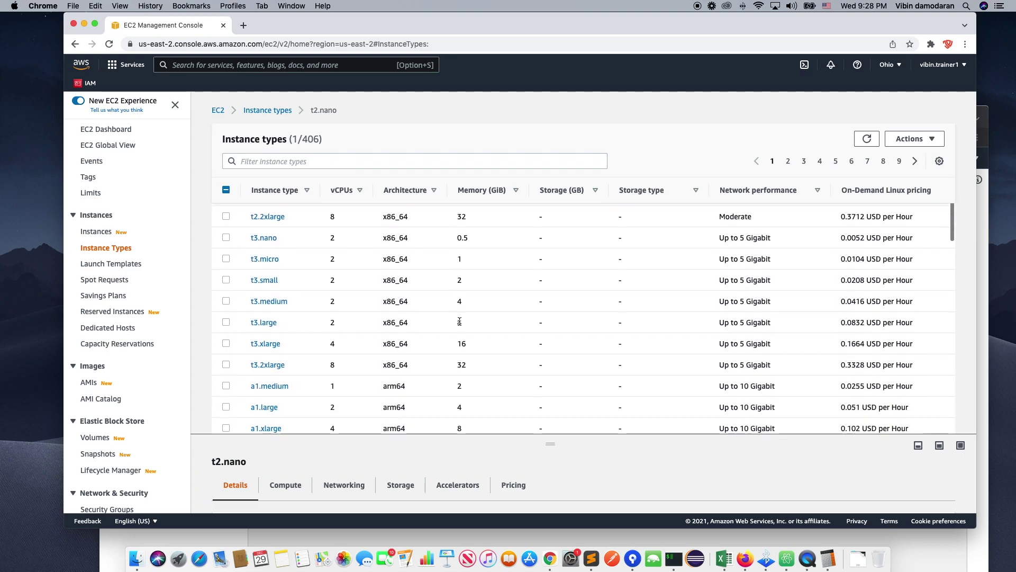
scroll(574, 413, "up", 5)
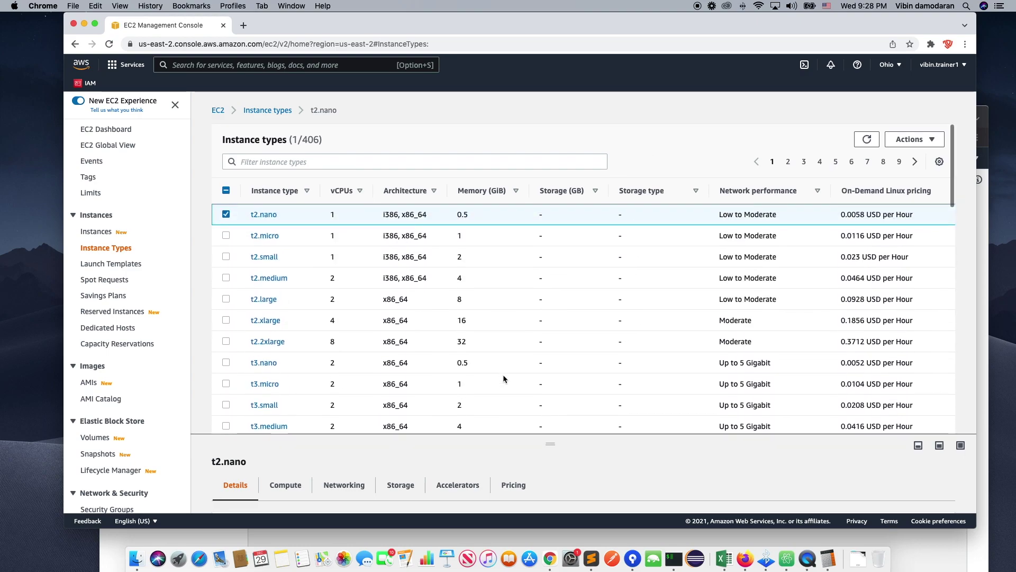
left_click(226, 215)
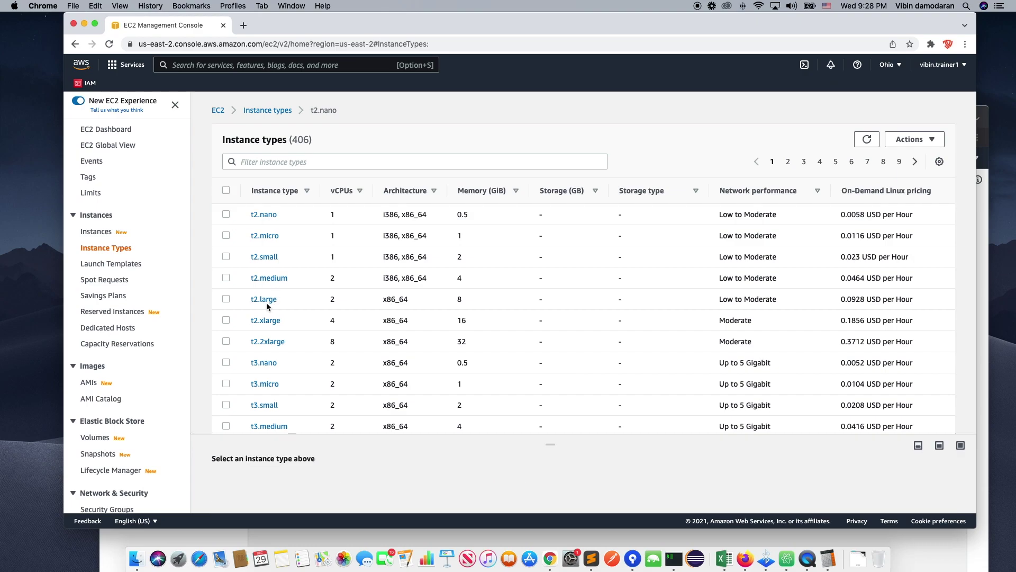
scroll(260, 297, "down", 7)
scroll(261, 301, "down", 15)
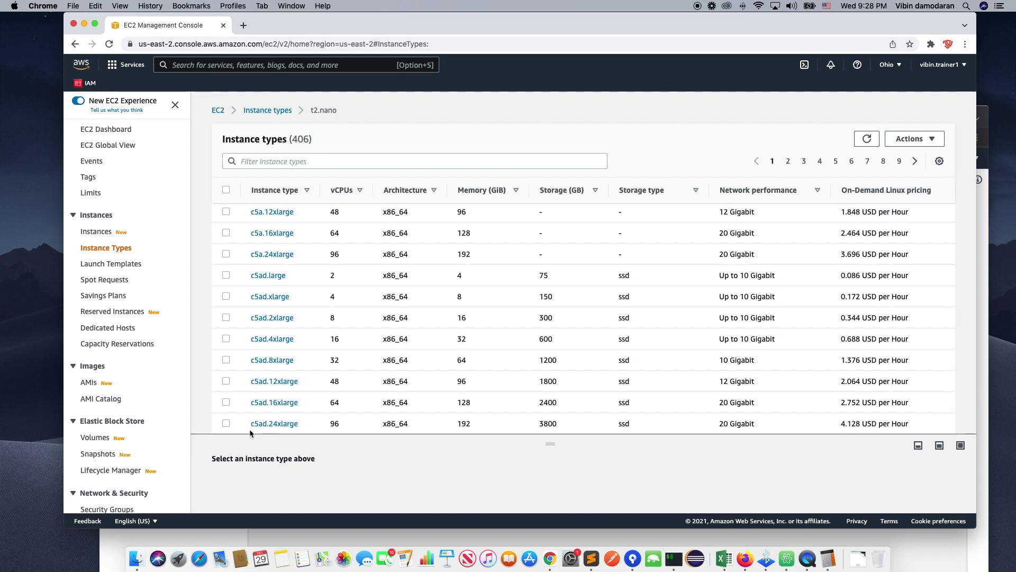
Select c5ad.24xlarge and launch Calculator from Spotlight.
left_click(226, 423)
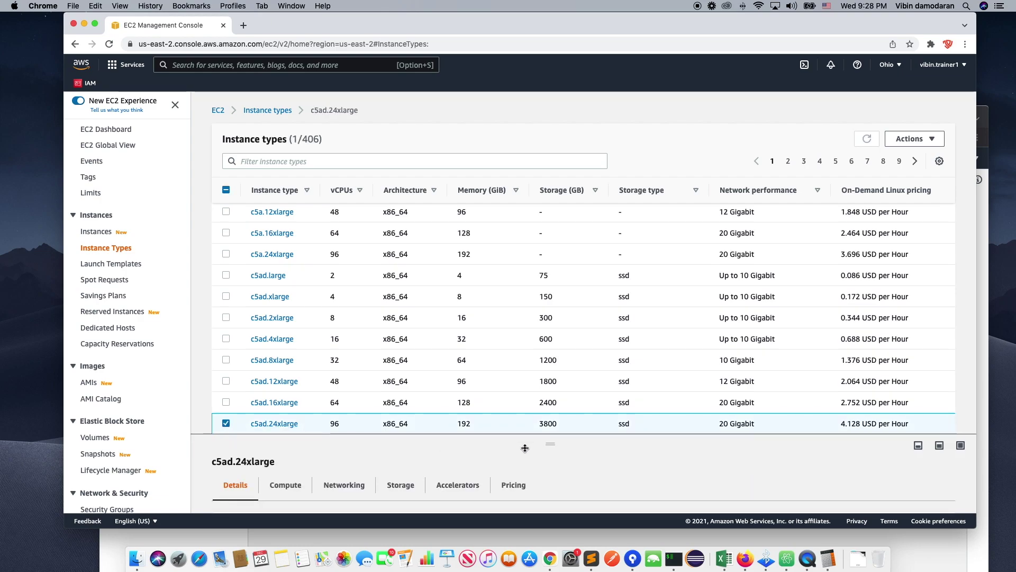
key("super+space")
type("calculator")
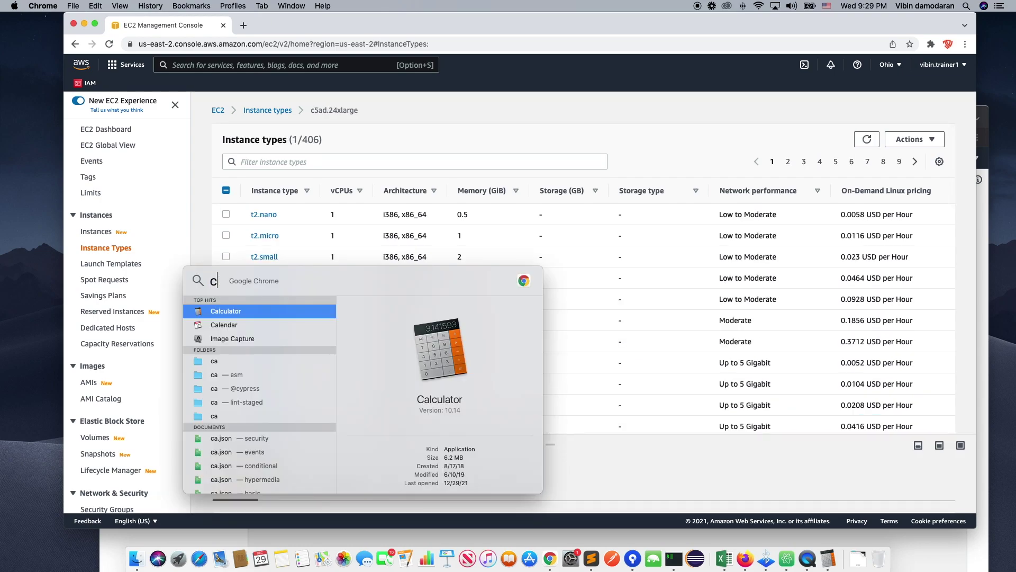
key("Return")
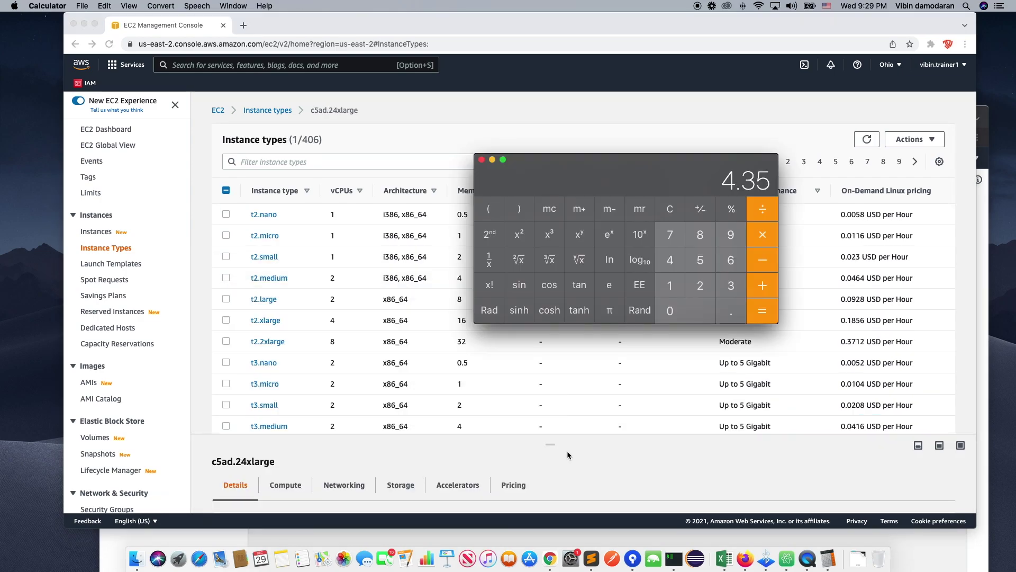
Clear the old result, compute 4.128 × 750 = 3096, and quit Calculator.
scroll(695, 503, "down", 3)
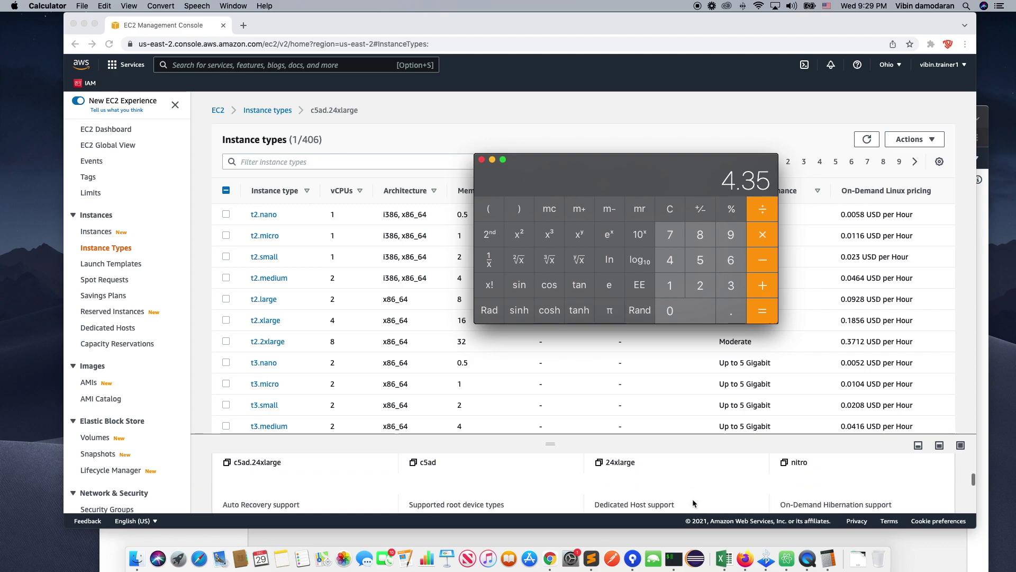
scroll(602, 377, "down", 15)
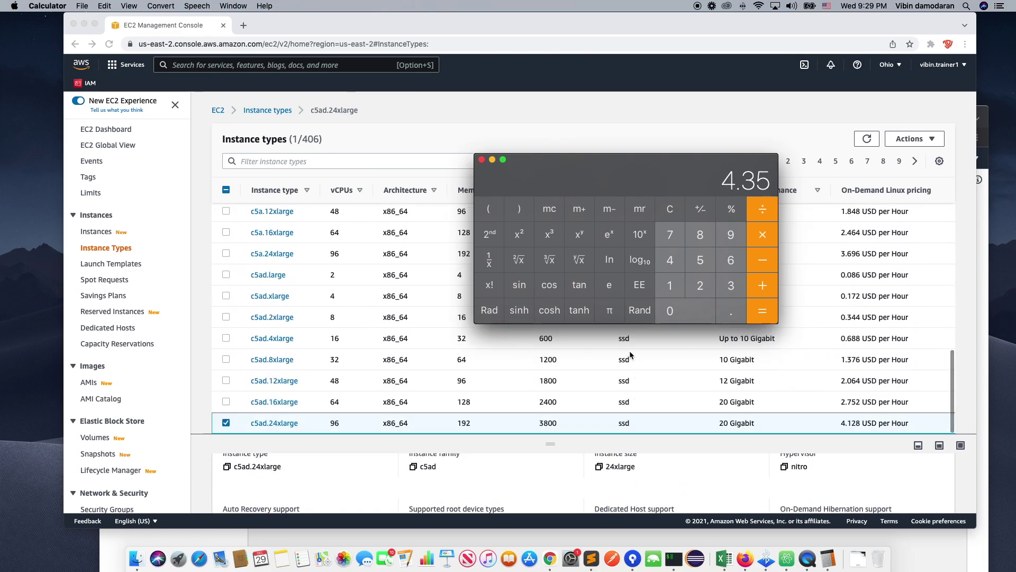
left_click(660, 199)
type("4.")
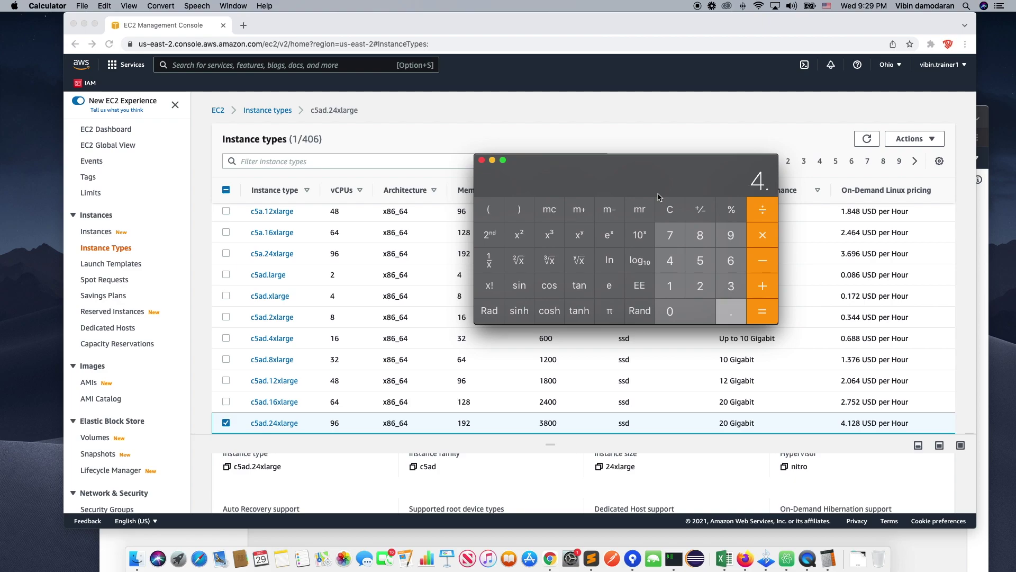
type("128")
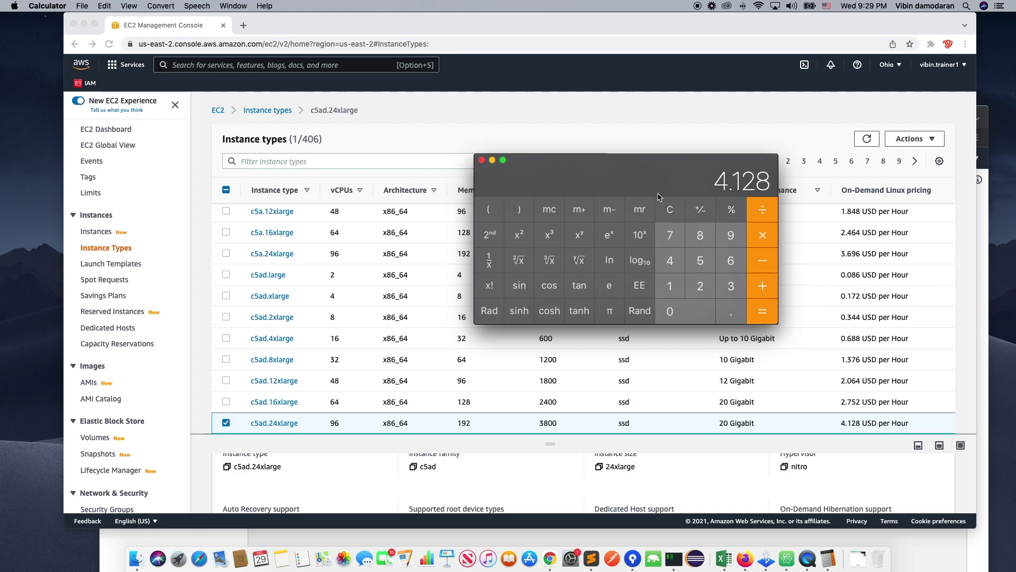
type("*750=")
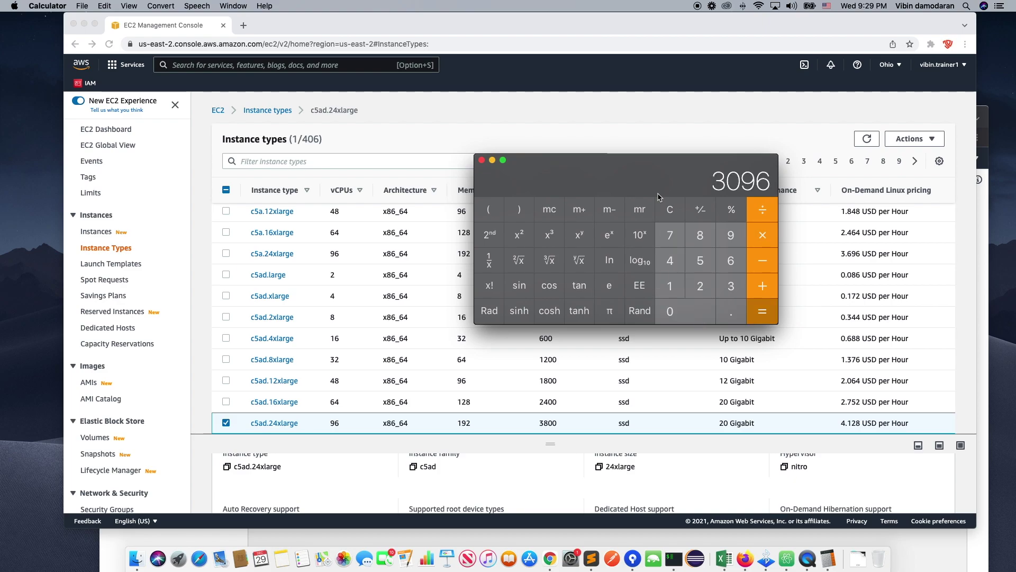
left_click(482, 160)
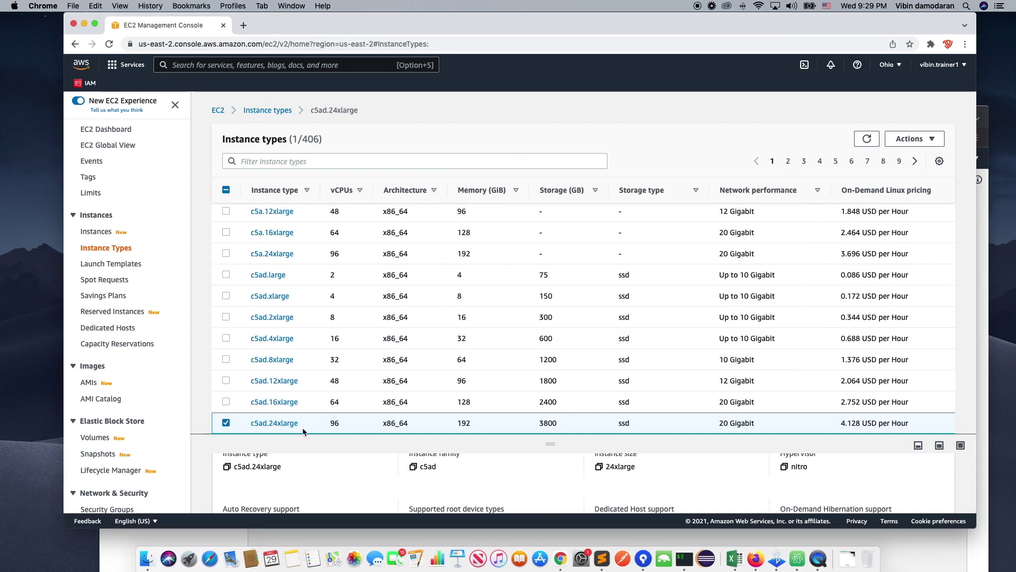
Nudge the browser window and scroll through the instance types table to the c5ad.24xlarge row.
left_click_drag(424, 14, 423, 30)
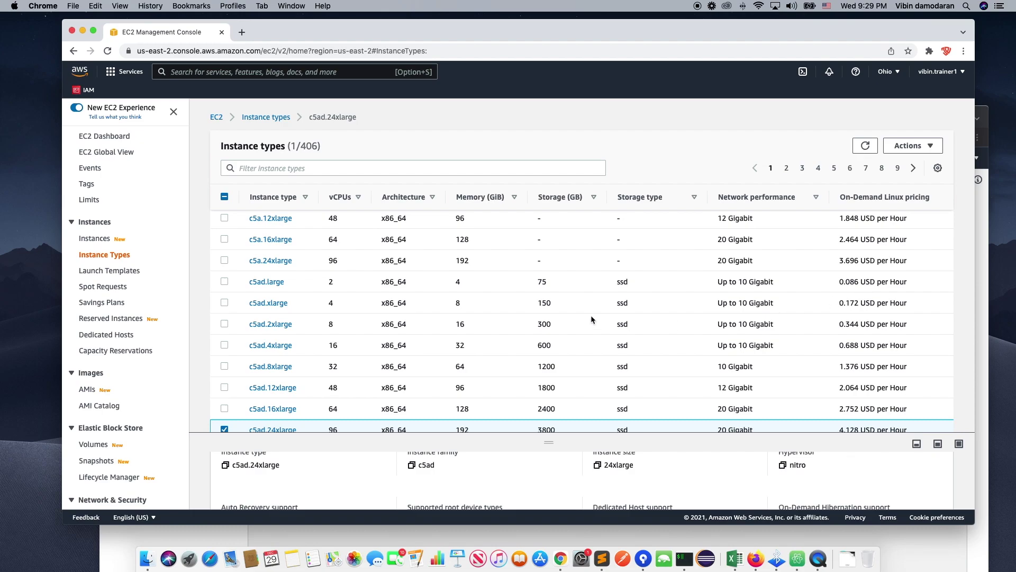
scroll(585, 374, "down", 1)
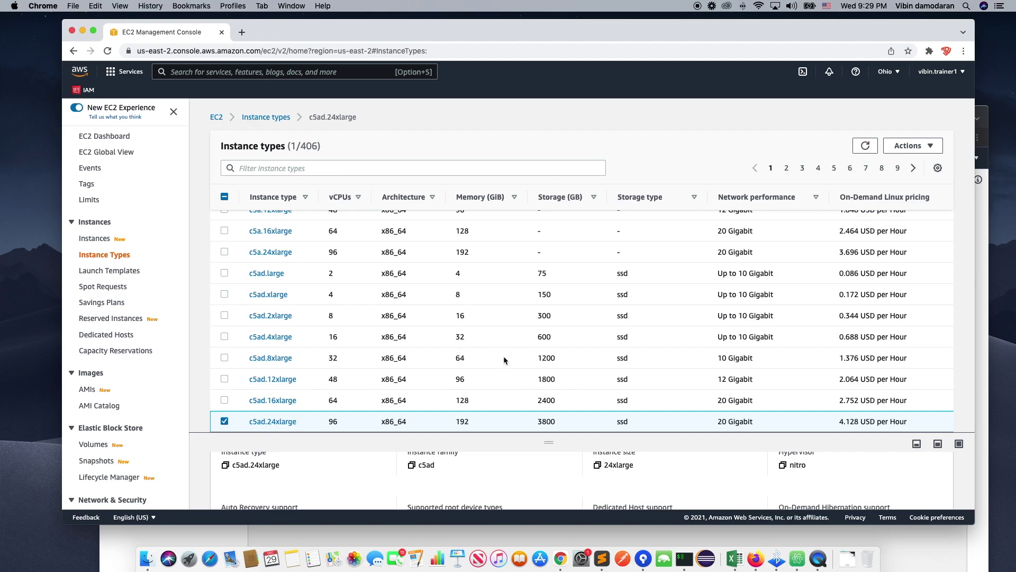
scroll(494, 357, "up", 5)
scroll(496, 358, "down", 5)
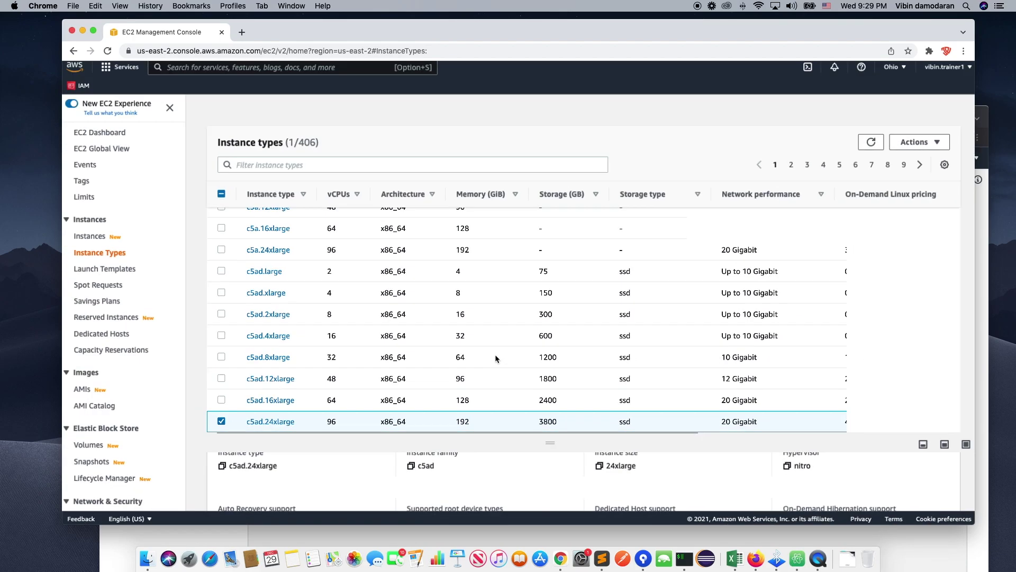
scroll(602, 395, "up", 1)
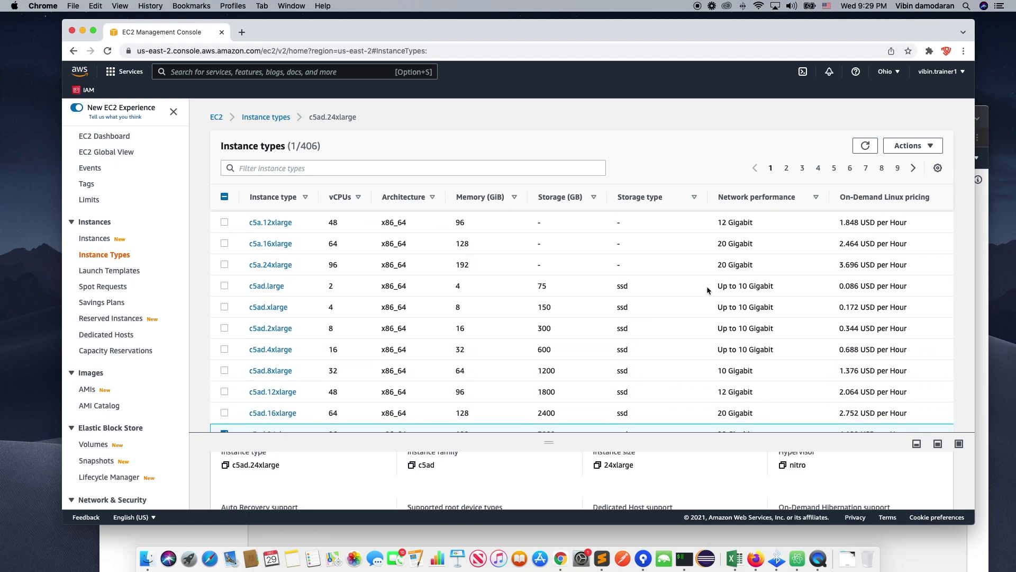
scroll(736, 392, "down", 1)
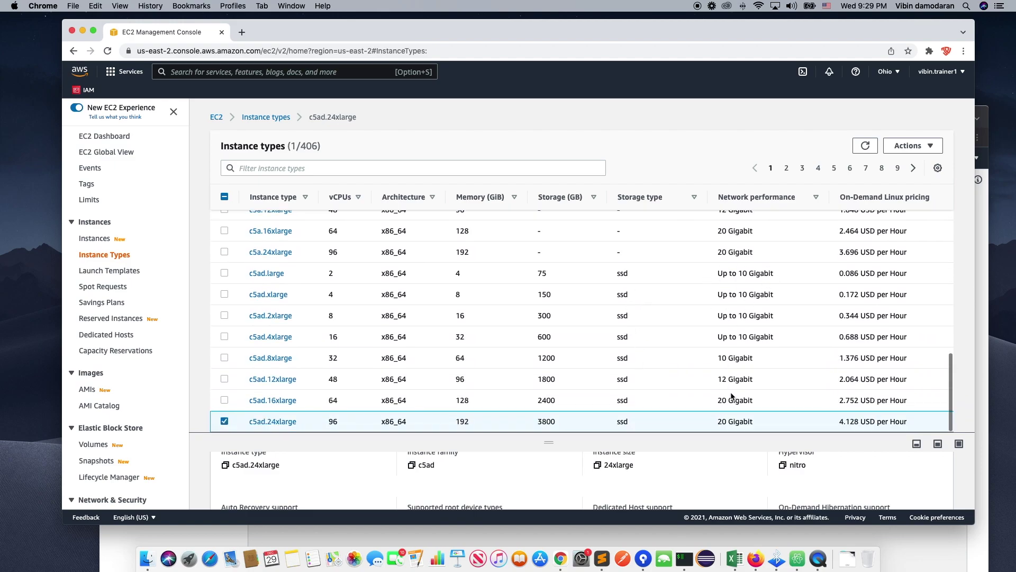
scroll(414, 346, "up", 5)
scroll(411, 347, "up", 3)
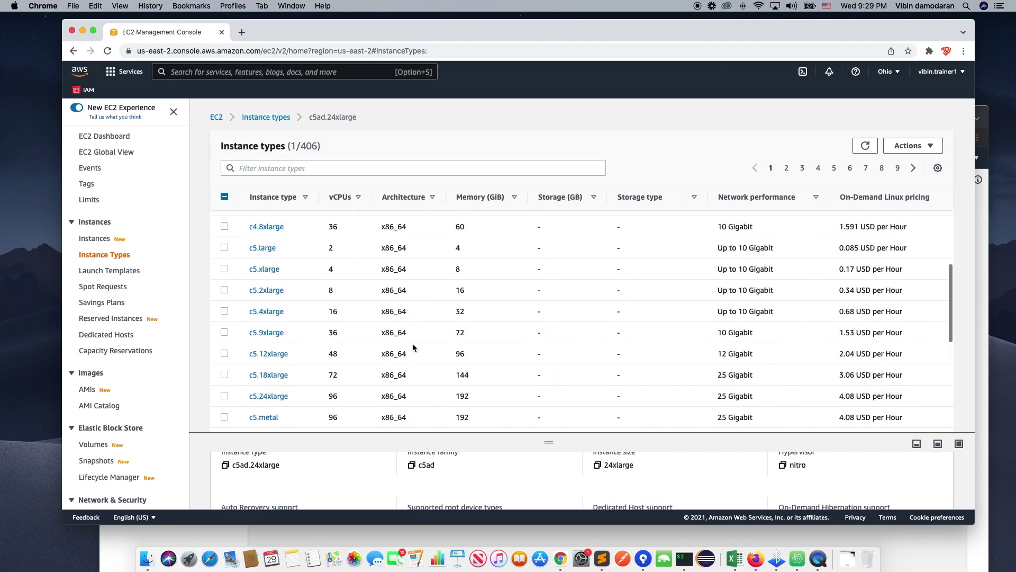
scroll(348, 308, "down", 3)
scroll(348, 308, "up", 15)
scroll(279, 338, "down", 15)
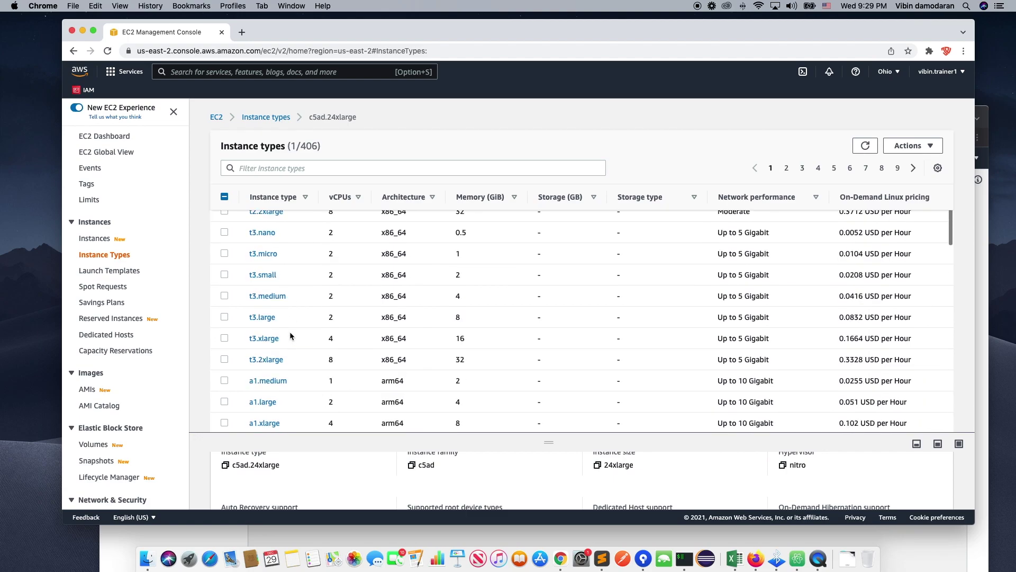
Re-select c5ad.24xlarge and enlarge its details pane beneath the table.
left_click(225, 422)
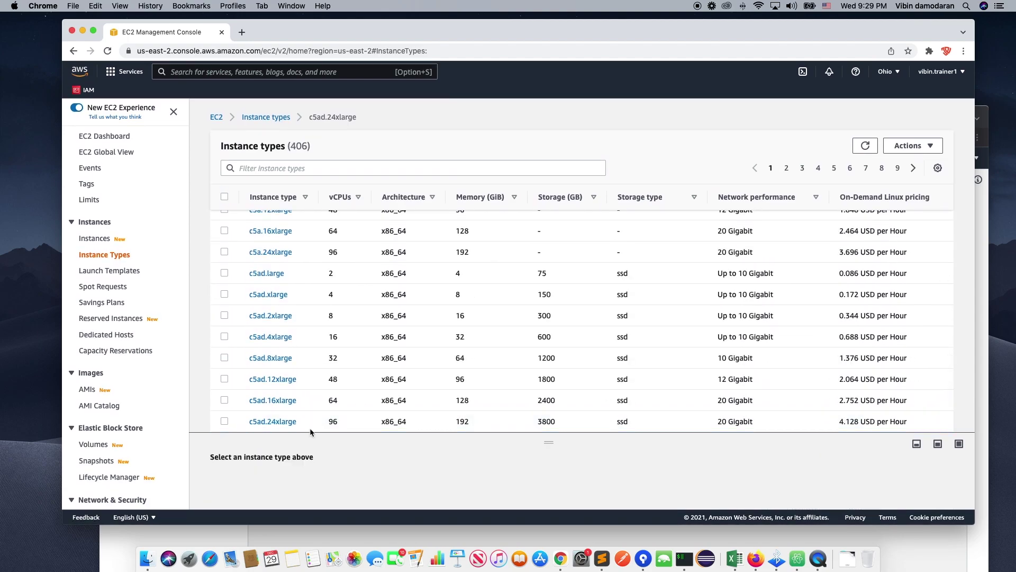
left_click(225, 422)
left_click_drag(539, 436, 536, 286)
scroll(471, 461, "down", 1)
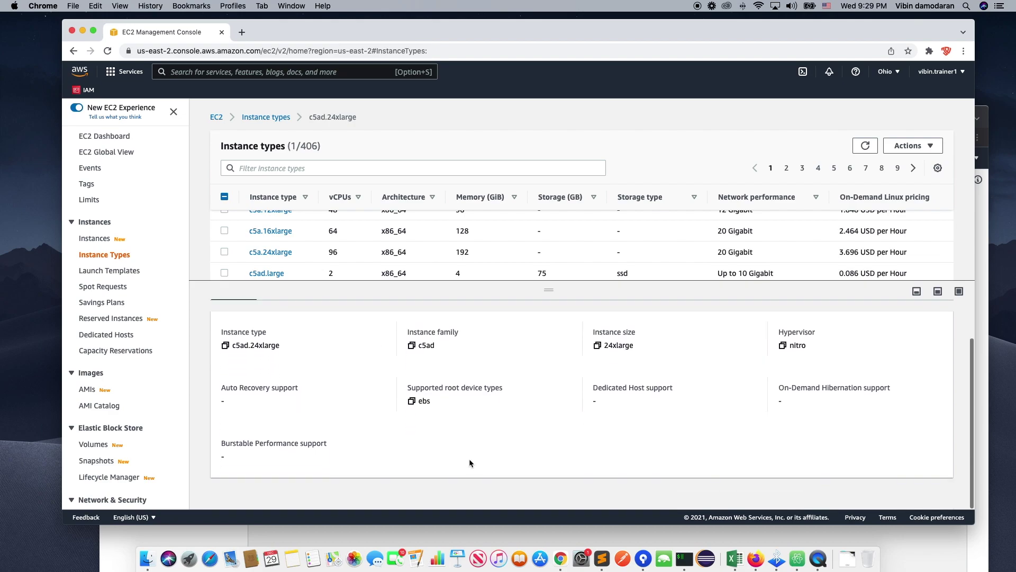
Review c5ad.24xlarge's compute and networking specs, noting the us-east-2a availability zone.
left_click(284, 319)
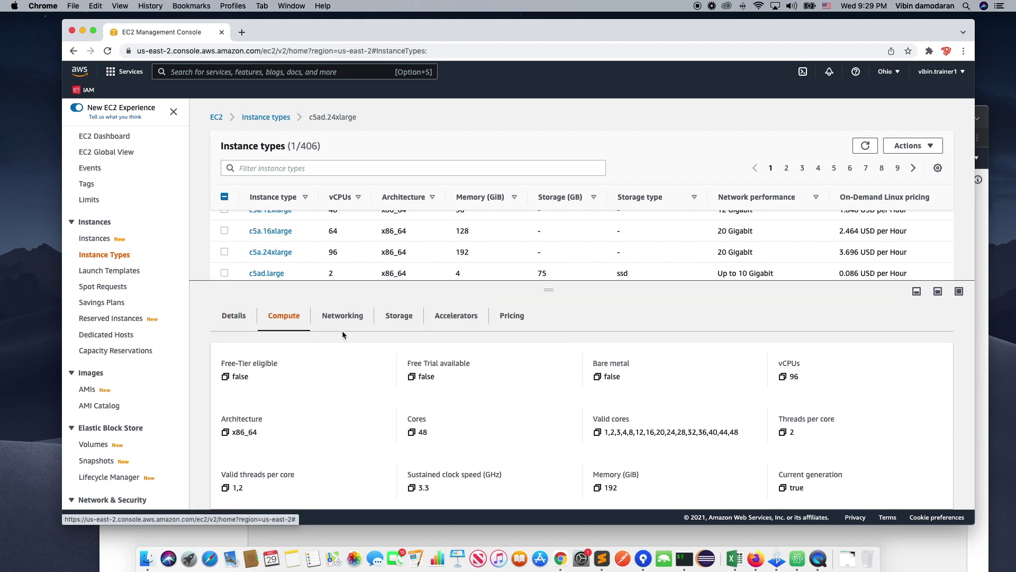
scroll(574, 441, "down", 2)
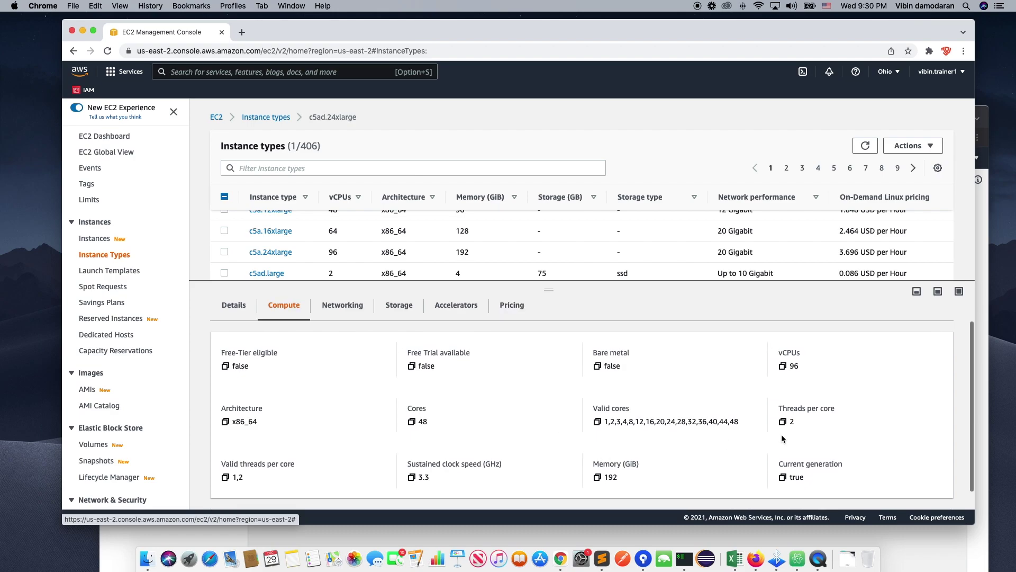
left_click(342, 306)
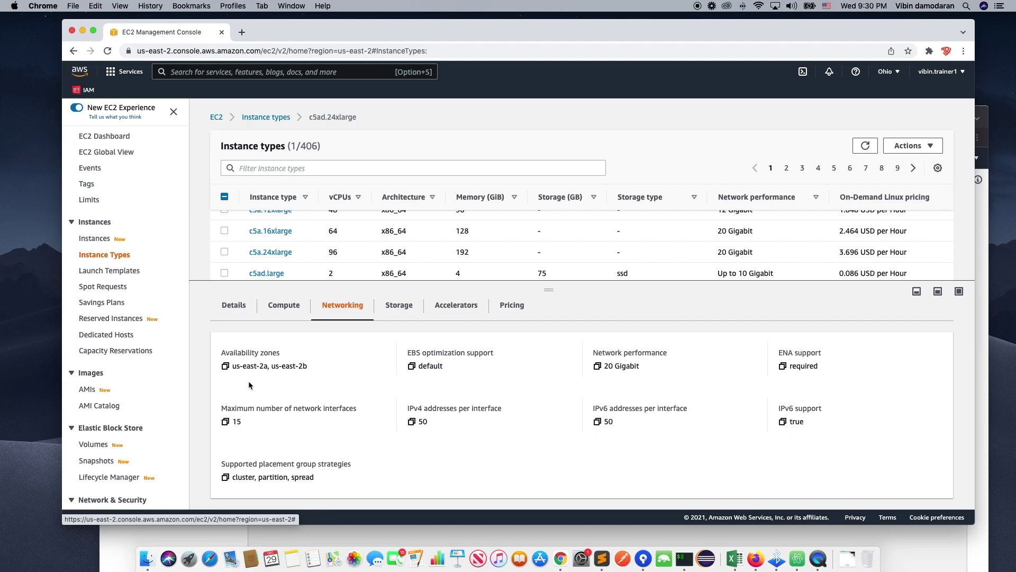
left_click_drag(233, 366, 268, 366)
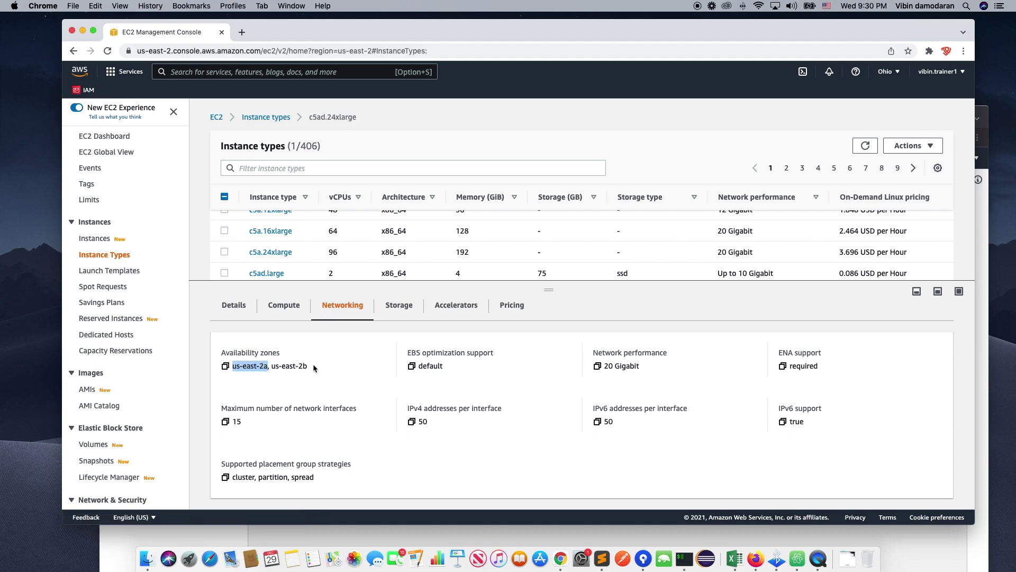
left_click(887, 71)
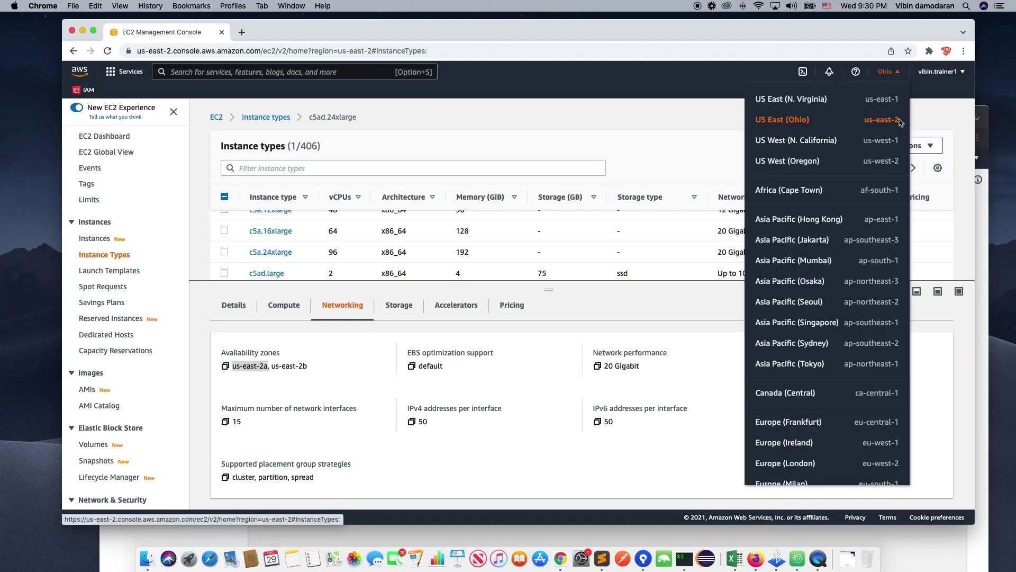
left_click(671, 116)
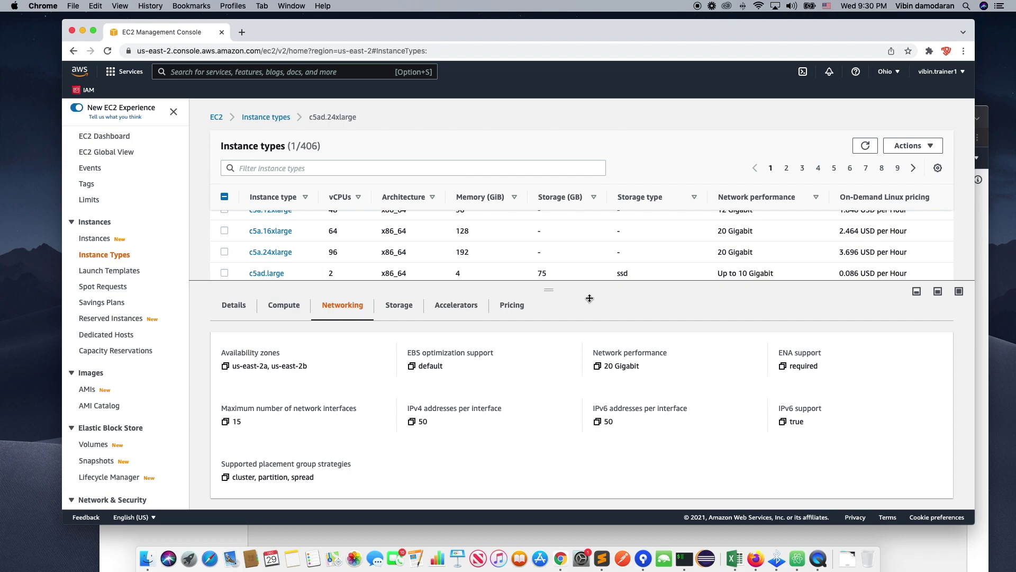
scroll(587, 401, "down", 1)
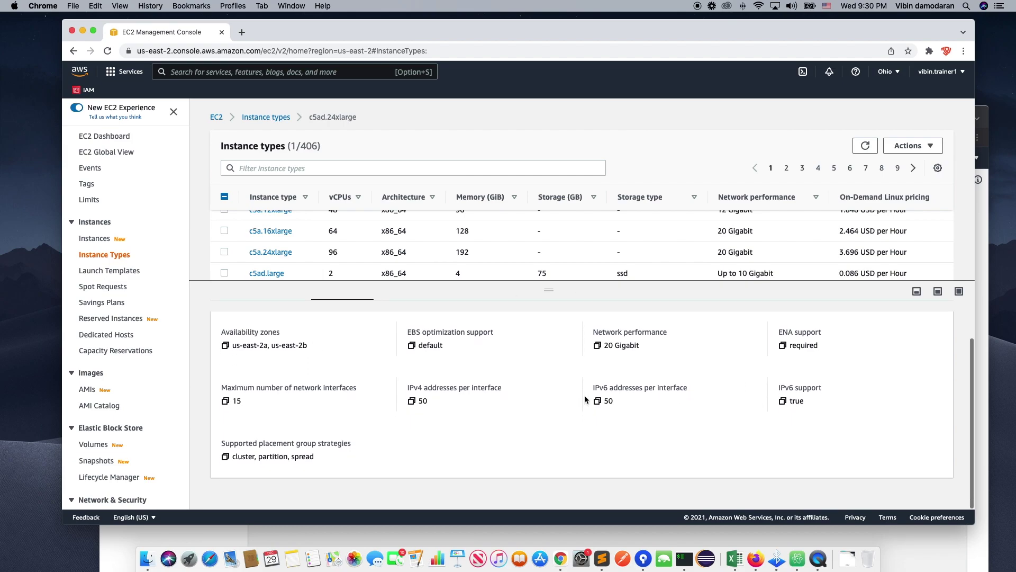
scroll(650, 394, "up", 1)
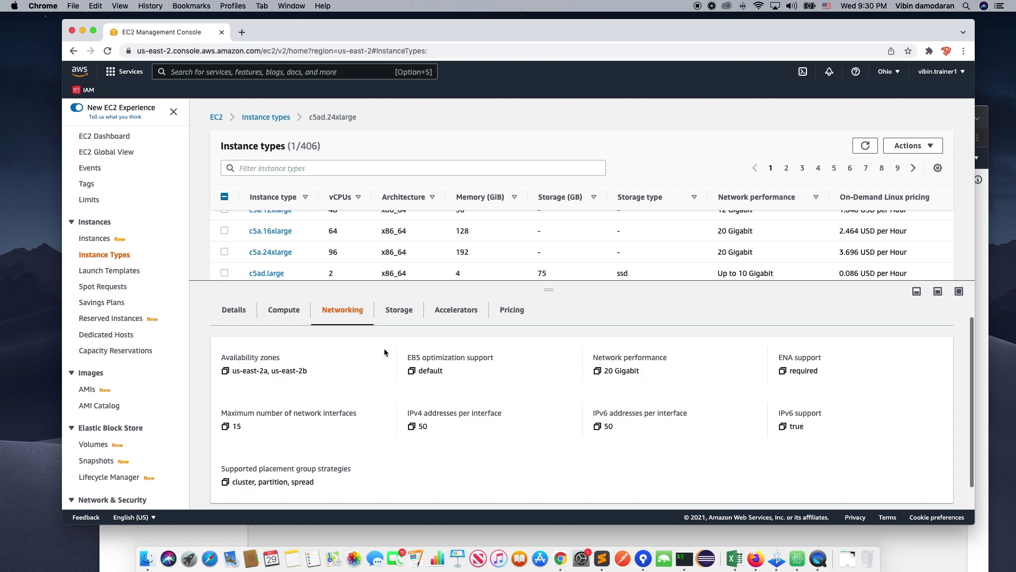
Check its 3800 GB storage, accelerators, and pricing: 4.128 Linux, 8.544 Windows USD/hour.
left_click(391, 312)
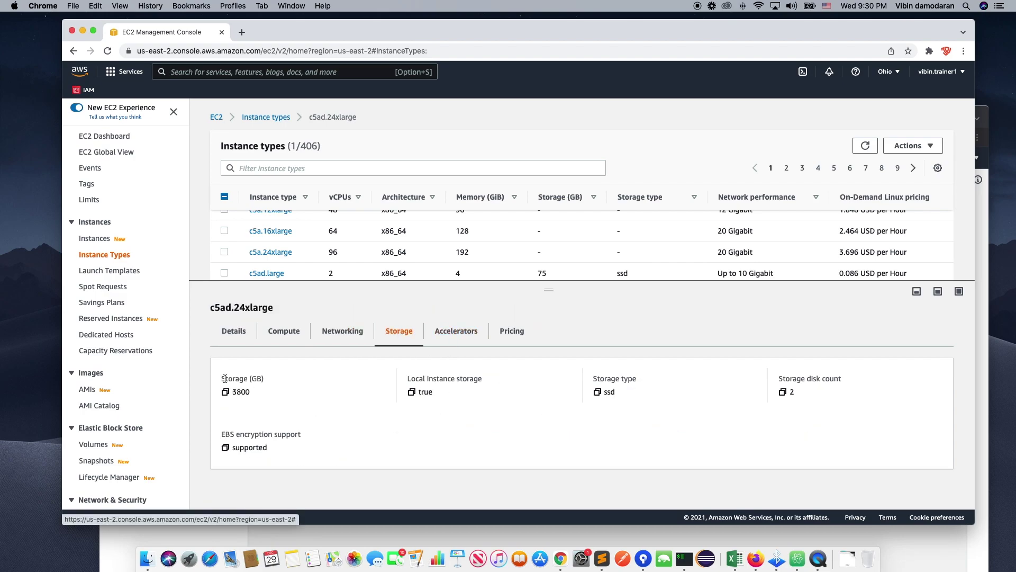
double_click(242, 392)
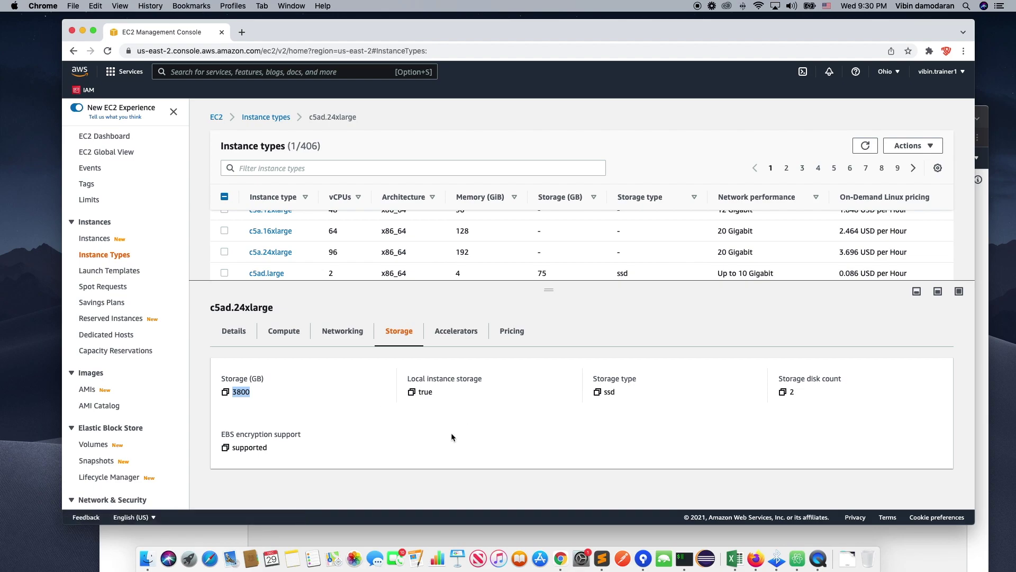
left_click(457, 331)
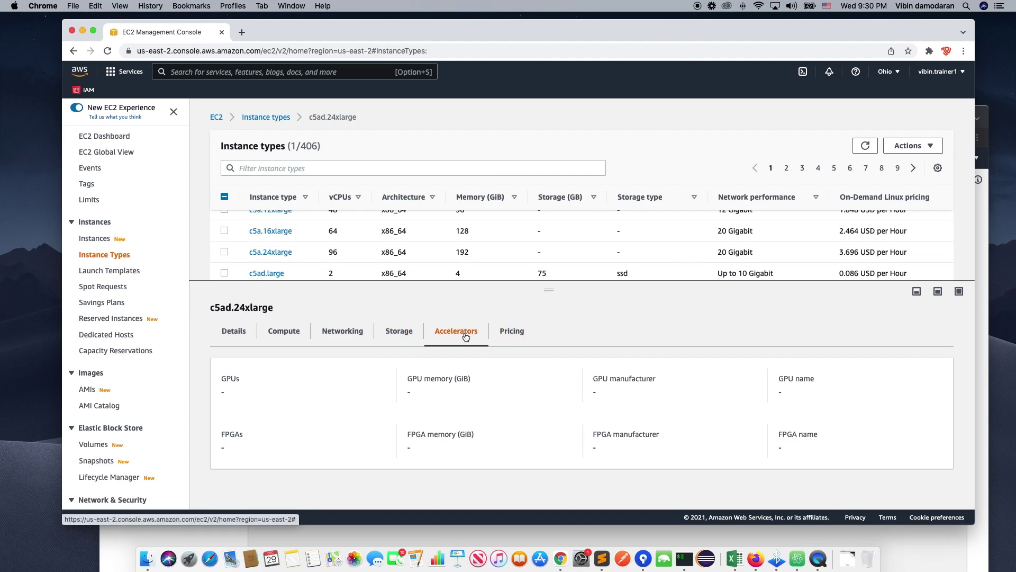
left_click(512, 331)
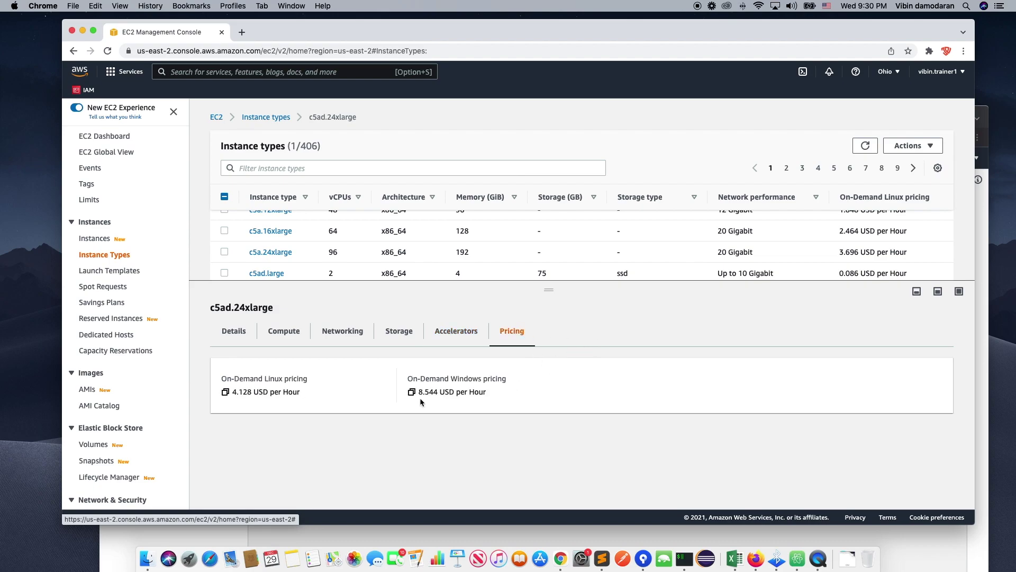
left_click_drag(240, 392, 275, 393)
left_click(371, 429)
double_click(434, 393)
left_click(469, 403)
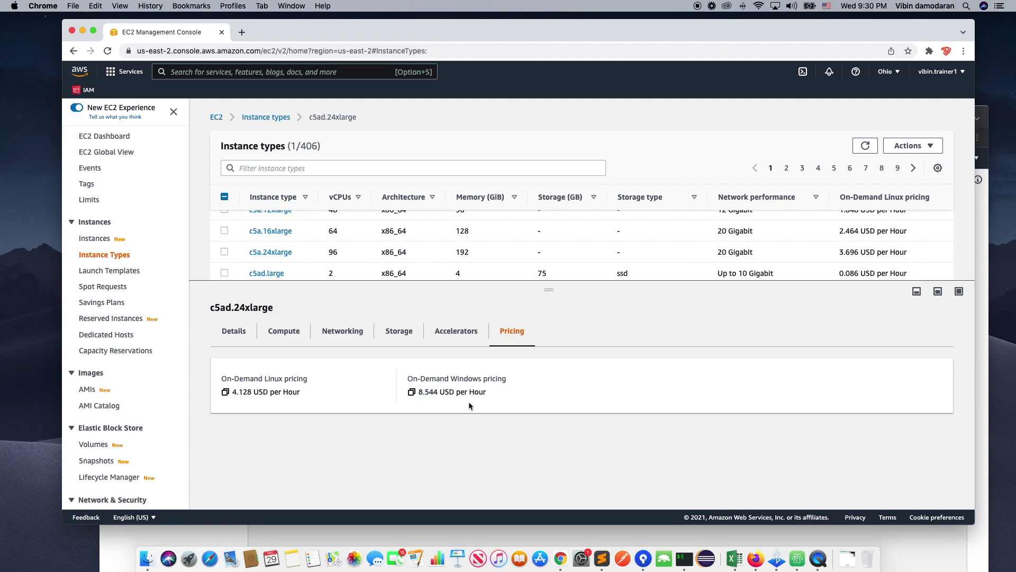
left_click(234, 331)
Visit the EC2 Launch Templates page, then Spot Requests, which shows 0 requests in Ohio.
scroll(303, 232, "up", 5)
scroll(303, 231, "up", 3)
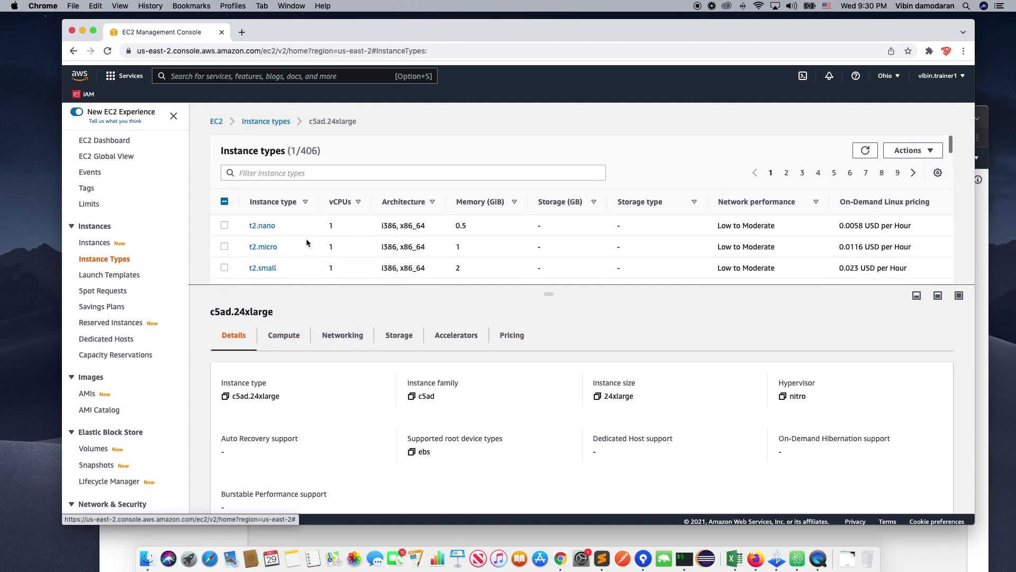
left_click(139, 271)
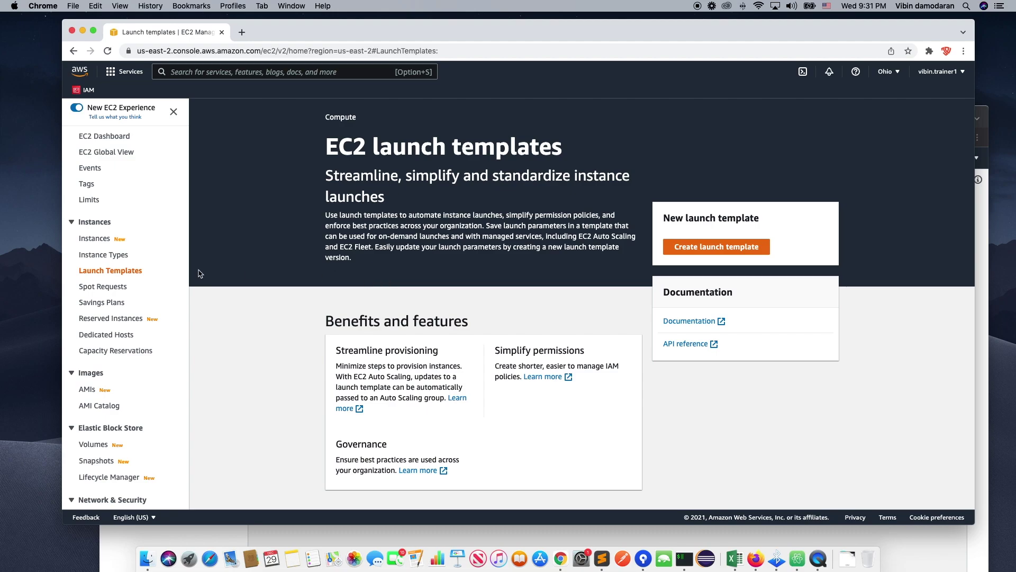
left_click(102, 286)
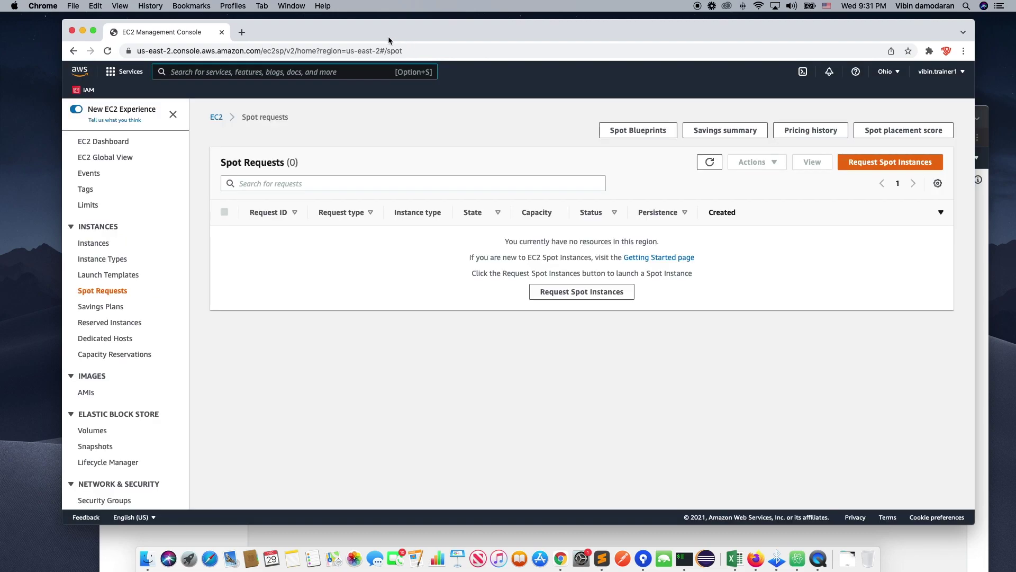
left_click_drag(389, 37, 386, 33)
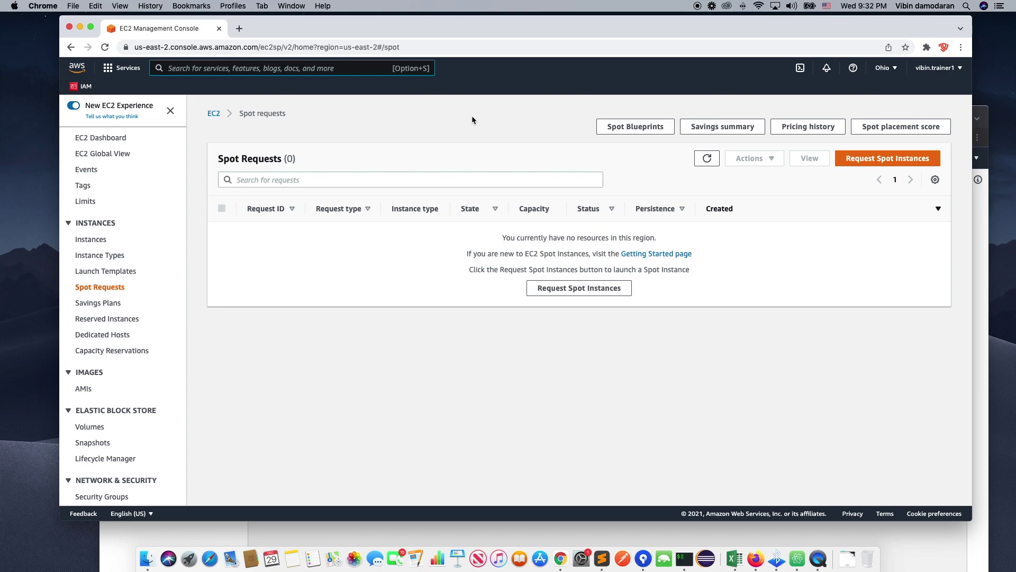
Look over the Reserved Instances and Dedicated Hosts pages.
left_click(117, 320)
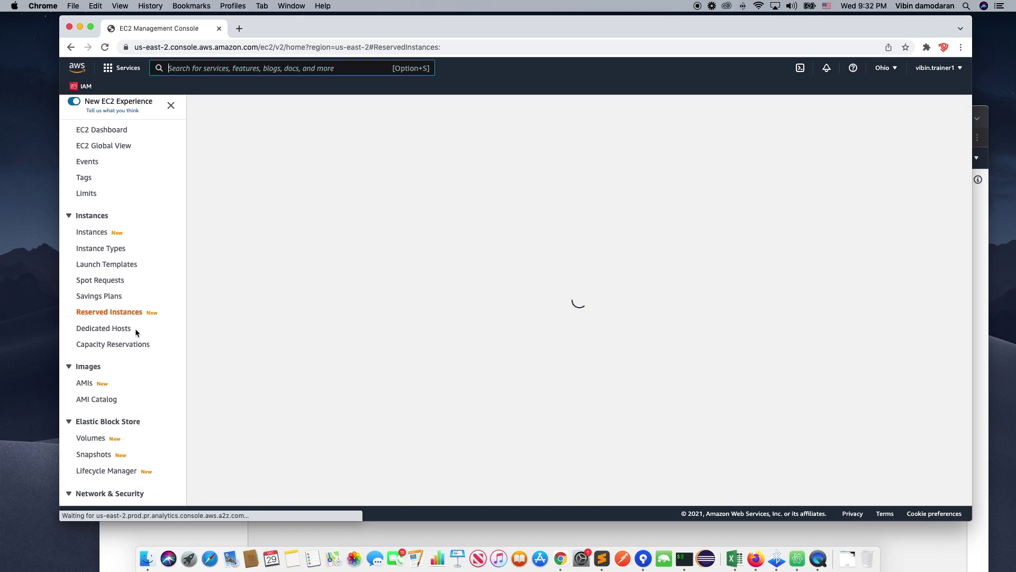
left_click(125, 328)
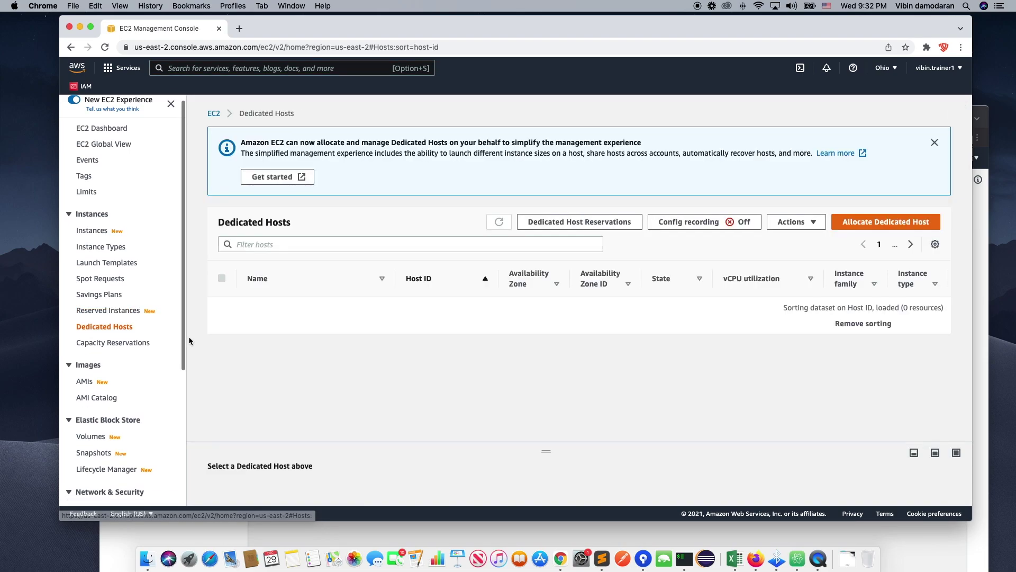
scroll(122, 344, "down", 1)
scroll(123, 347, "down", 1)
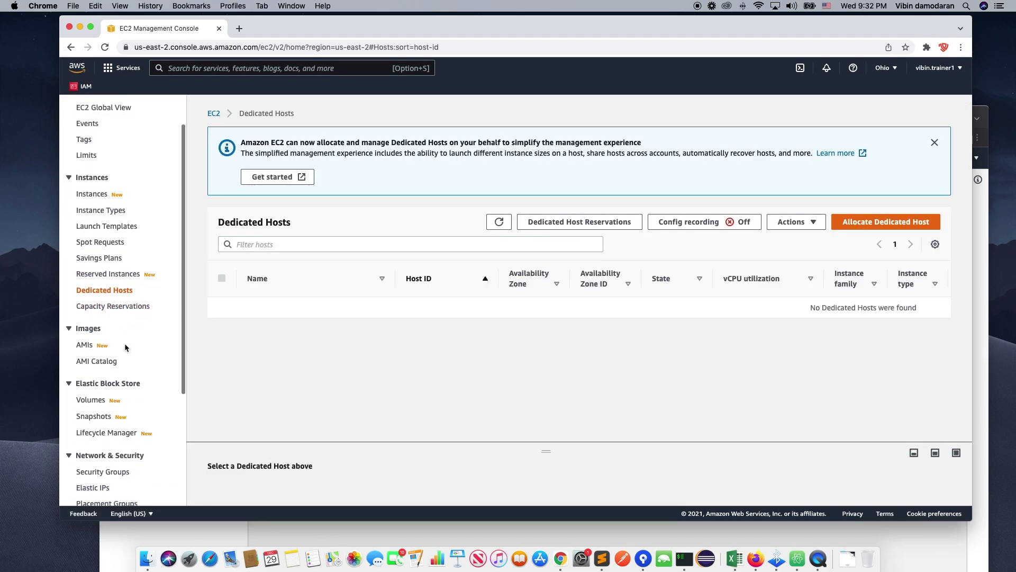
scroll(117, 341, "down", 1)
Check Capacity Reservations, revisit Reserved Instances, then open your empty AMIs list.
left_click(111, 306)
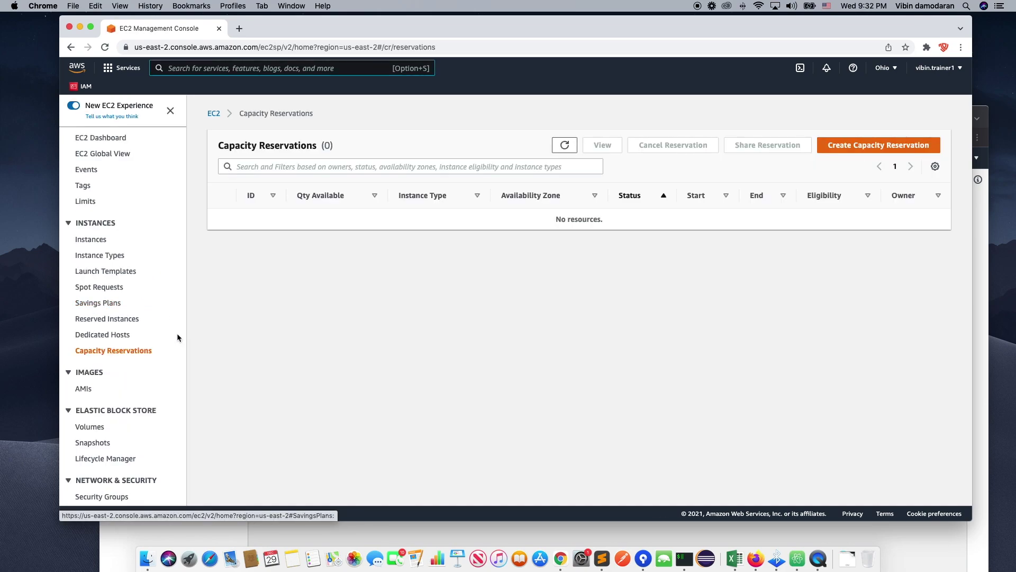
scroll(135, 329, "down", 5)
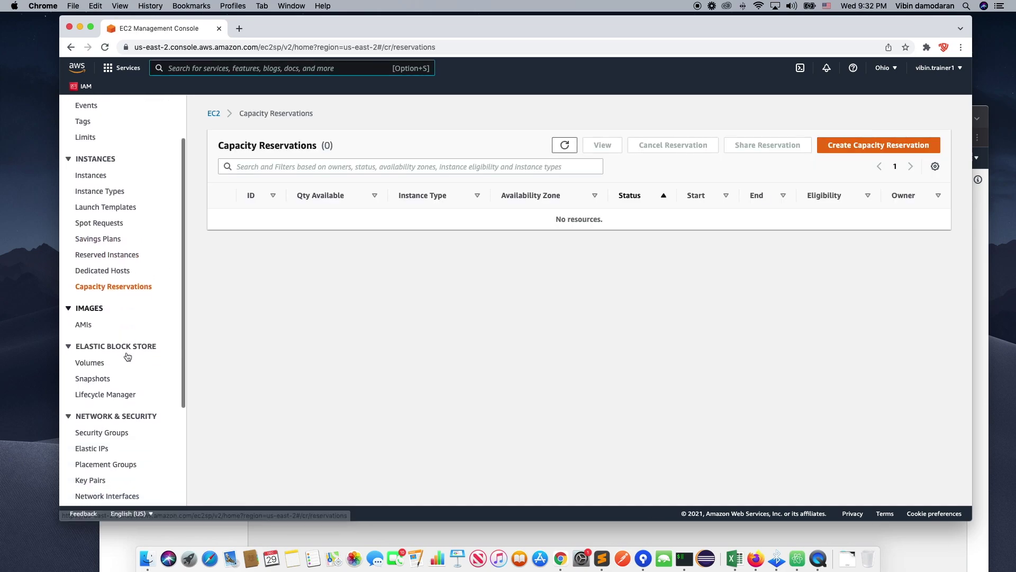
left_click(114, 253)
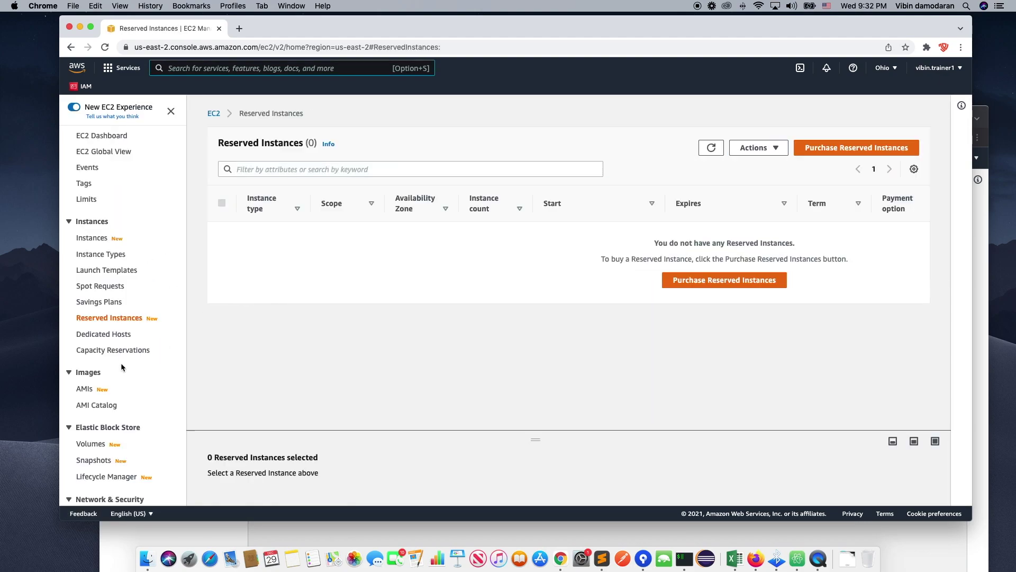
scroll(121, 366, "down", 5)
scroll(121, 366, "down", 1)
left_click(85, 307)
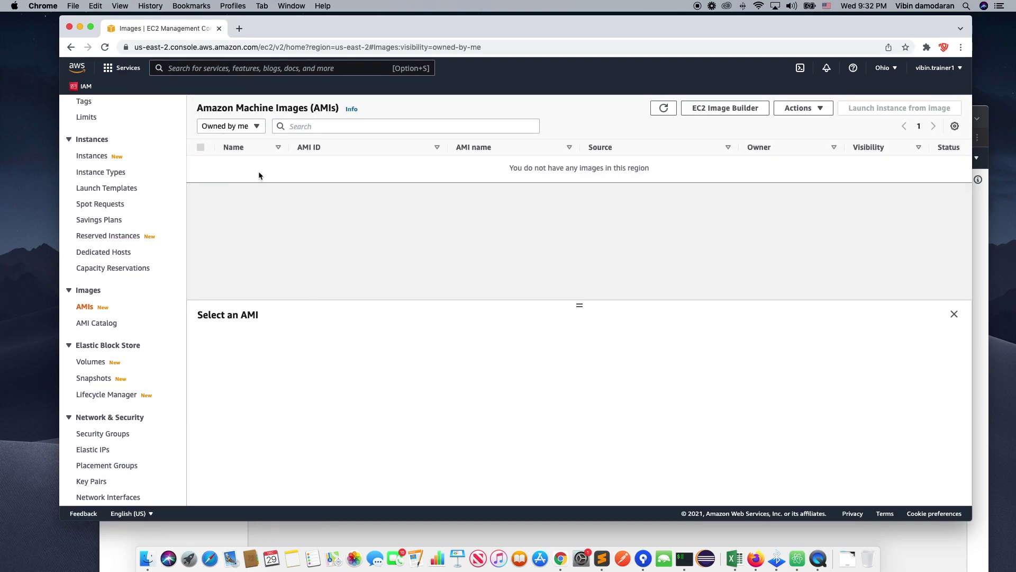
left_click_drag(390, 26, 382, 25)
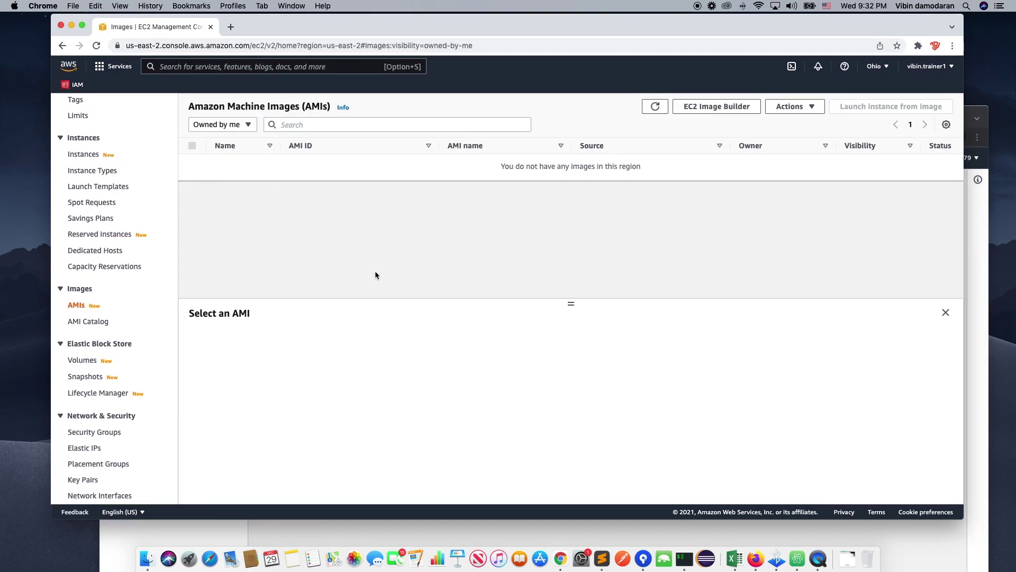
Scroll through the AMI Catalog's Quickstart images, then open the empty EBS Volumes list.
left_click(88, 322)
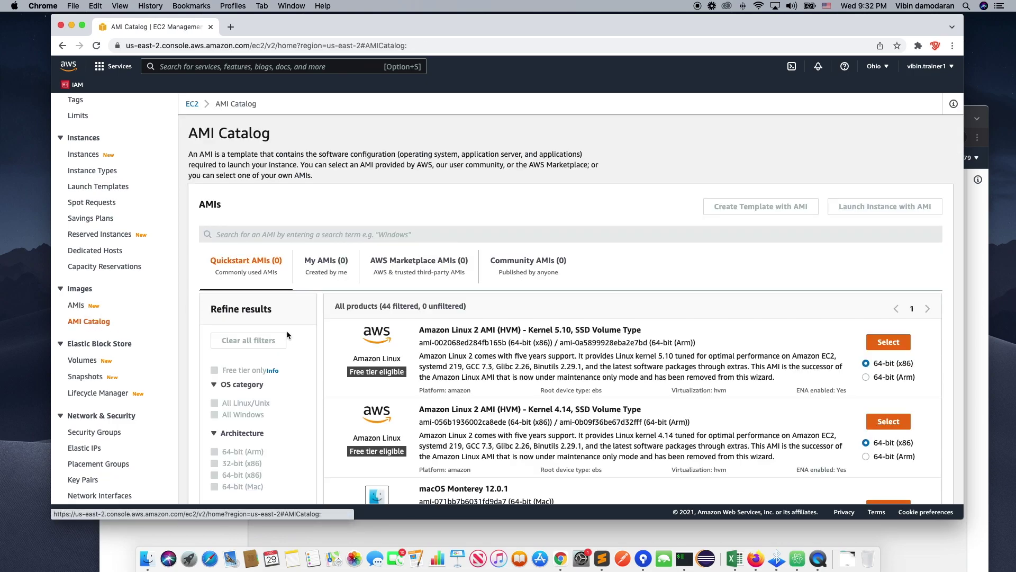
scroll(481, 358, "down", 3)
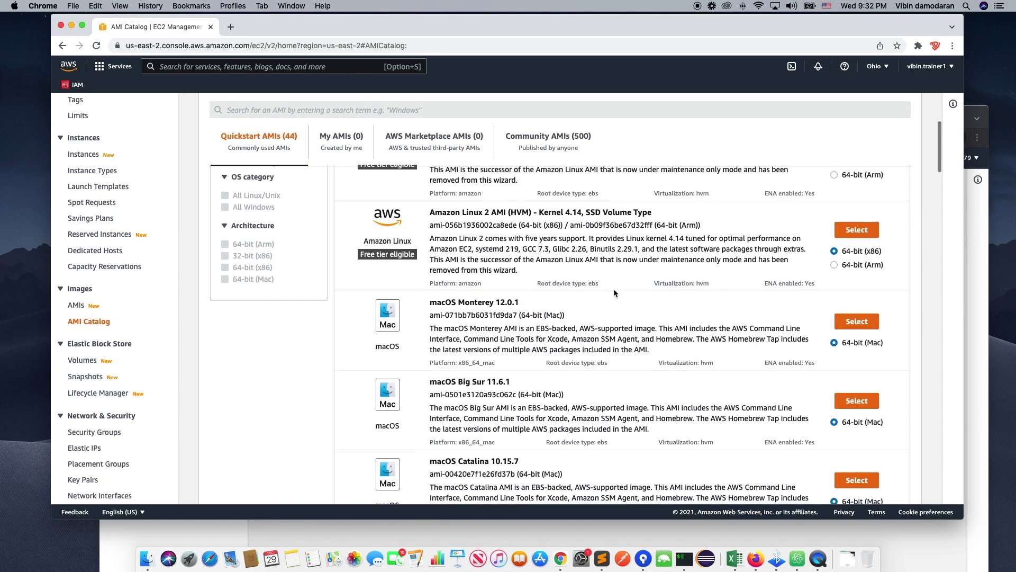
scroll(698, 345, "up", 2)
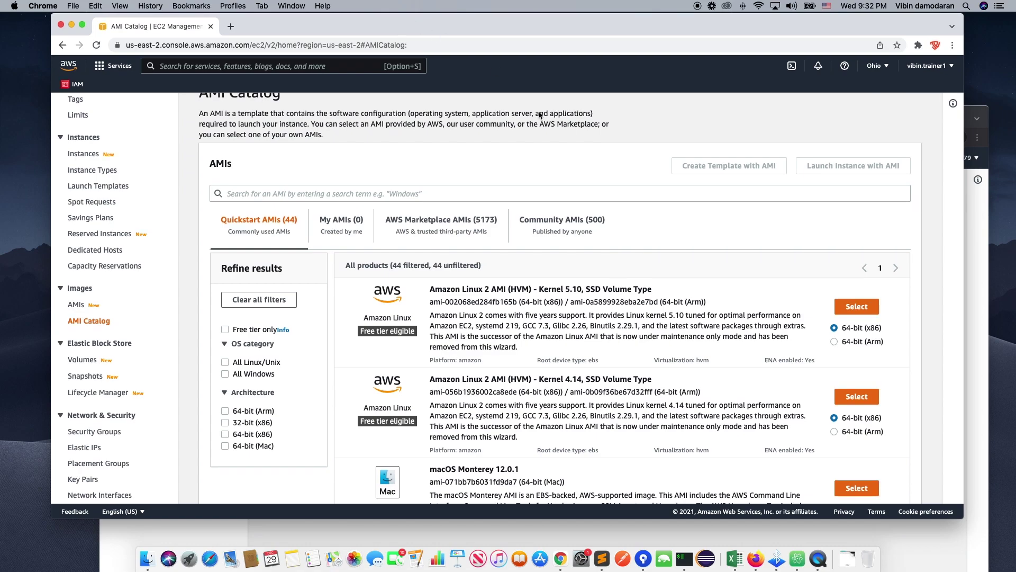
left_click(85, 360)
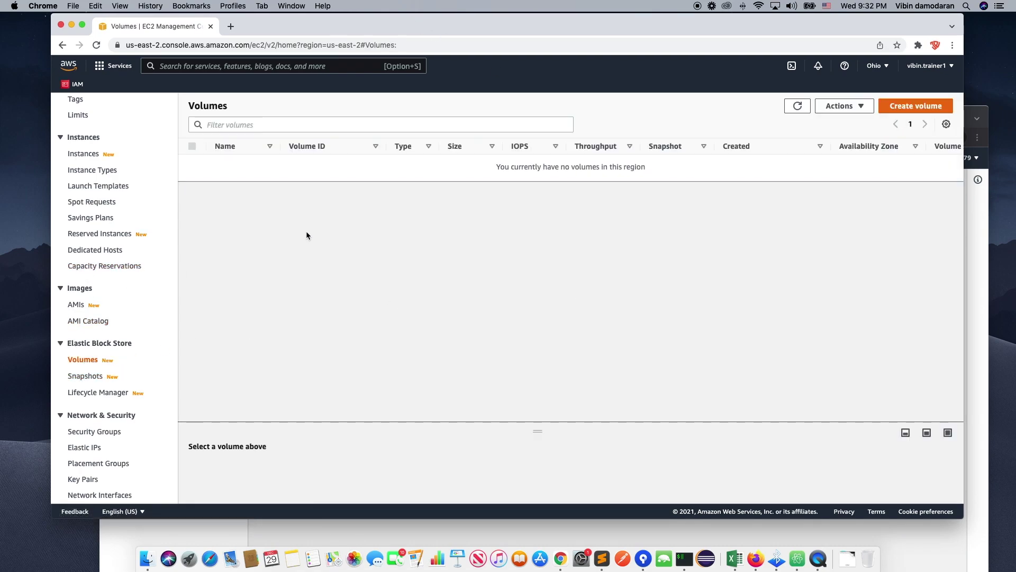
Open the Elastic Block Store Snapshots list, which shows no snapshots in this region.
left_click(87, 377)
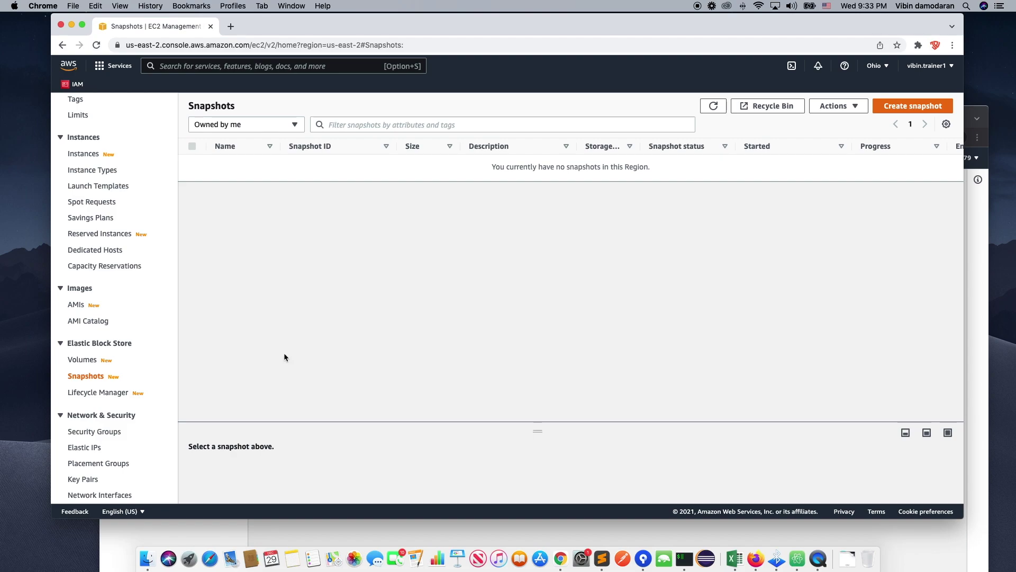
scroll(148, 428, "down", 5)
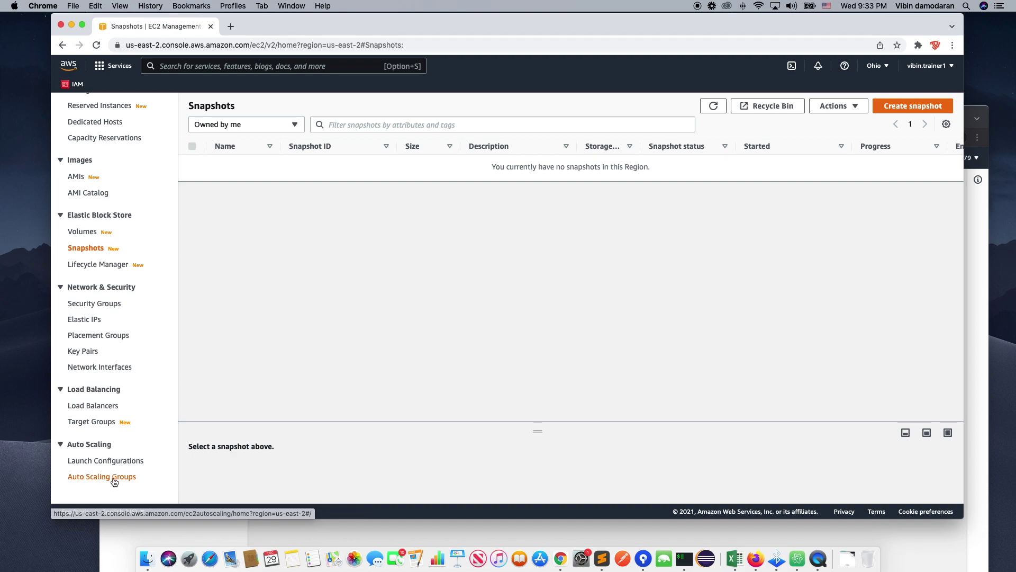
scroll(125, 355, "up", 5)
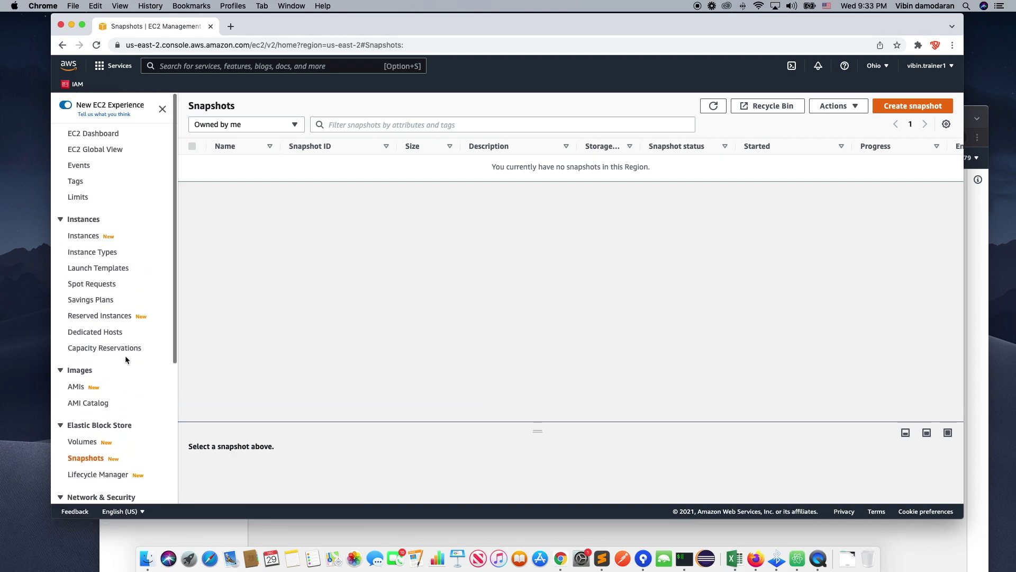
Scan the EC2 Dashboard, confirm Instances (running) is empty, and start Launch instances.
left_click(103, 134)
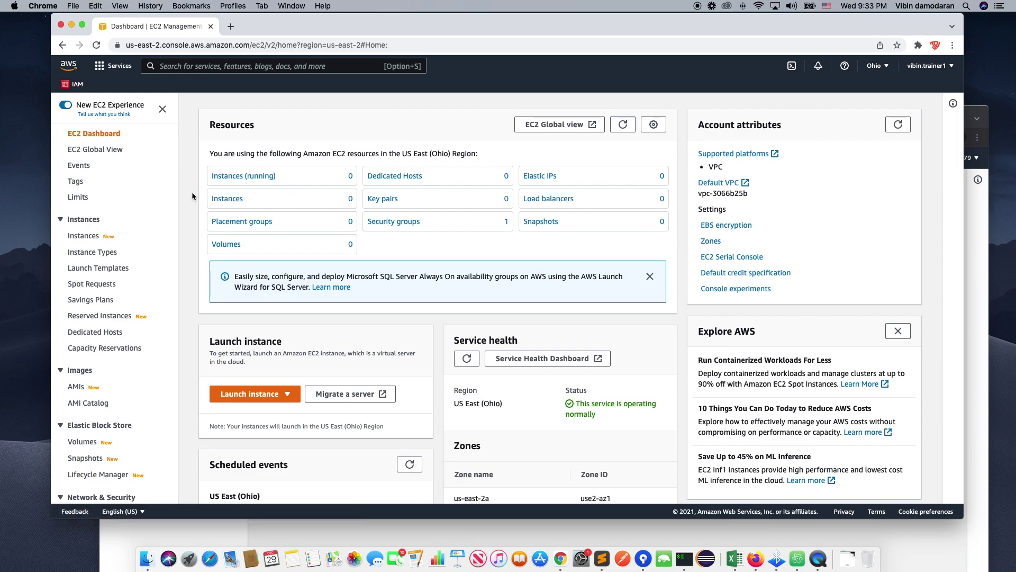
left_click_drag(362, 30, 360, 34)
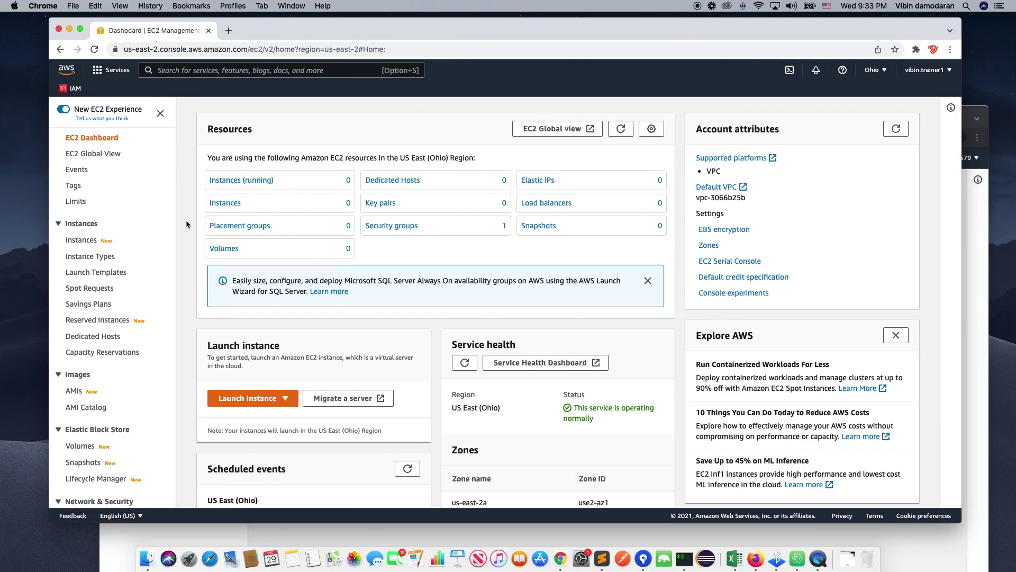
scroll(467, 339, "down", 3)
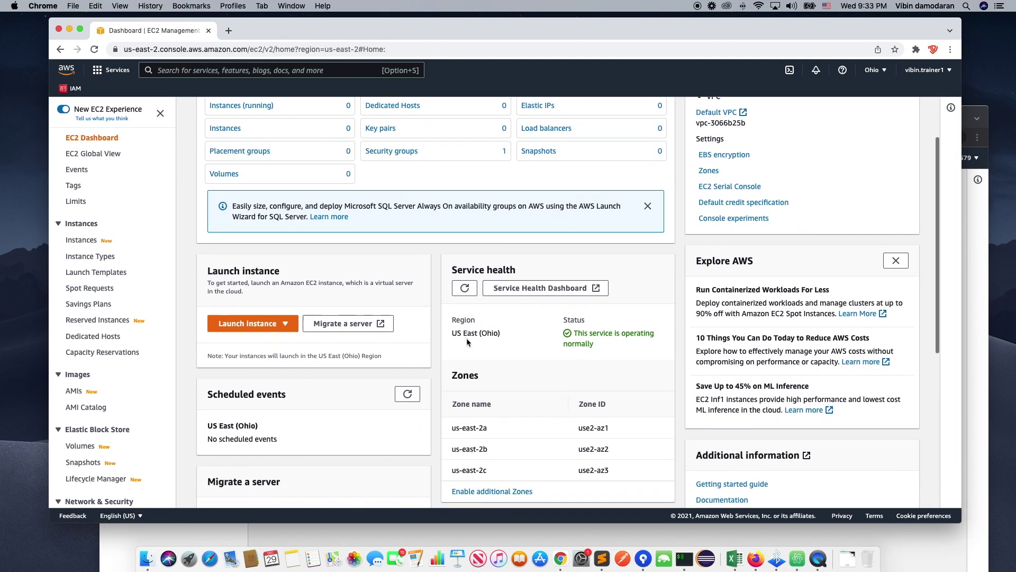
scroll(464, 344, "up", 3)
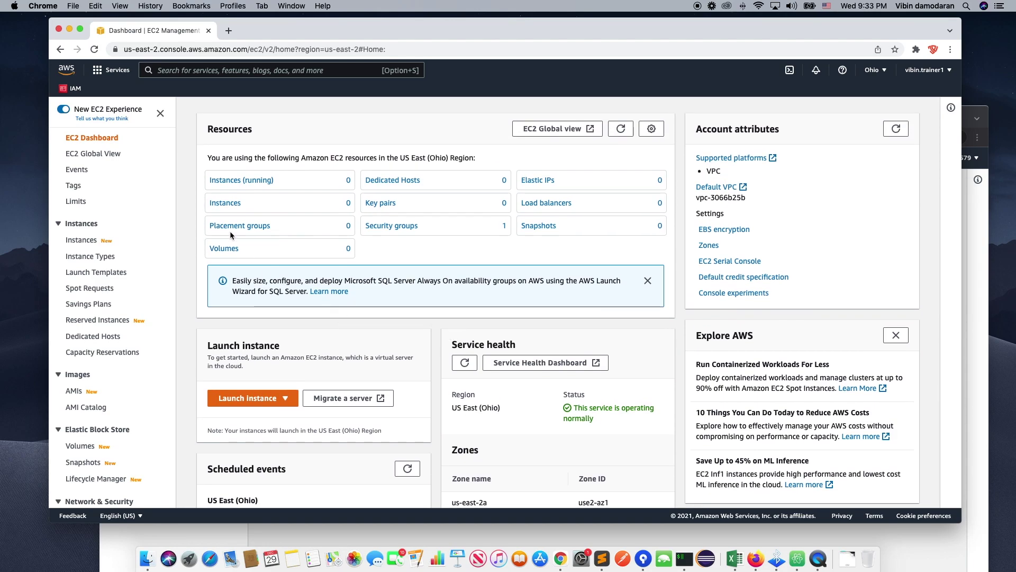
scroll(249, 317, "down", 3)
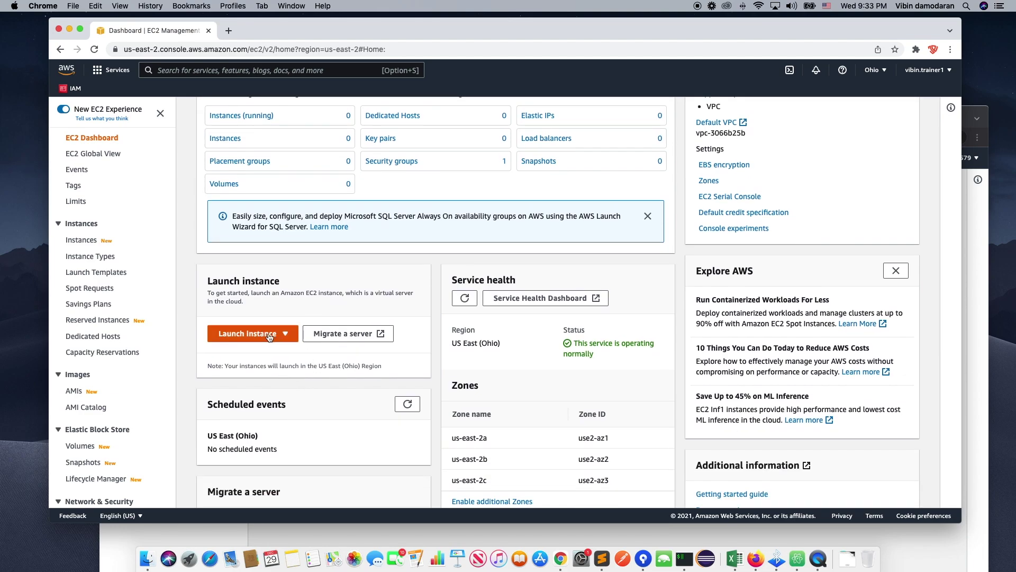
scroll(269, 336, "down", 4)
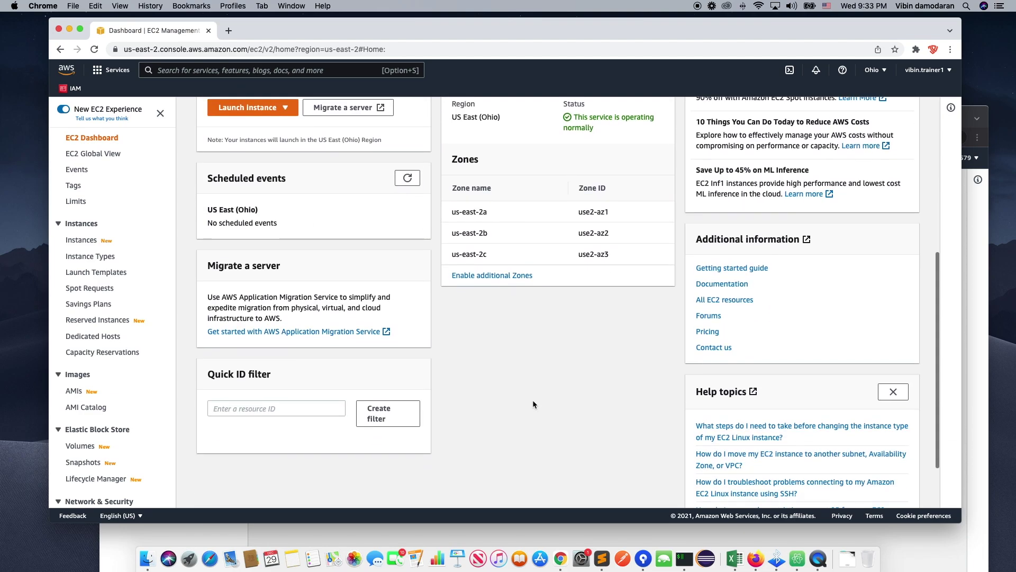
scroll(533, 400, "up", 5)
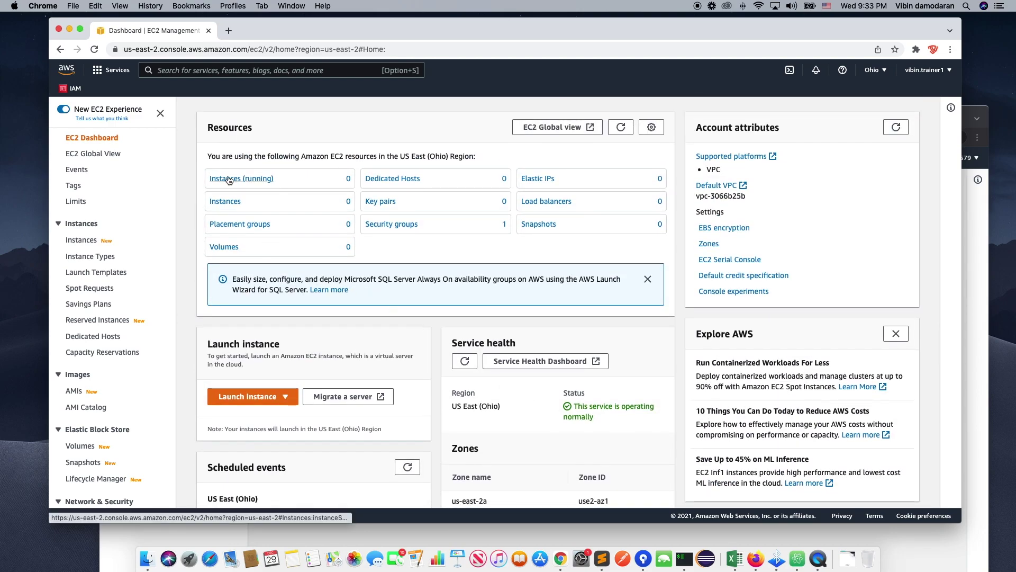
left_click(233, 180)
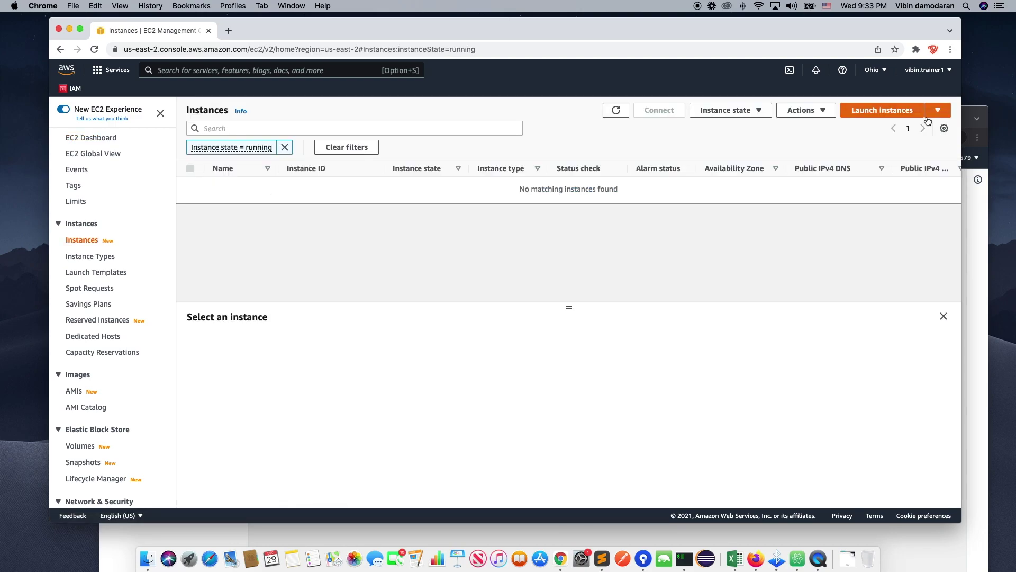
left_click(875, 114)
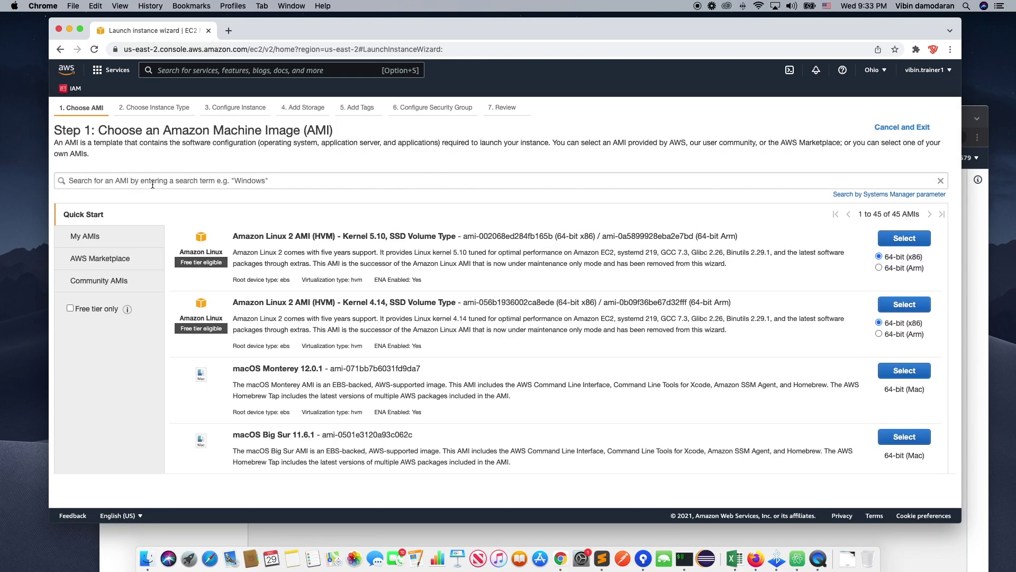
Focus the AMI search box and scroll the 45 Quick Start AMIs in Step 1.
left_click_drag(354, 21, 351, 22)
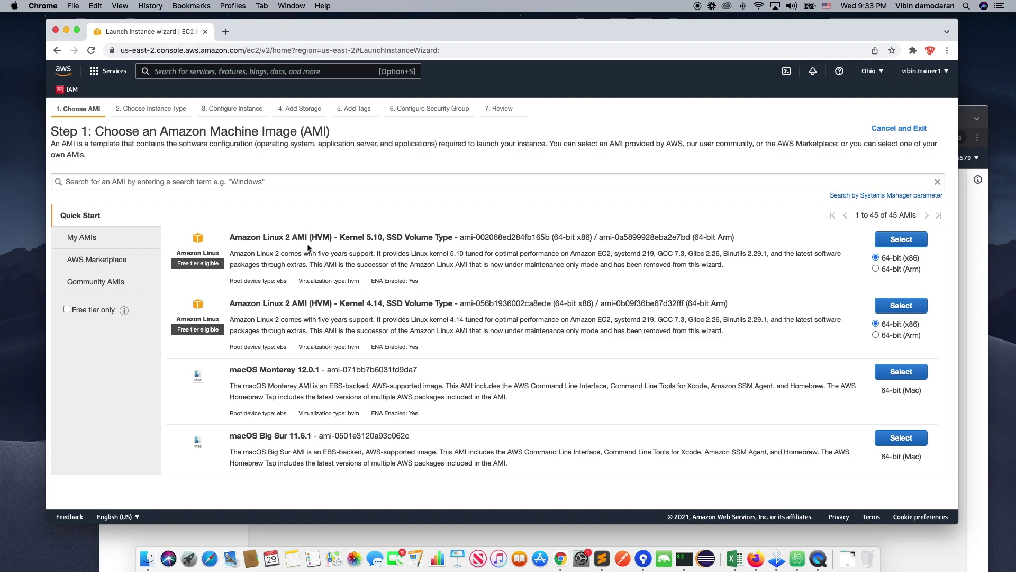
left_click(152, 180)
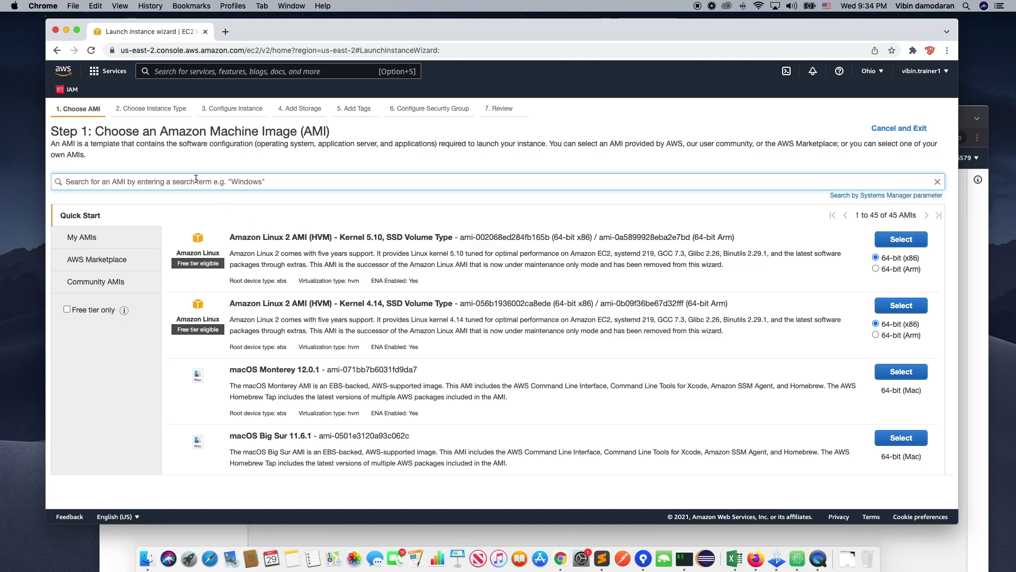
scroll(370, 328, "down", 3)
scroll(158, 307, "up", 3)
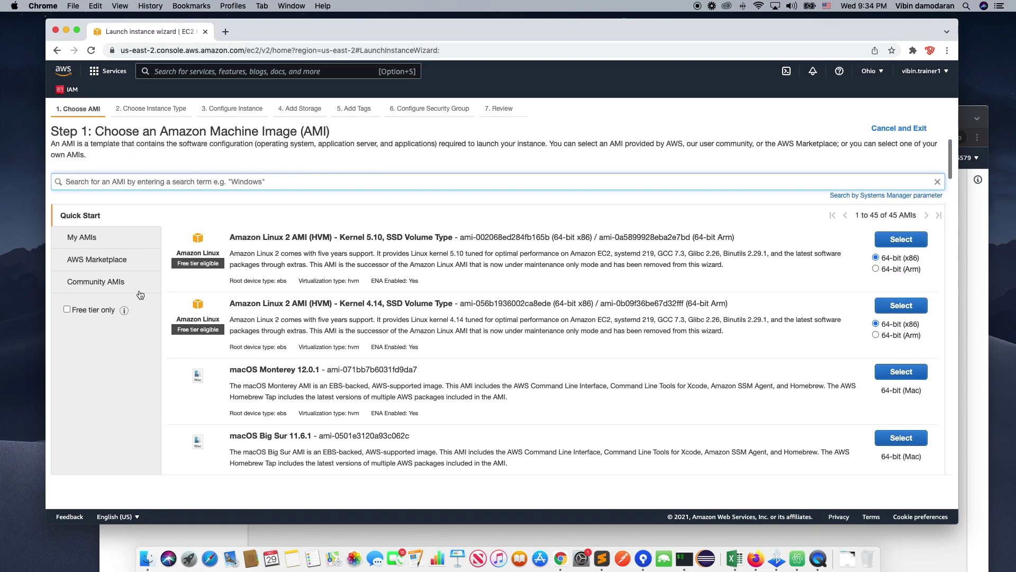
Scroll through the AWS Marketplace featured software and categories, then switch to Community AMIs.
left_click(109, 262)
scroll(630, 381, "down", 1)
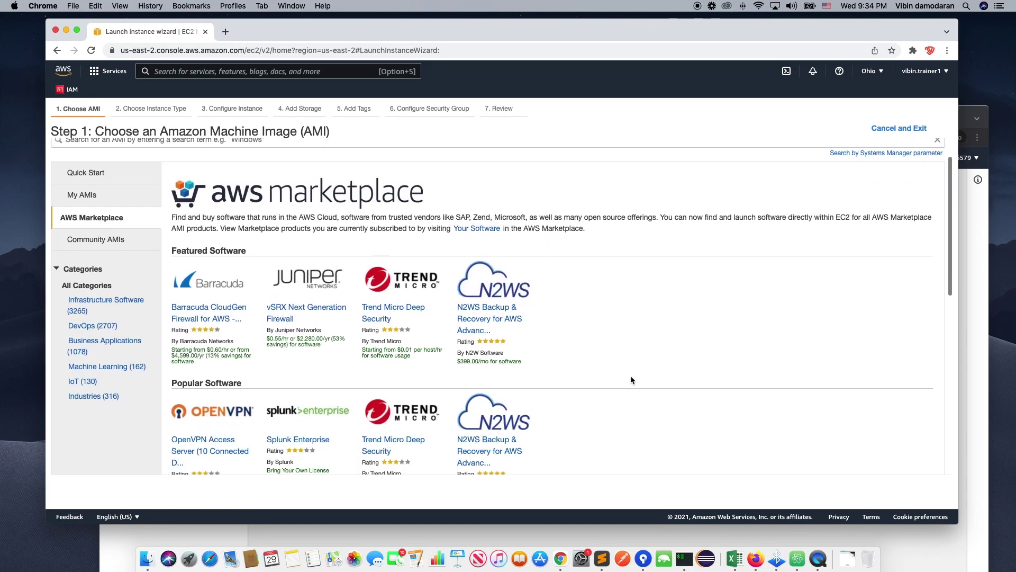
scroll(614, 373, "down", 5)
scroll(394, 382, "down", 6)
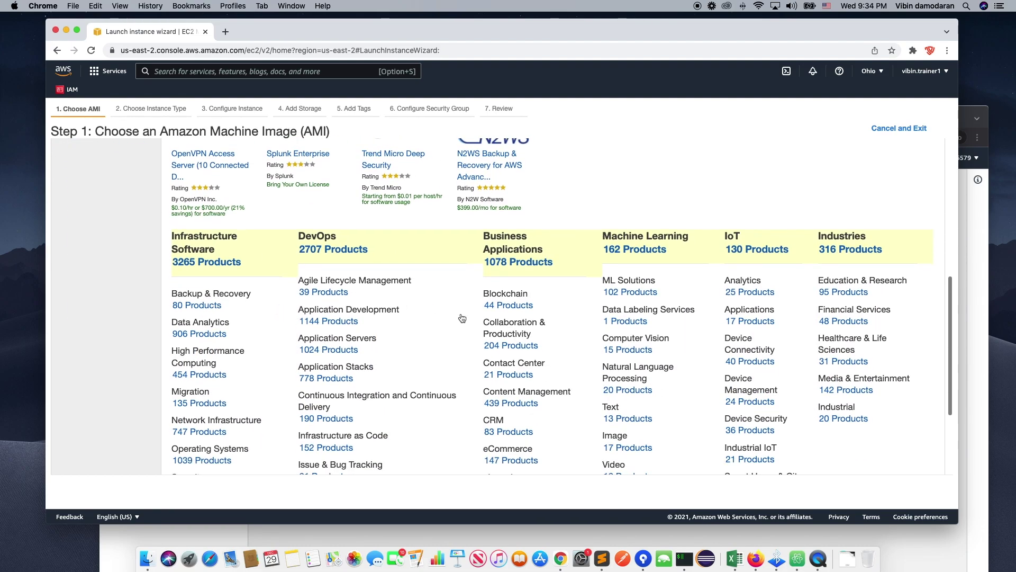
scroll(398, 328, "up", 9)
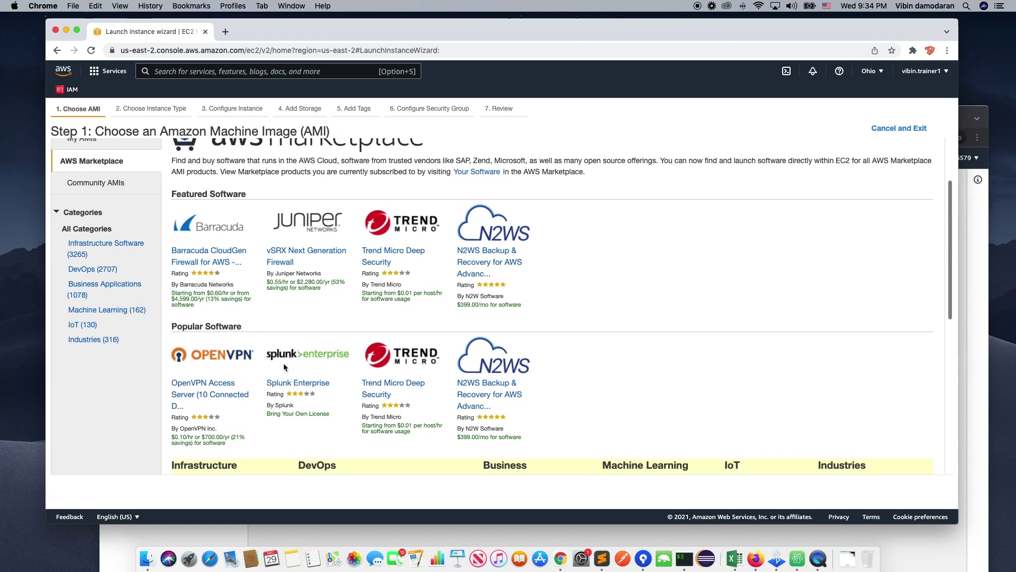
scroll(284, 367, "up", 1)
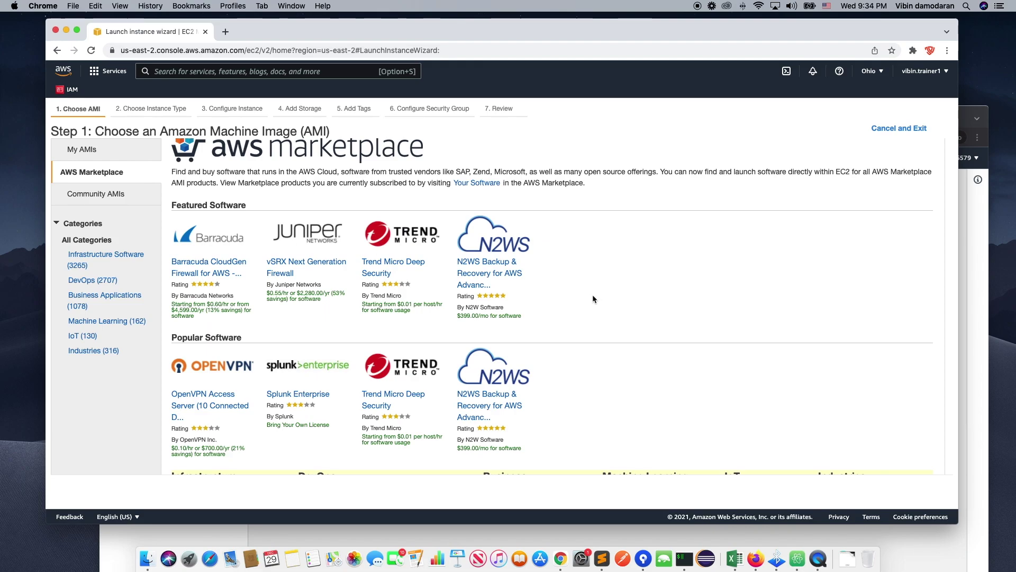
scroll(592, 298, "up", 3)
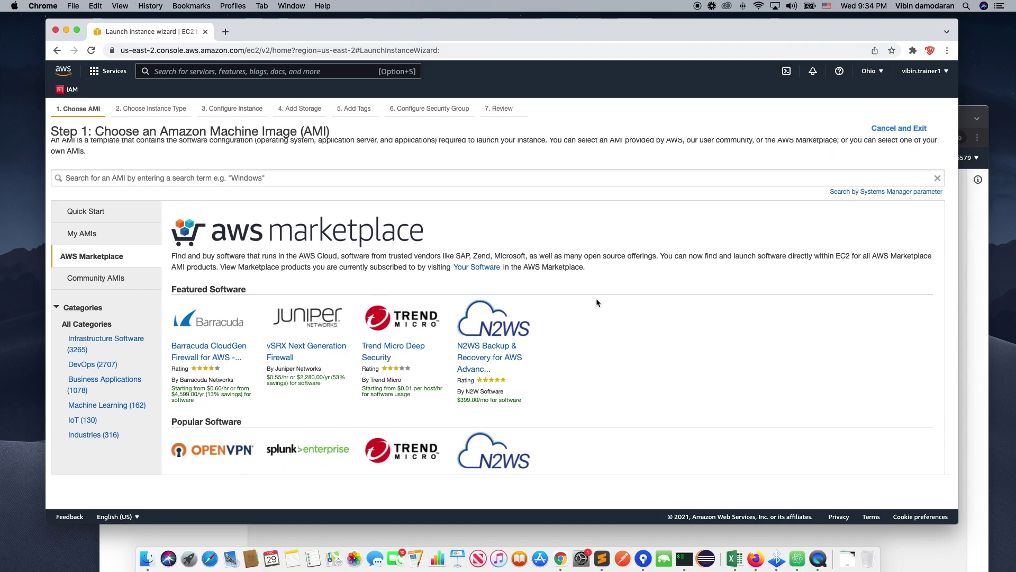
scroll(595, 304, "down", 6)
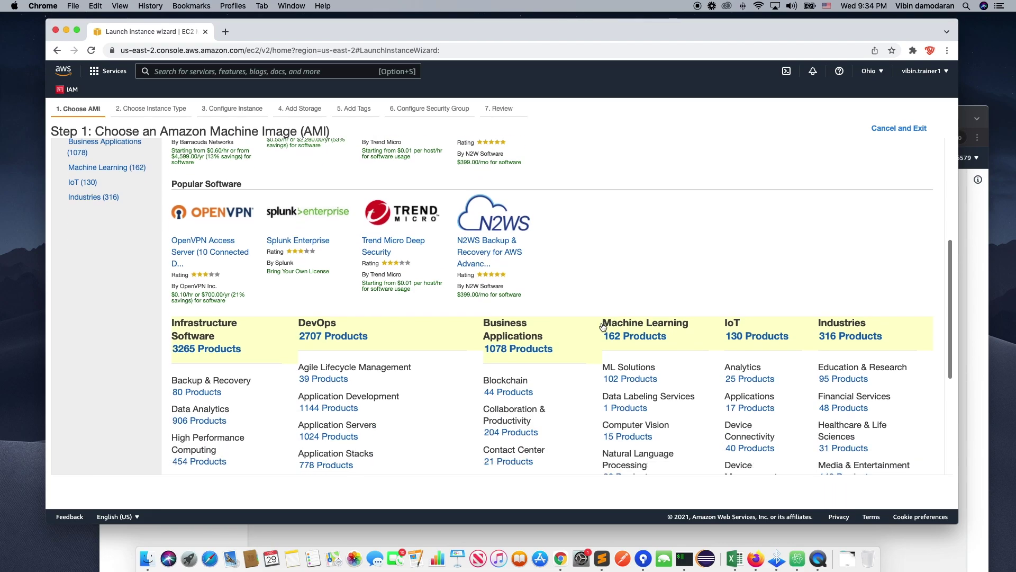
scroll(582, 324, "down", 3)
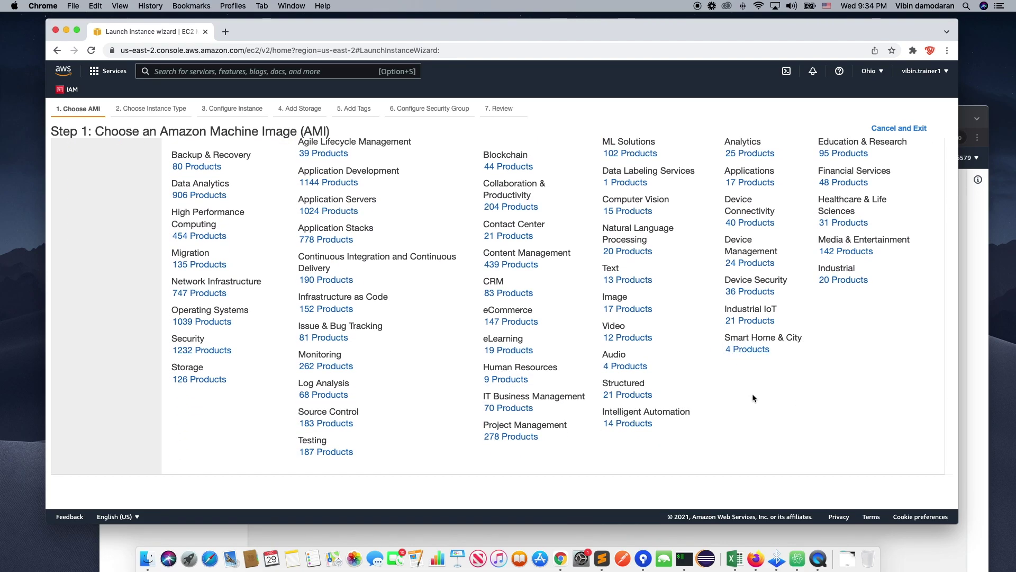
scroll(123, 377, "up", 10)
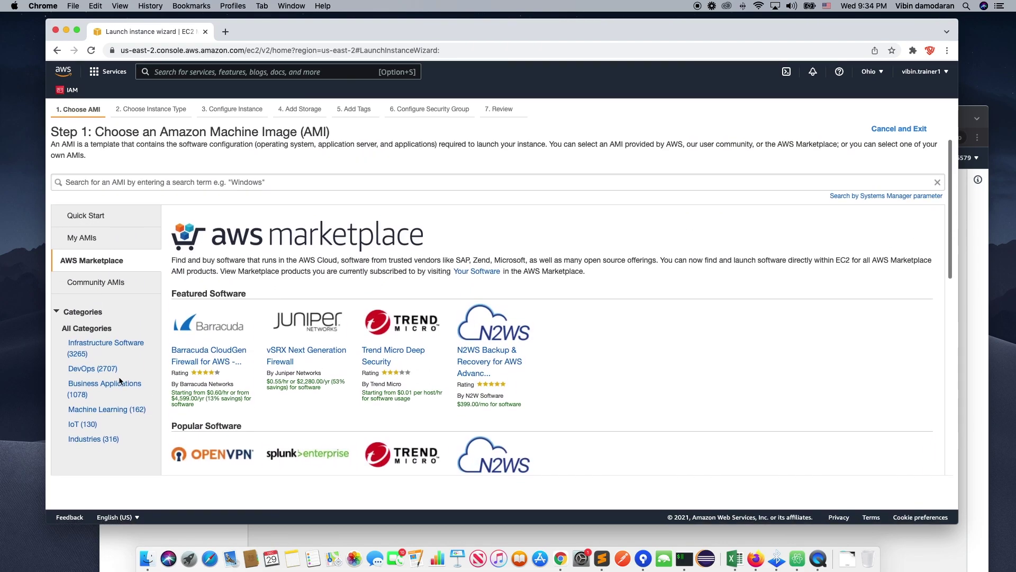
left_click(94, 282)
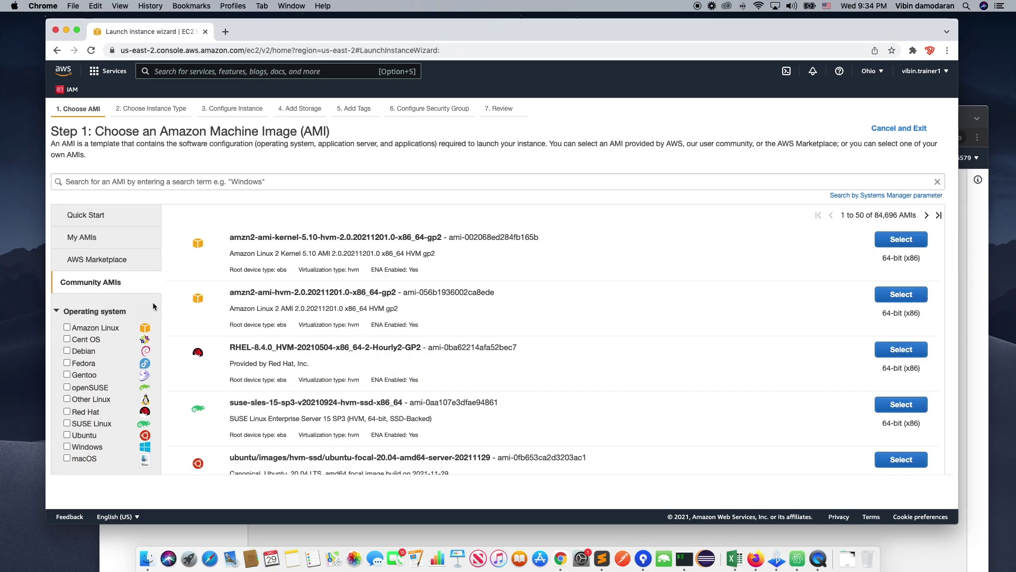
Filter community AMIs to macOS, then select Amazon Linux 2 AMI (HVM) Kernel 5.10 from Quick Start.
scroll(110, 340, "down", 3)
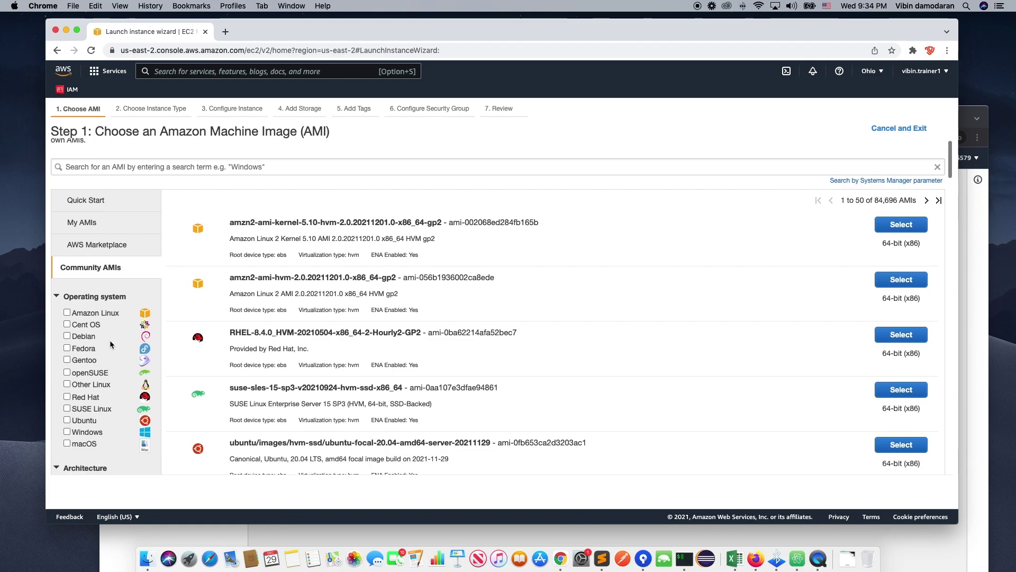
scroll(97, 343, "down", 3)
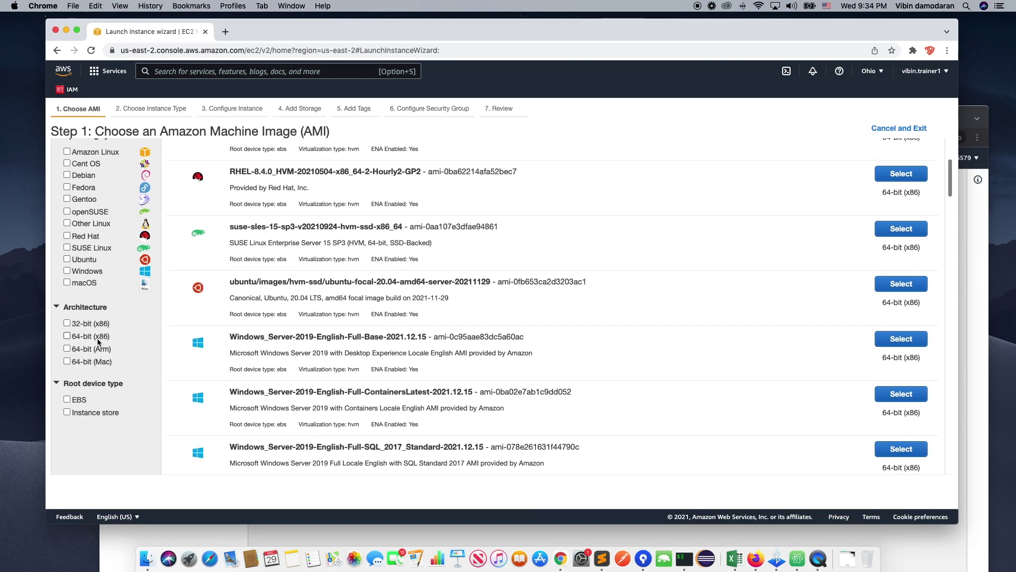
left_click(67, 283)
scroll(335, 278, "up", 6)
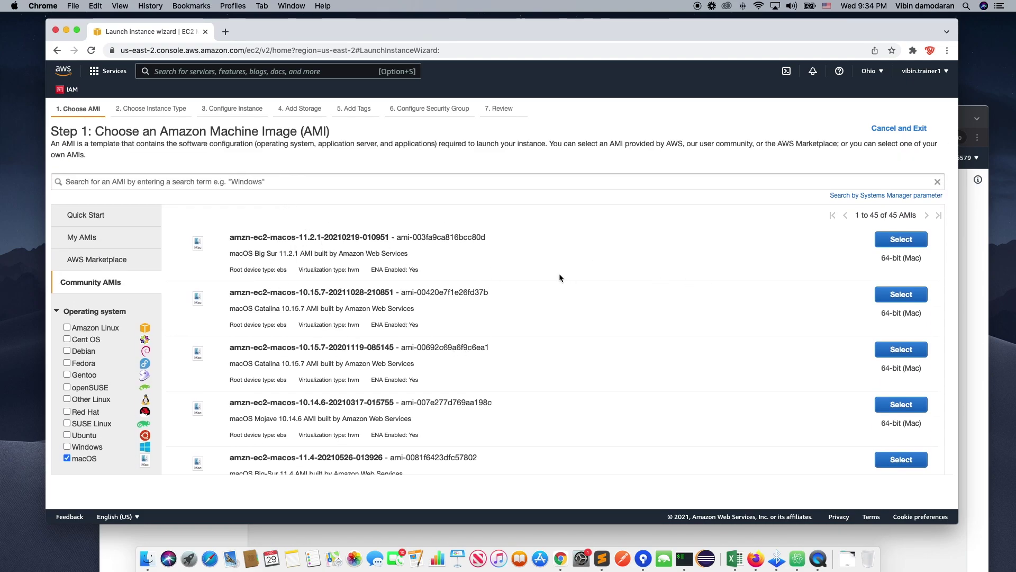
left_click(88, 223)
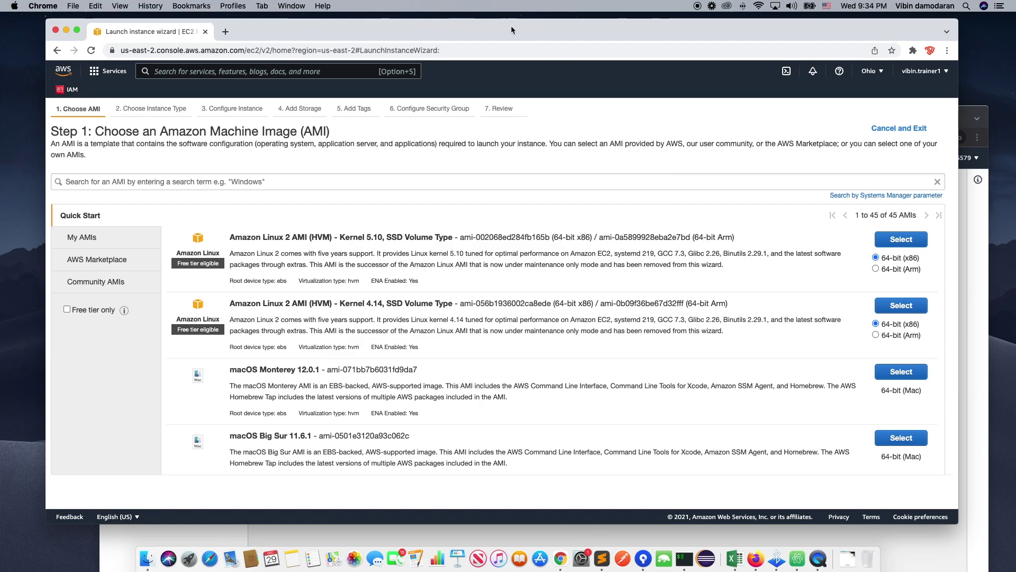
left_click_drag(511, 26, 512, 19)
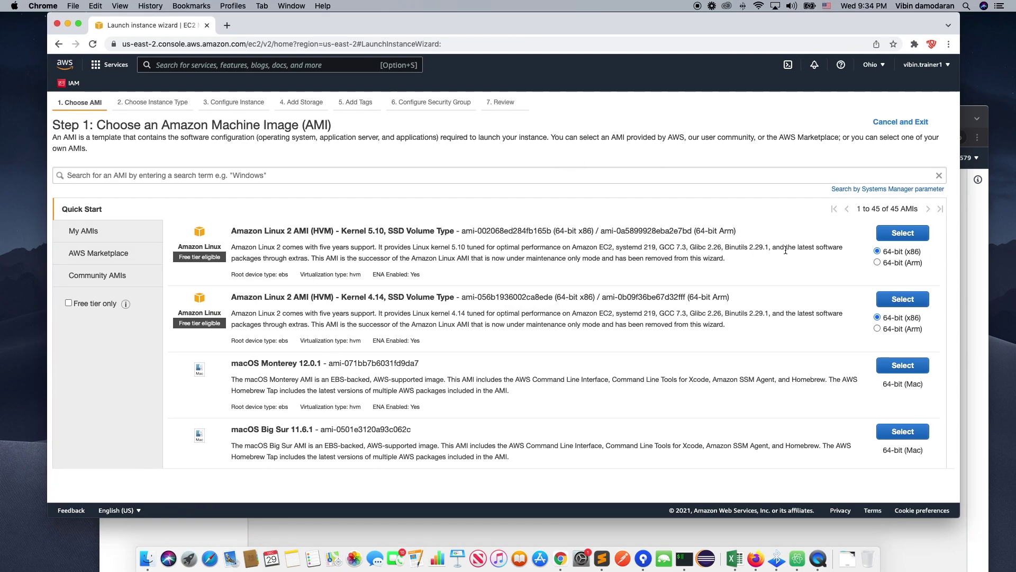
left_click(903, 233)
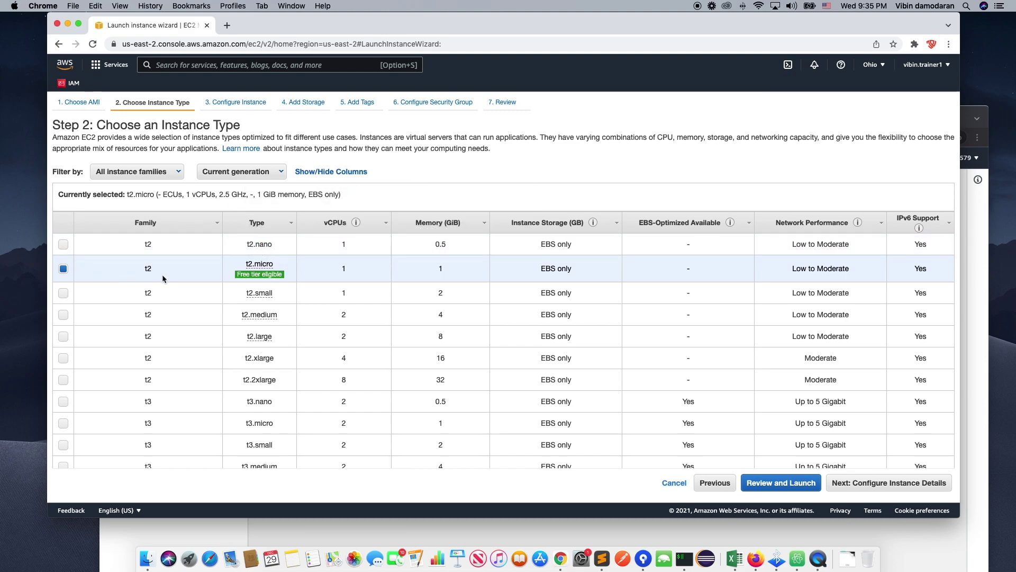
Scroll the instance type table, leaving t2.micro (1 vCPU, 1 GiB, free tier) selected.
mouse_move(254, 276)
scroll(259, 354, "down", 10)
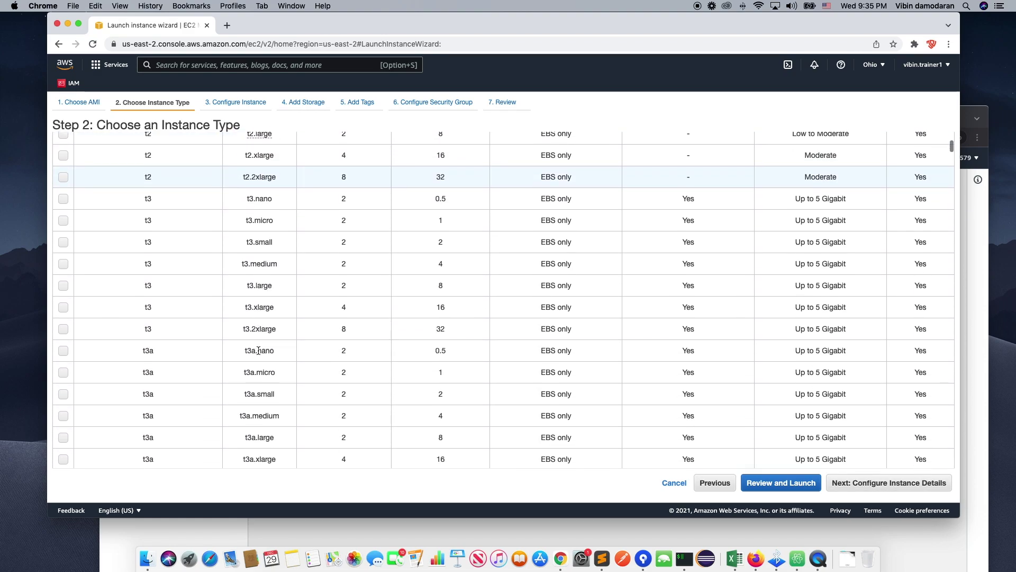
scroll(250, 351, "down", 2)
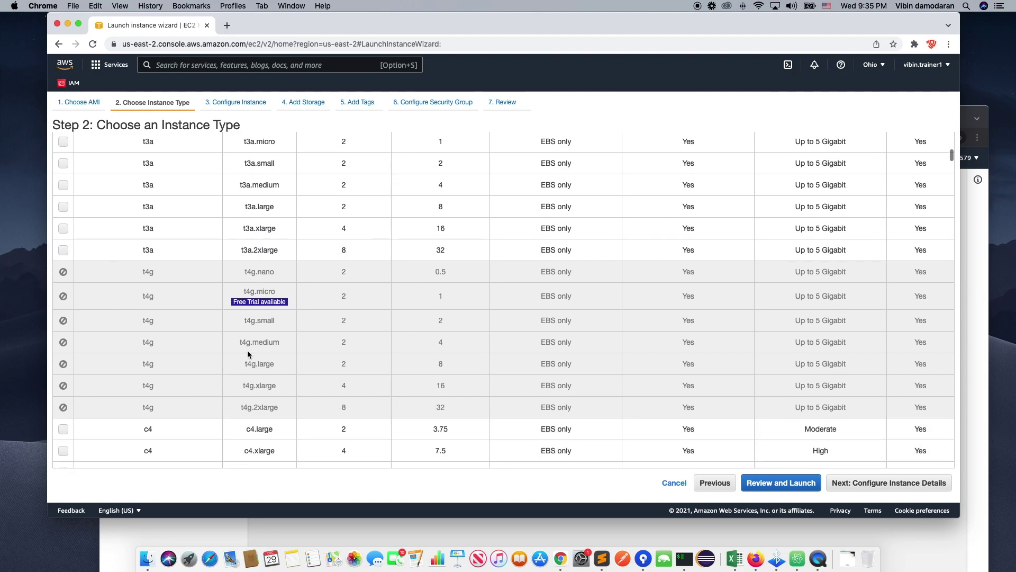
scroll(248, 346, "down", 5)
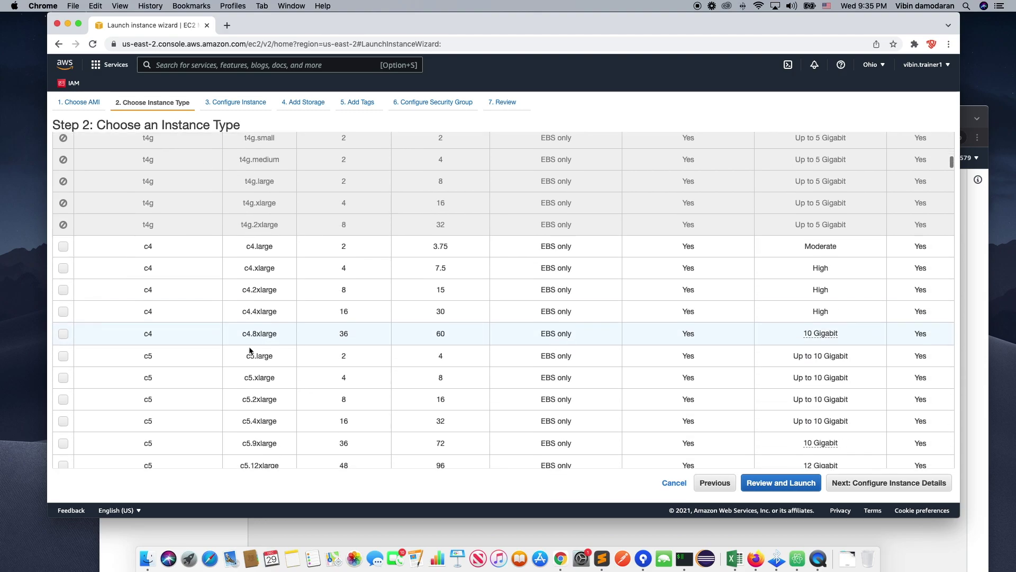
scroll(533, 334, "up", 4)
scroll(532, 329, "up", 10)
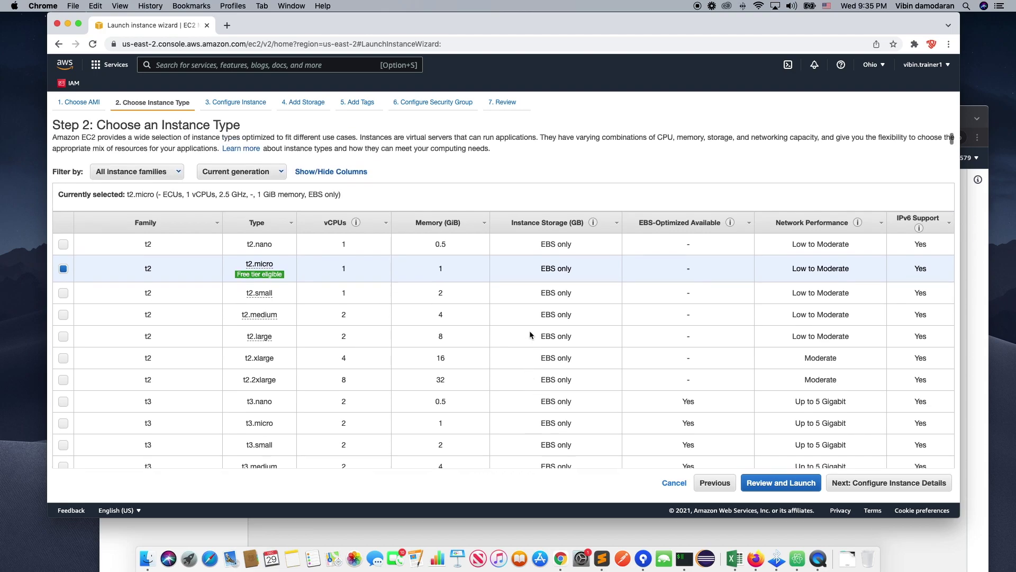
Proceed to Configure Instance Details, keeping Number of instances at 1 on the default VPC.
left_click(867, 482)
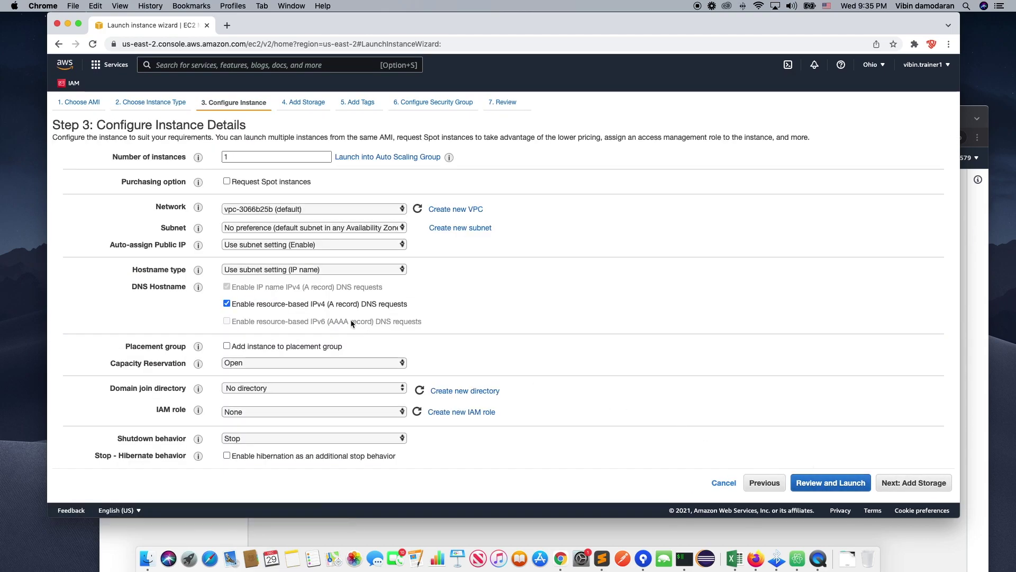
left_click(238, 156)
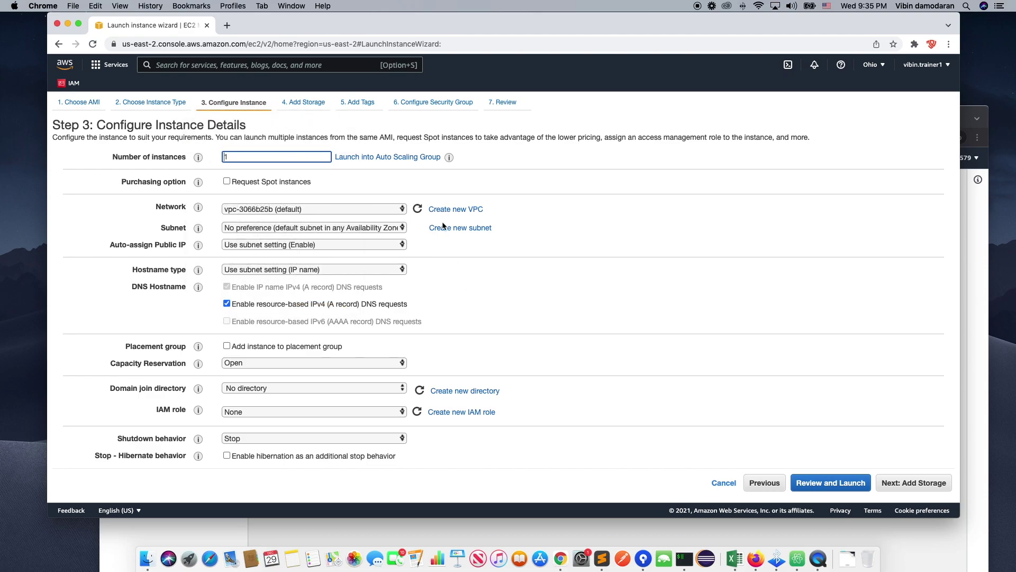
left_click(326, 171)
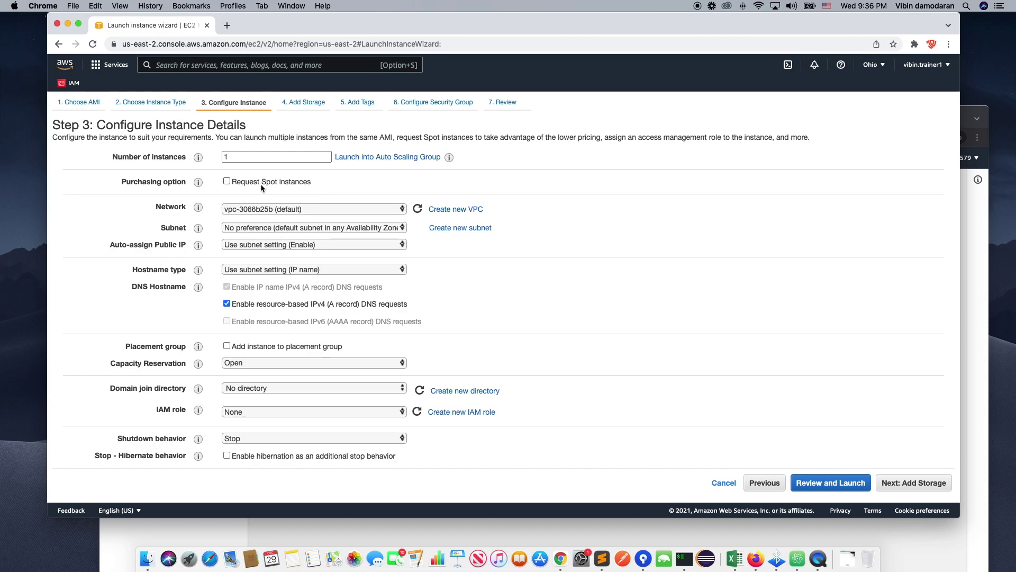
scroll(378, 244, "down", 1)
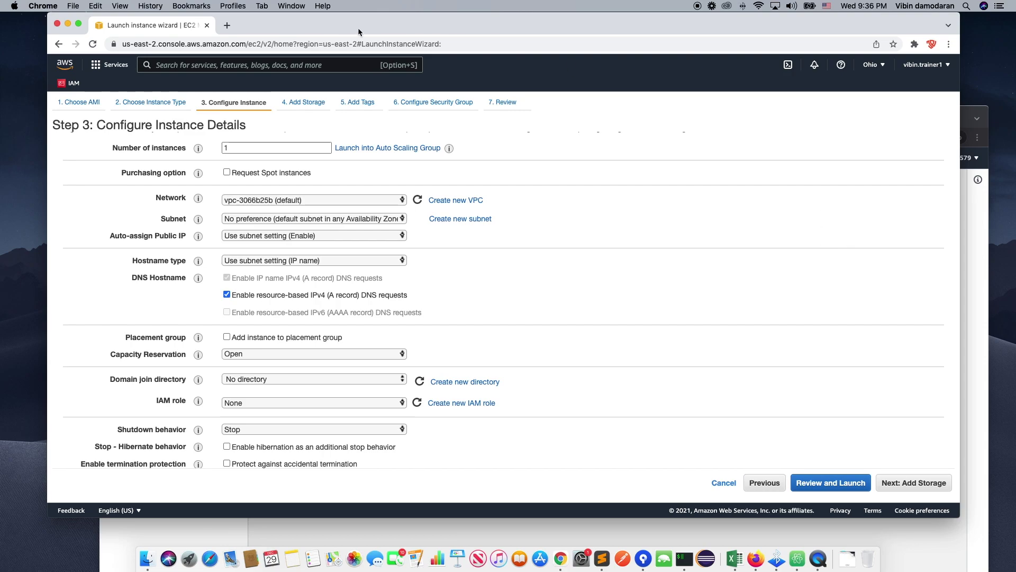
Check the account menu, then open the VPC list in a new tab and return to the wizard.
left_click(924, 65)
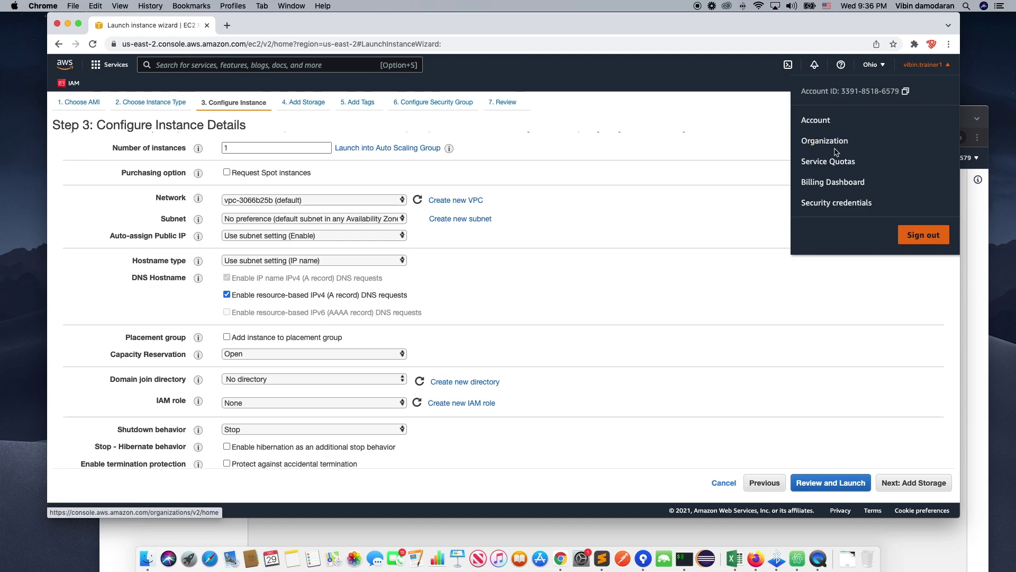
left_click(734, 148)
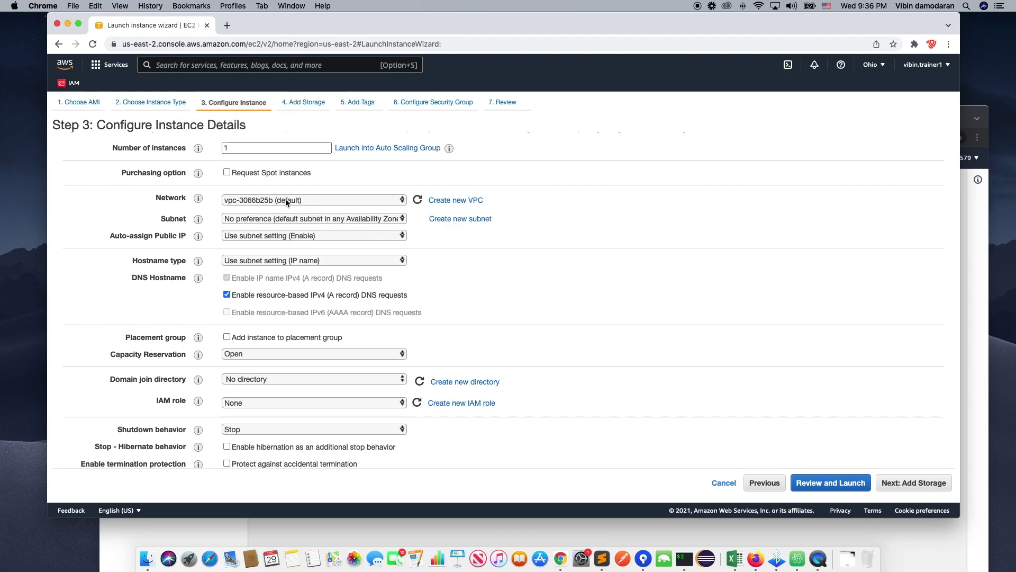
left_click(460, 203)
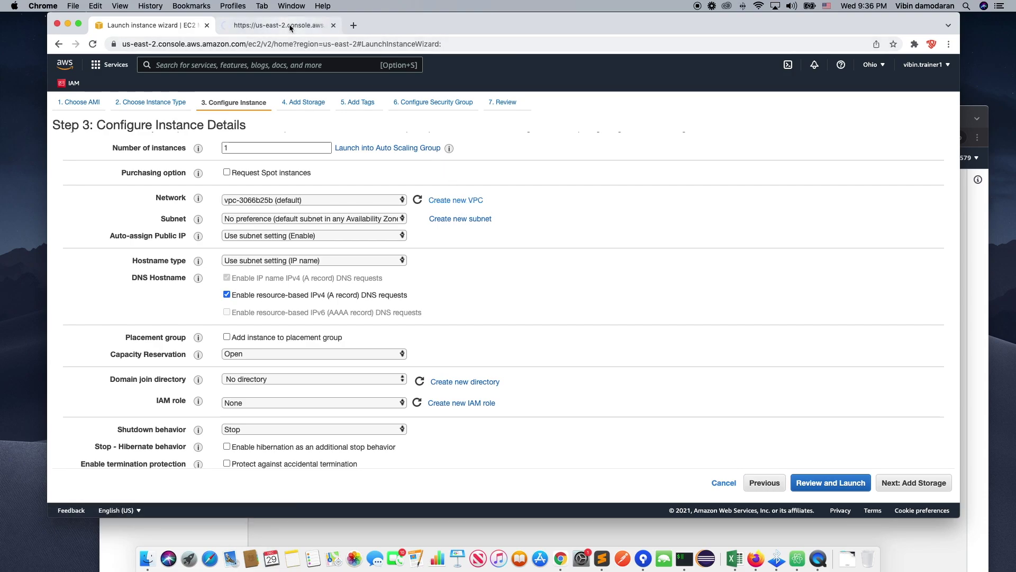
left_click(273, 25)
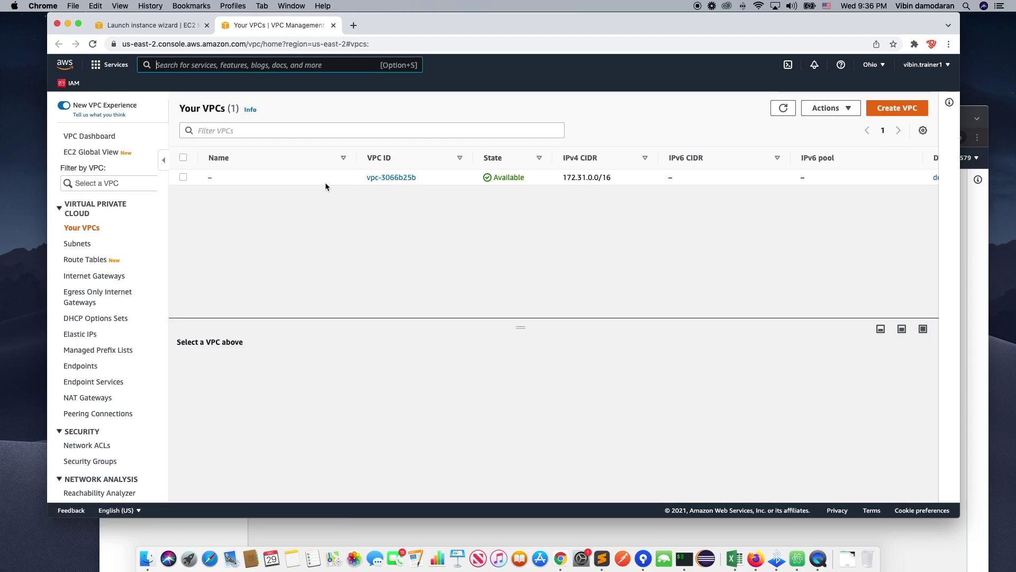
left_click(155, 26)
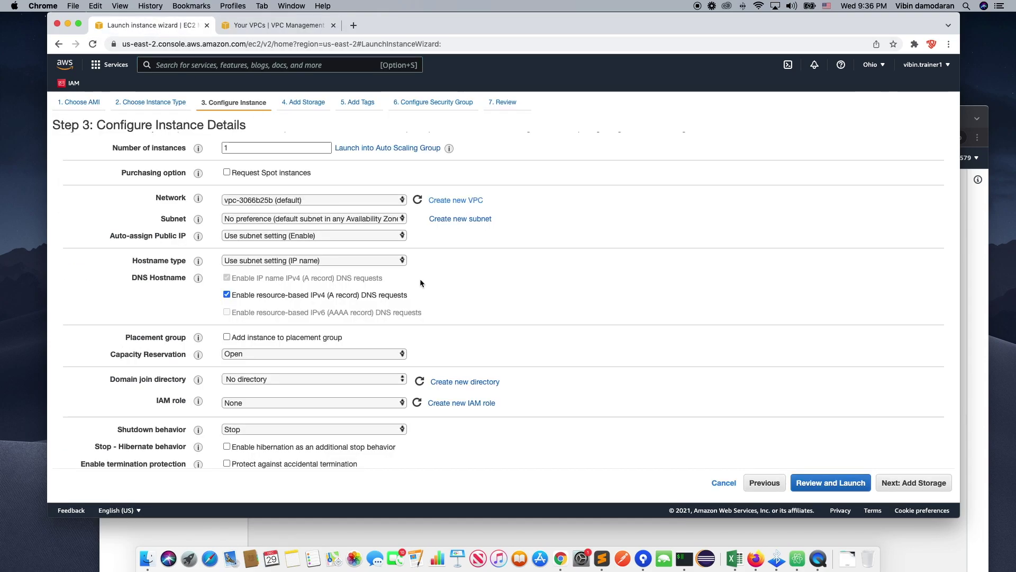
left_click(263, 223)
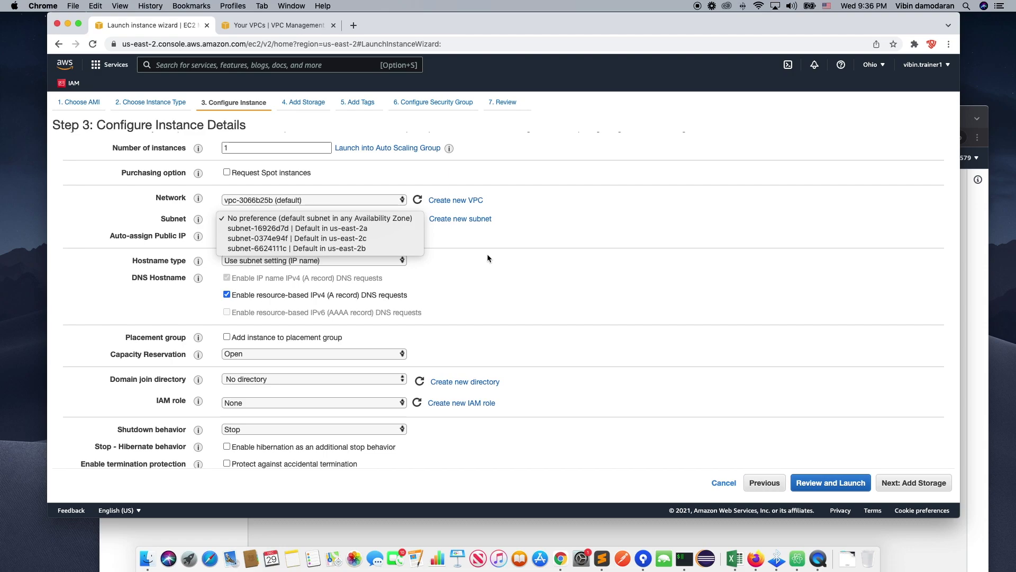
left_click(286, 218)
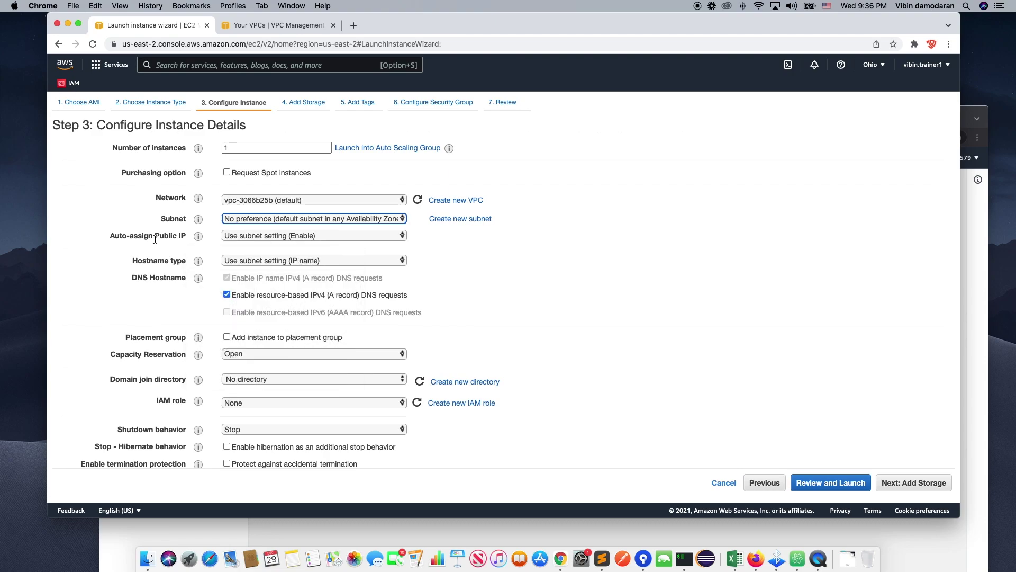
left_click(446, 261)
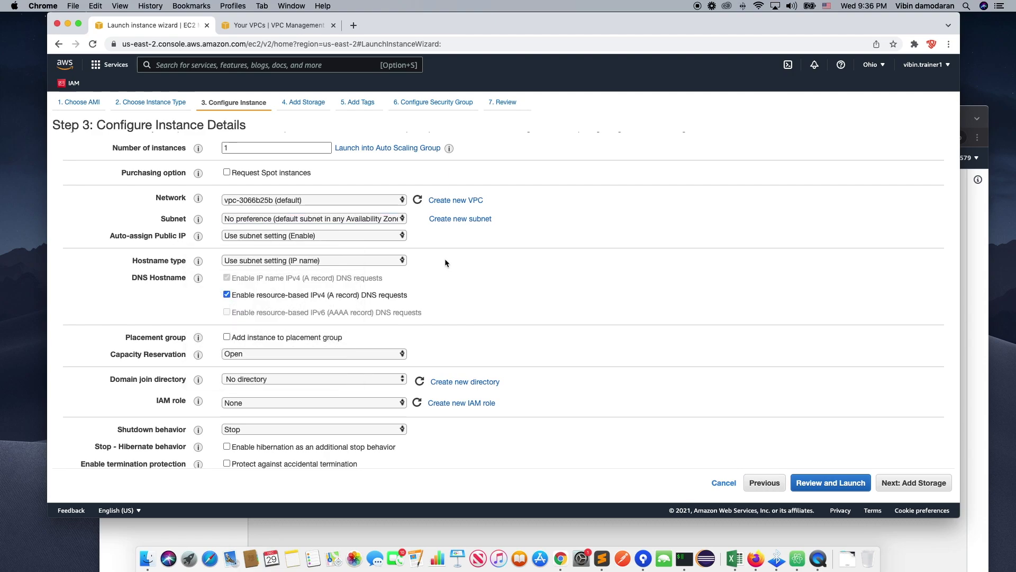
left_click(255, 238)
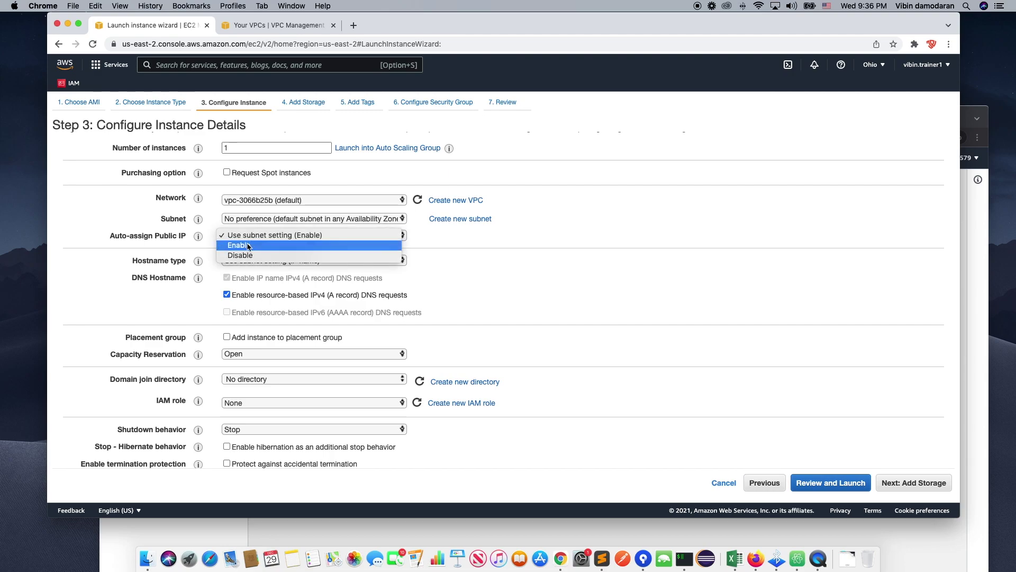
left_click(421, 230)
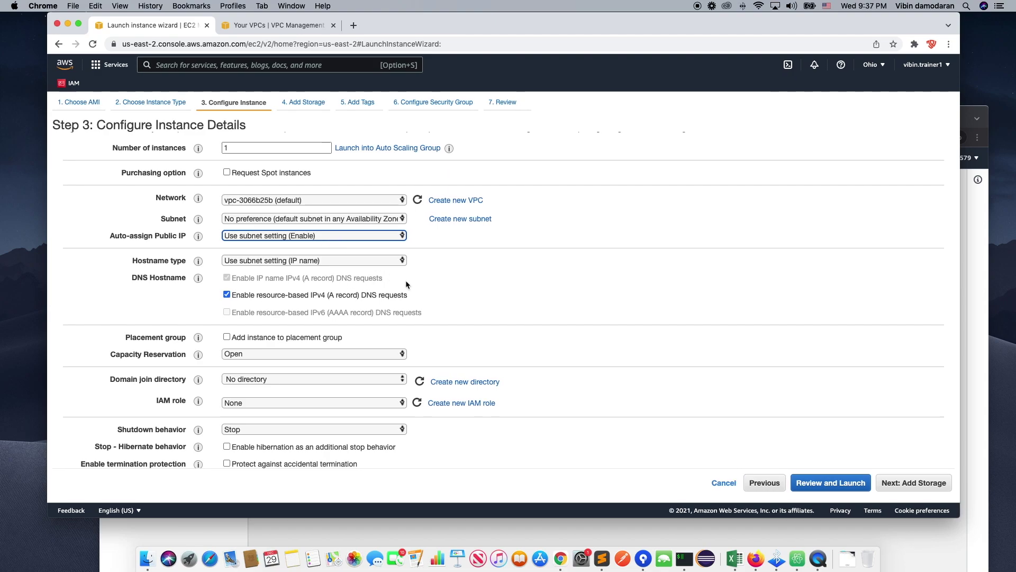
scroll(404, 286, "up", 1)
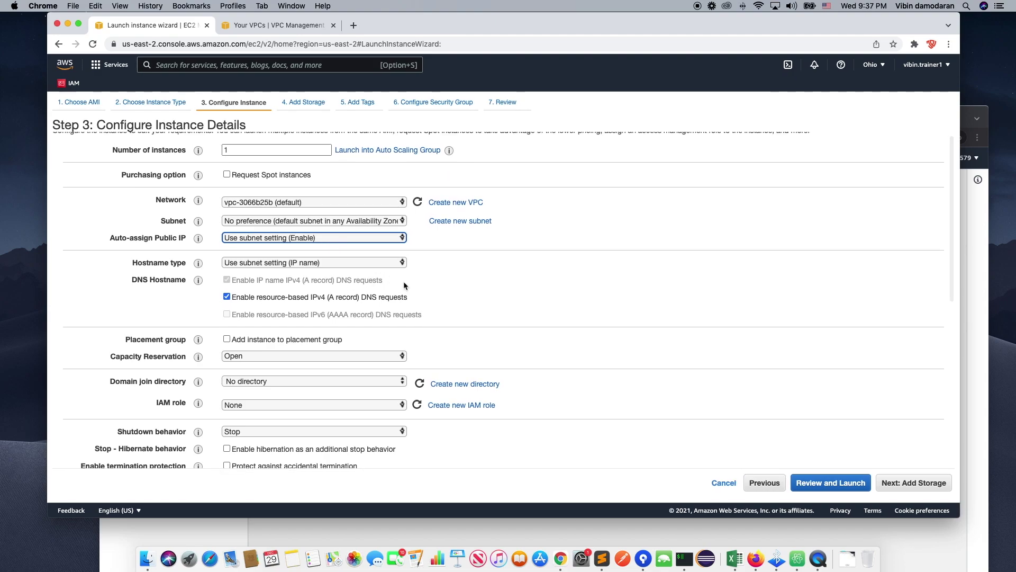
scroll(228, 257, "down", 2)
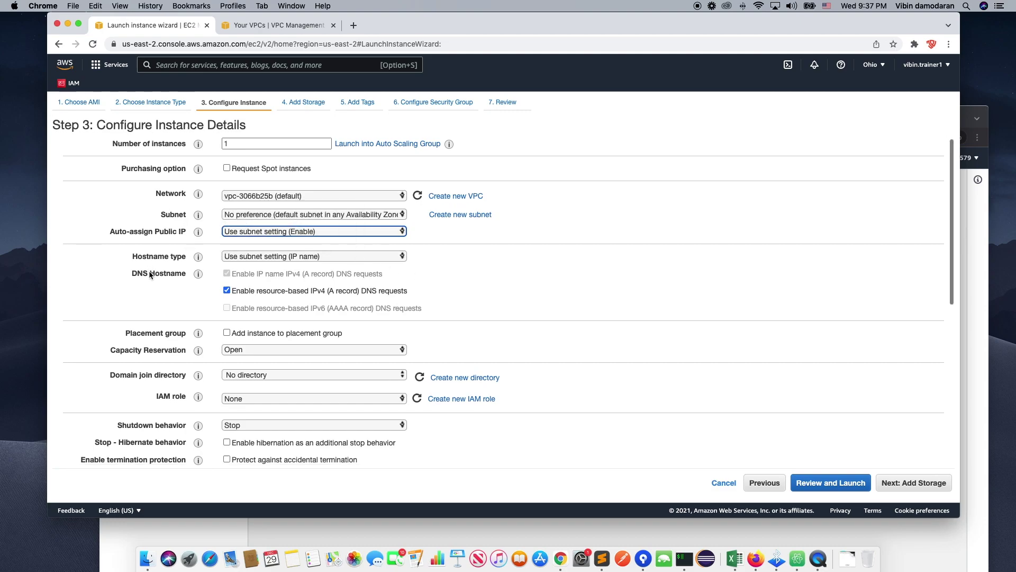
left_click(389, 247)
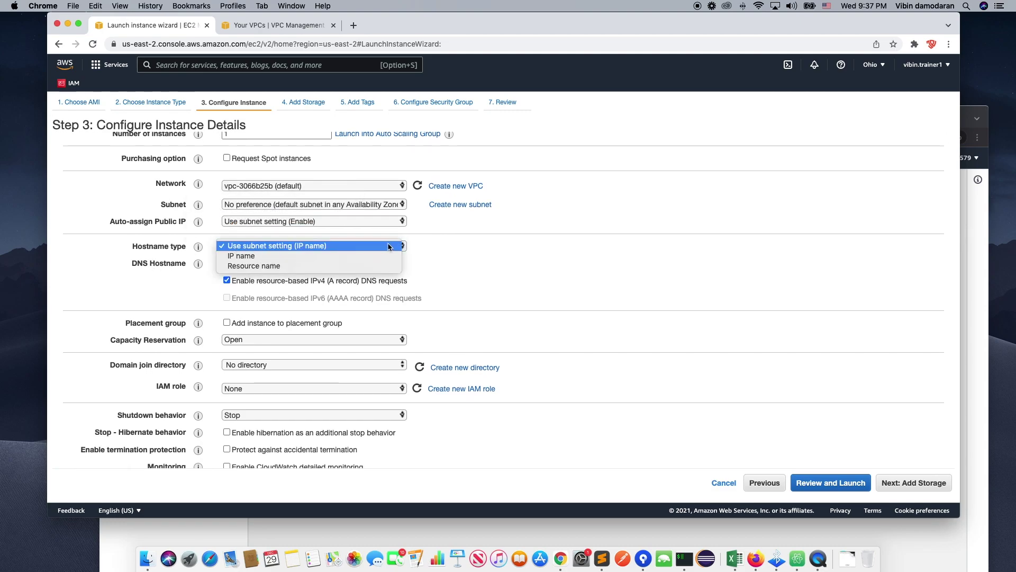
left_click(452, 255)
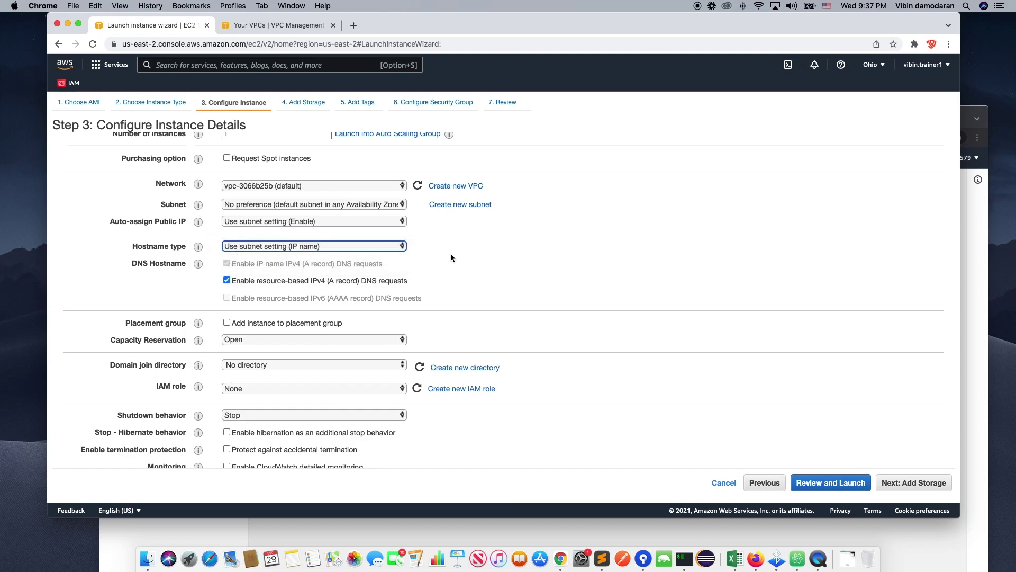
left_click(120, 271)
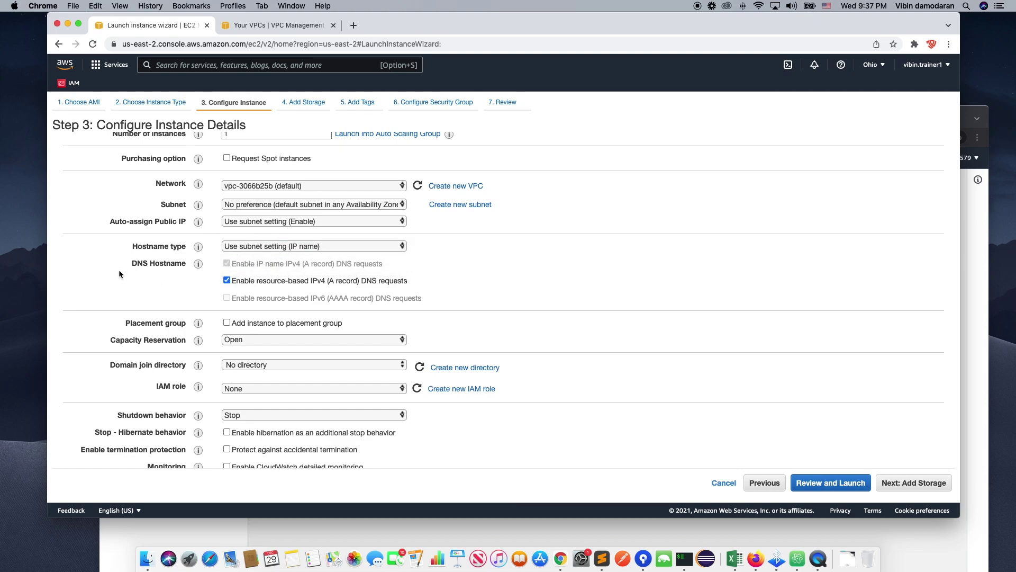
scroll(317, 297, "down", 3)
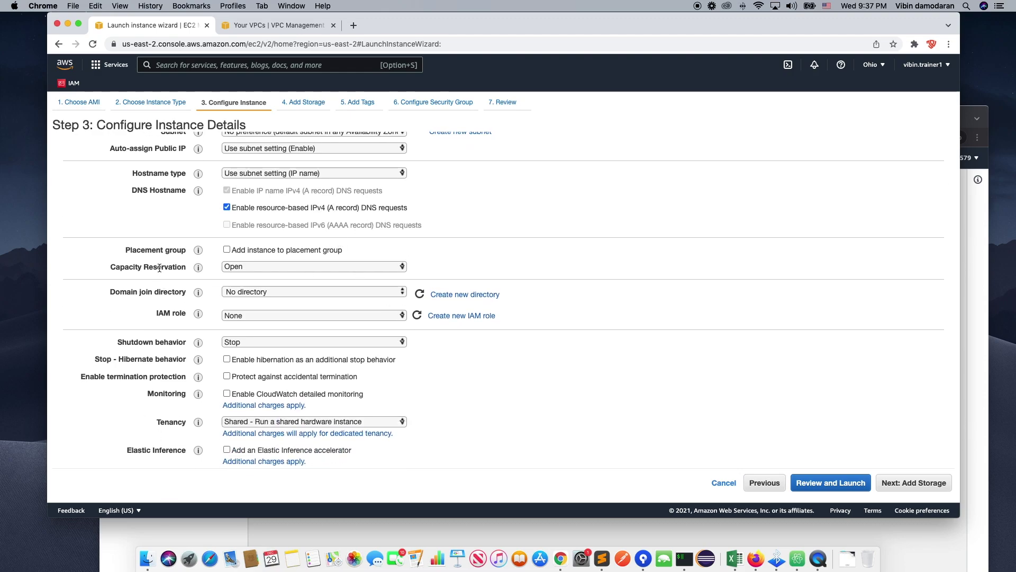
left_click(242, 267)
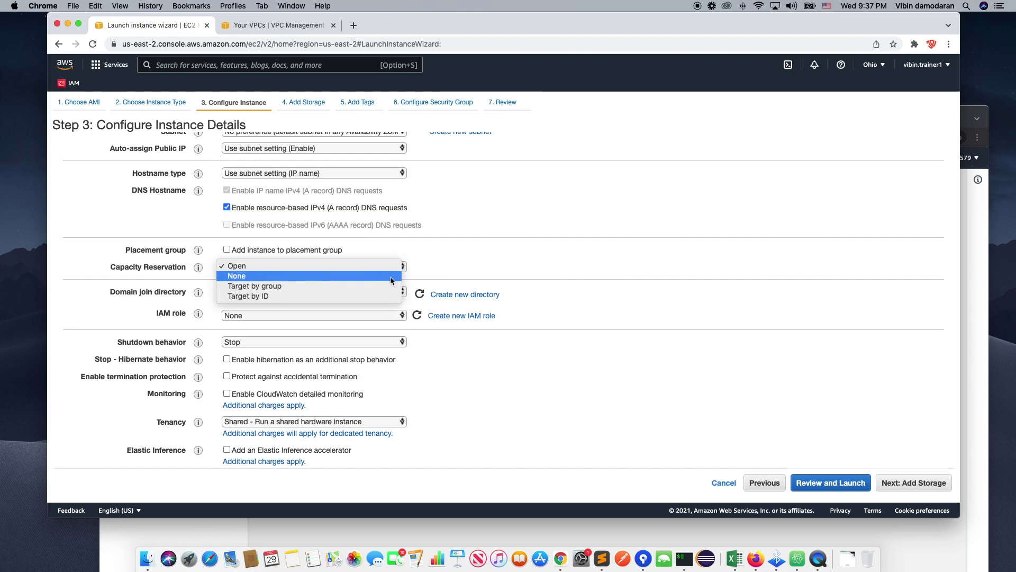
left_click(481, 379)
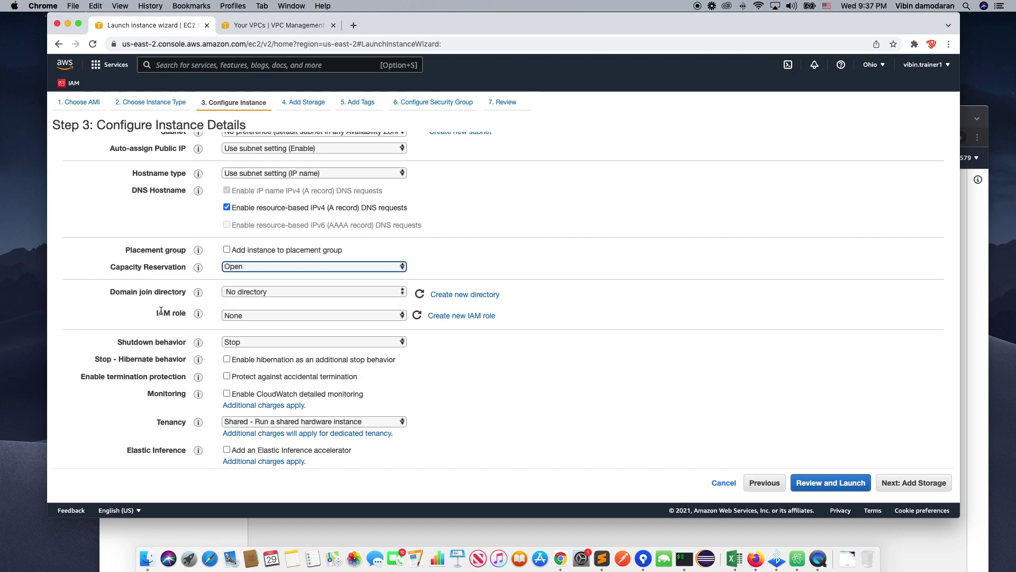
scroll(483, 377, "down", 3)
left_click(516, 361)
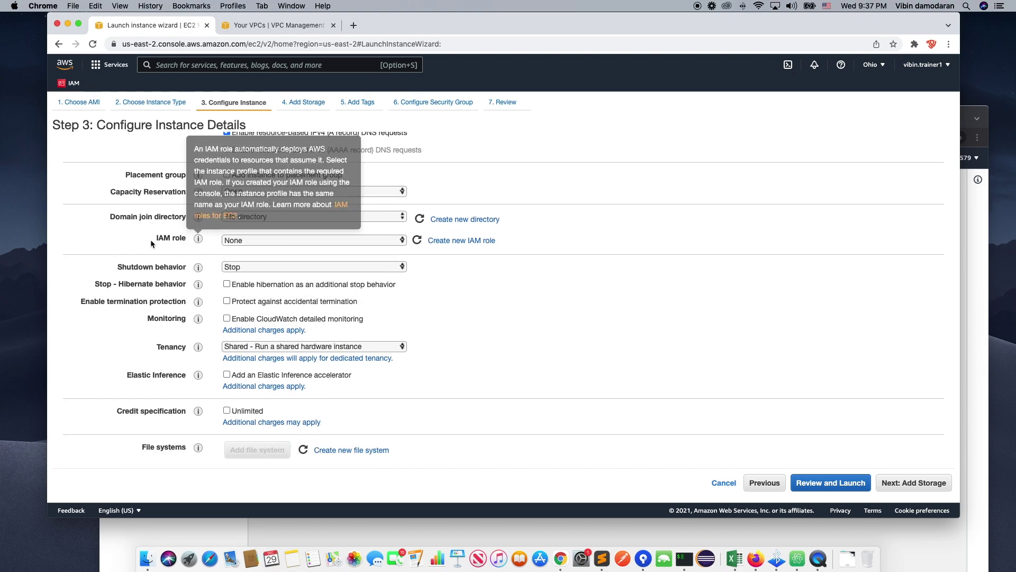
left_click(273, 241)
left_click(270, 241)
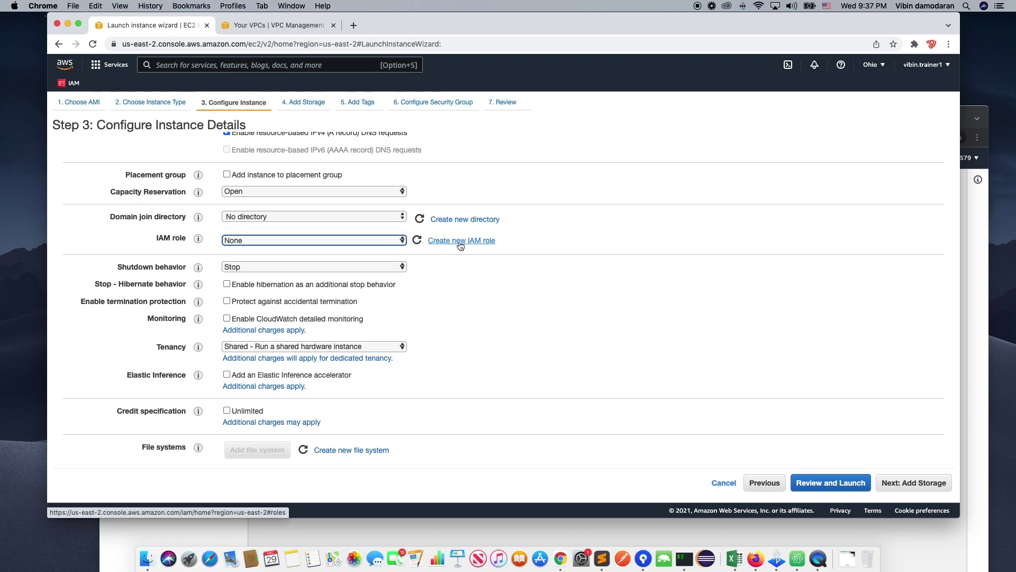
left_click(360, 241)
left_click(442, 267)
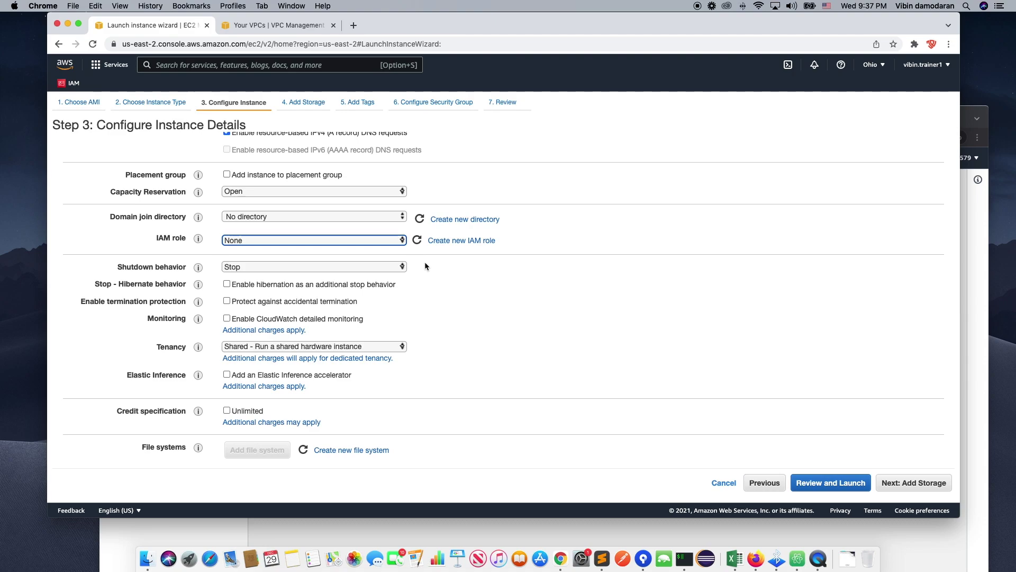
left_click(448, 265)
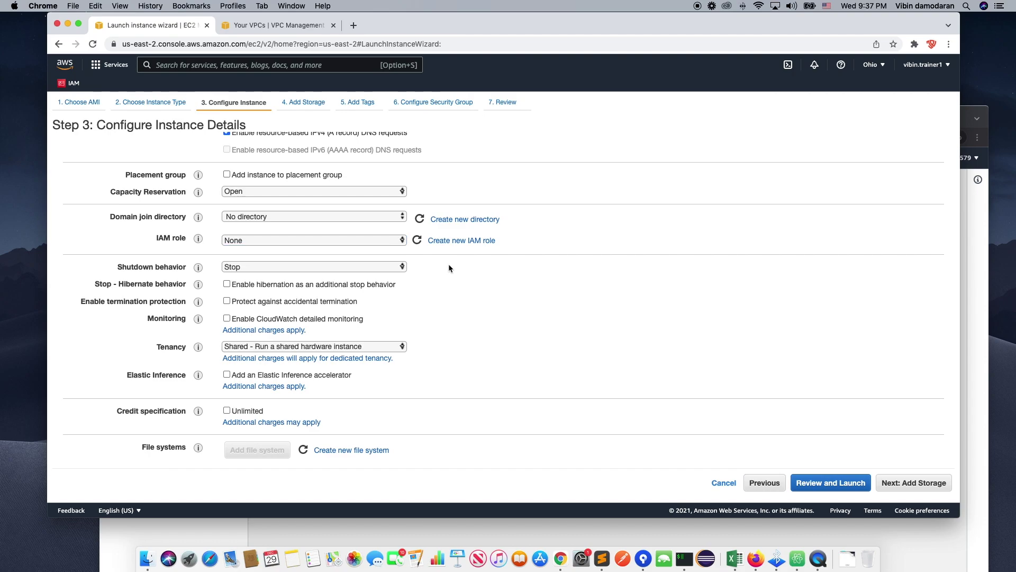
left_click(274, 266)
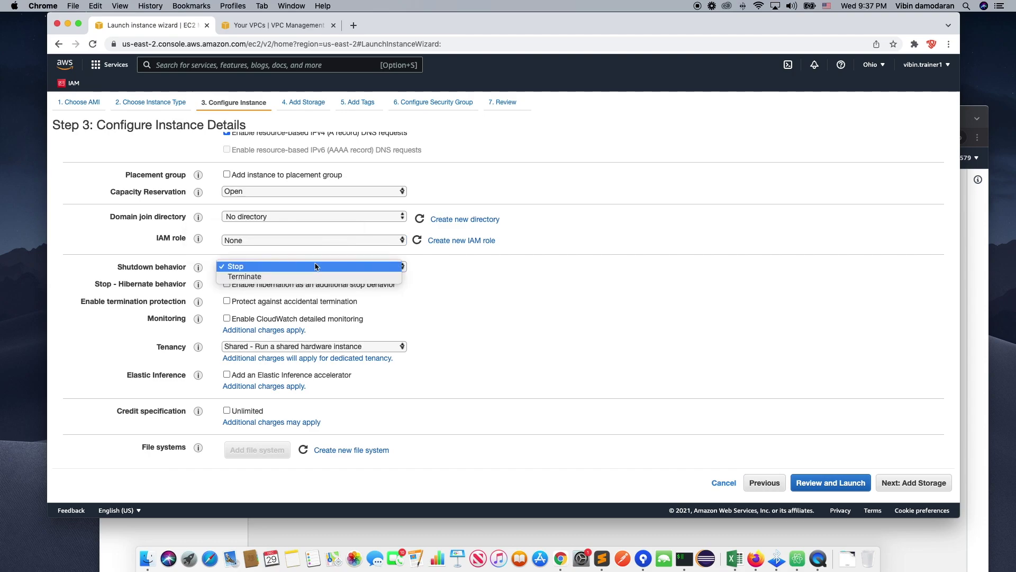
left_click(451, 279)
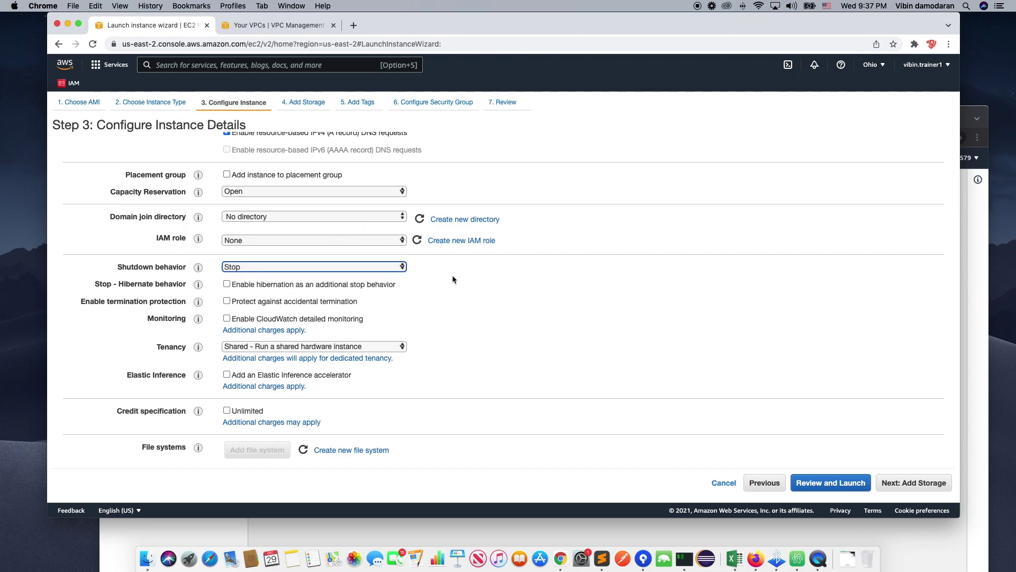
scroll(453, 278, "down", 3)
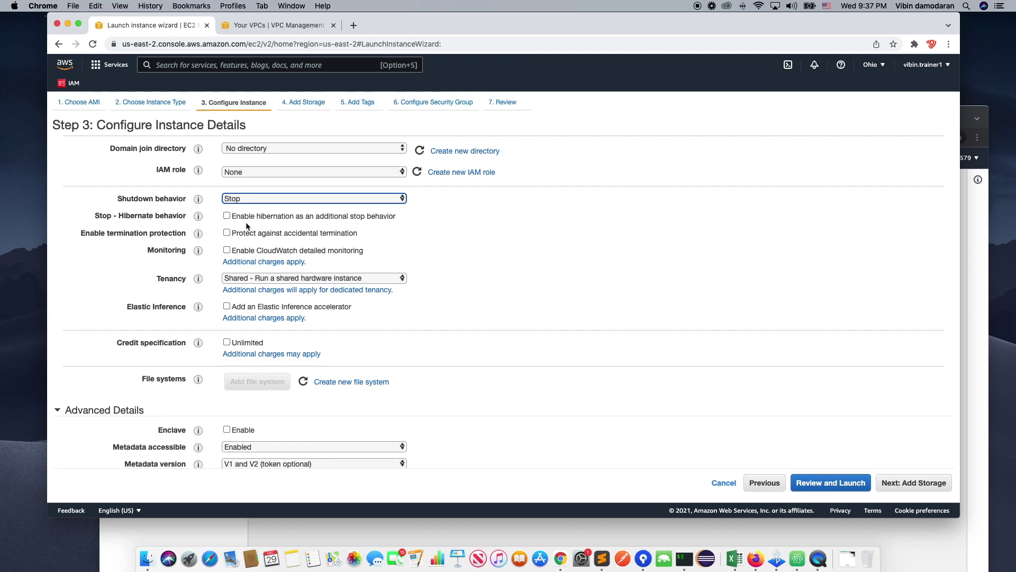
left_click(442, 266)
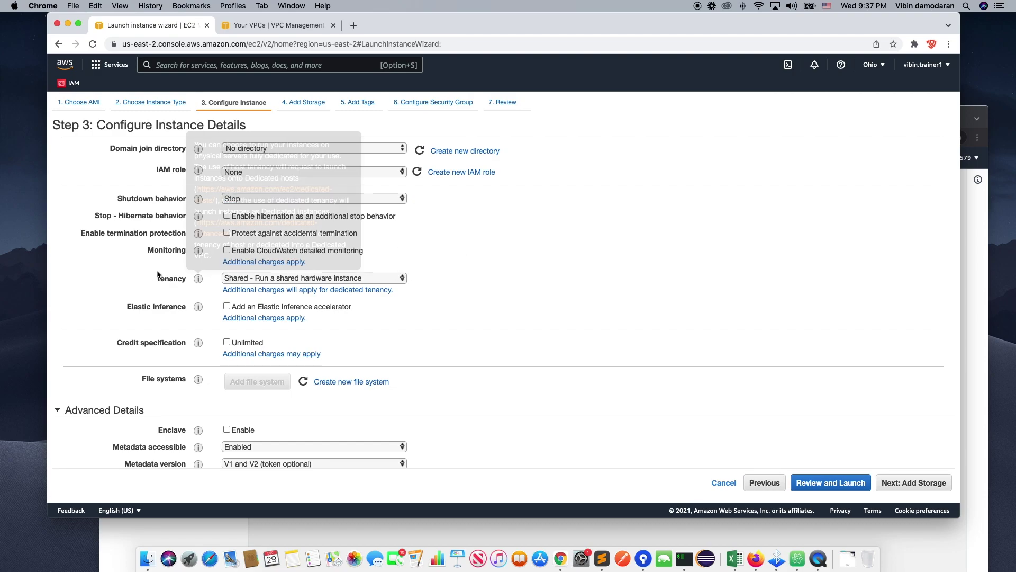
scroll(401, 303, "down", 3)
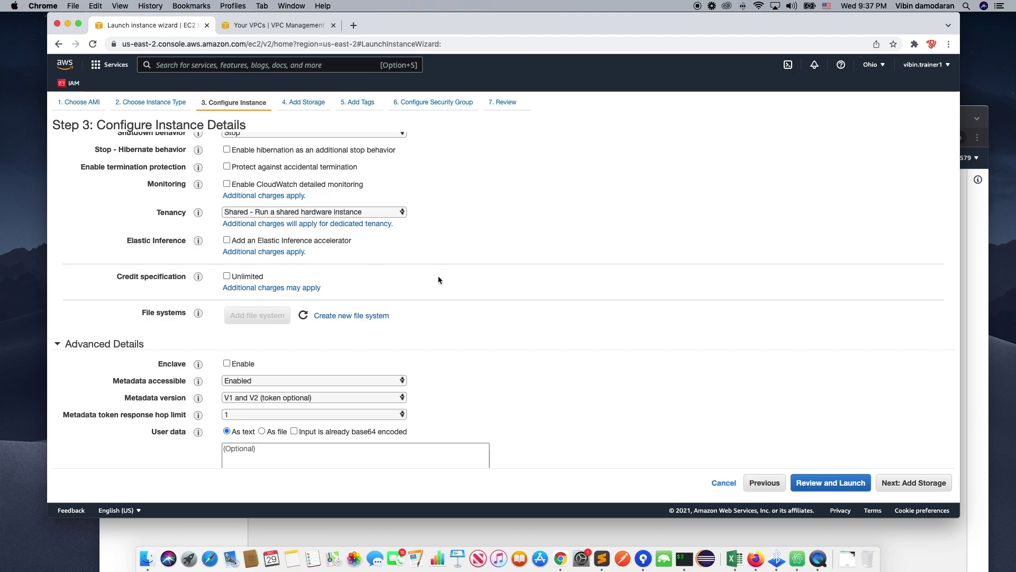
scroll(440, 276, "down", 2)
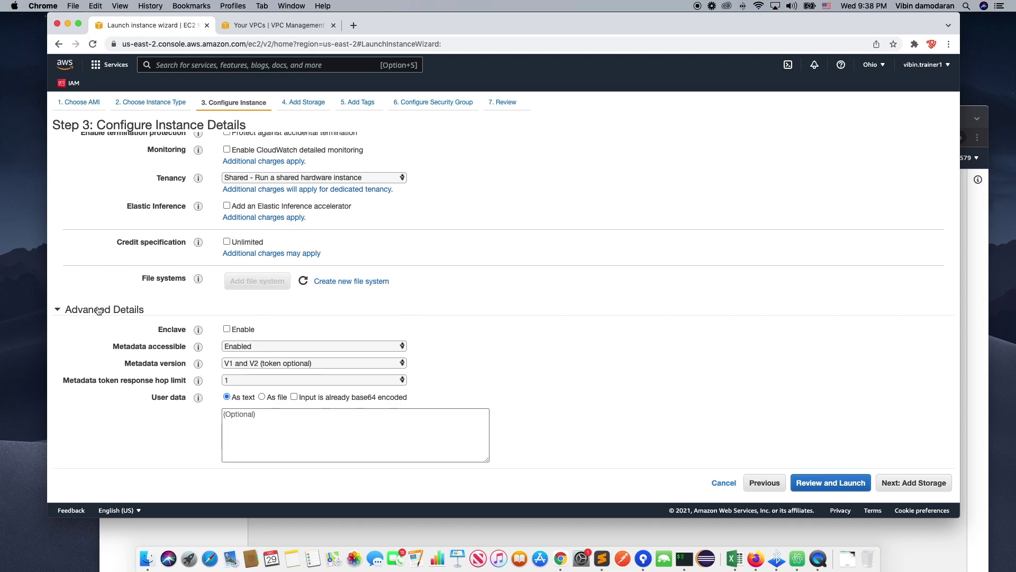
Start Create new file system, then dismiss the EFS quick create dialog.
left_click(339, 282)
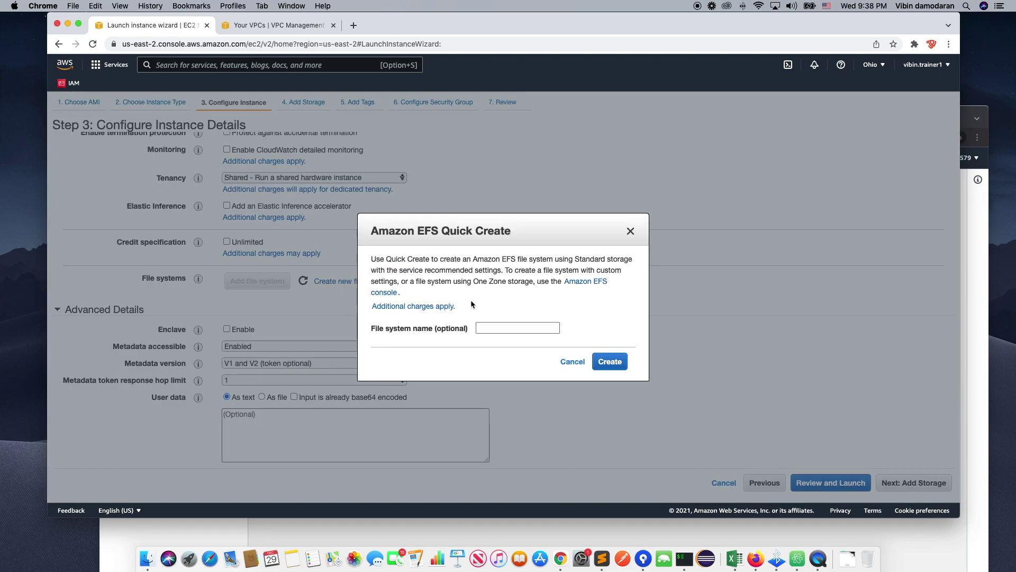
left_click_drag(418, 329, 437, 328)
left_click(391, 330)
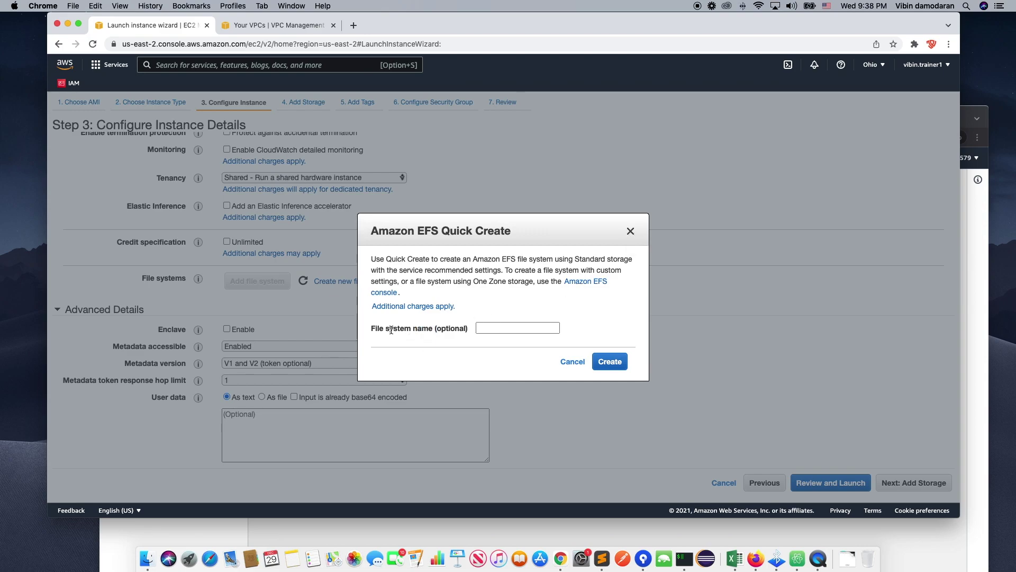
left_click(630, 232)
In the second tab, search 'EFS' to open the Elastic File System console, then return to the wizard.
left_click(249, 25)
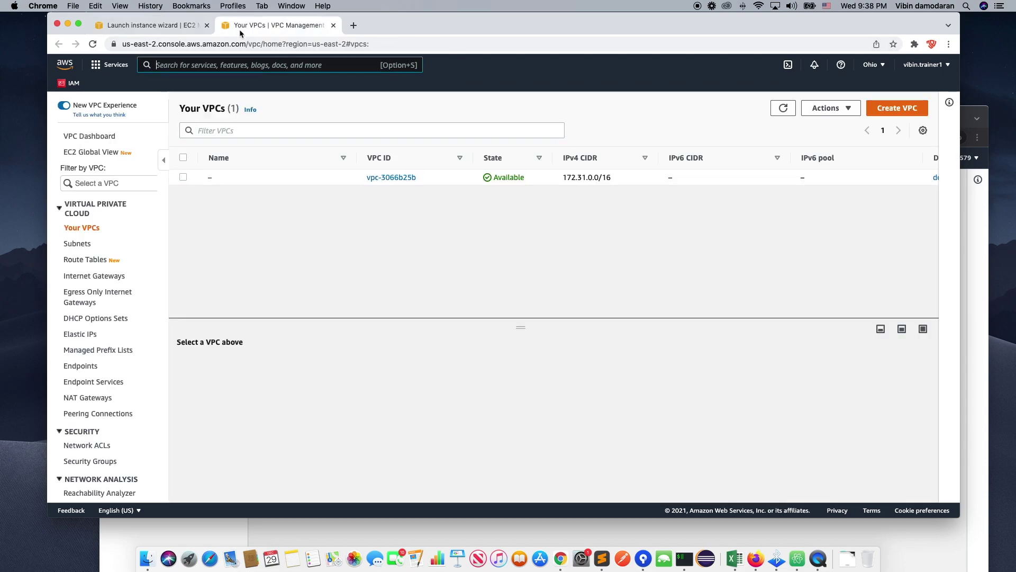
left_click(64, 65)
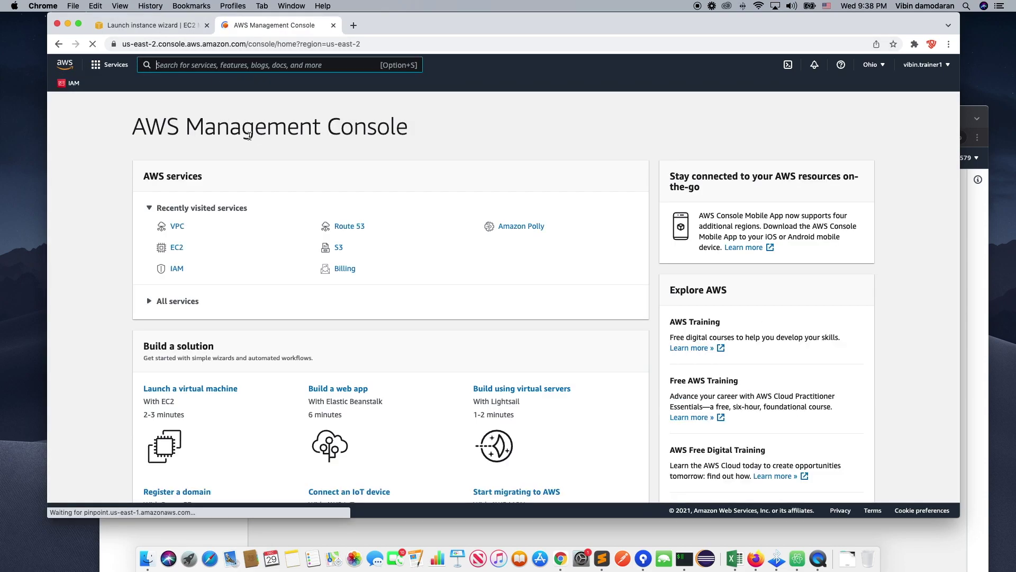
left_click(209, 65)
type("EFS")
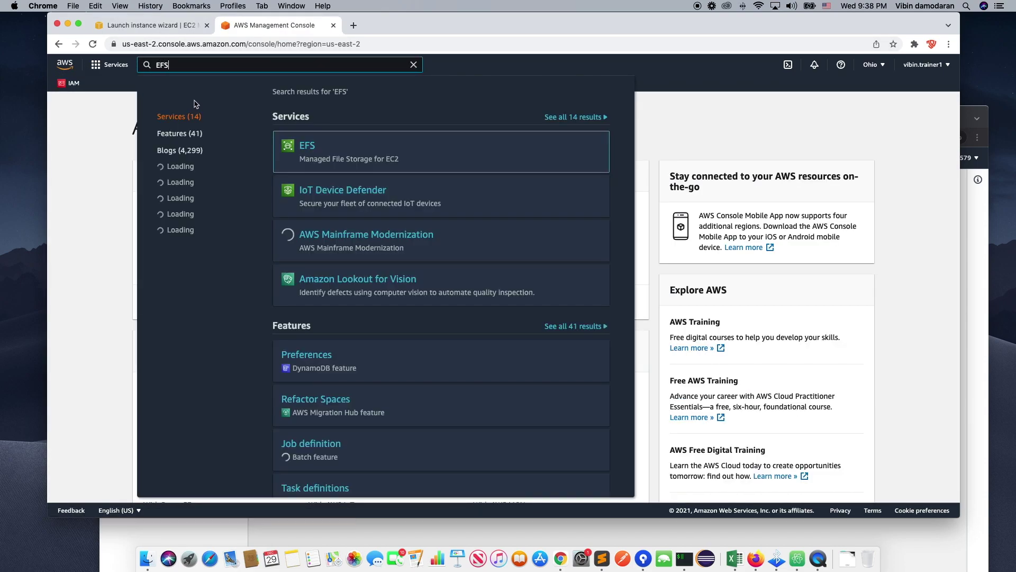
left_click(312, 148)
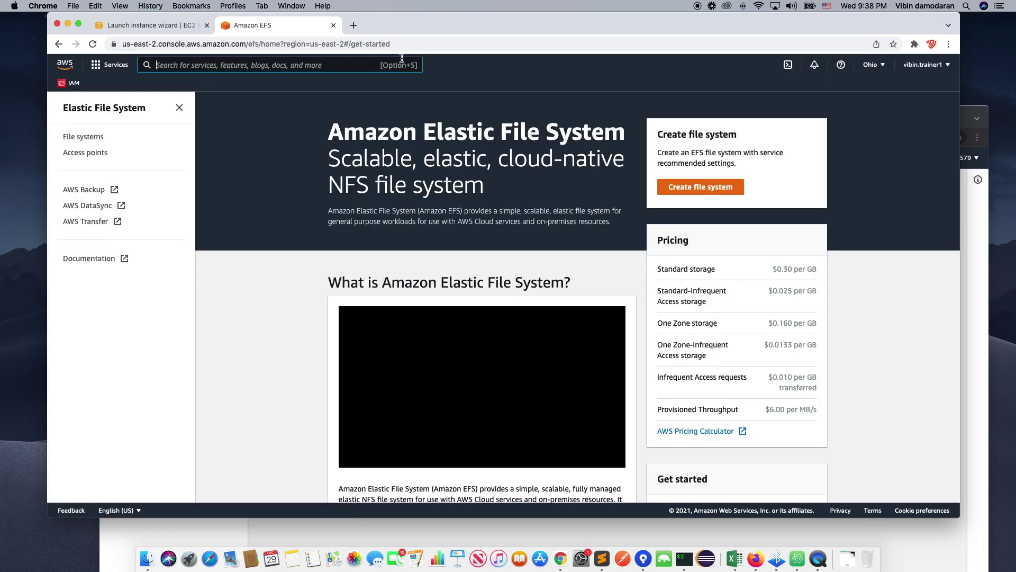
left_click(153, 26)
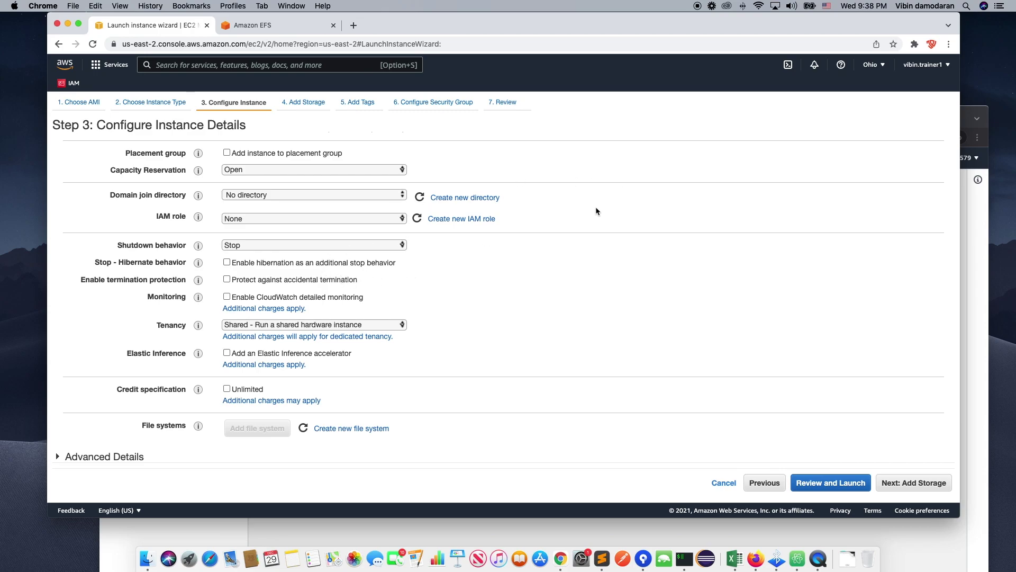
Expand Advanced Details, leave the User data box empty, and proceed to Step 4: Add Storage.
left_click(57, 456)
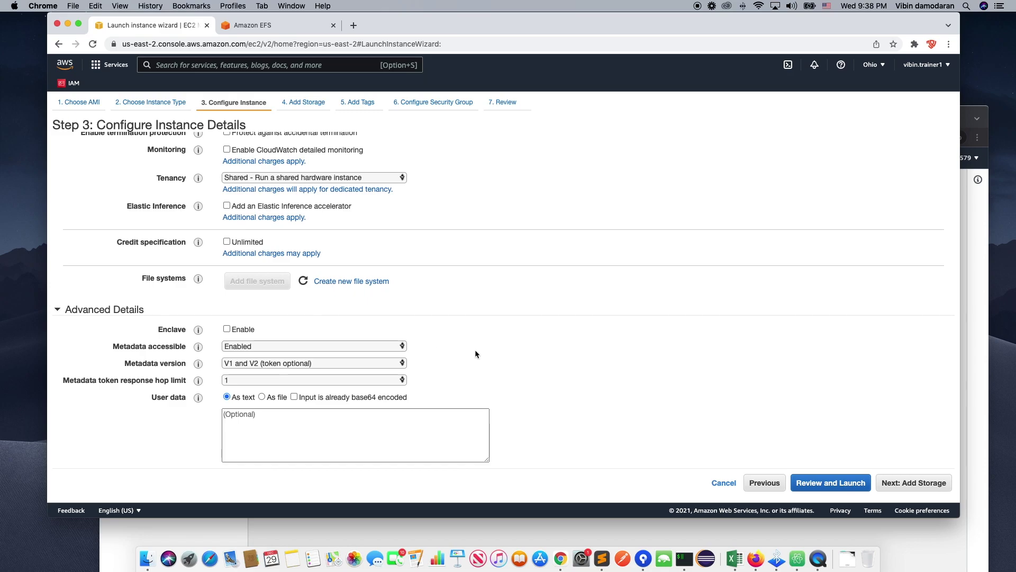
left_click(257, 422)
left_click(252, 418)
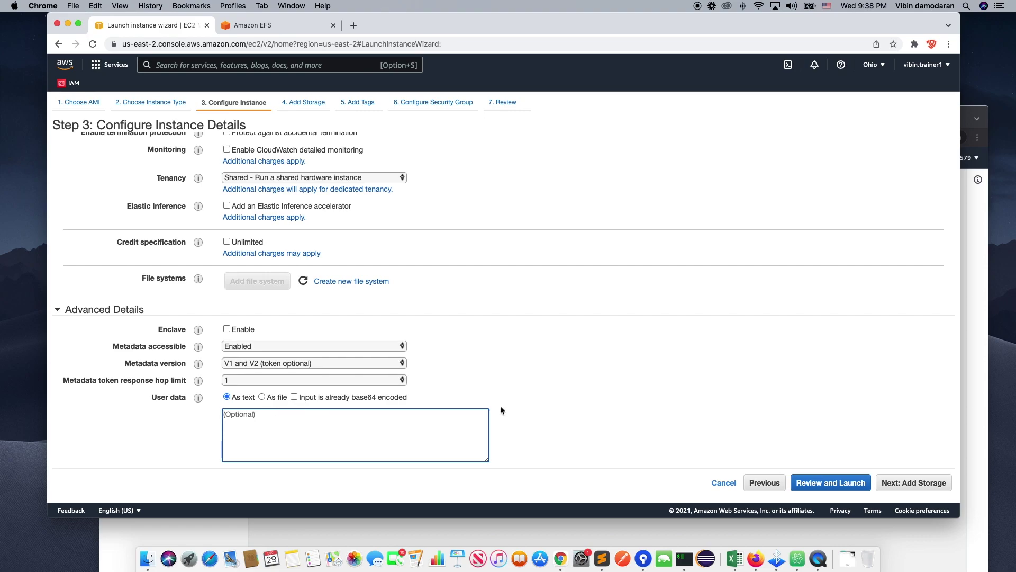
left_click(905, 486)
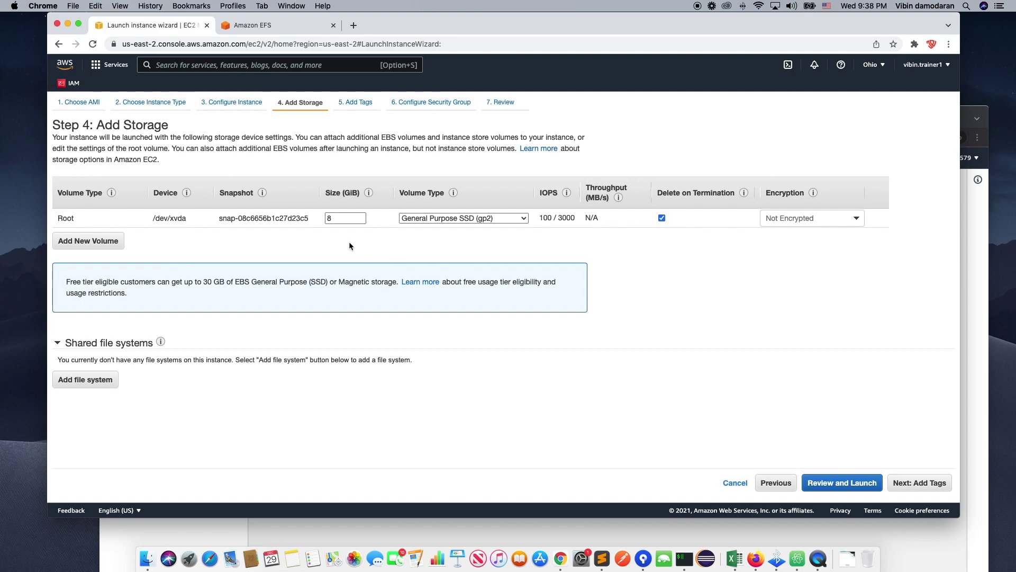
Change the root volume size from 8 to 25 GiB and continue to Add Tags.
double_click(338, 218)
left_click(338, 218)
type("25")
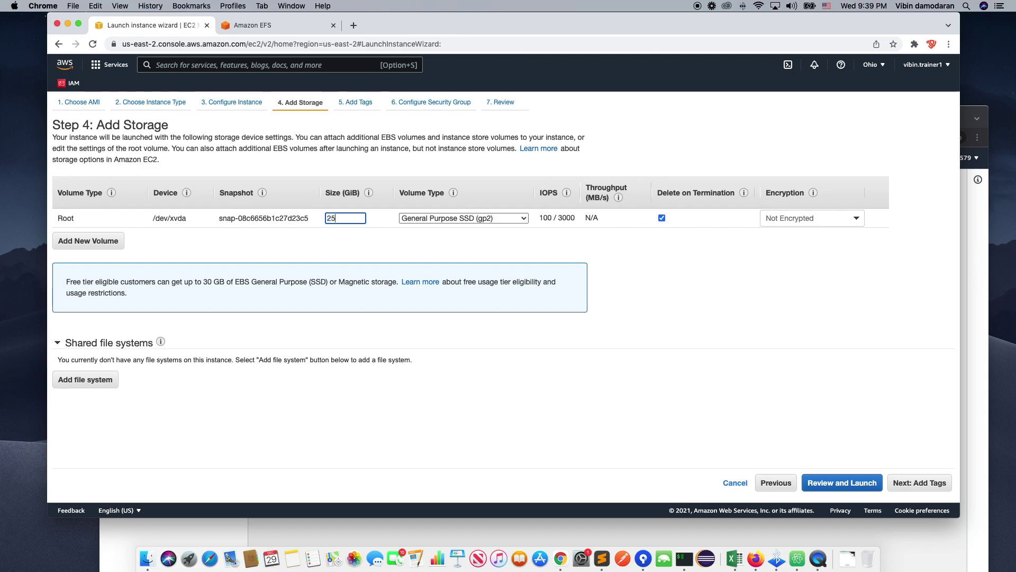
left_click(246, 241)
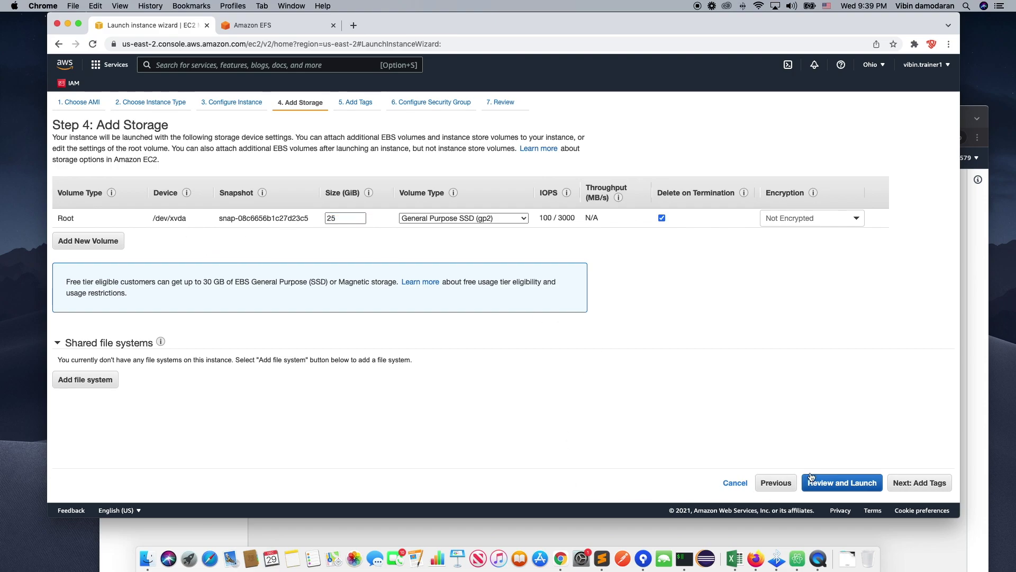
left_click(912, 485)
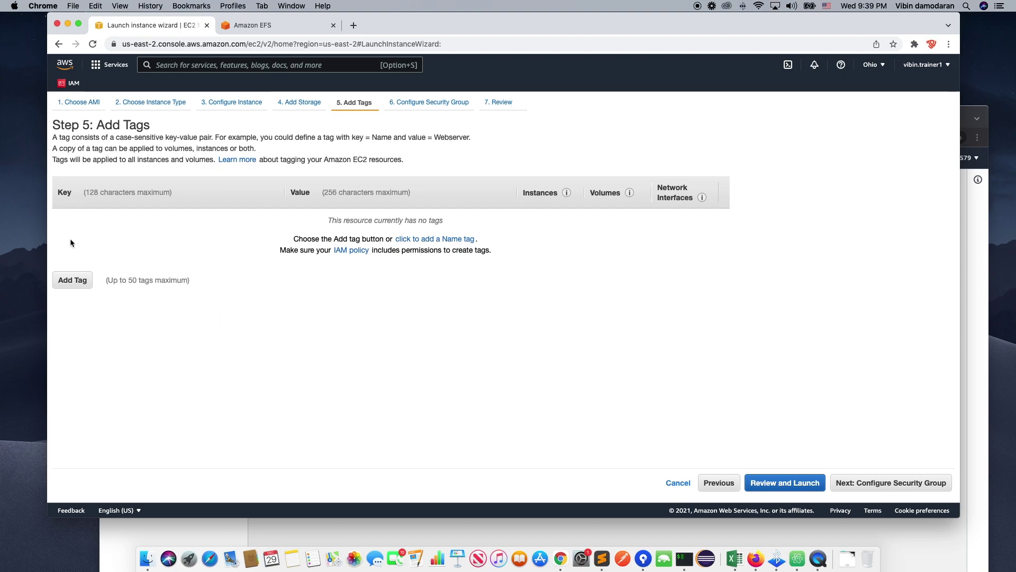
Add the tags TEAM=engineering and ENVIRONMENT=development.
left_click(70, 279)
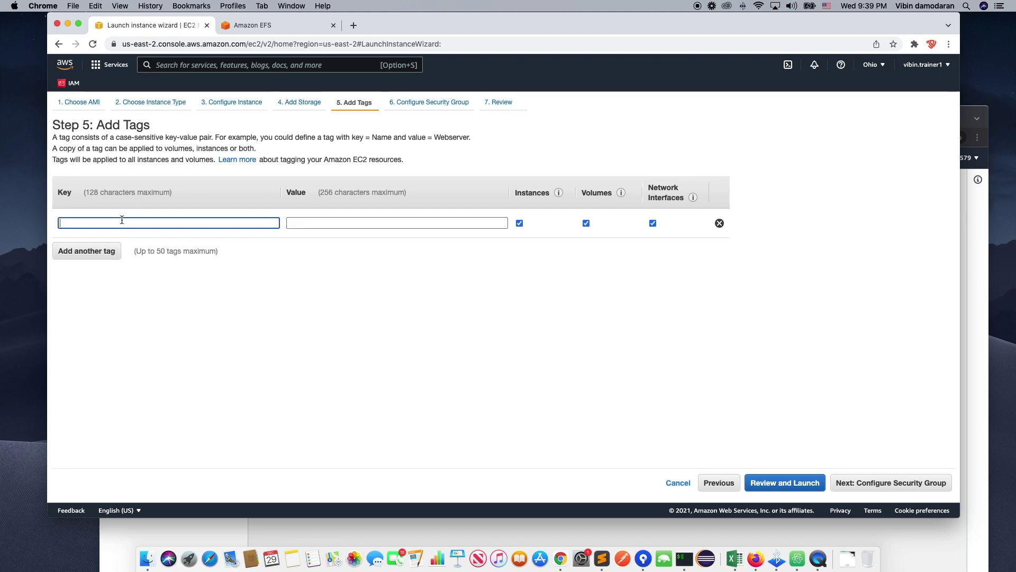
type("TEAM")
key("Tab")
type("engineering")
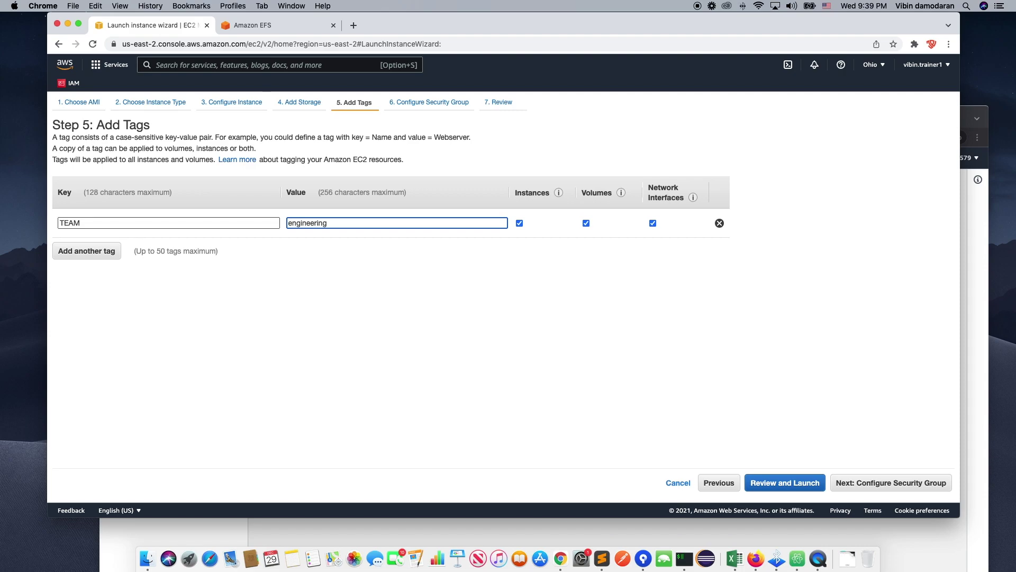
left_click(84, 249)
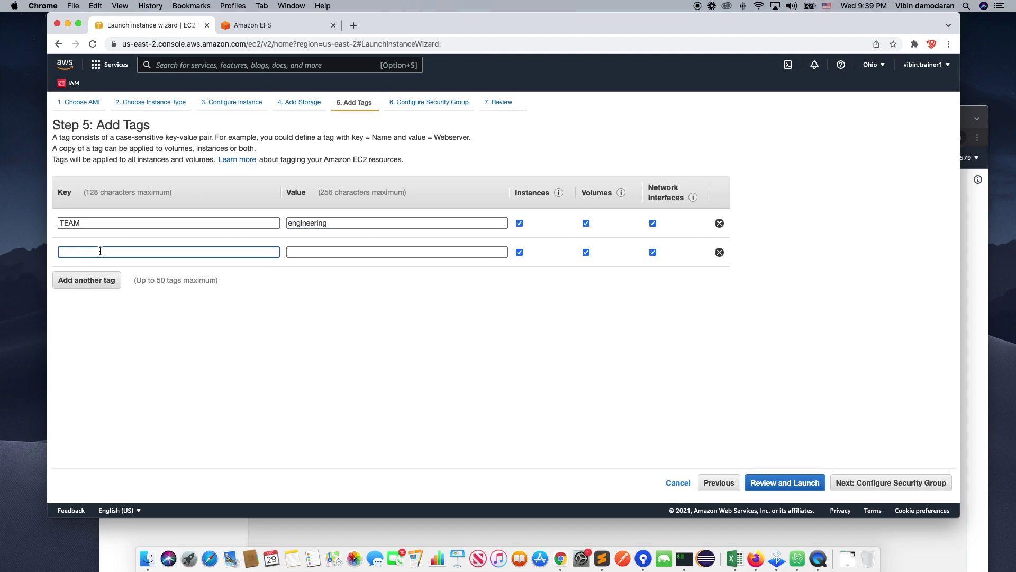
type("ENVUR")
key("BackSpace")
type("IRONMENT")
key("Tab")
type("dev")
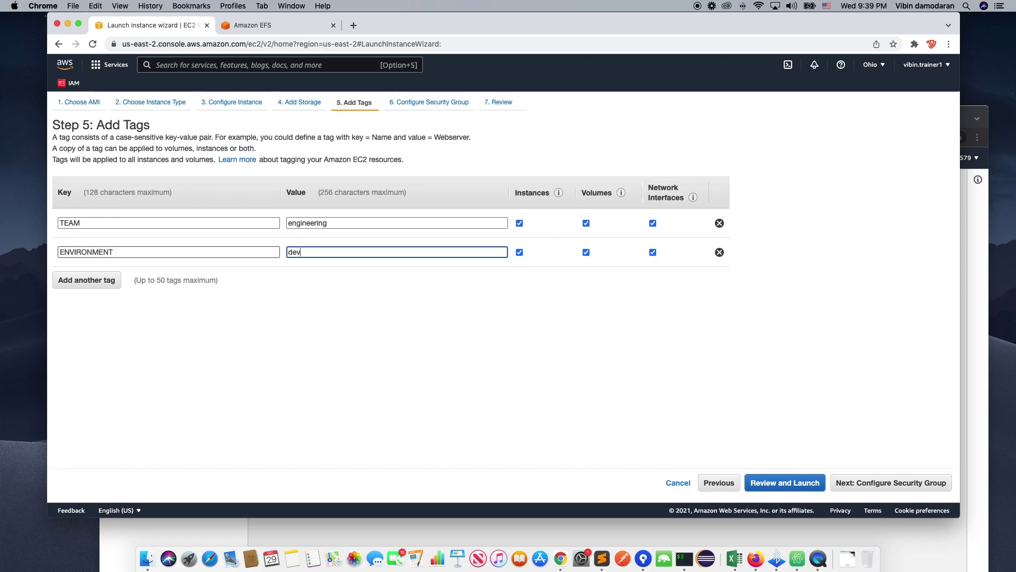
type("elopment")
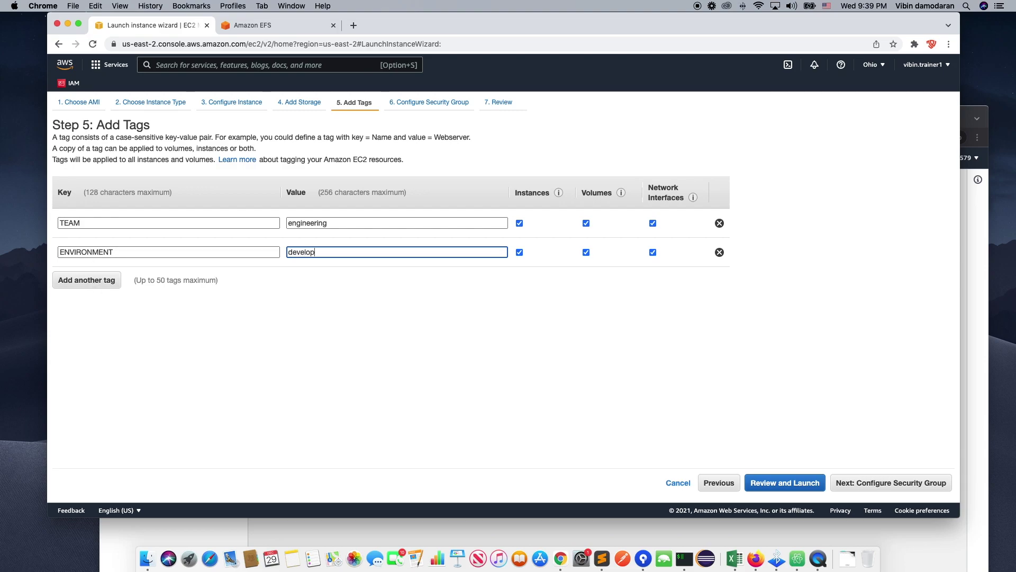
Add the tag NAME=poc-application and continue to the security group step.
left_click(100, 279)
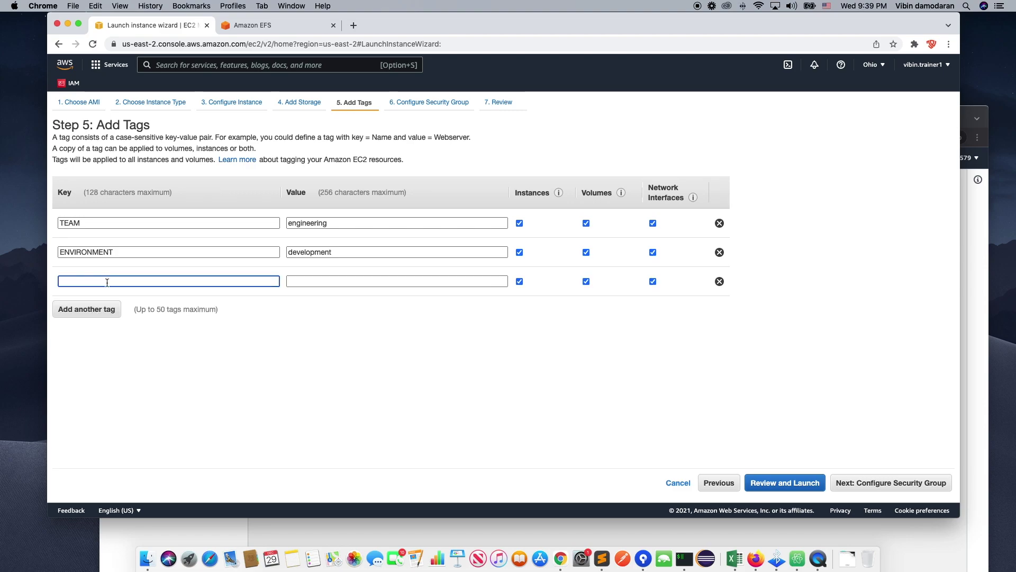
type("NAME")
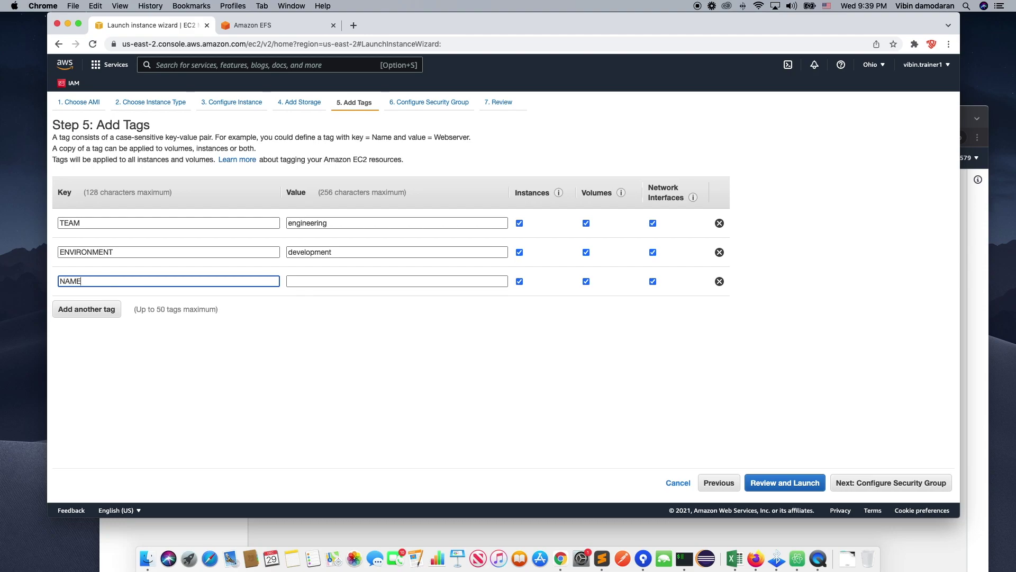
left_click(341, 280)
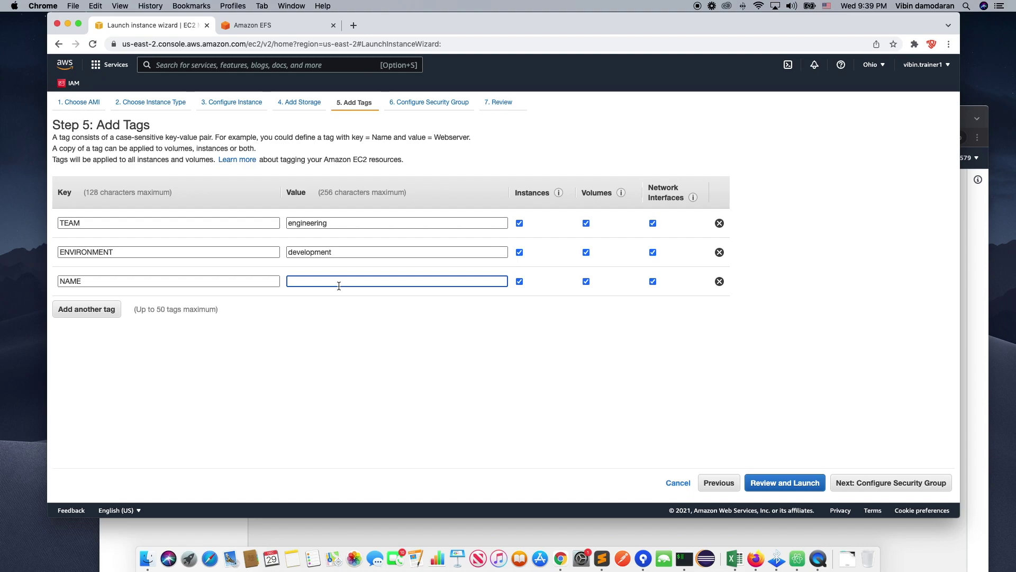
type("poc-application")
left_click(408, 369)
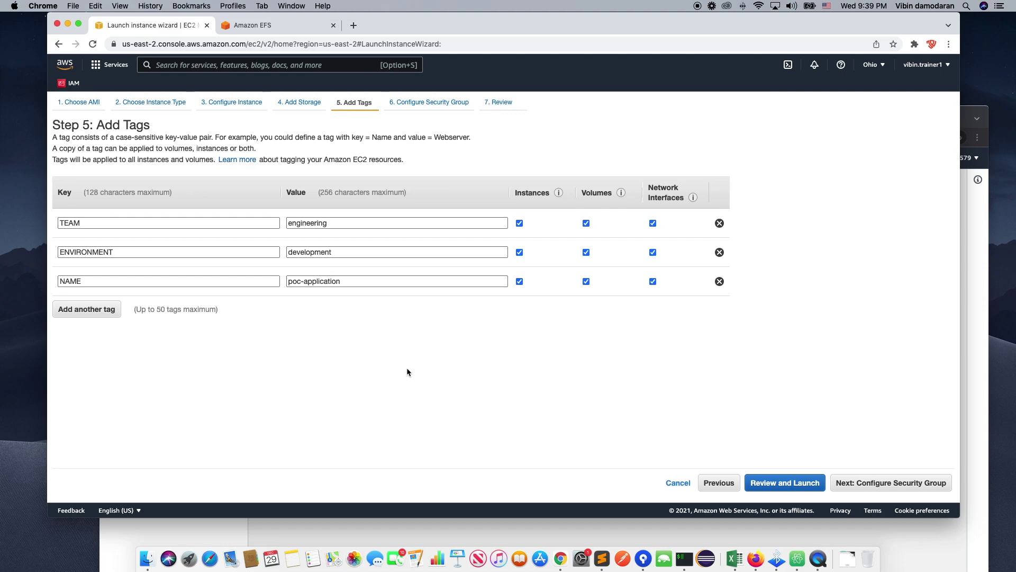
left_click(890, 483)
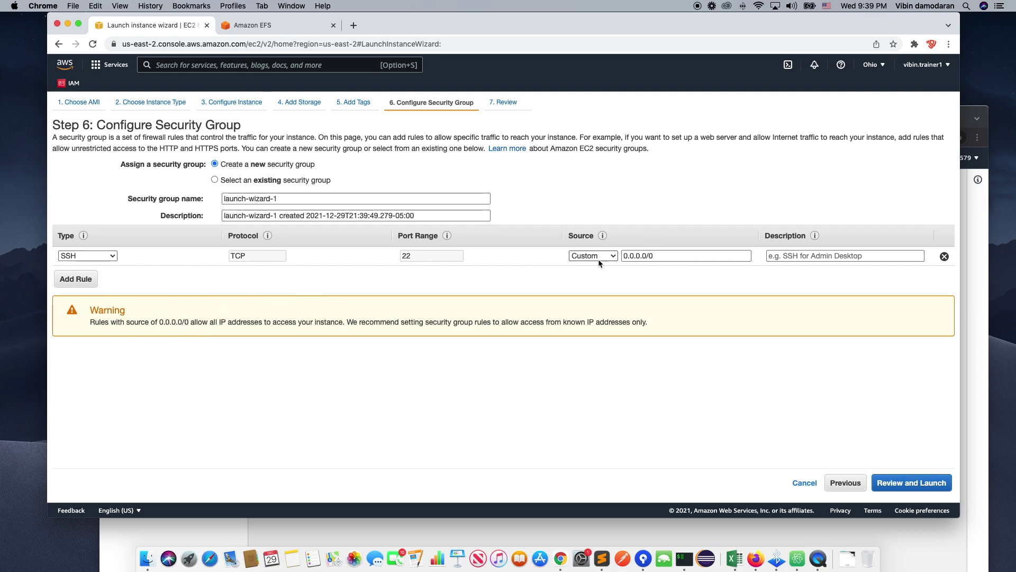
Check the SSH rule's source options, keeping Custom 0.0.0.0/0.
left_click_drag(658, 255, 623, 254)
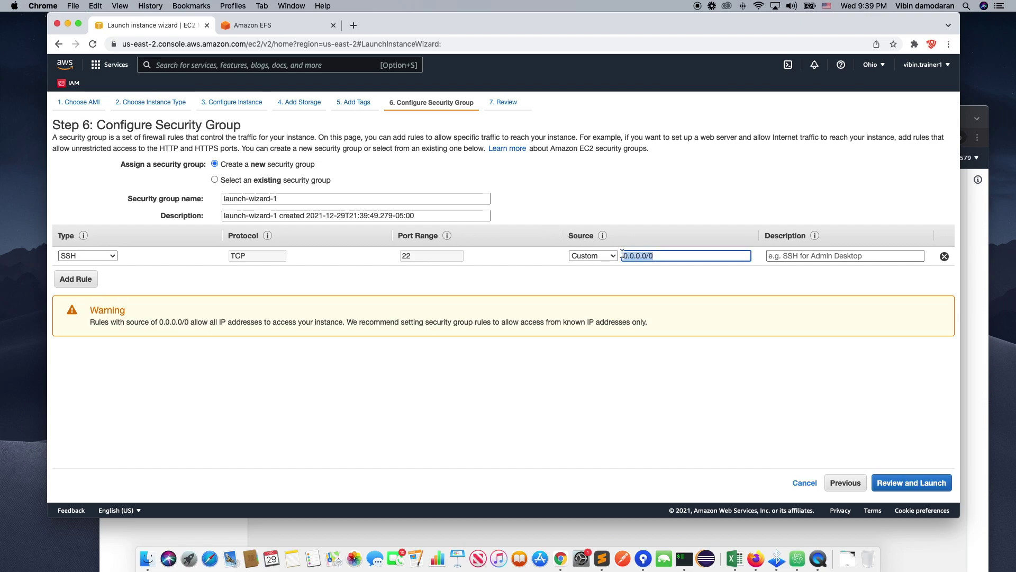
left_click(617, 218)
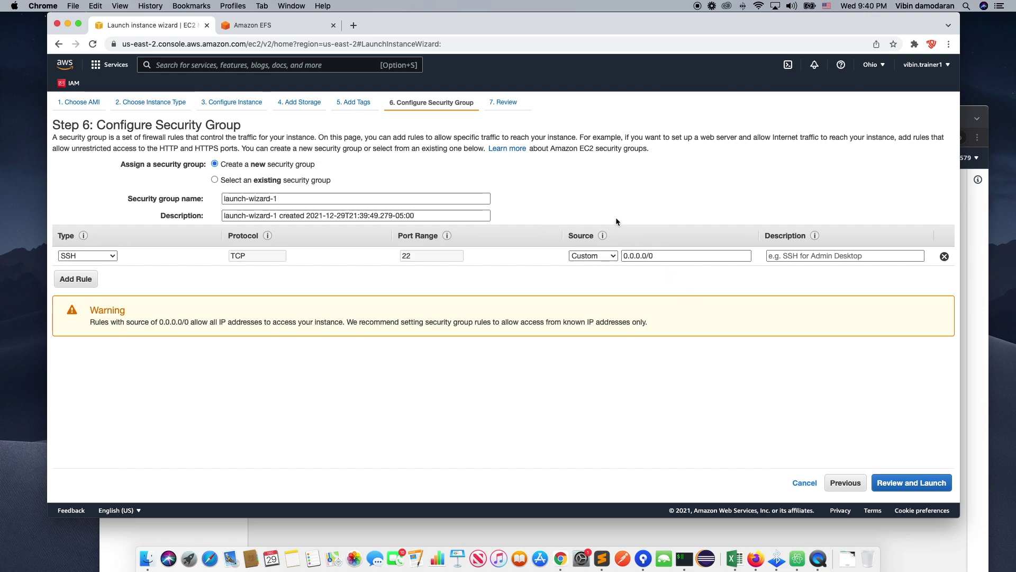
left_click(602, 256)
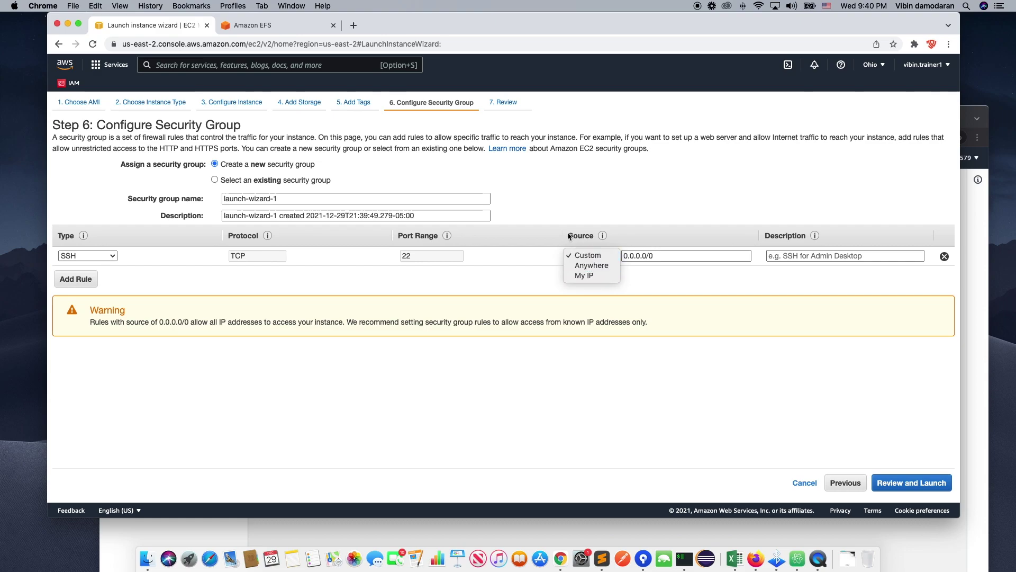
left_click(511, 191)
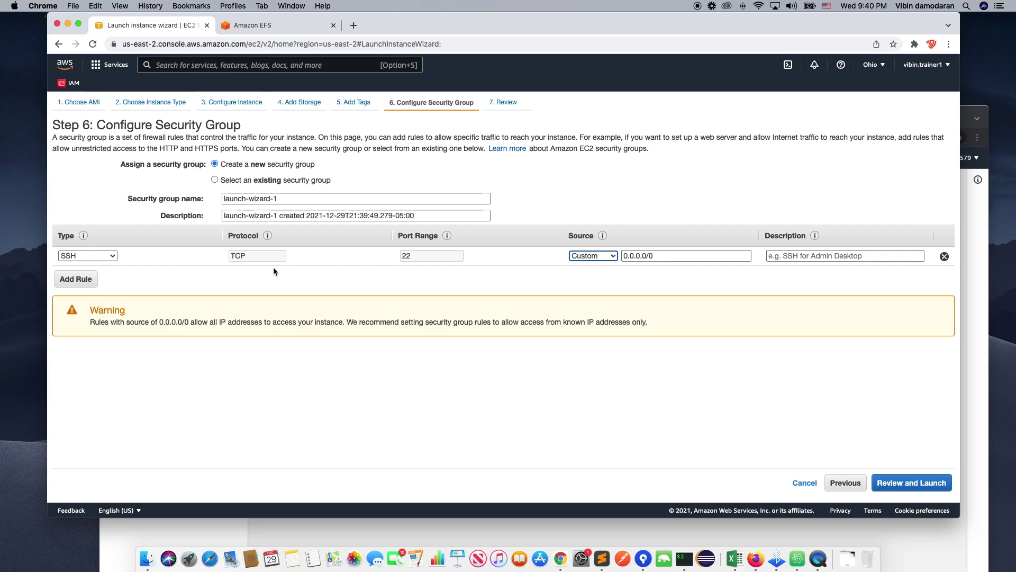
Rename the security group to poc-security-group.
left_click_drag(225, 199, 296, 199)
key("BackSpace")
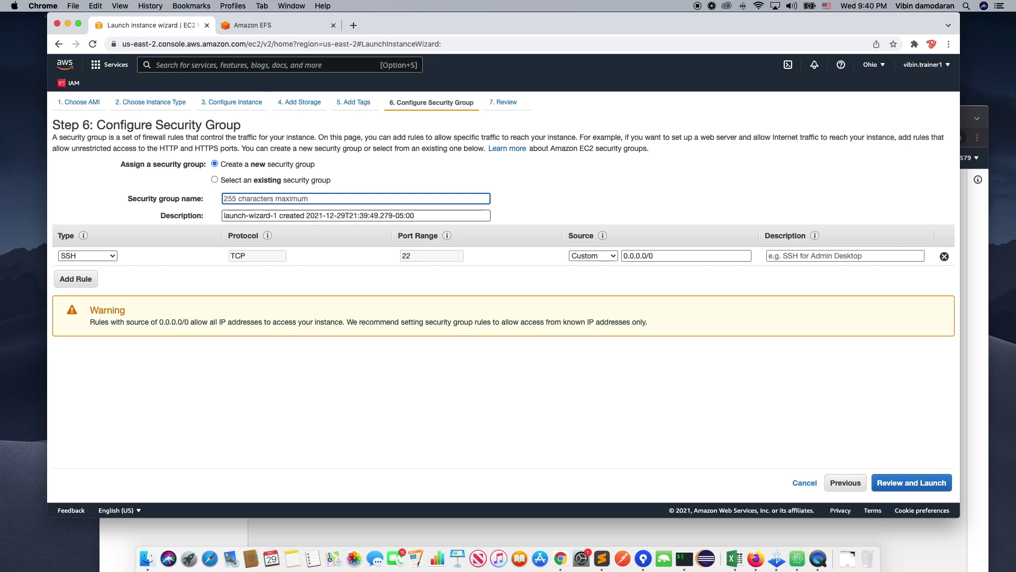
type("pos-sec")
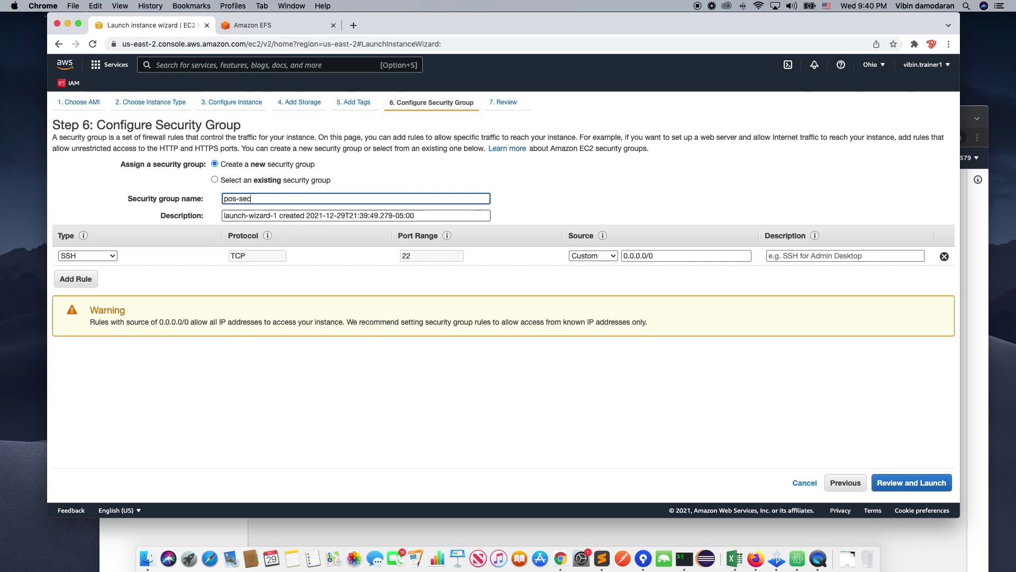
type("urity-group")
left_click_drag(232, 198, 240, 199)
type("c-")
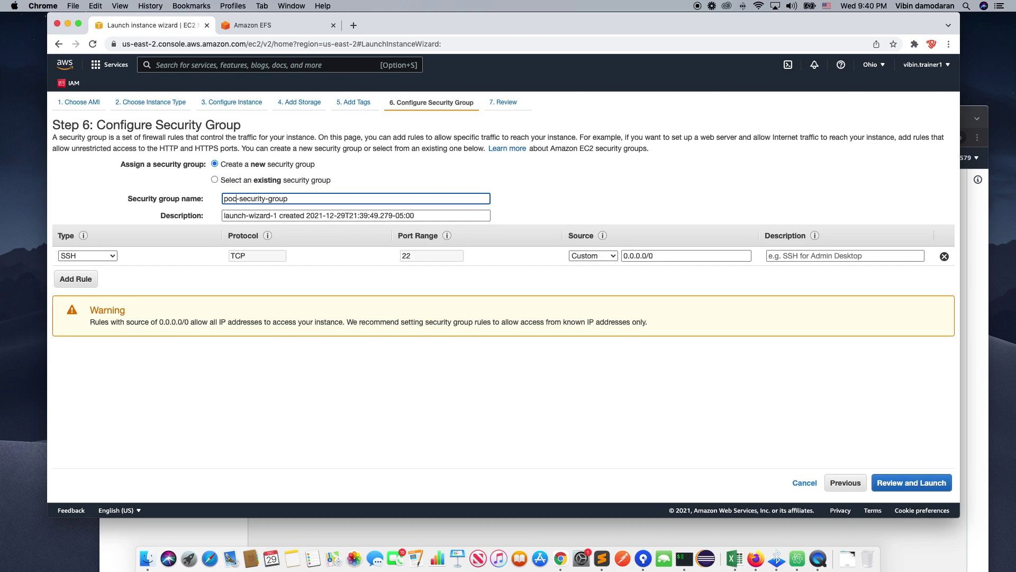
left_click(517, 176)
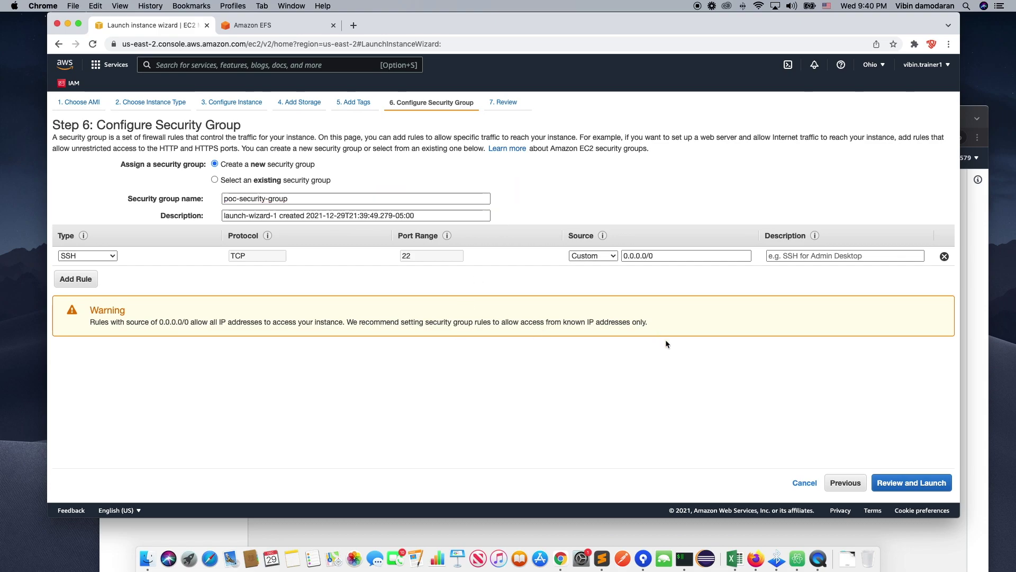
Add an inbound HTTP rule for port 80 with source Anywhere.
left_click(83, 279)
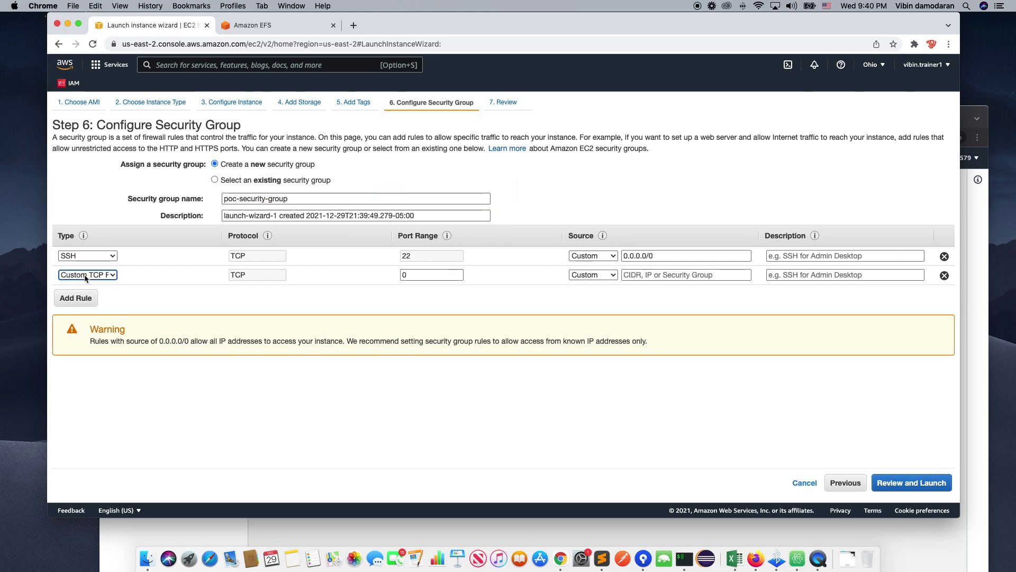
left_click(101, 275)
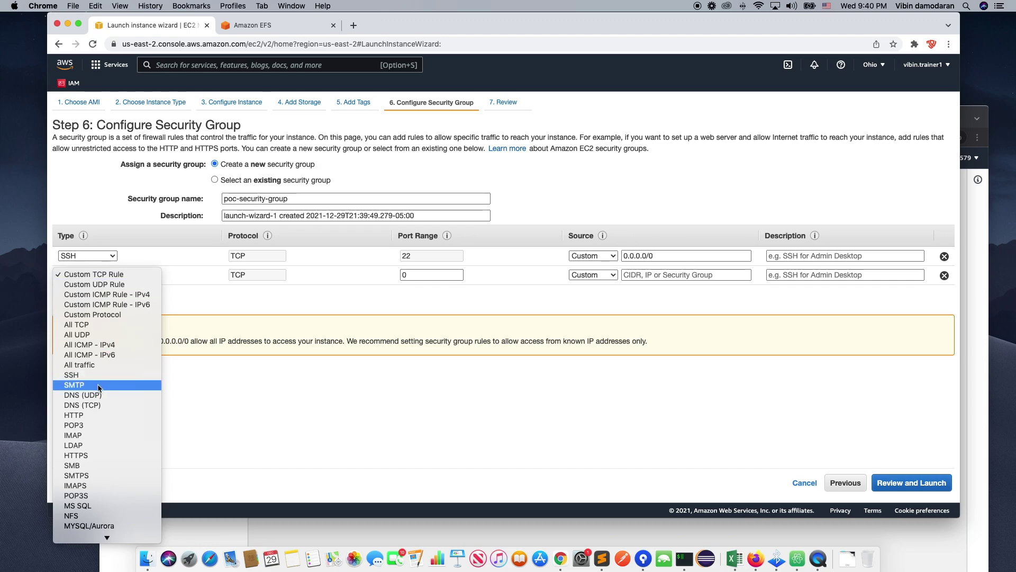
left_click(88, 415)
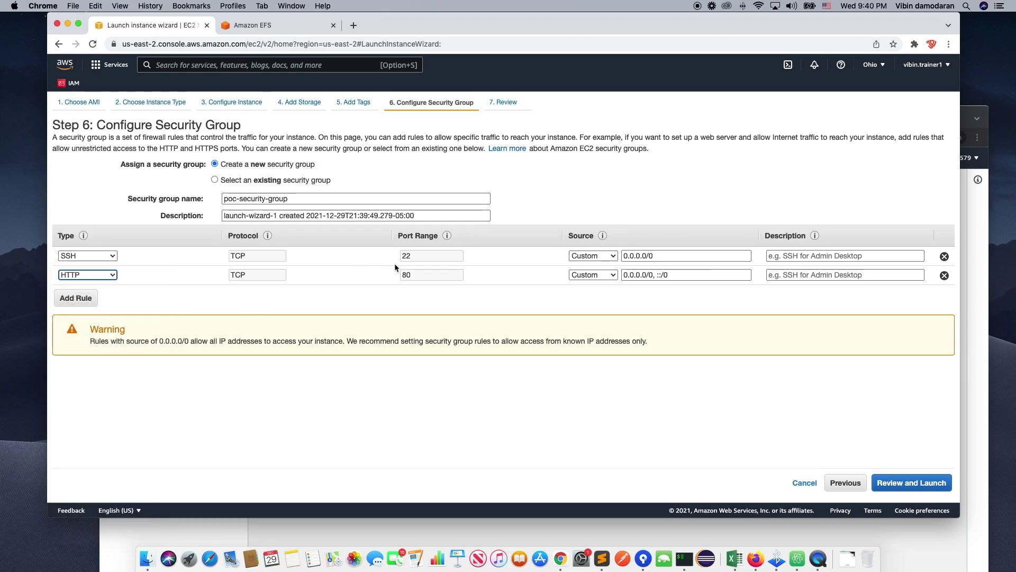
left_click(608, 275)
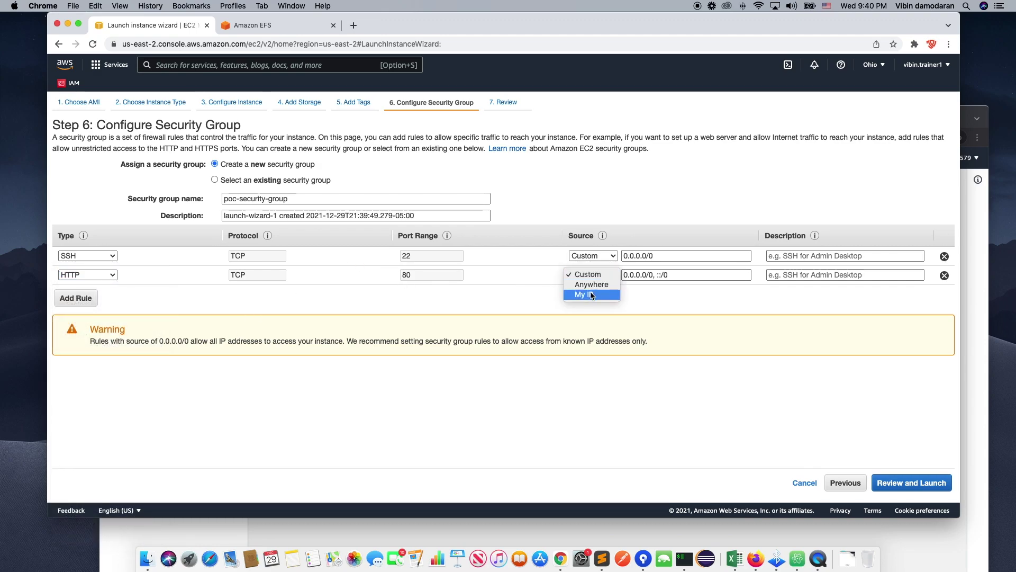
left_click(589, 287)
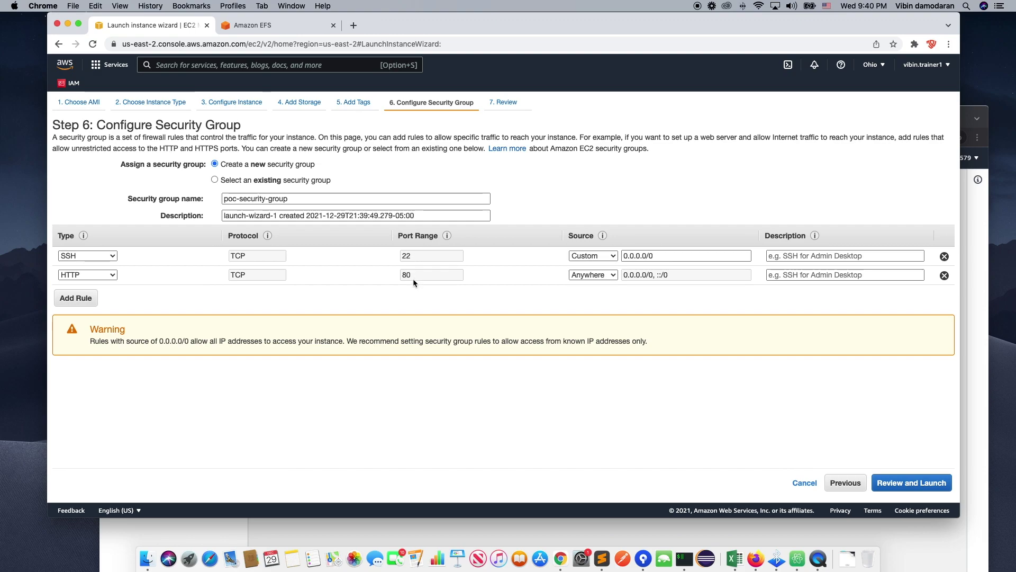
Review the launch settings, launch, and choose to create a new key pair.
left_click(917, 488)
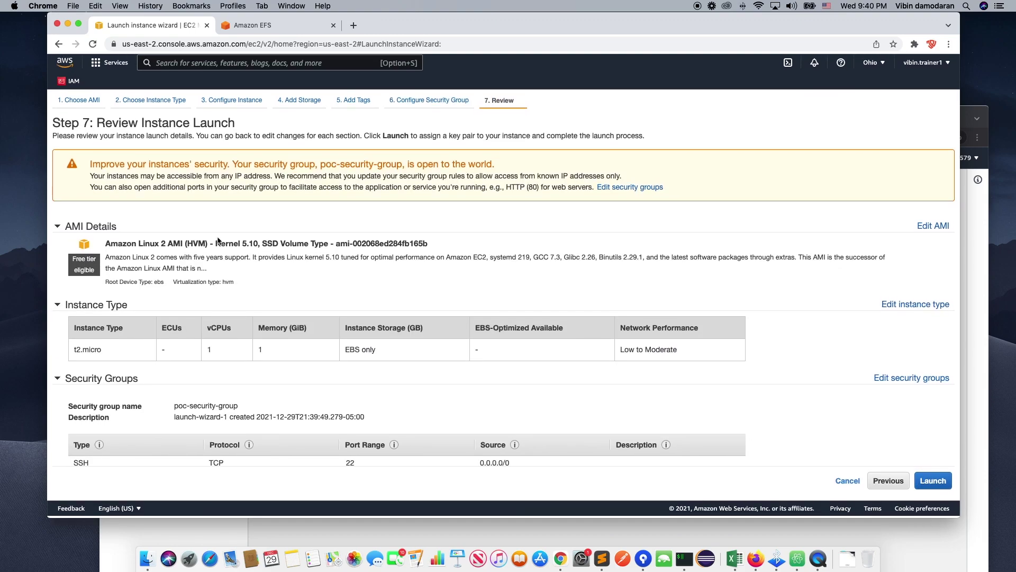
scroll(498, 270, "down", 4)
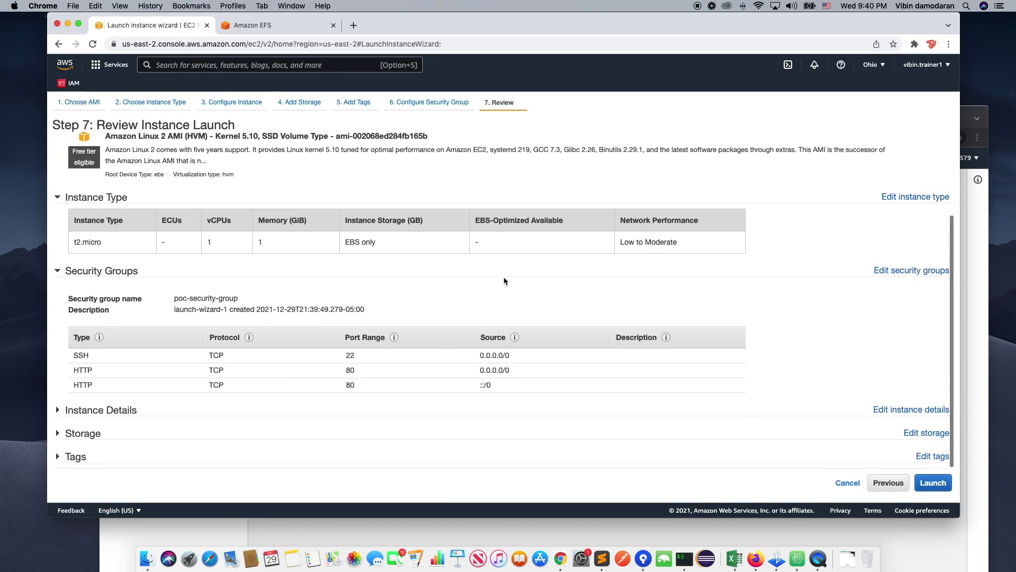
left_click(935, 483)
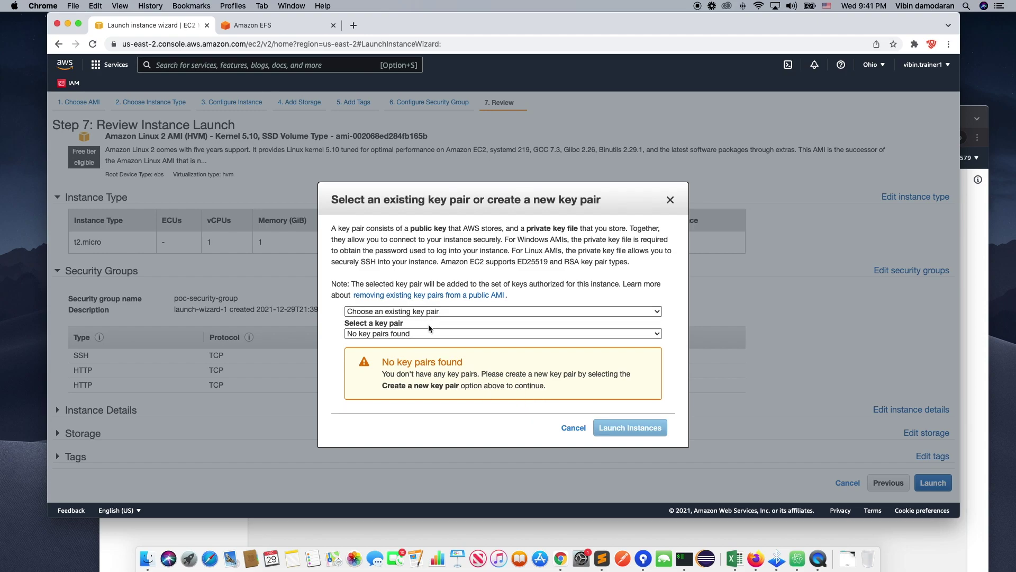
left_click(403, 336)
left_click(401, 332)
left_click(399, 314)
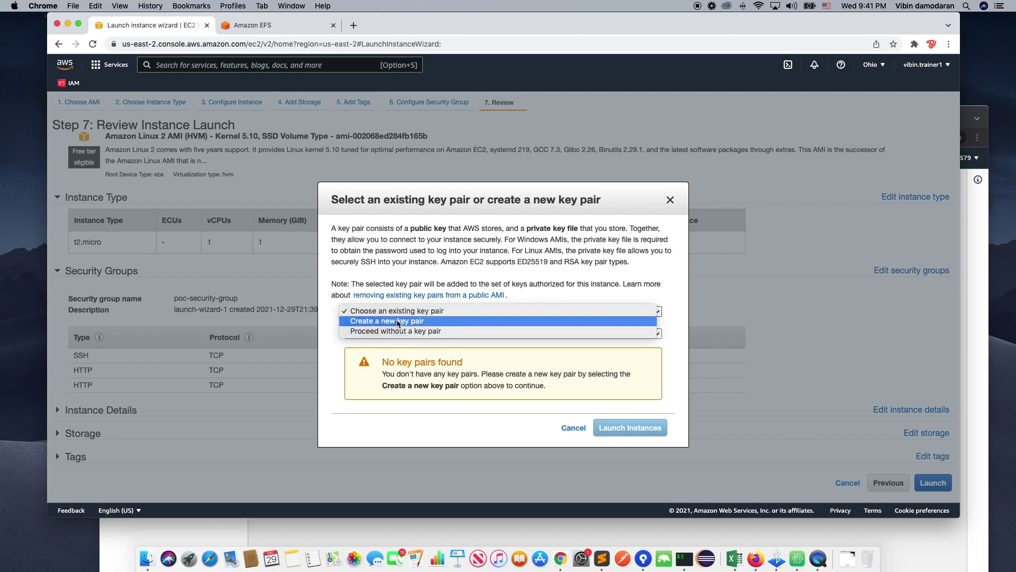
left_click(398, 321)
Name the key pair poc-application, download it, and launch the instance.
left_click(415, 357)
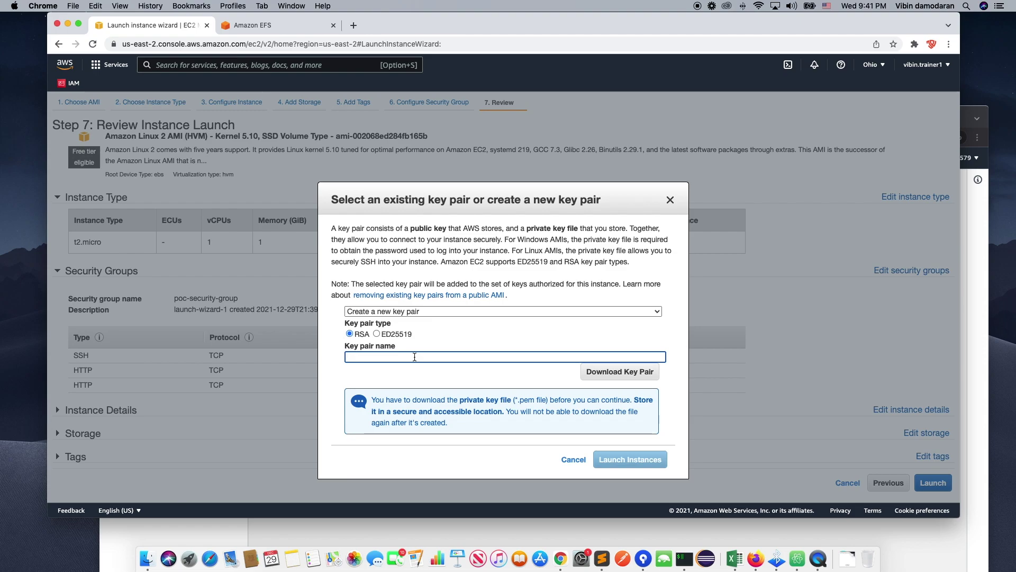
type("poc-applciatio")
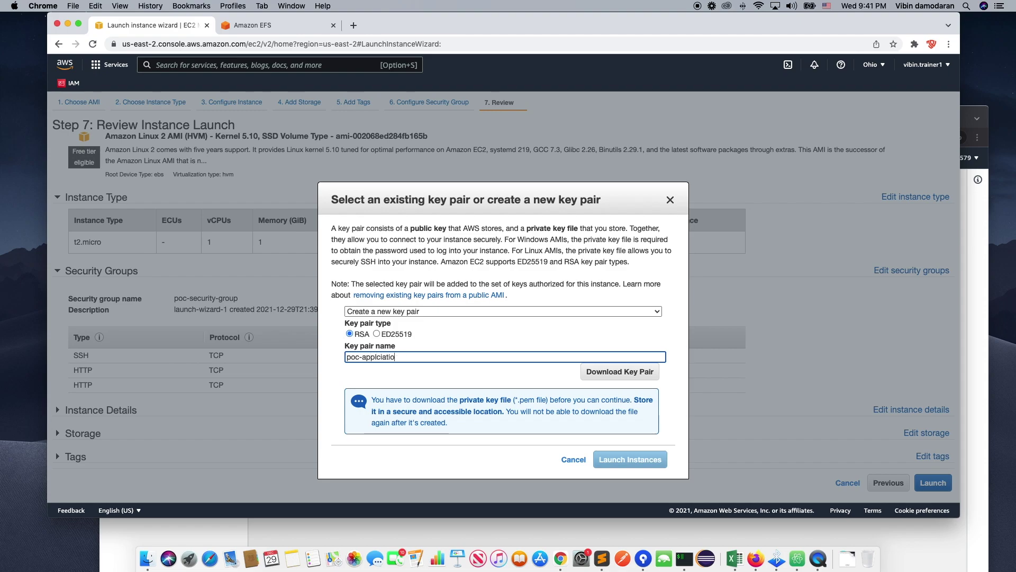
key("BackSpace")
key("BackSpace")
key("BackSpace")
key("BackSpace")
key("BackSpace")
key("BackSpace")
type("ication")
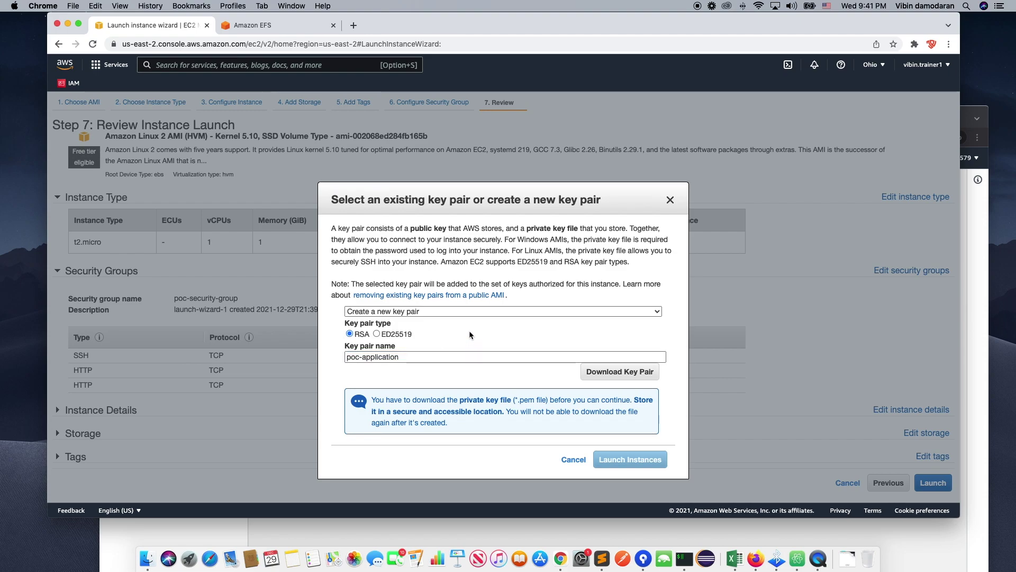
left_click(593, 374)
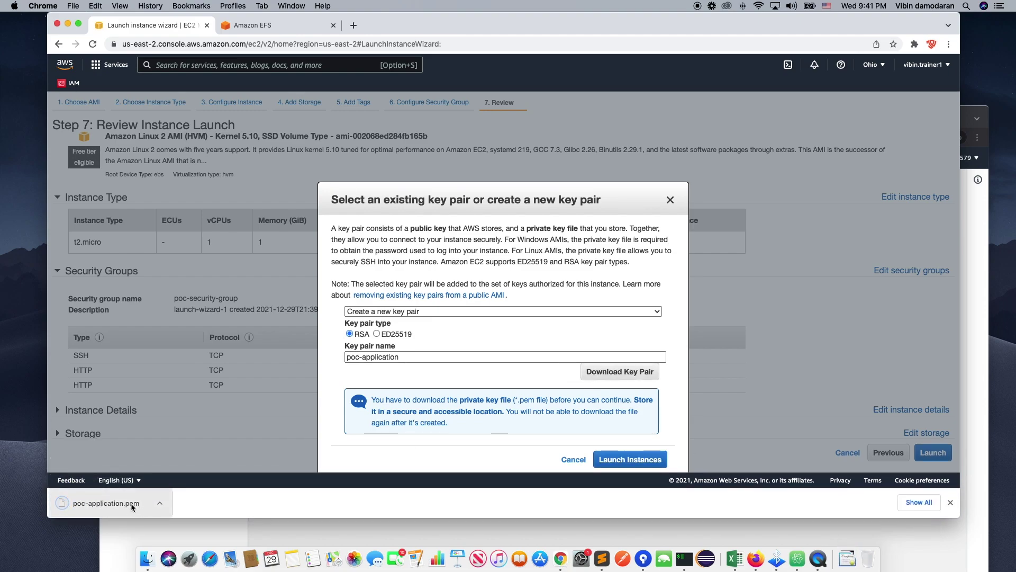
scroll(472, 434, "down", 1)
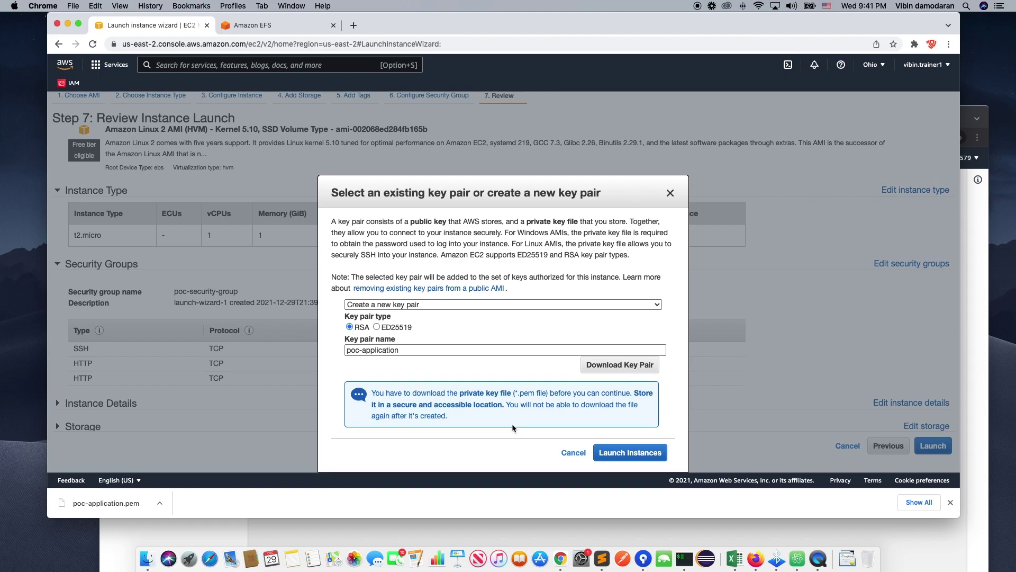
left_click(629, 455)
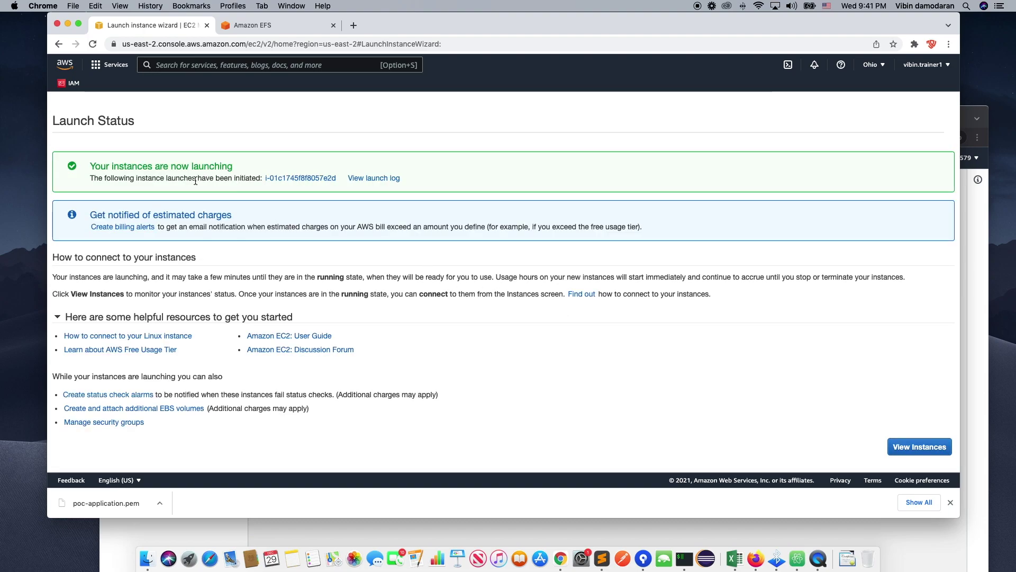
Open the instances list and rename the new instance to poc-app.
left_click_drag(170, 167, 260, 182)
left_click(490, 211)
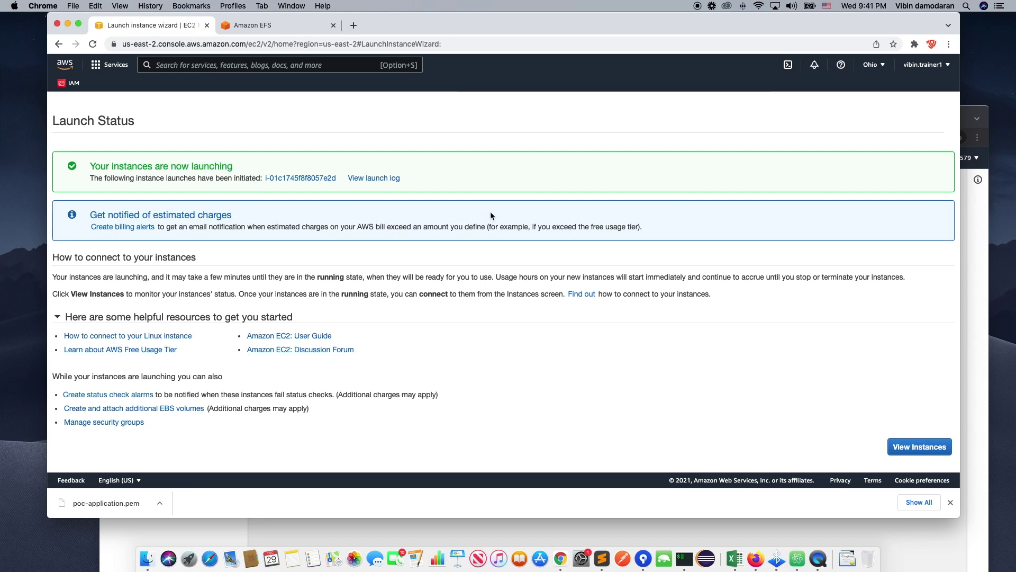
left_click(911, 448)
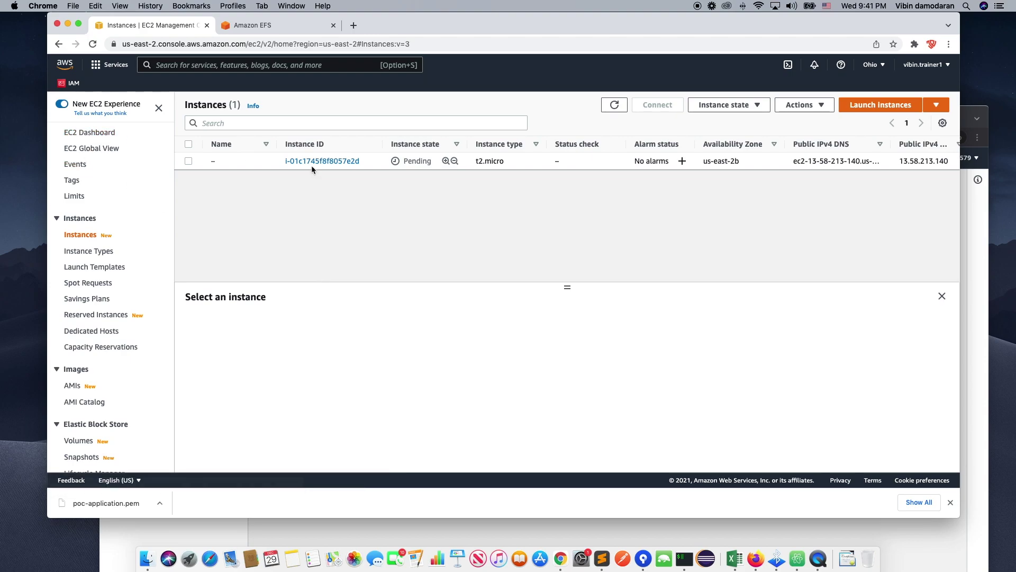
left_click(223, 161)
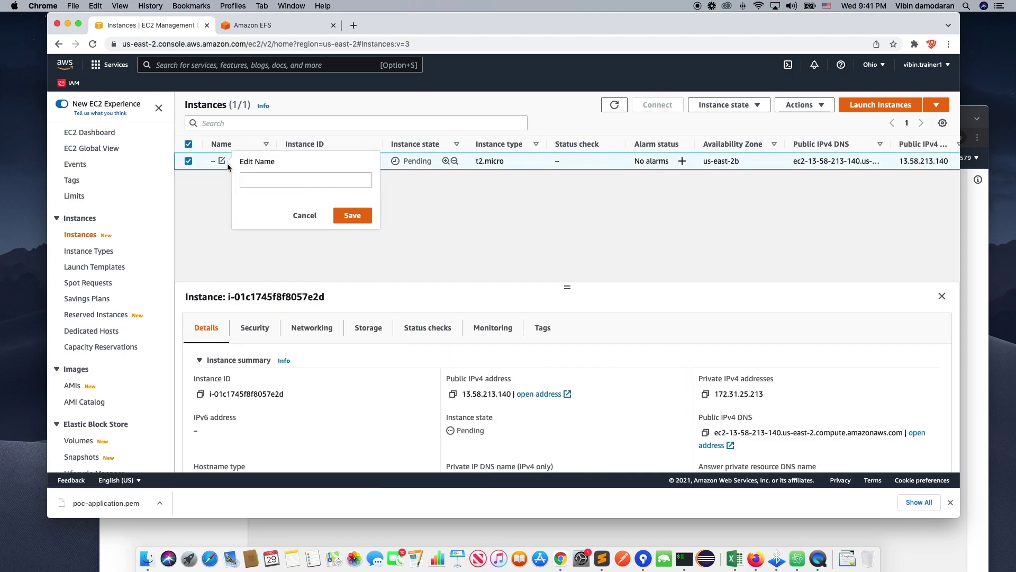
left_click(281, 180)
type("poc-app")
key("Return")
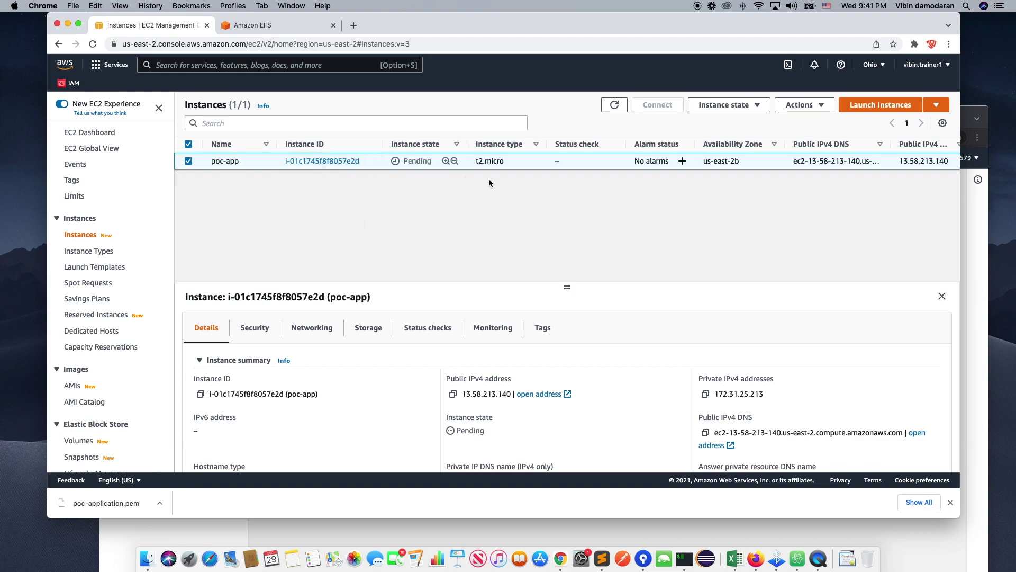
Reload the instances page and select the running poc-app instance.
right_click(548, 115)
left_click(574, 137)
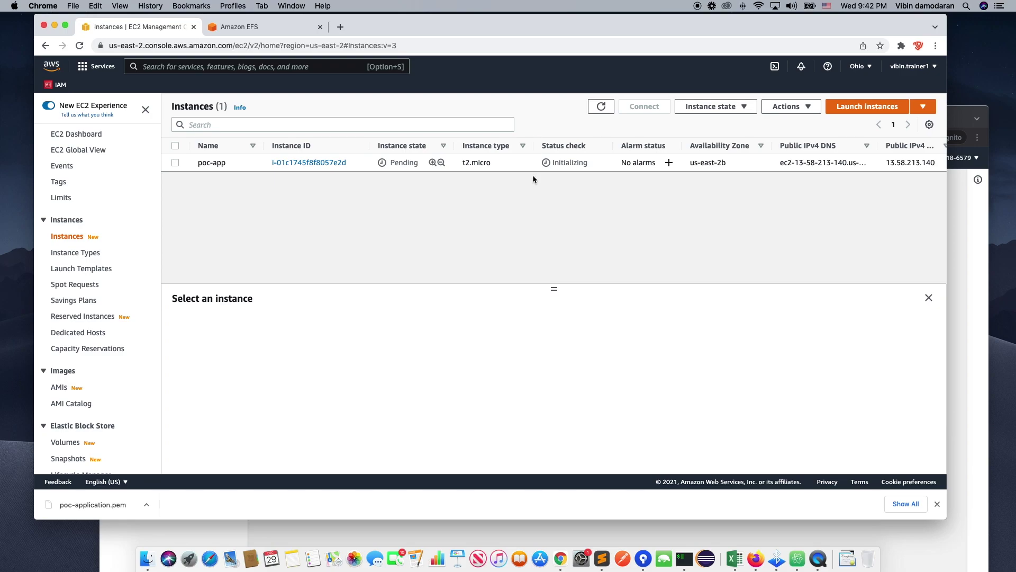
left_click(358, 163)
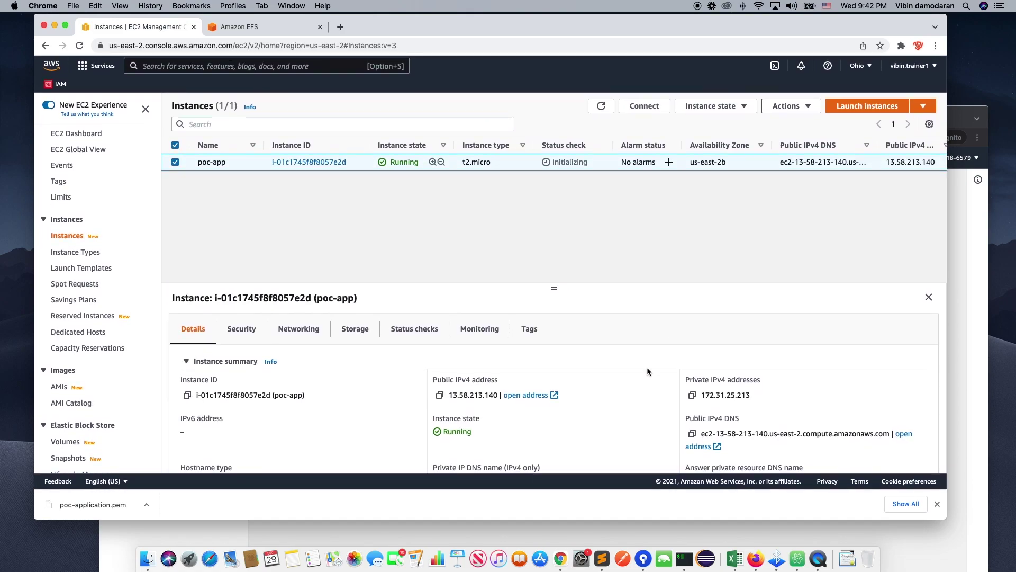
Close the download bar, collapse Instance summary, and choose Connect from poc-app's context menu.
left_click(937, 504)
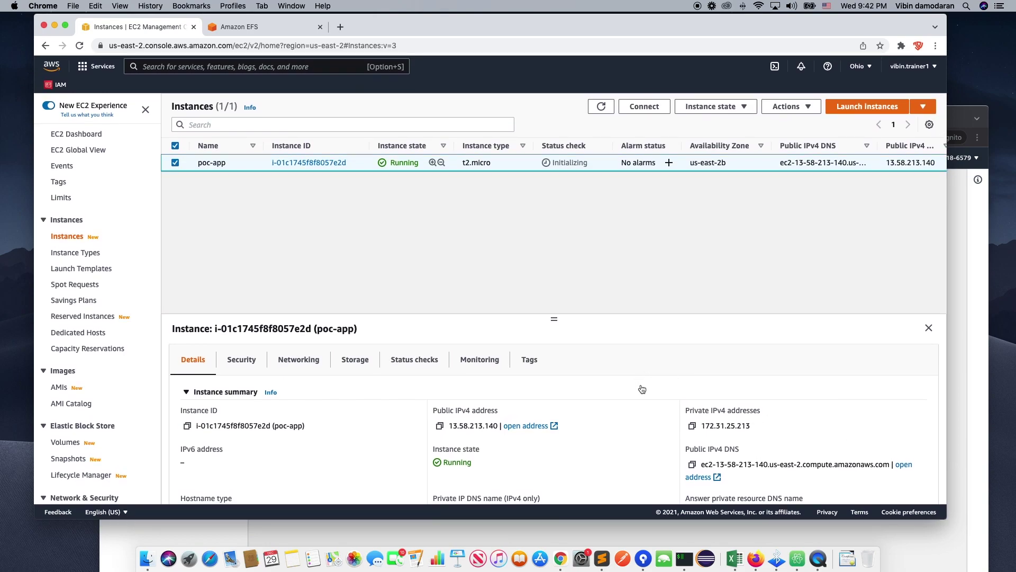
left_click(641, 388)
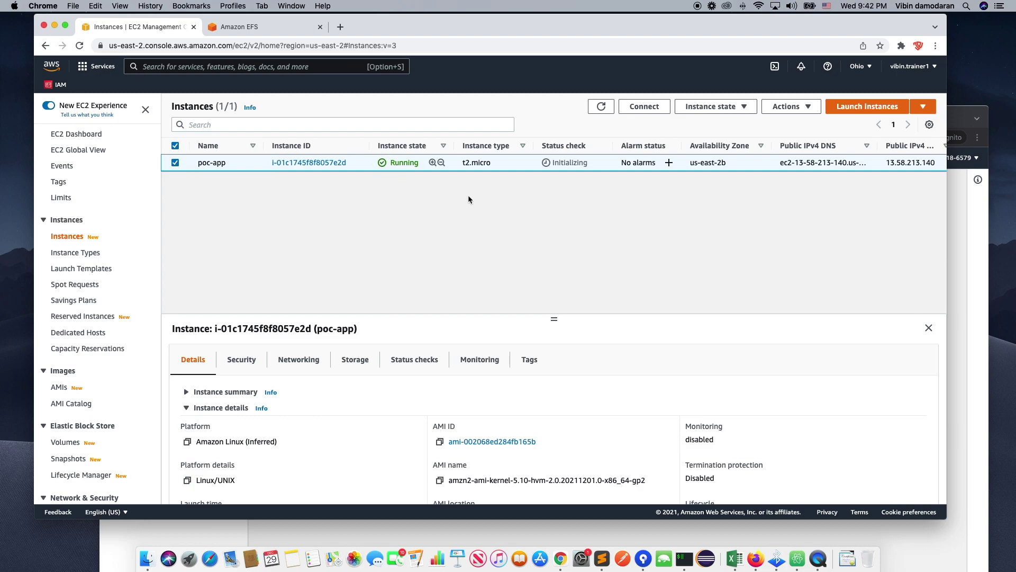
right_click(360, 168)
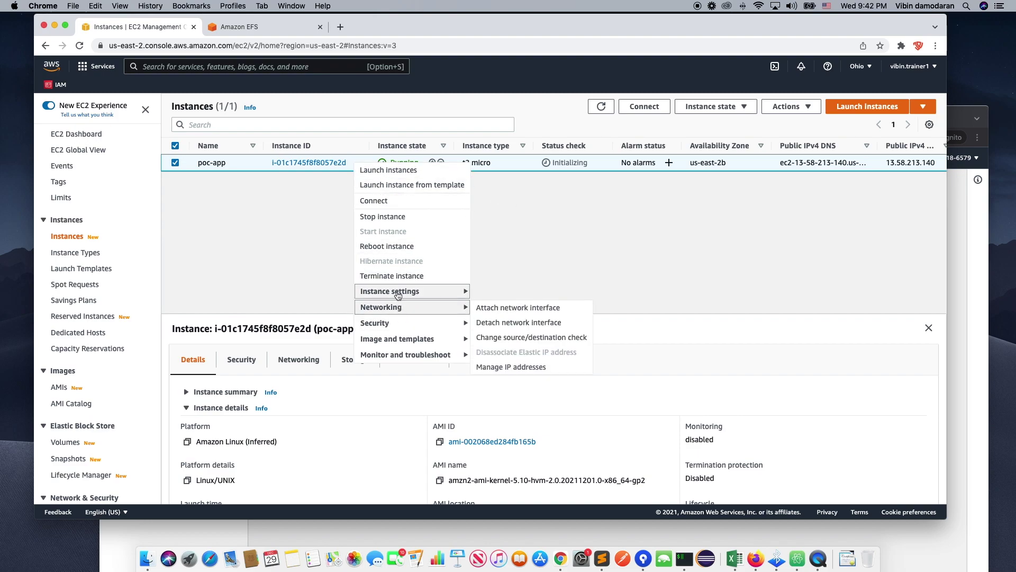
mouse_move(398, 294)
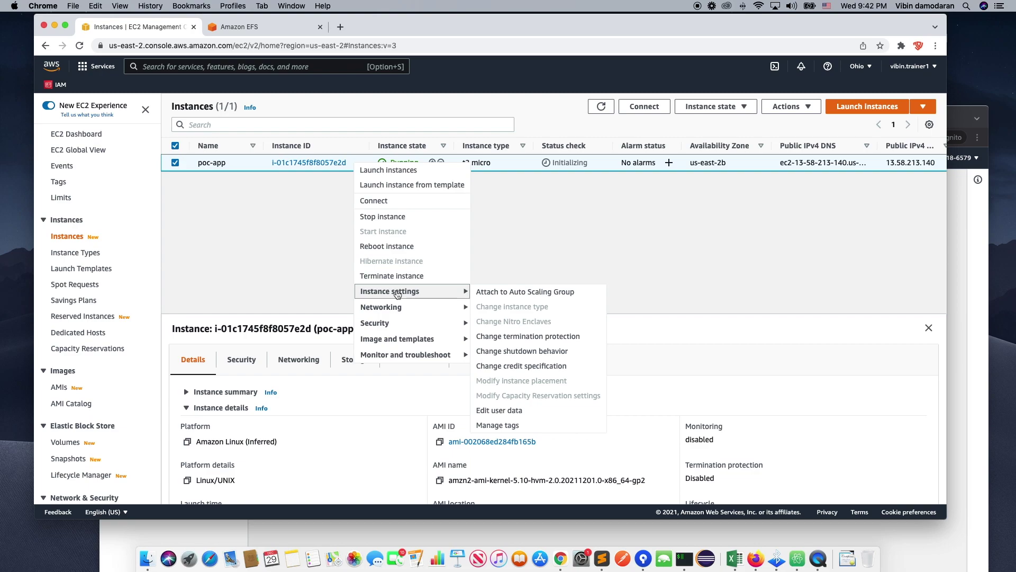
mouse_move(397, 340)
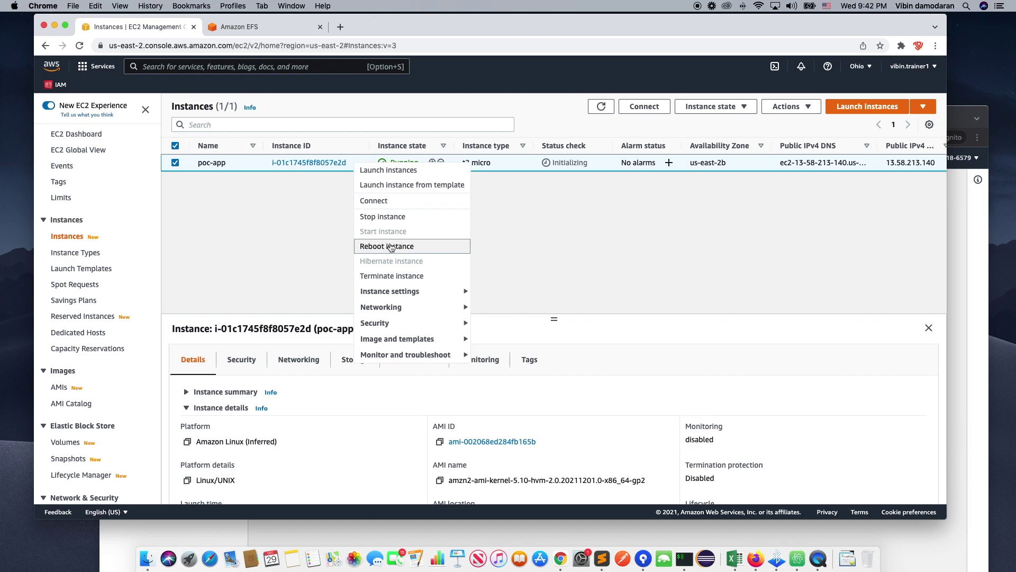
left_click(382, 201)
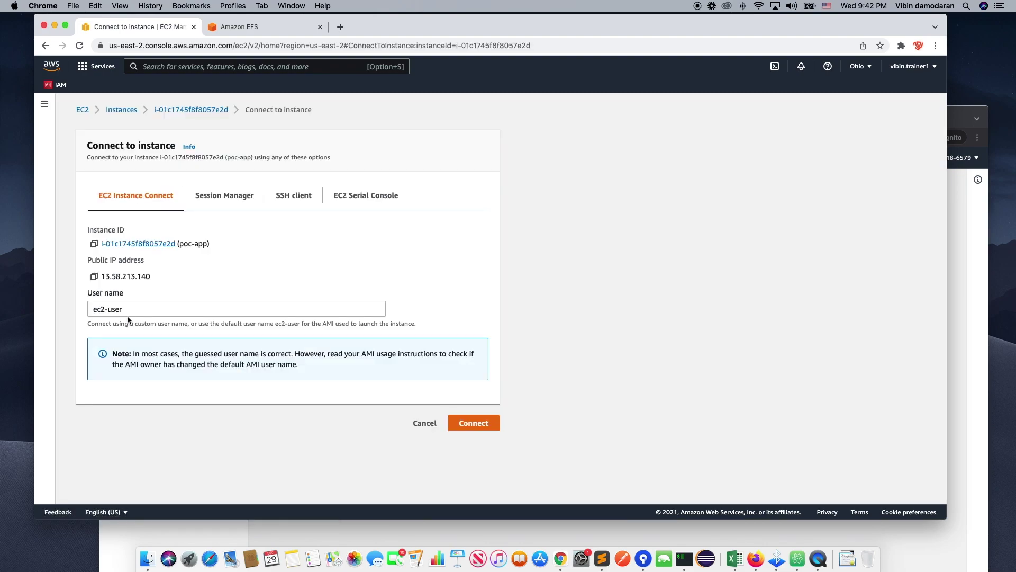
Browse the Session Manager, SSH client and EC2 Serial Console options, keeping user ec2-user, then cancel.
left_click(108, 309)
key("super+a")
key("BackSpace")
left_click(453, 313)
left_click(231, 202)
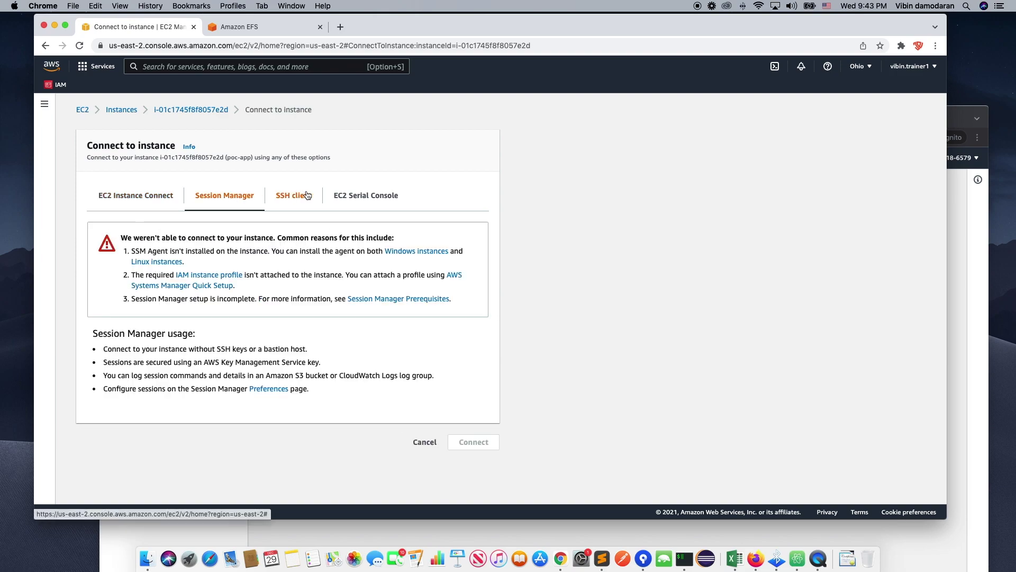
left_click(294, 196)
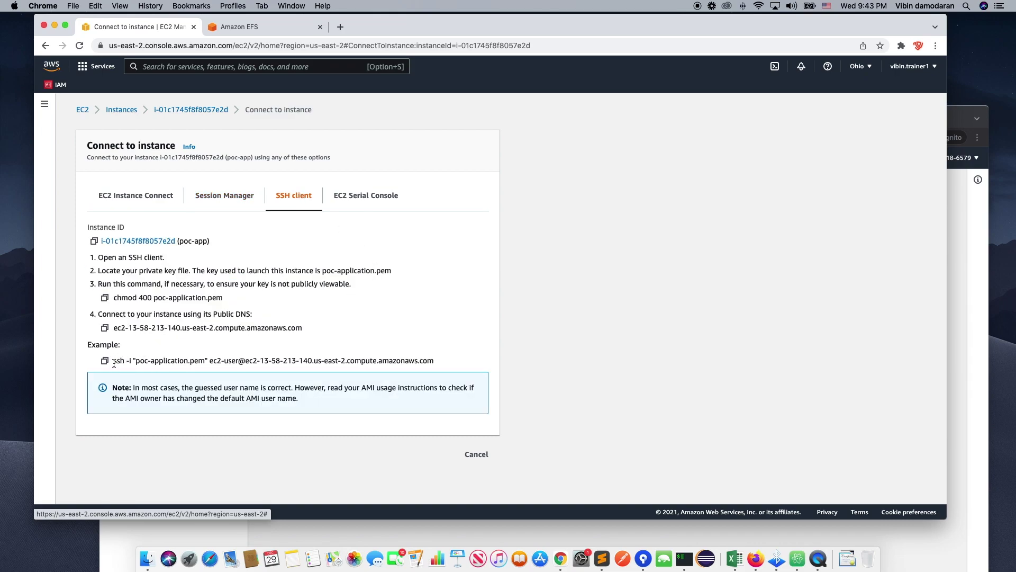
left_click_drag(113, 363, 442, 368)
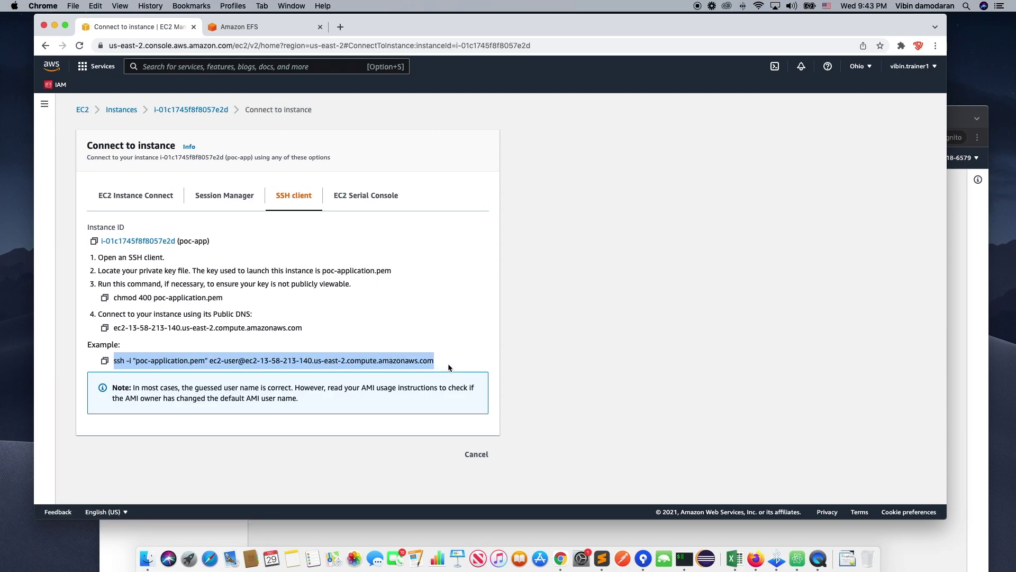
left_click(357, 317)
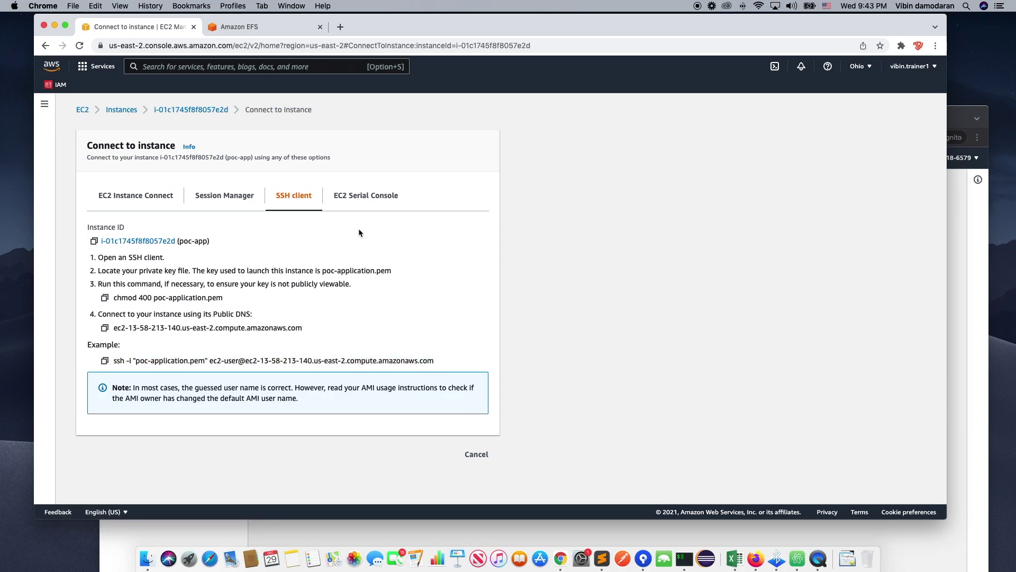
left_click(381, 195)
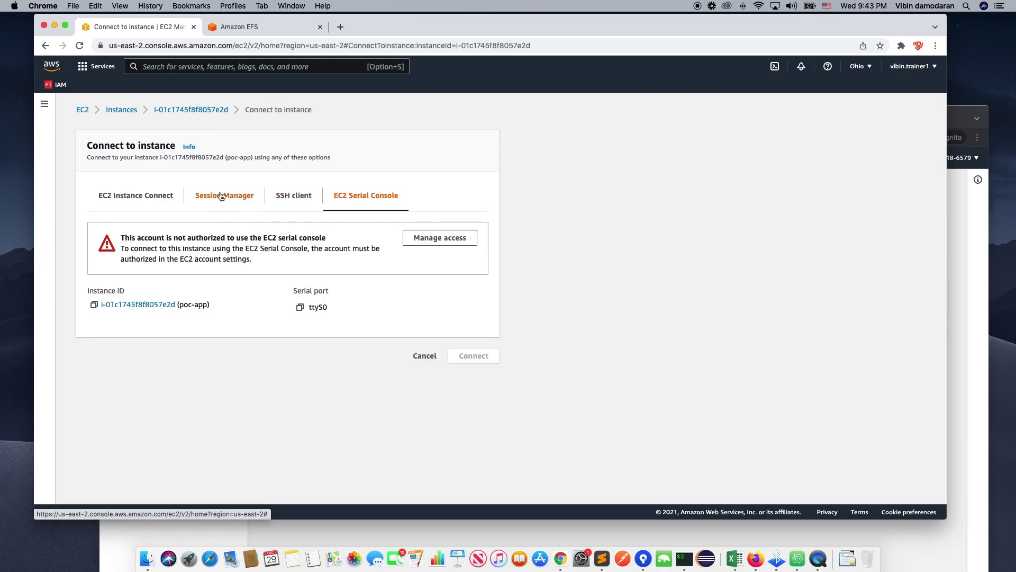
left_click(152, 199)
left_click(424, 423)
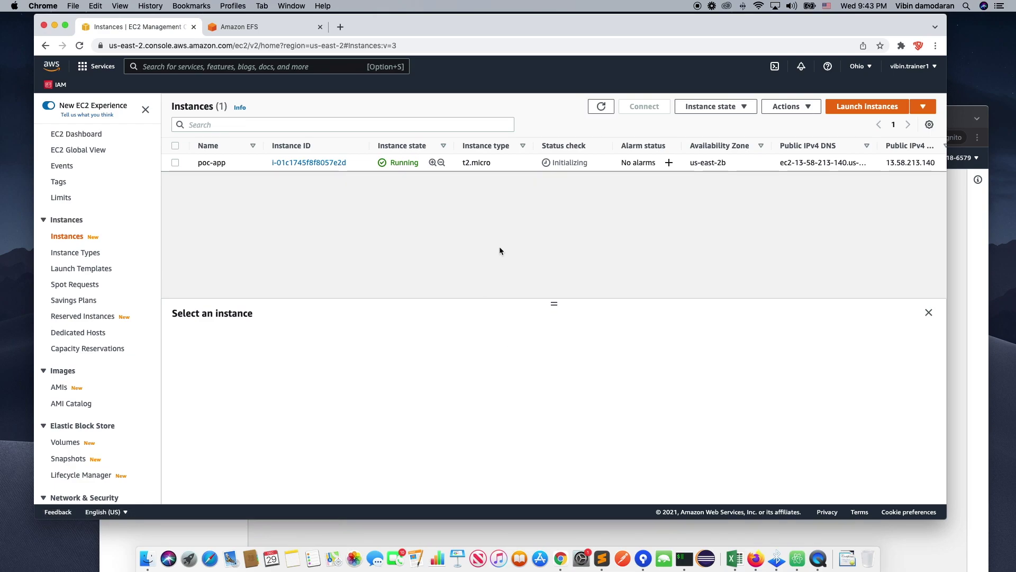
Launch iTerm2 through Spotlight and enlarge its window.
key("super+space")
type("iterm")
key("Return")
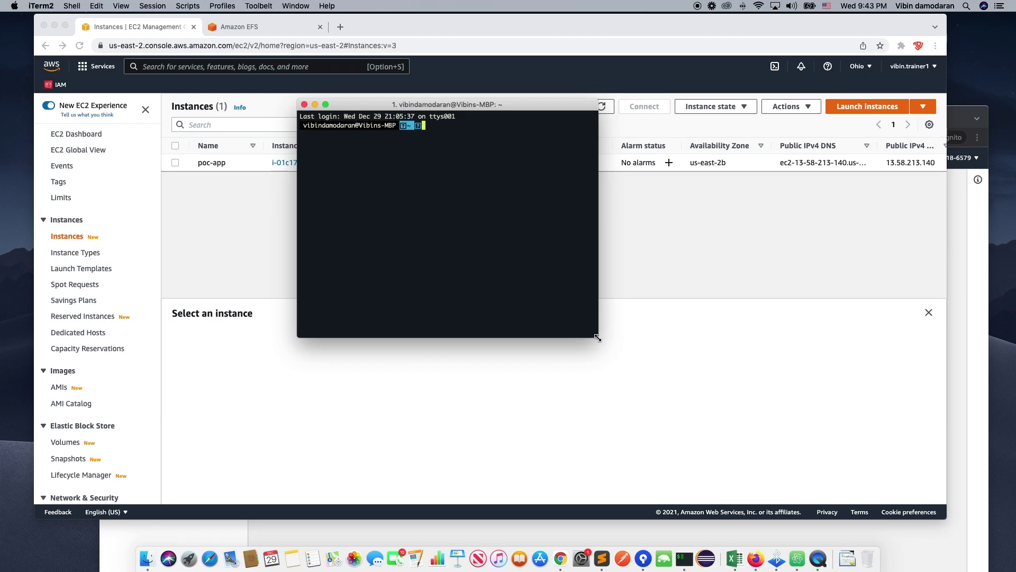
left_click_drag(598, 337, 842, 431)
Move the terminal aside and select poc-app in the browser's instance list.
left_click_drag(454, 105, 539, 154)
left_click(302, 219)
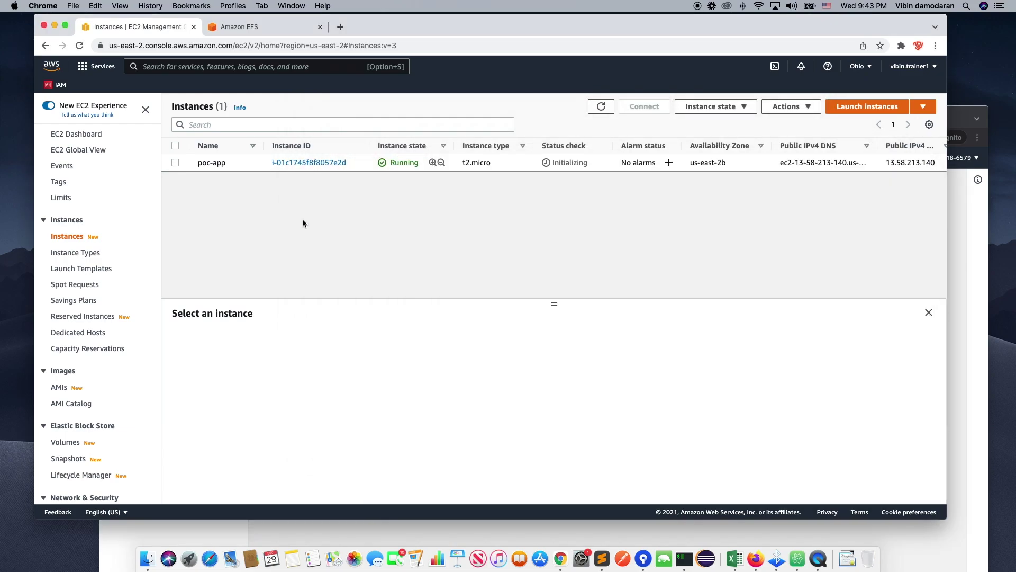
left_click(240, 163)
scroll(606, 447, "down", 3)
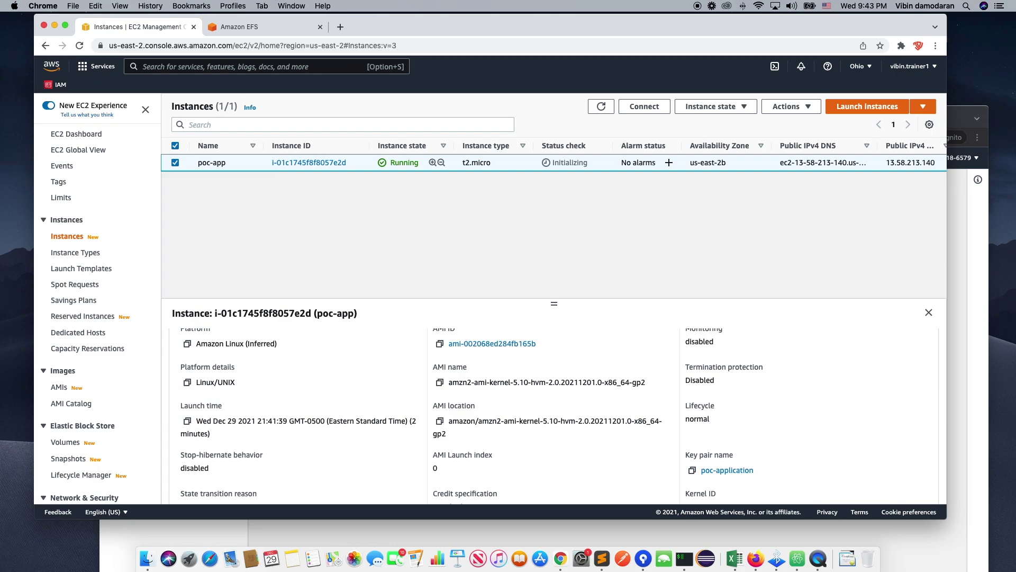
scroll(562, 397, "up", 2)
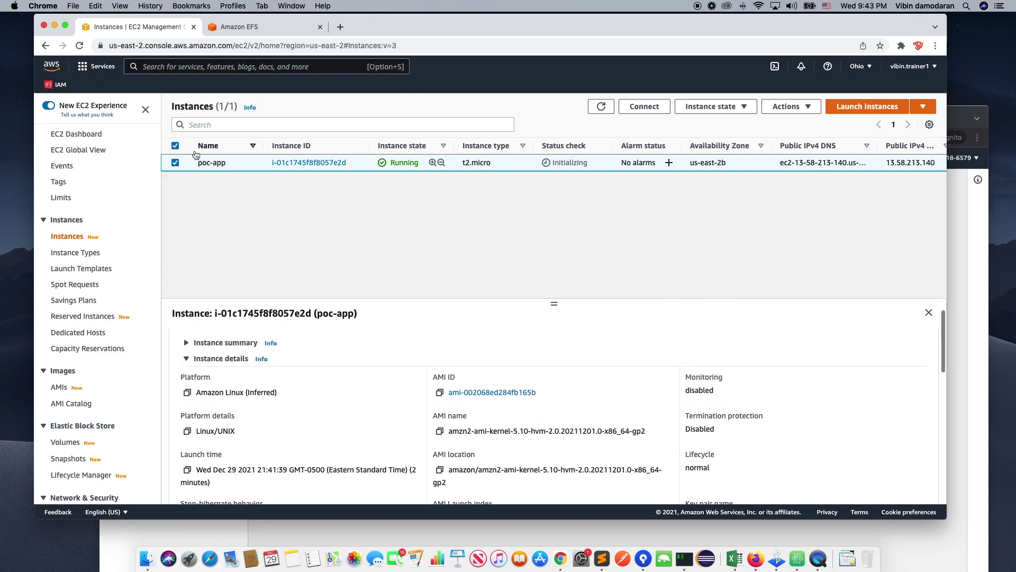
Expand poc-app's instance summary and scroll through its details.
left_click(183, 345)
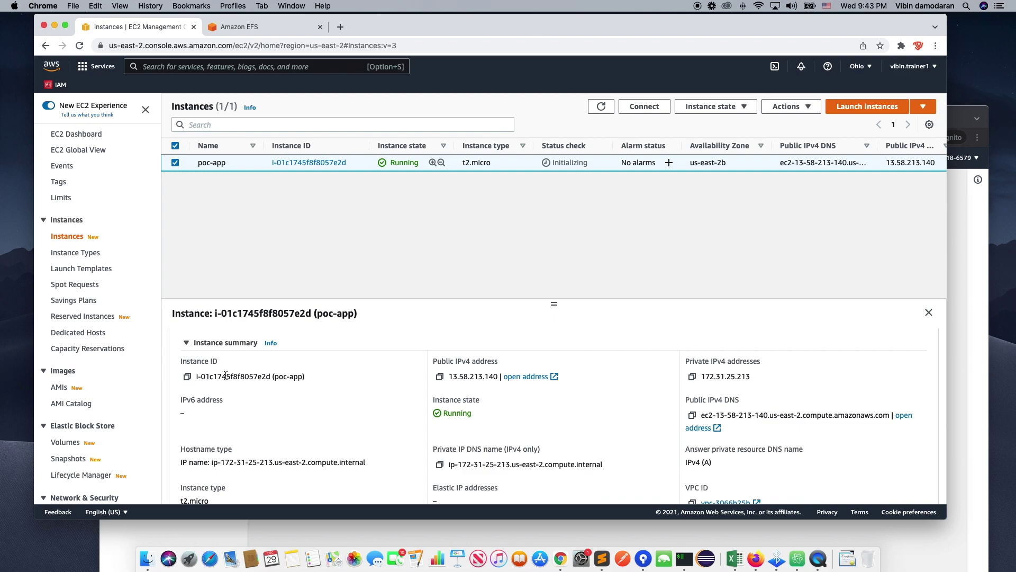
scroll(253, 376, "down", 3)
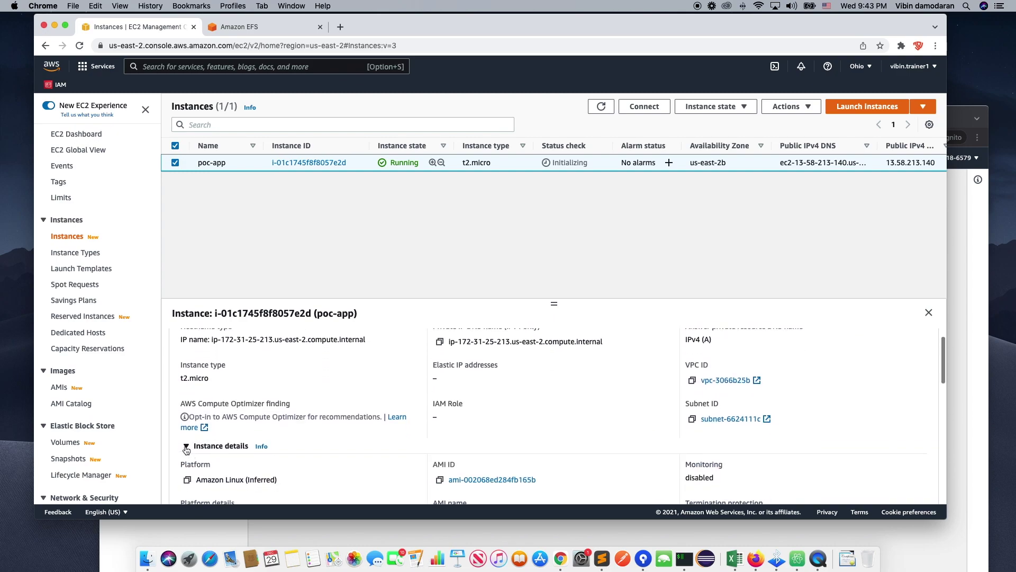
scroll(339, 445, "down", 3)
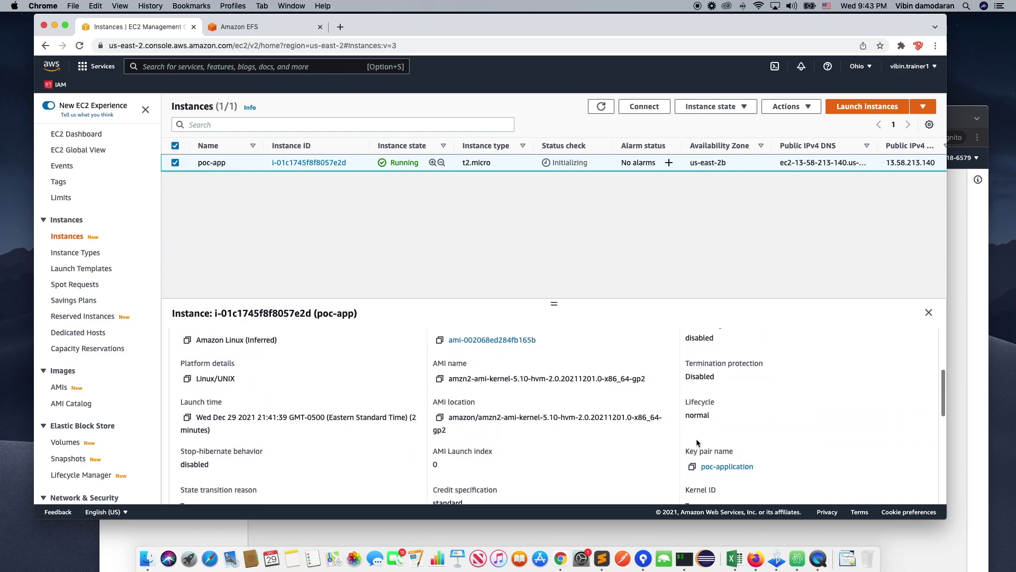
scroll(697, 443, "down", 1)
scroll(508, 419, "down", 3)
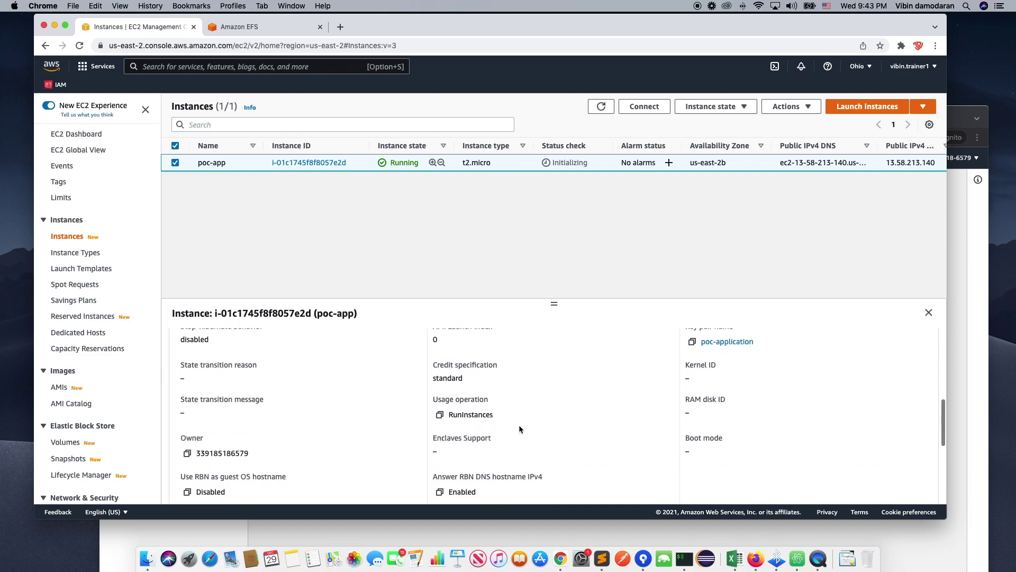
scroll(301, 426, "down", 4)
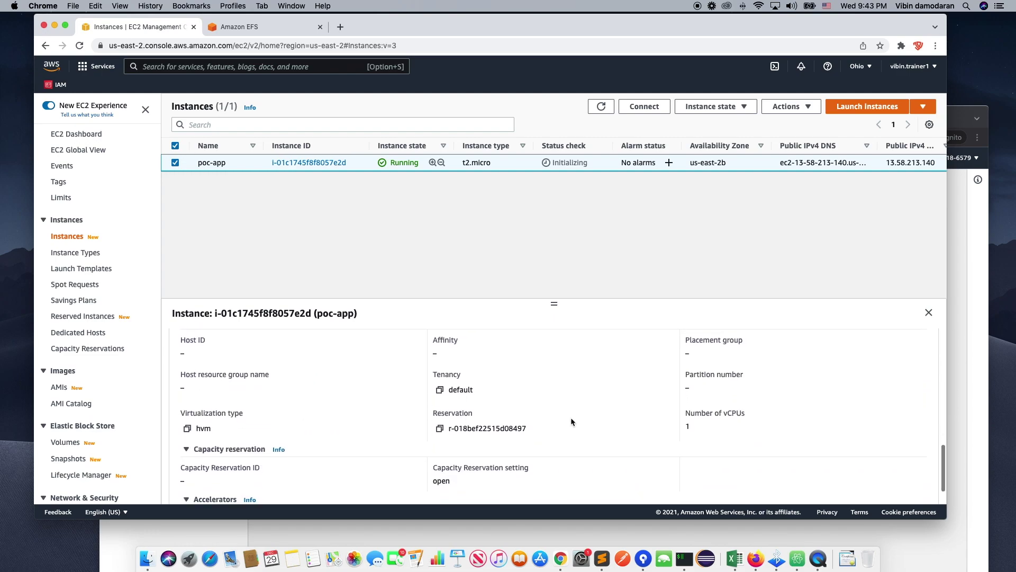
scroll(407, 399, "up", 10)
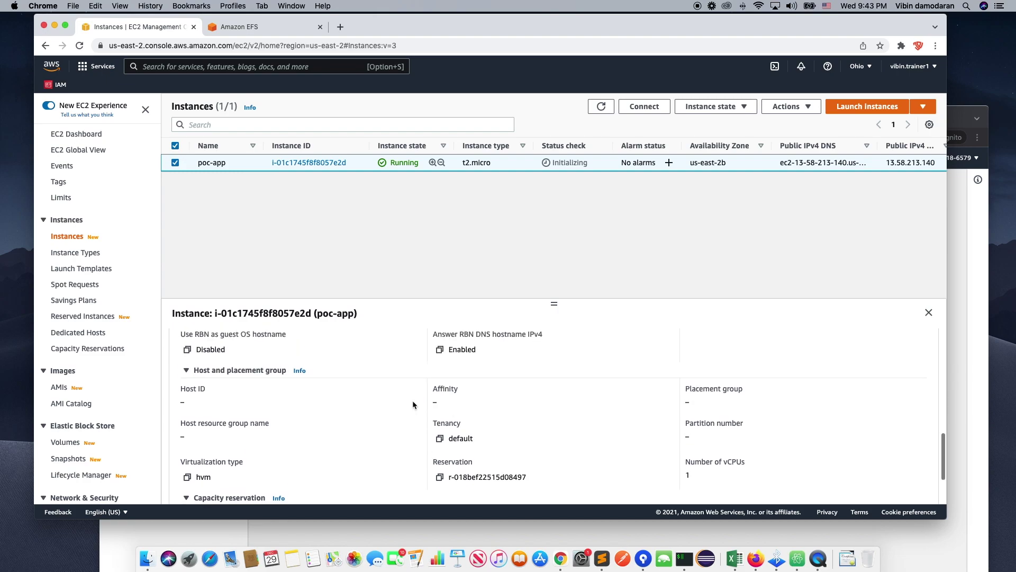
scroll(430, 403, "up", 3)
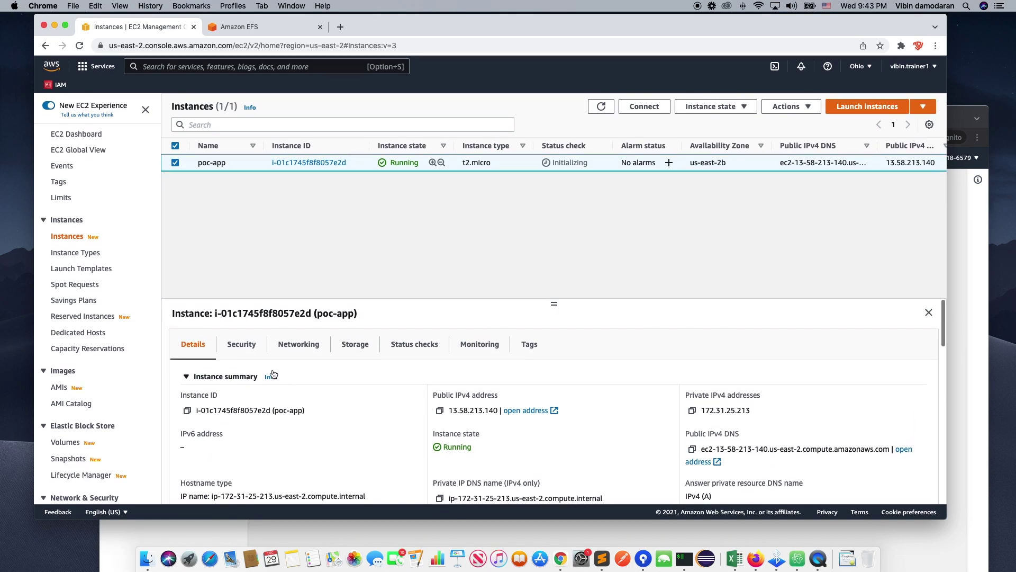
Show the Security tab with poc-security-group's inbound rules for ports 22 and 80.
left_click(241, 340)
scroll(363, 402, "down", 5)
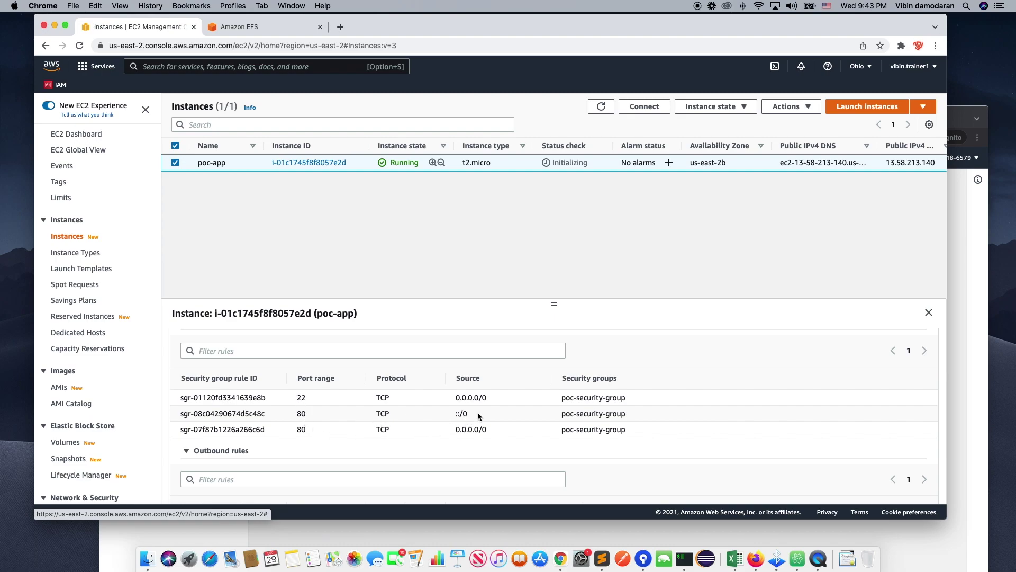
scroll(367, 363, "up", 5)
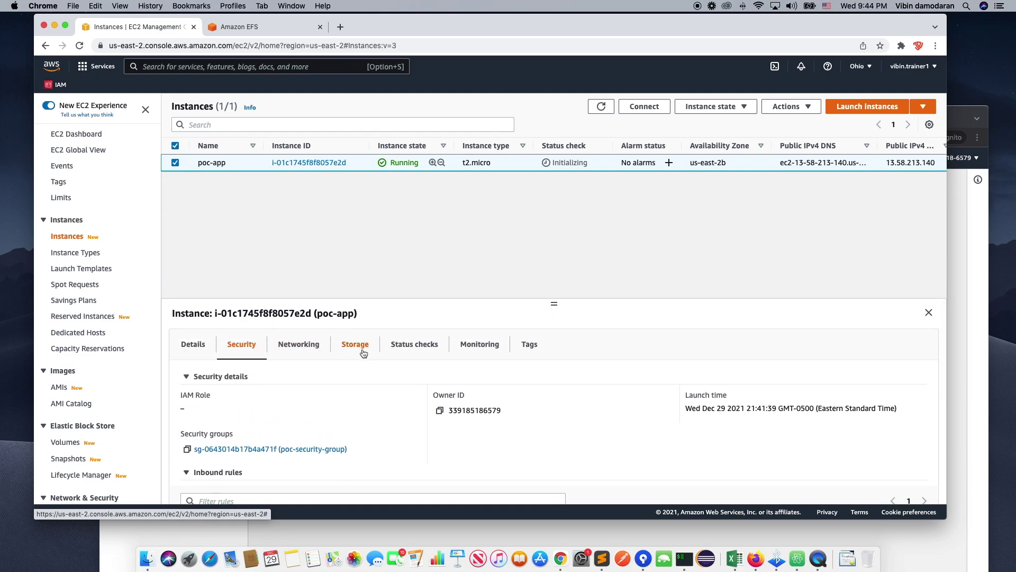
Review poc-app's Storage and Networking details.
left_click(355, 346)
scroll(318, 344, "down", 1)
left_click(297, 337)
scroll(274, 400, "down", 3)
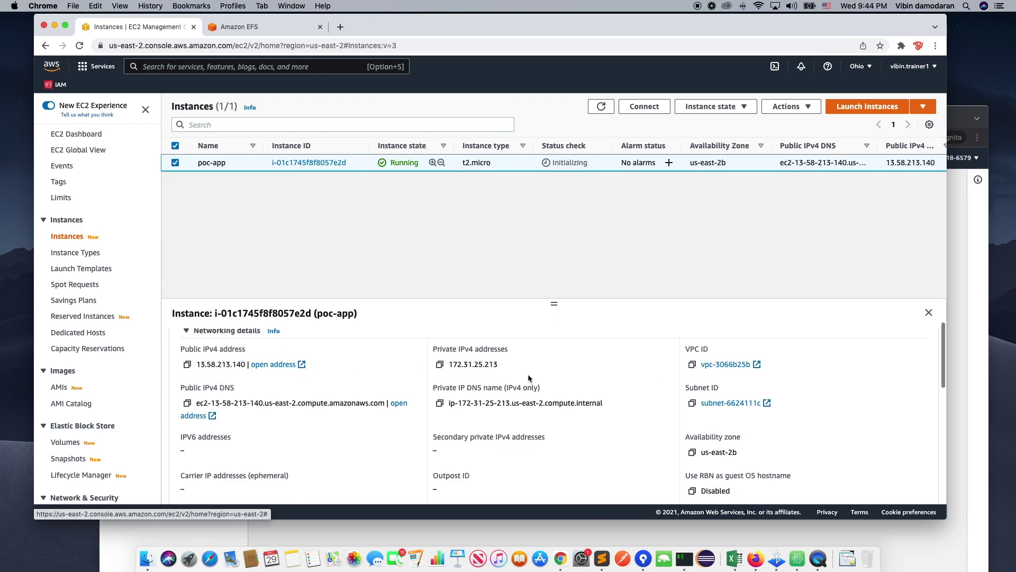
scroll(529, 378, "down", 1)
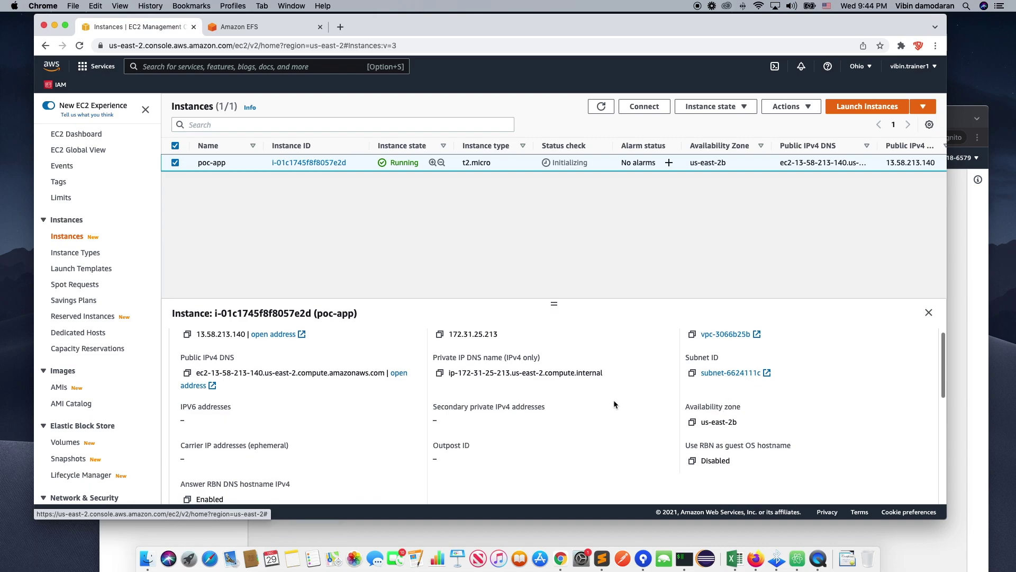
scroll(582, 430, "down", 6)
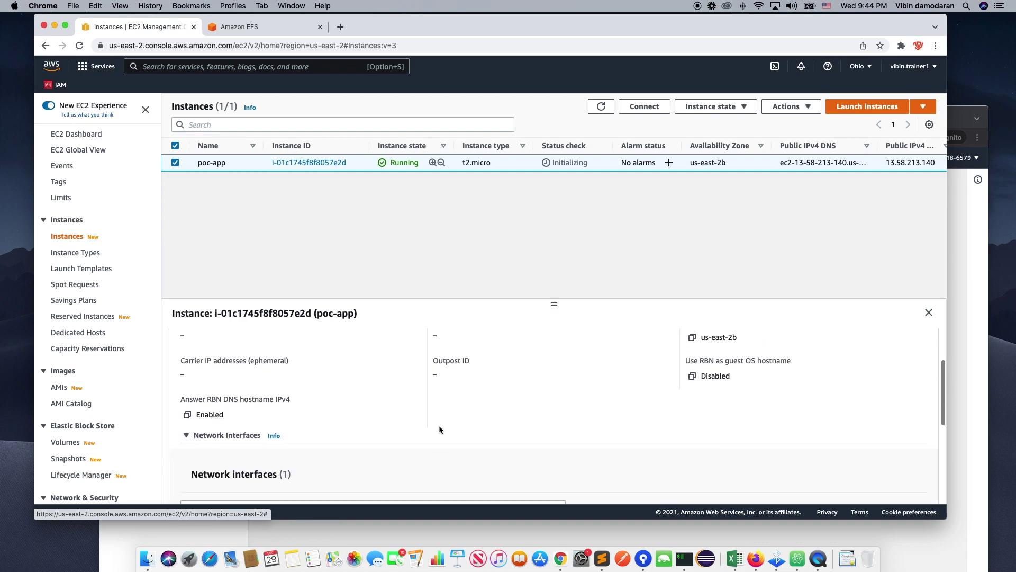
scroll(333, 446, "up", 10)
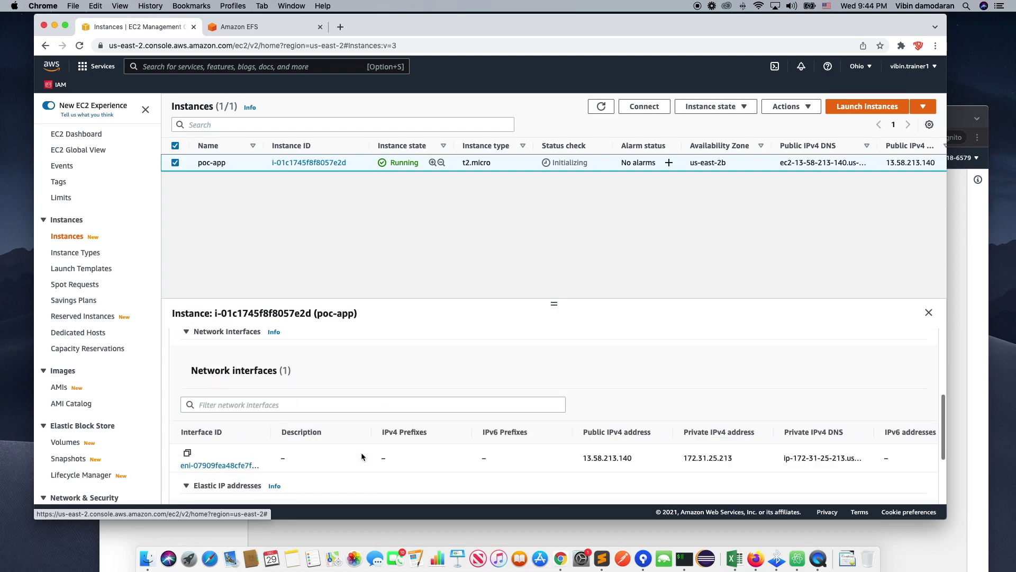
left_click(355, 344)
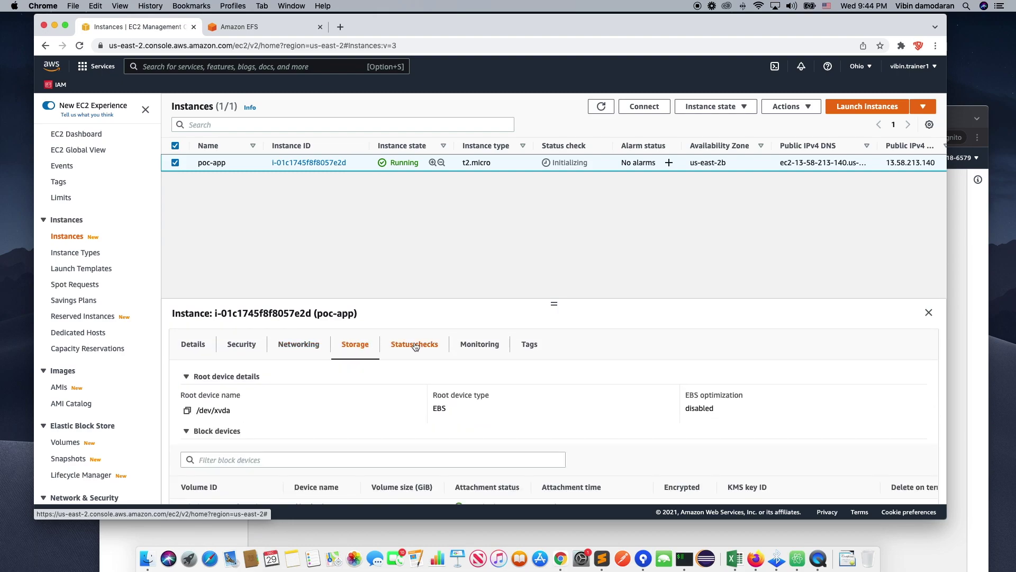
Check poc-app's status checks and monitoring charts.
left_click(414, 344)
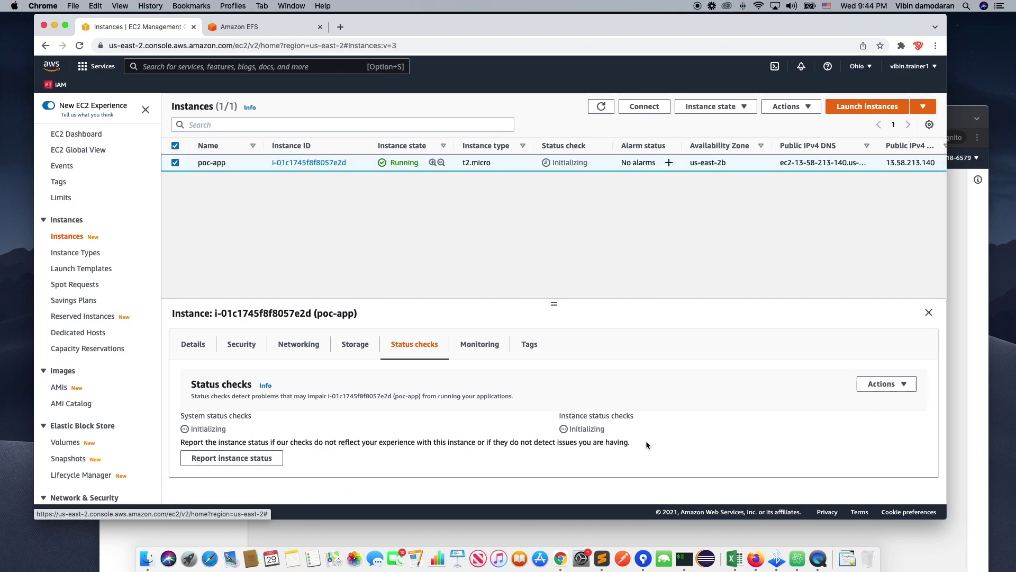
left_click(483, 347)
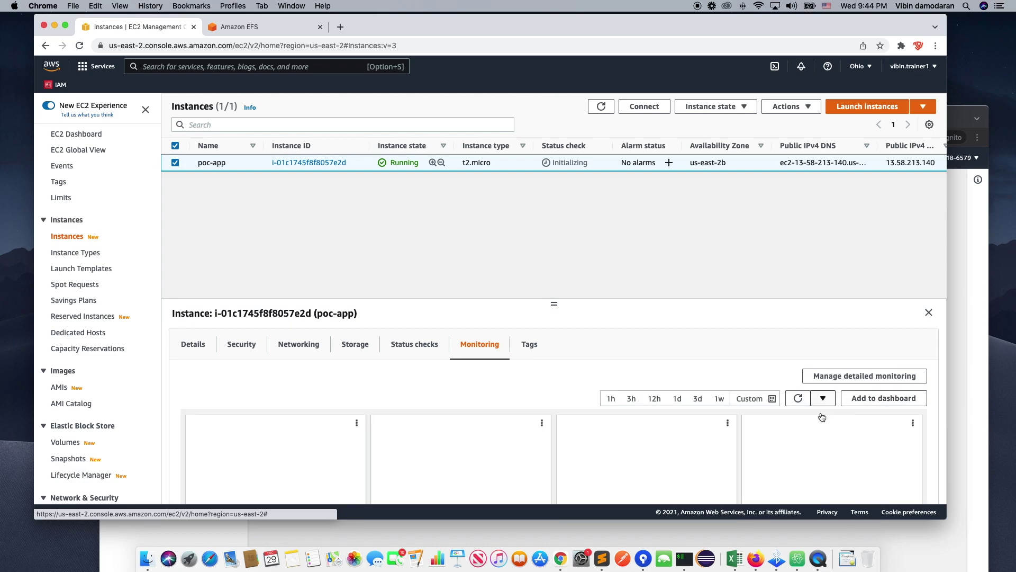
scroll(785, 437, "down", 3)
scroll(426, 415, "up", 2)
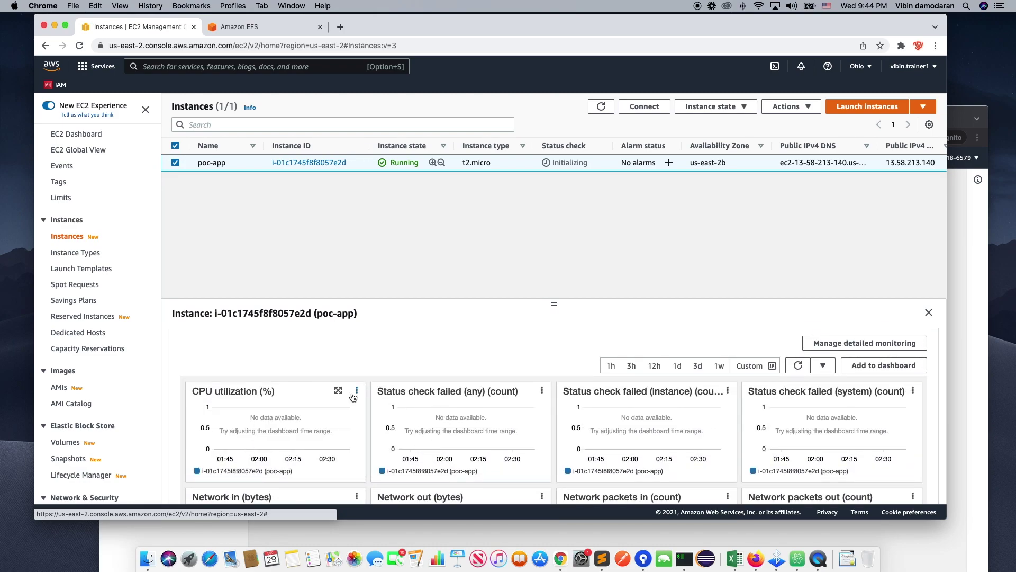
scroll(906, 438, "down", 2)
scroll(905, 440, "down", 3)
scroll(906, 438, "up", 5)
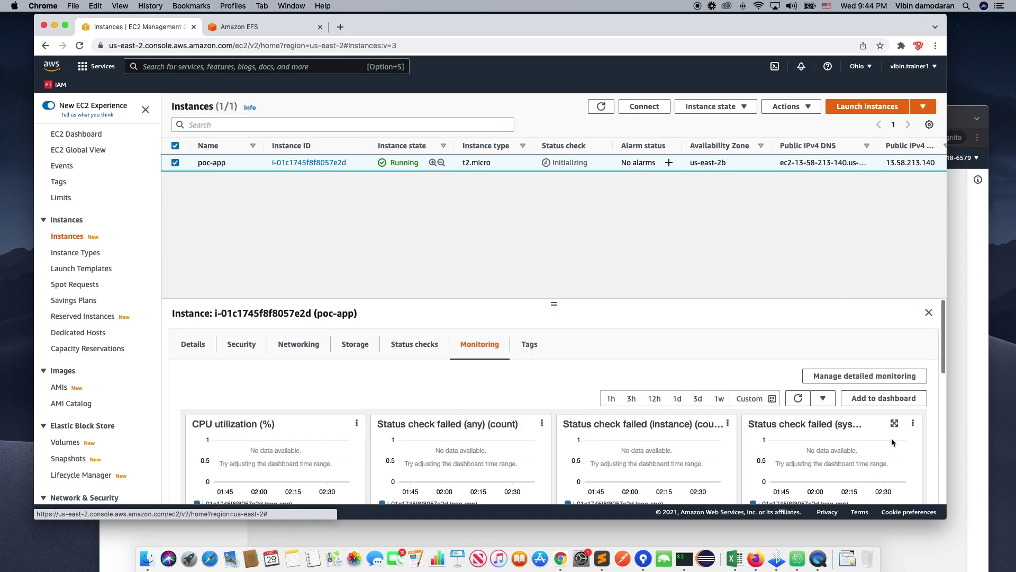
View poc-app's tags, then return to Details showing private IPv4 172.31.25.213.
left_click(530, 344)
scroll(256, 424, "down", 1)
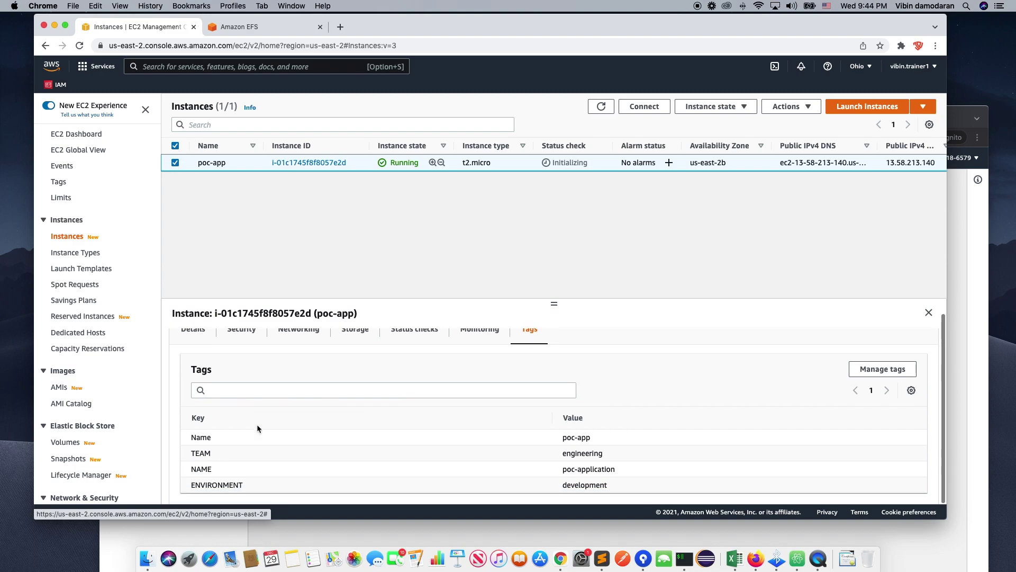
scroll(472, 389, "up", 1)
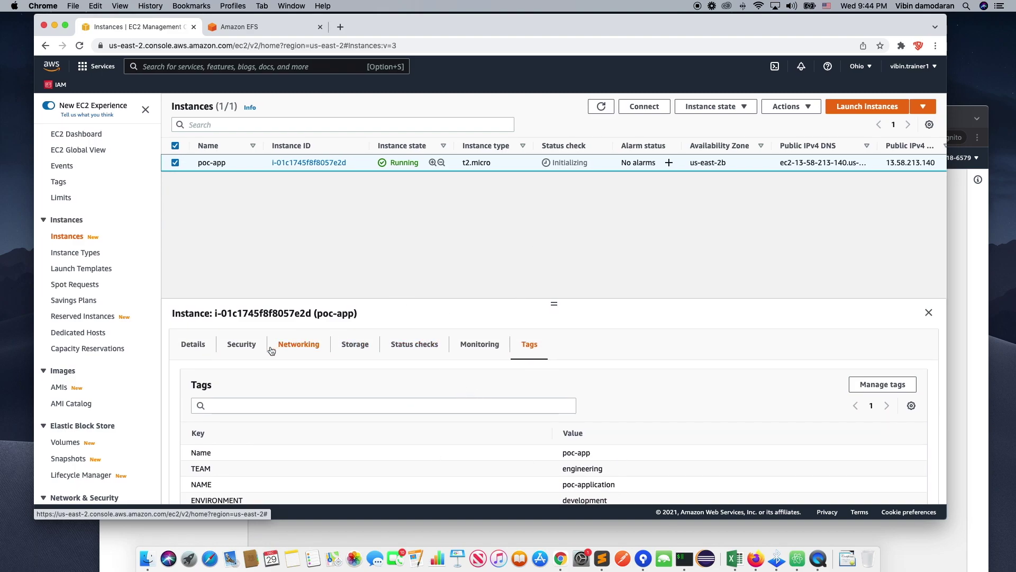
left_click(193, 345)
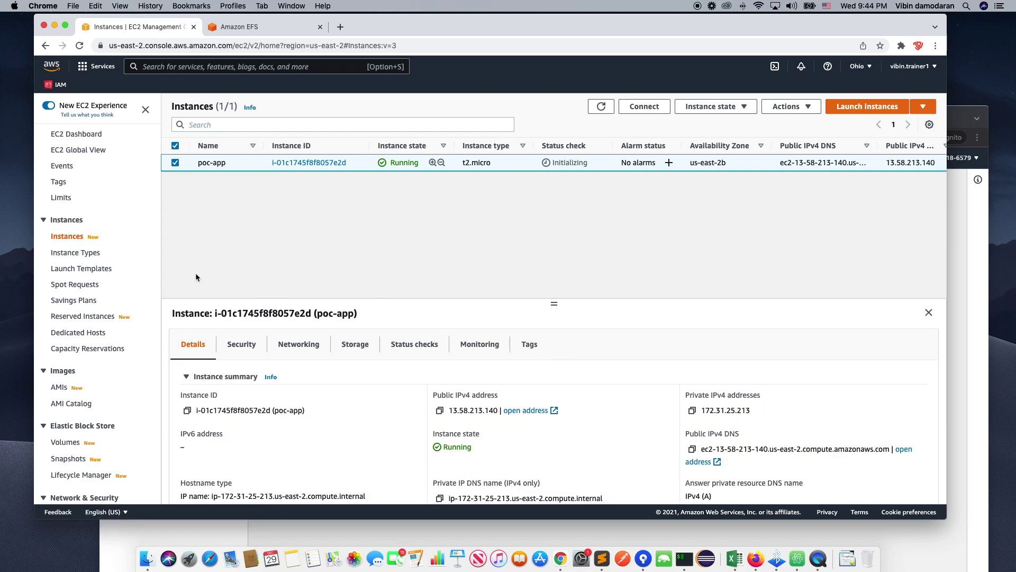
scroll(84, 390, "down", 2)
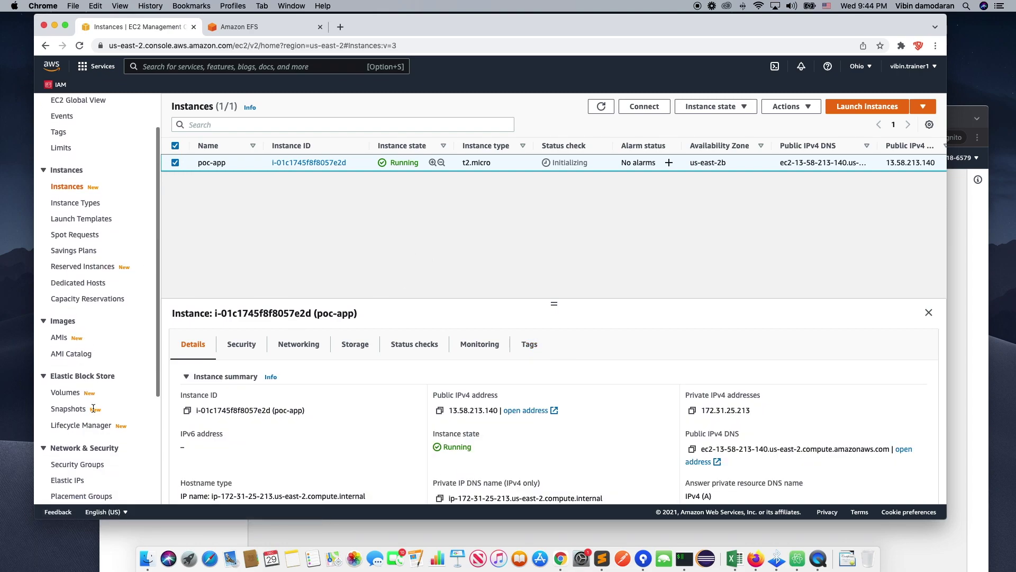
scroll(84, 389, "down", 1)
Allocate a new Elastic IP address (18.216.199.229) from Amazon's pool.
left_click(68, 468)
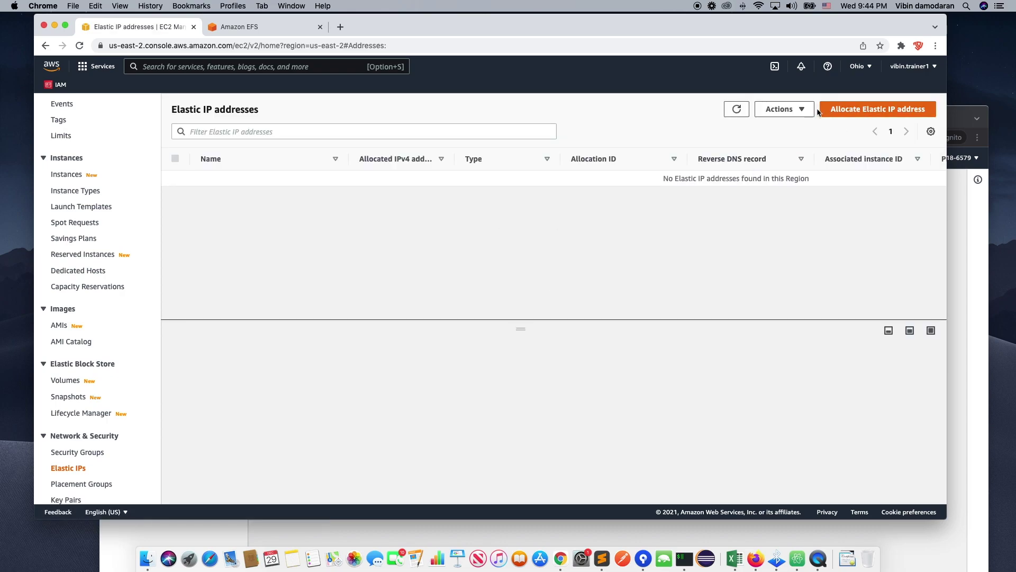
left_click(845, 109)
scroll(223, 355, "down", 1)
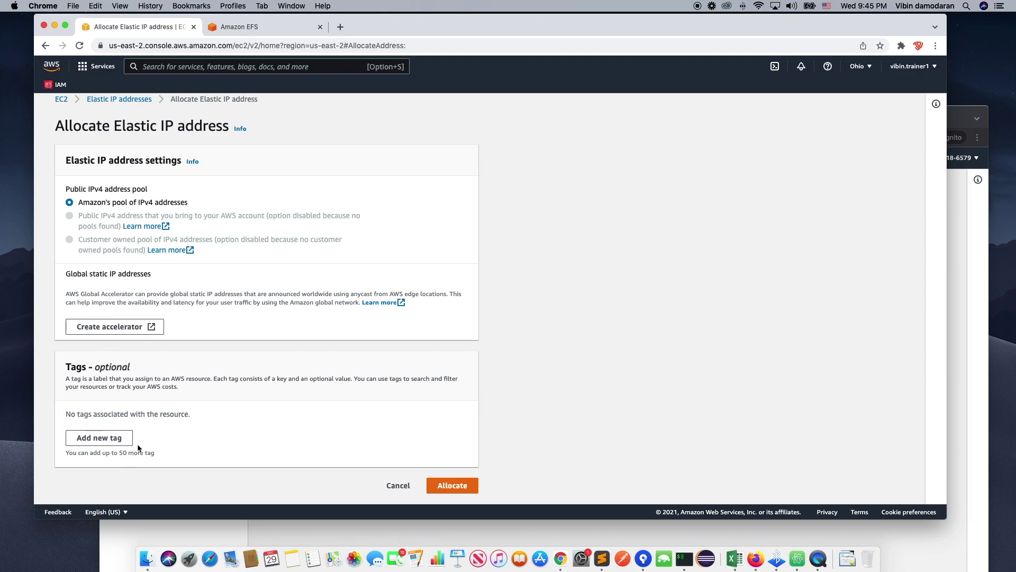
left_click(456, 485)
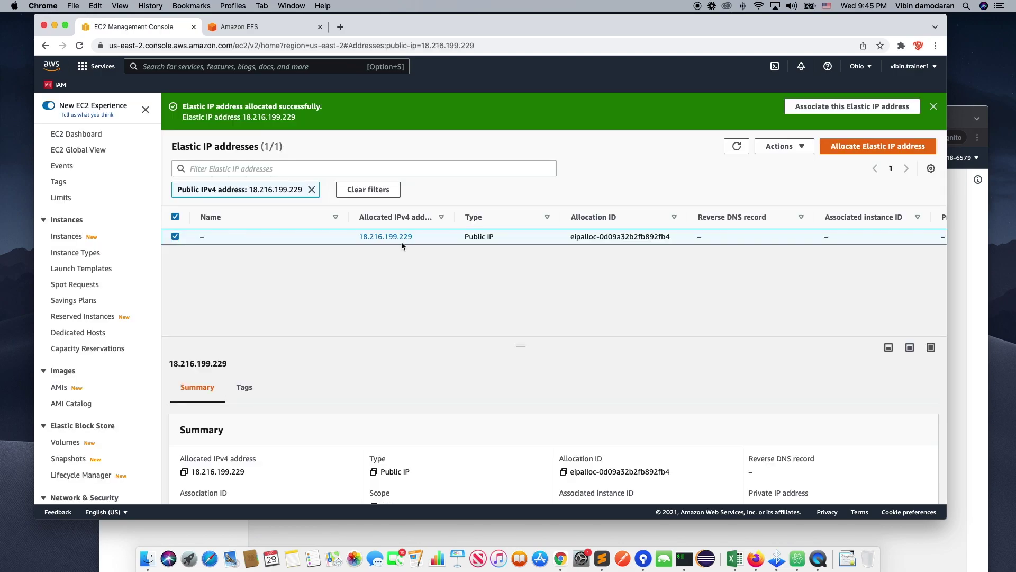
Associate Elastic IP 18.216.199.229 with the poc-app instance.
right_click(334, 239)
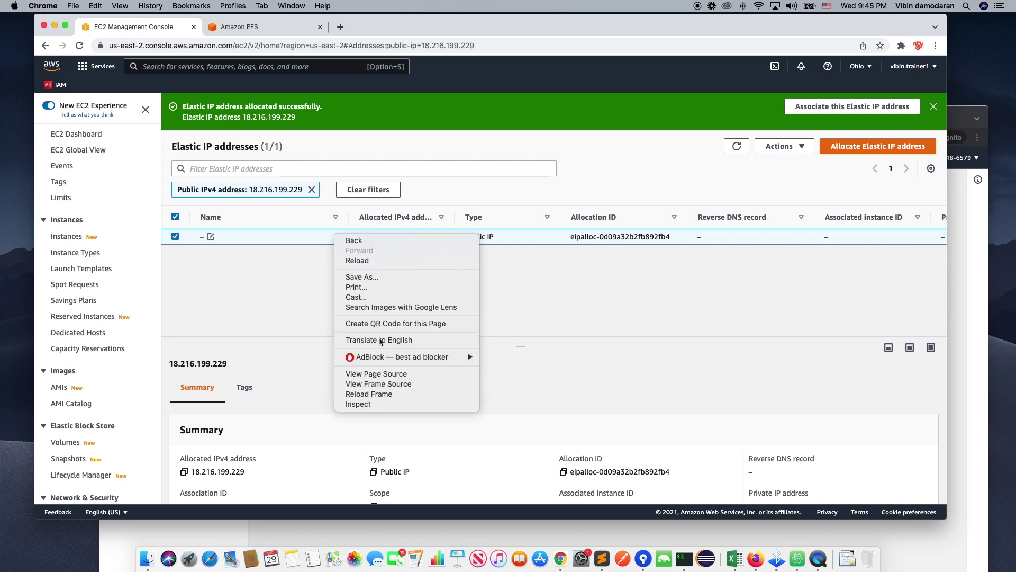
left_click(312, 286)
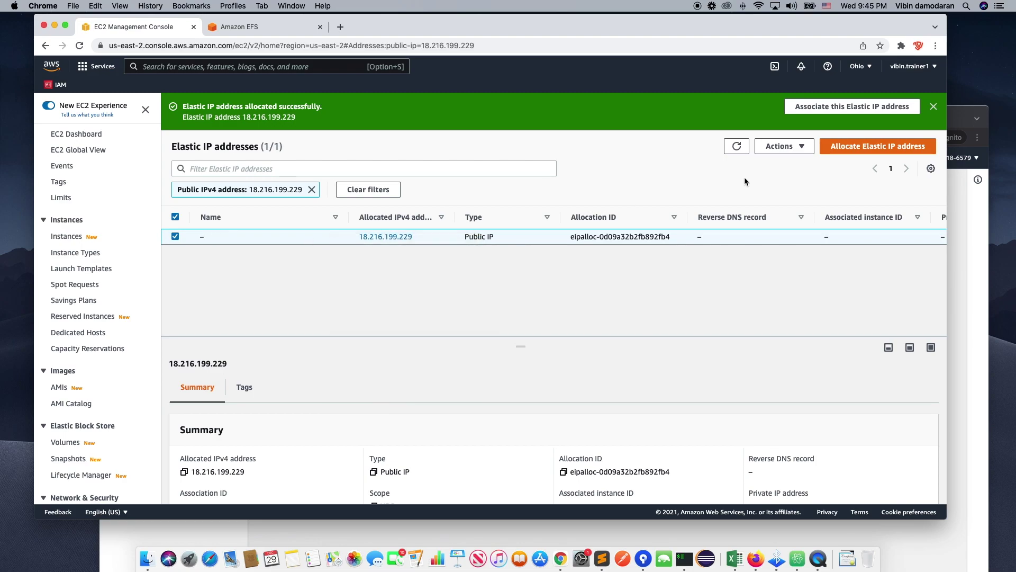
left_click(788, 149)
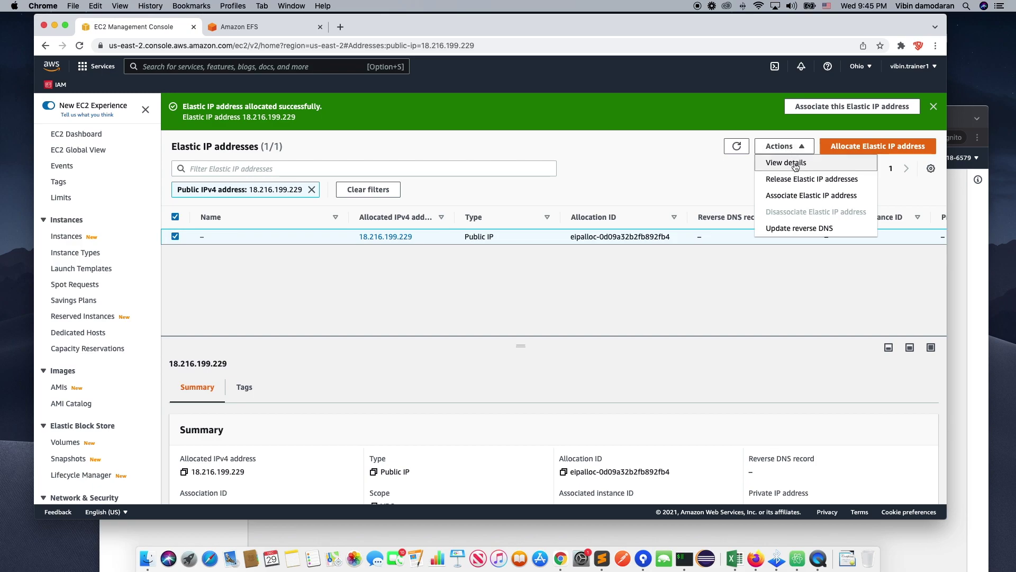
left_click(794, 196)
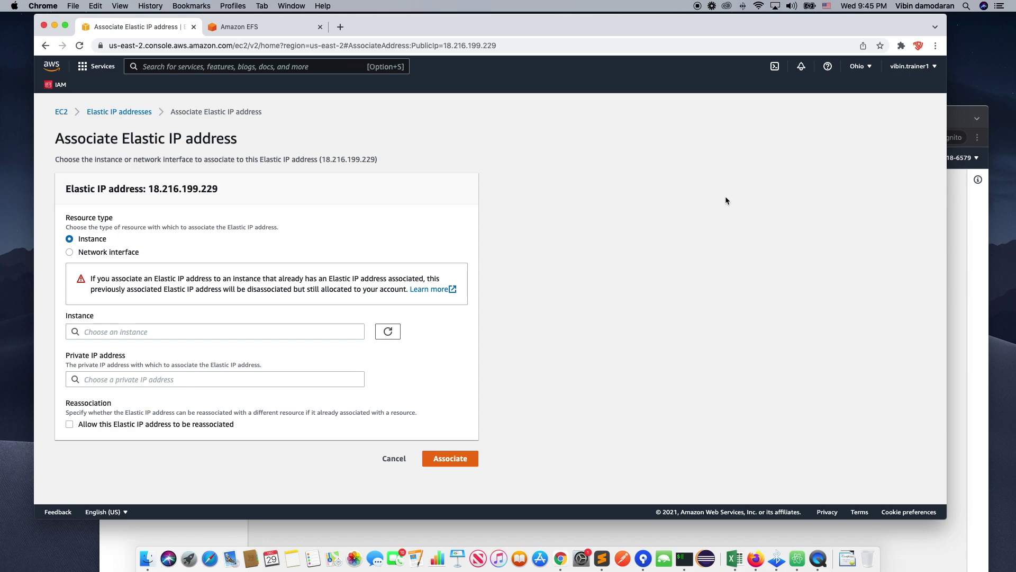
left_click(125, 331)
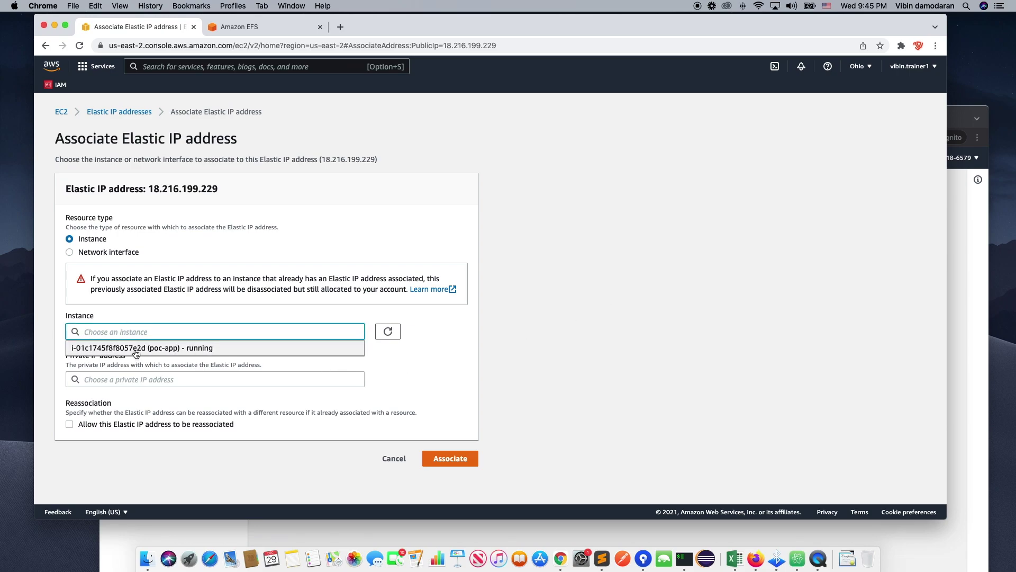
left_click(143, 345)
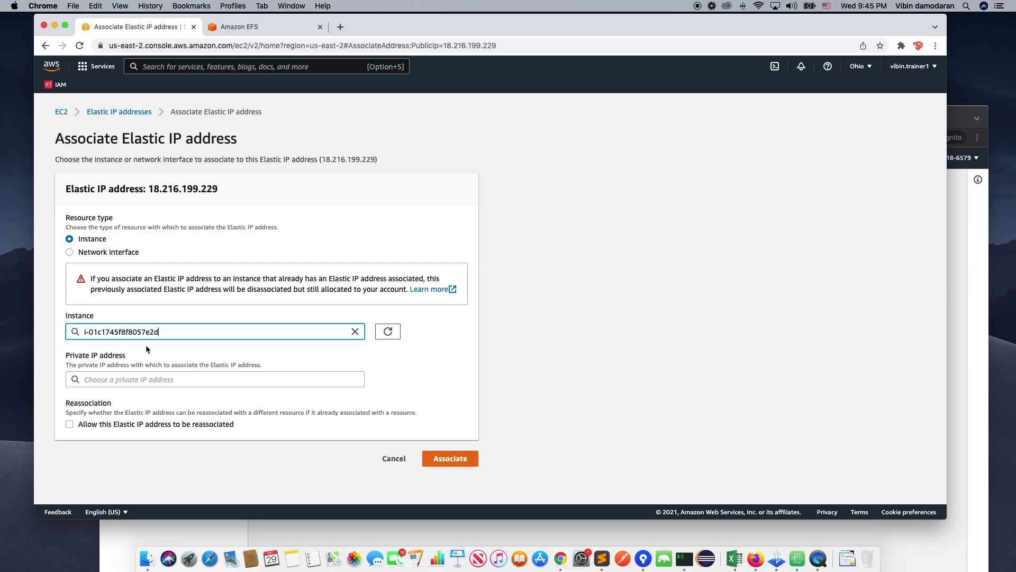
left_click(451, 459)
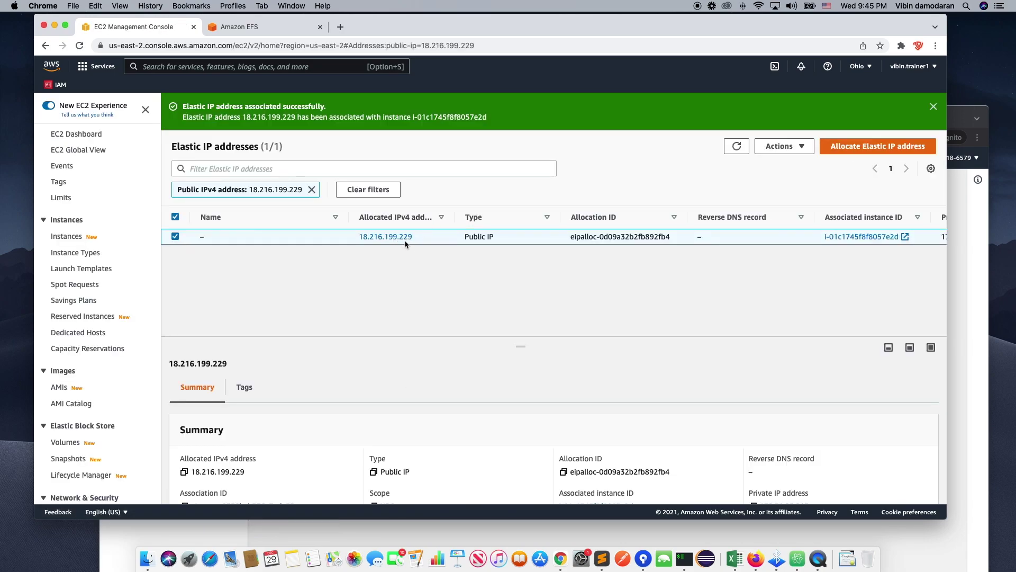
Return to the list of running EC2 instances.
left_click(76, 134)
left_click_drag(589, 31, 589, 30)
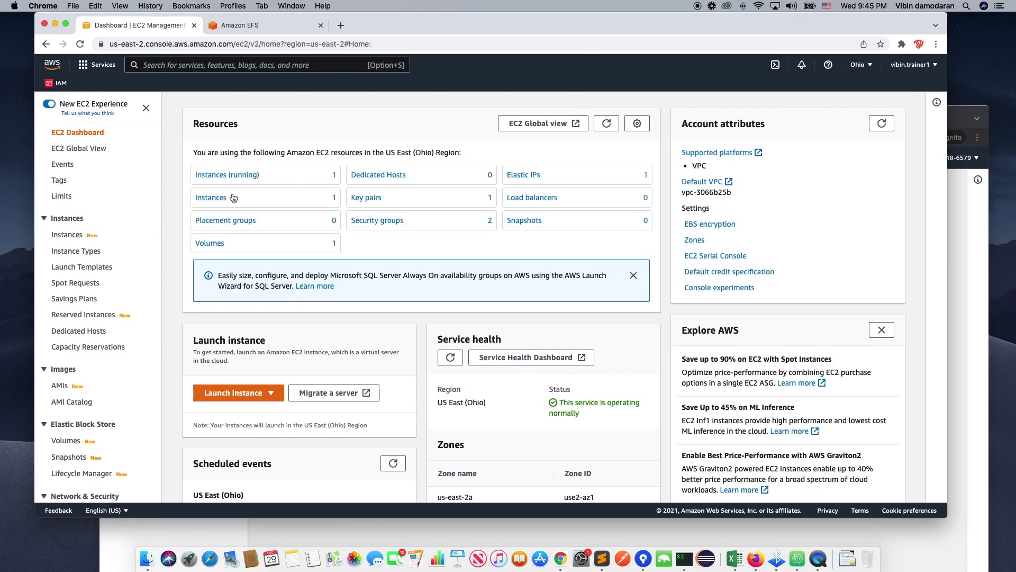
left_click(249, 177)
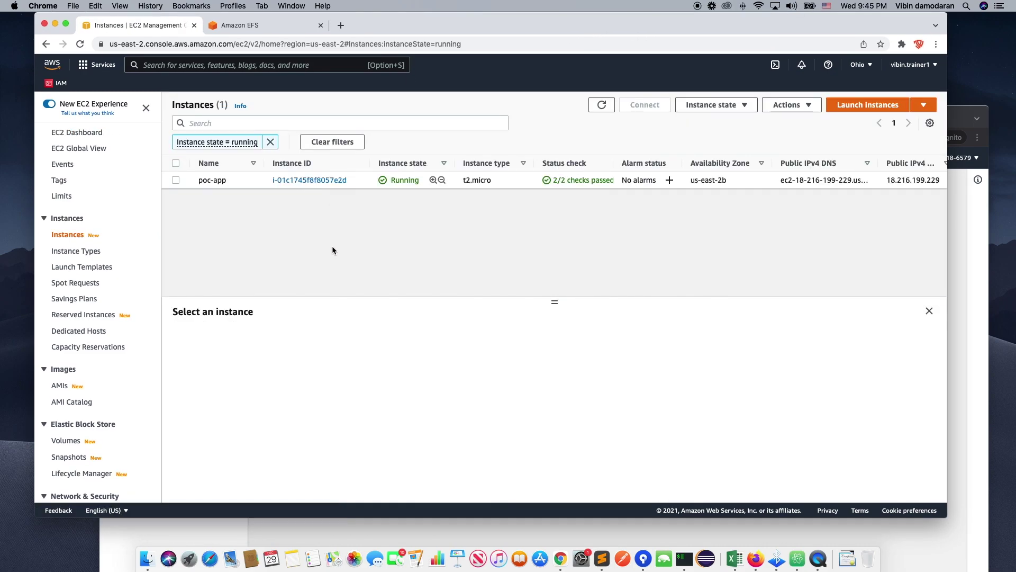
left_click(684, 559)
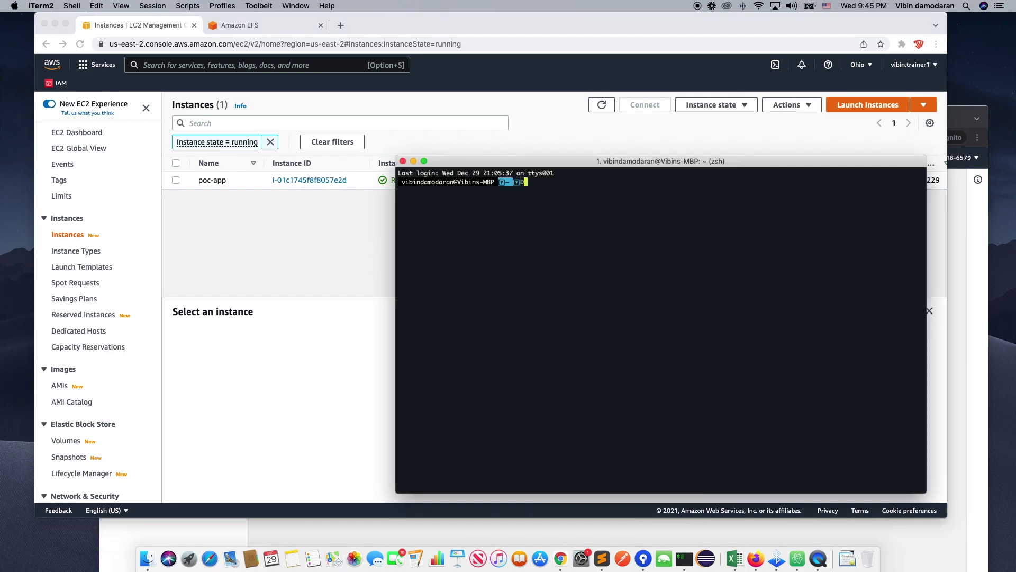
Move into the Downloads folder and list its files.
type("cd Do")
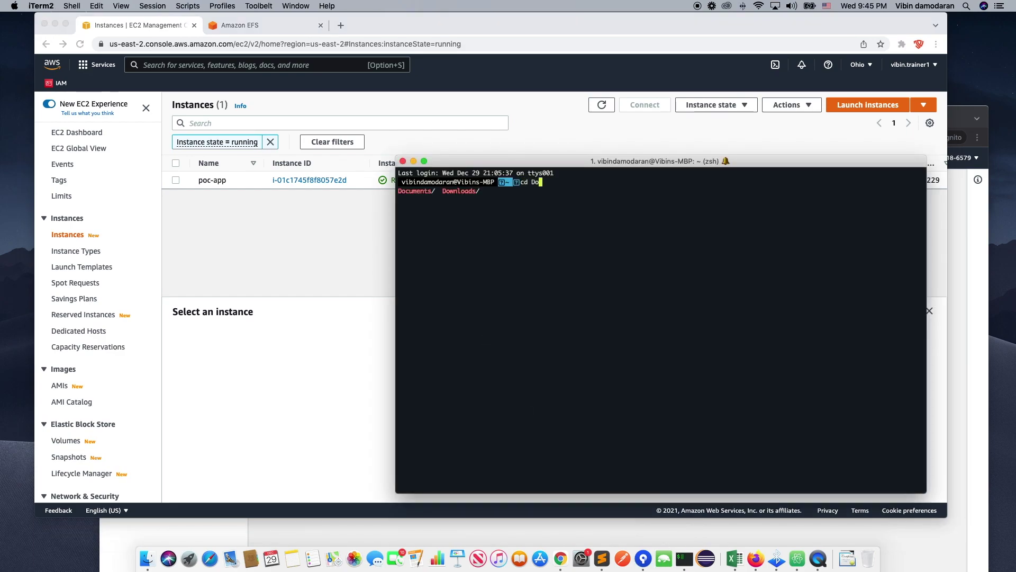
type("wnloads")
key("Return")
type("ls")
key("Return")
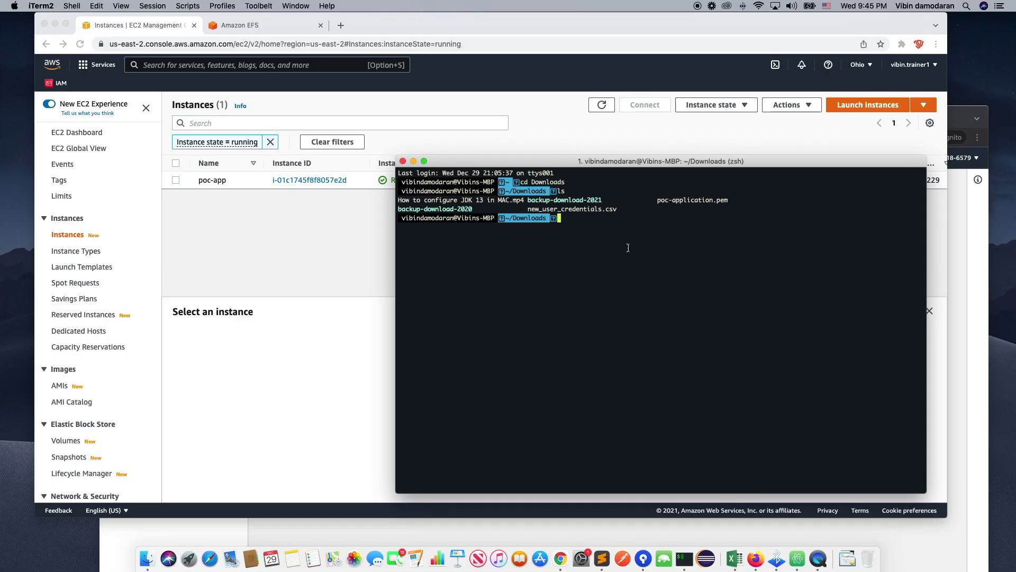
Run the ssh command using poc-application.pem to connect as ec2-user to the EC2 host.
key("super+v")
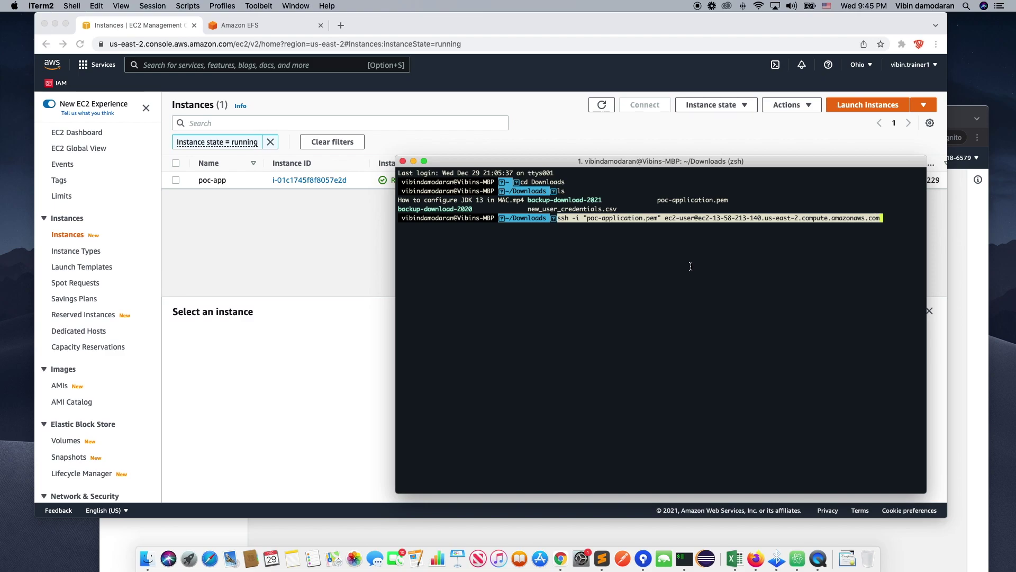
key("Return")
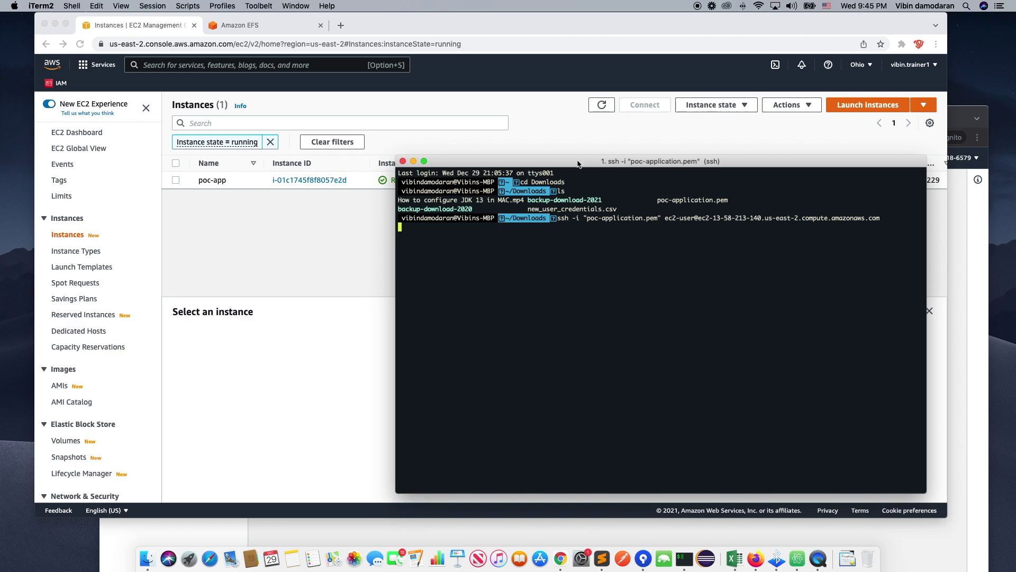
left_click_drag(578, 161, 466, 157)
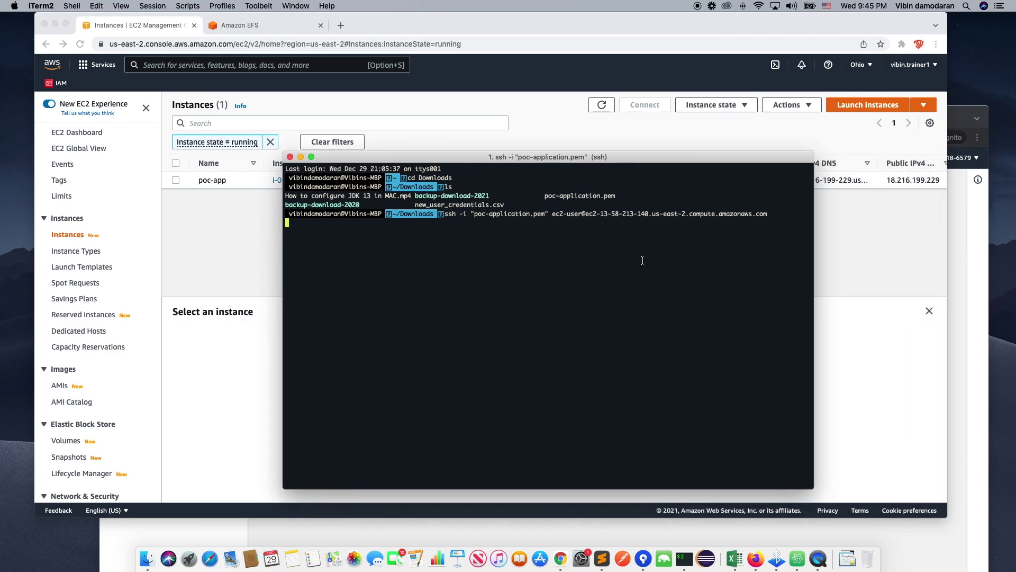
Select poc-app and copy its Public IPv4 DNS, ec2-18-216-199-229.us-east-2.compute.amazonaws.com.
left_click(233, 195)
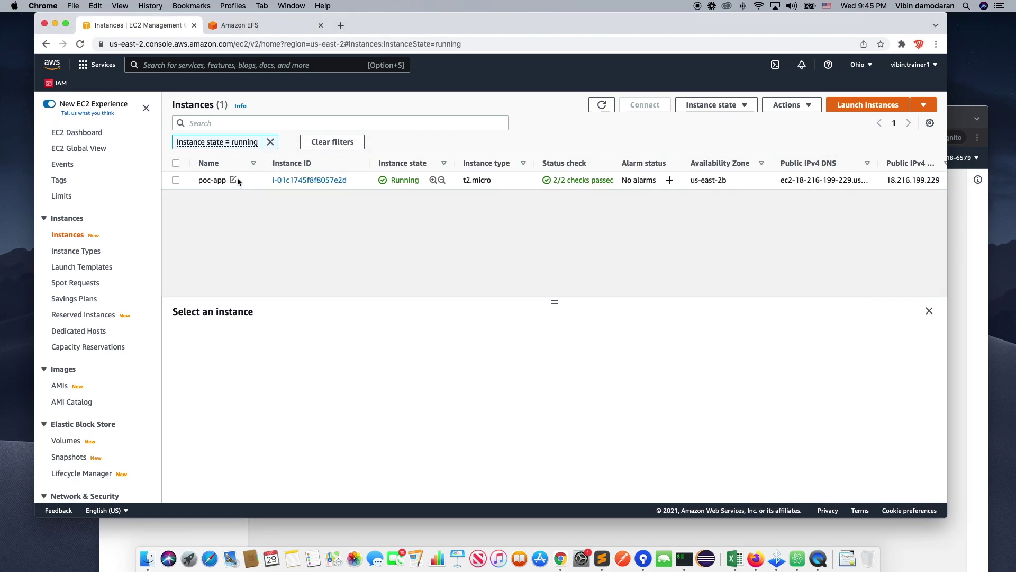
left_click(237, 177)
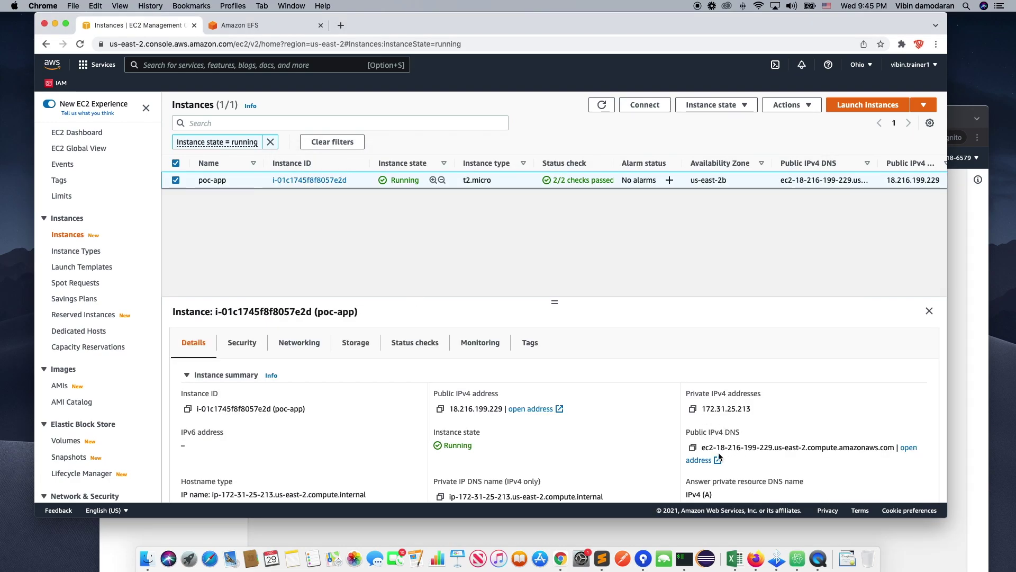
left_click_drag(894, 447, 702, 449)
key("super+c")
key("super+Tab")
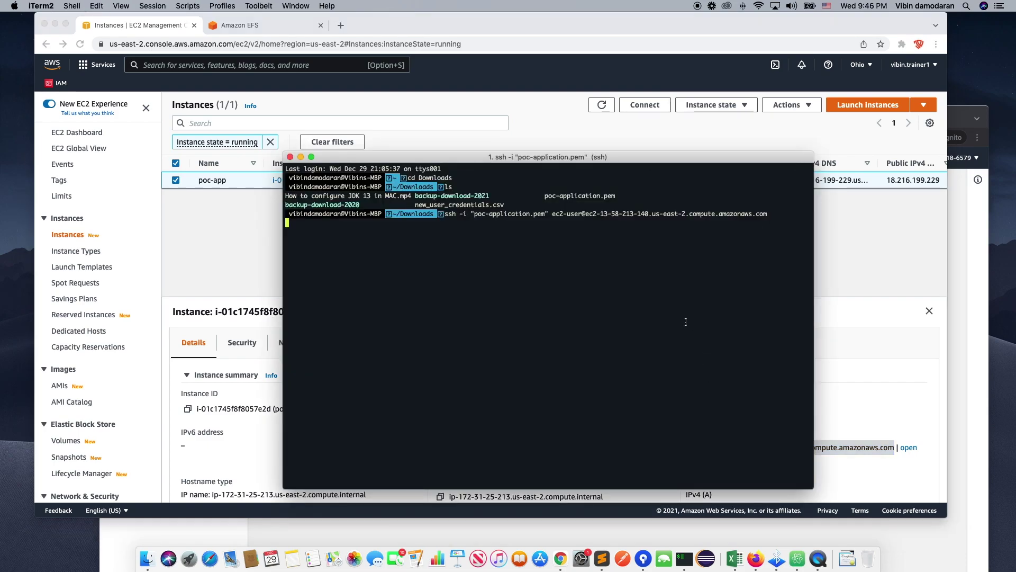
key("super+Tab")
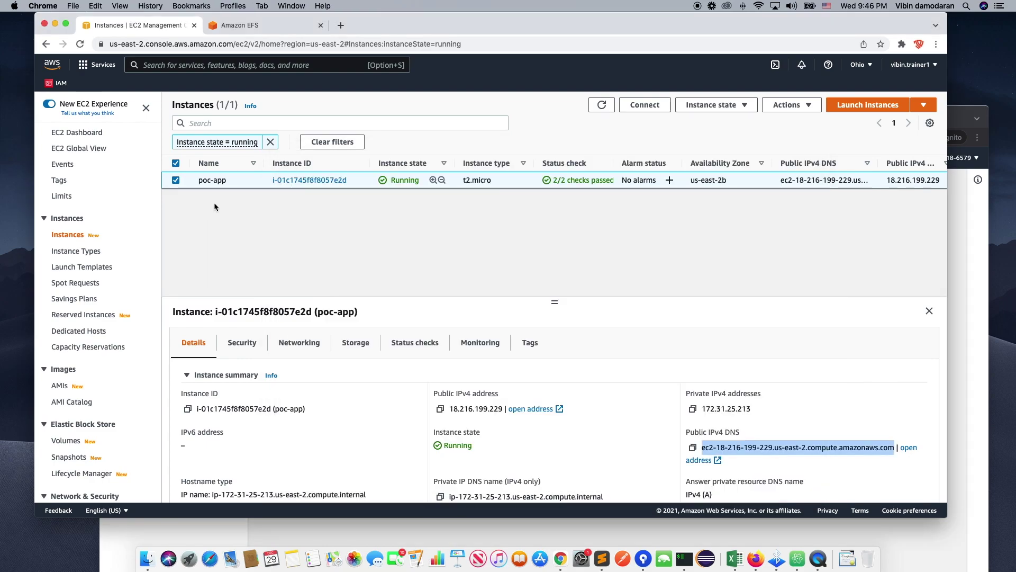
right_click(228, 180)
Select the example ssh command on poc-app's SSH client connect page, then cancel back to Instances.
left_click(393, 223)
right_click(361, 181)
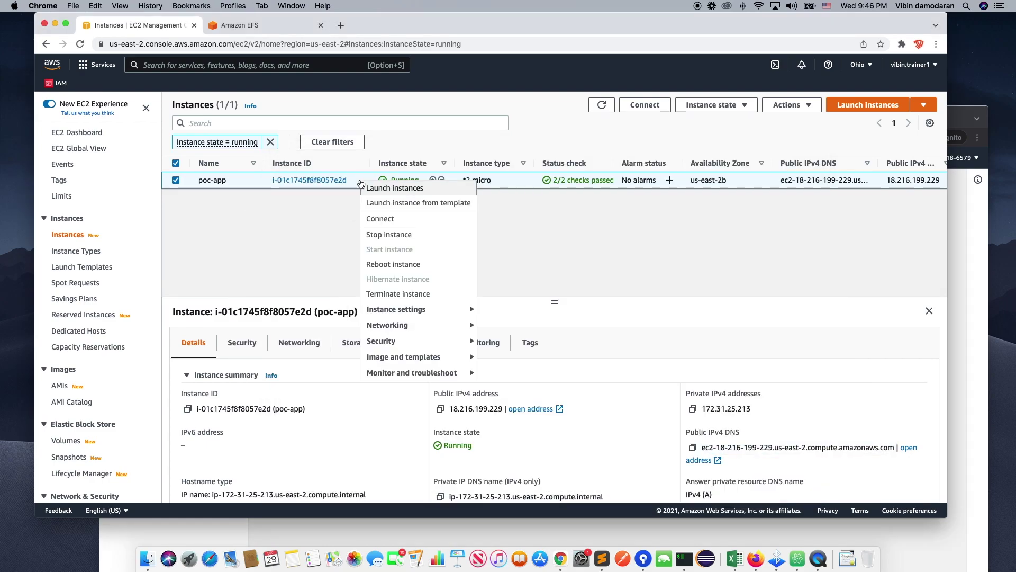
left_click(381, 218)
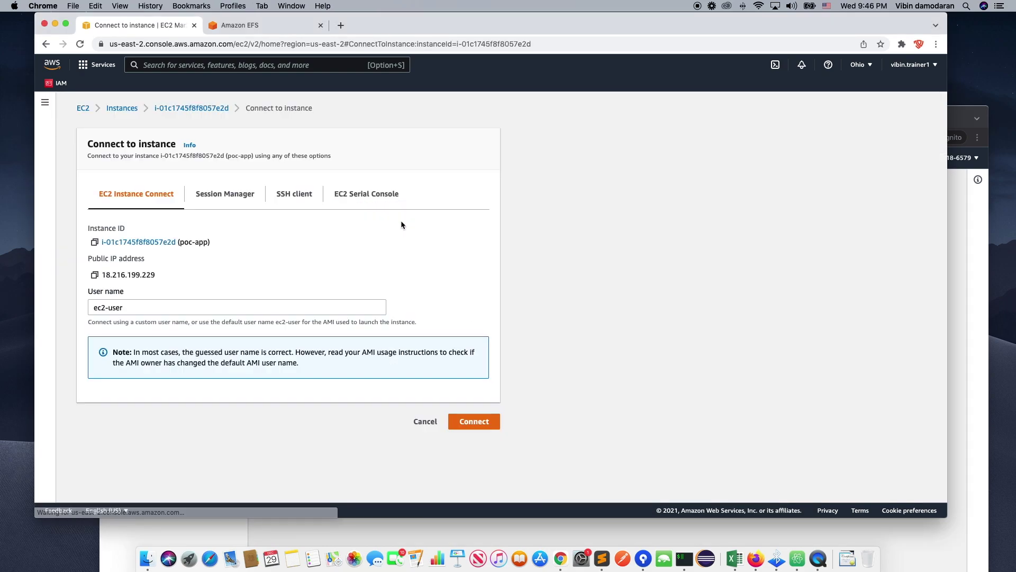
left_click(269, 196)
left_click_drag(114, 359, 443, 366)
left_click(477, 452)
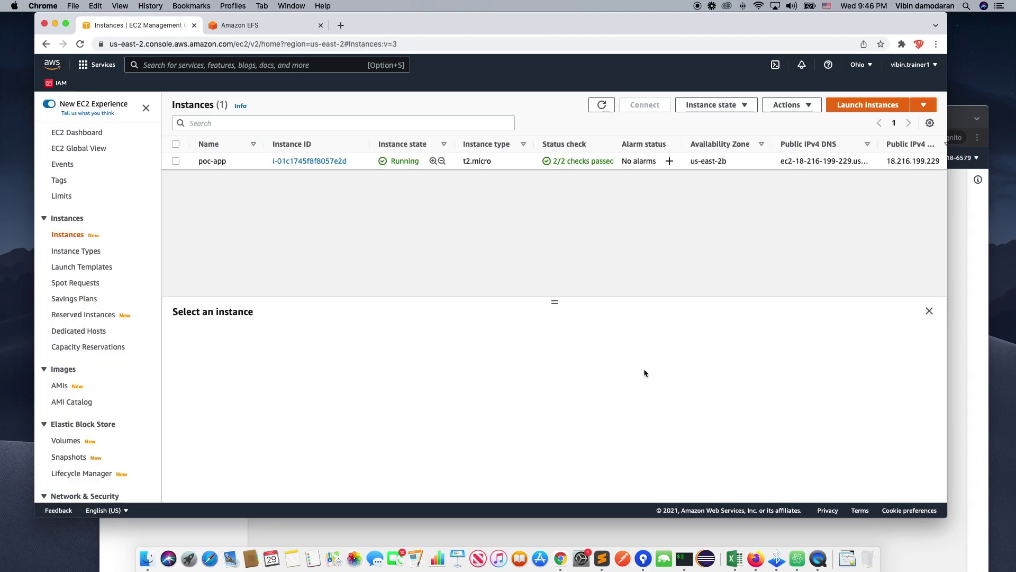
key("super+Tab")
Run the pasted ssh command with sudo, enter the local password, accept the host key, and clear.
type("sudo")
key("super+v")
key("Return")
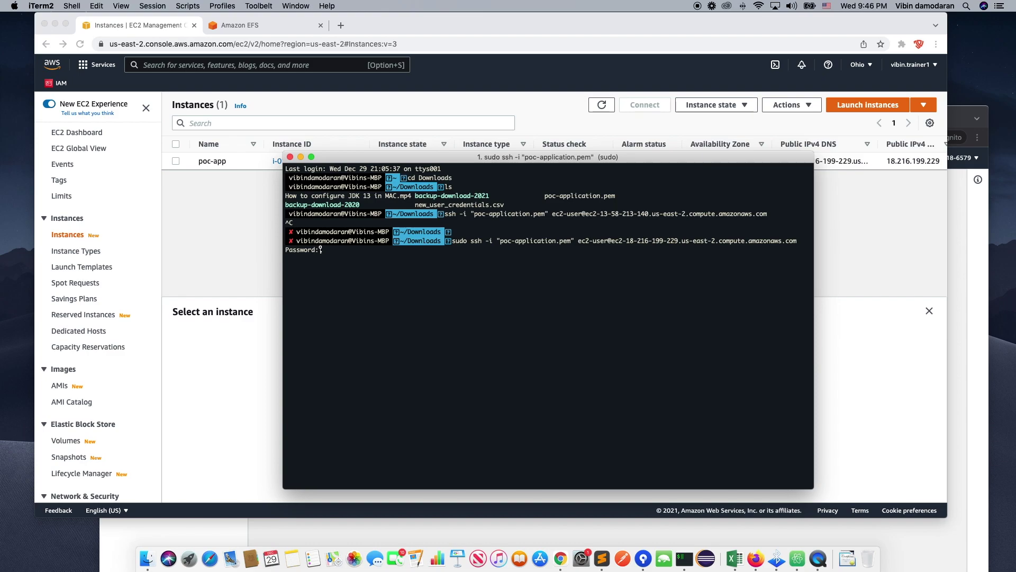
key("Return")
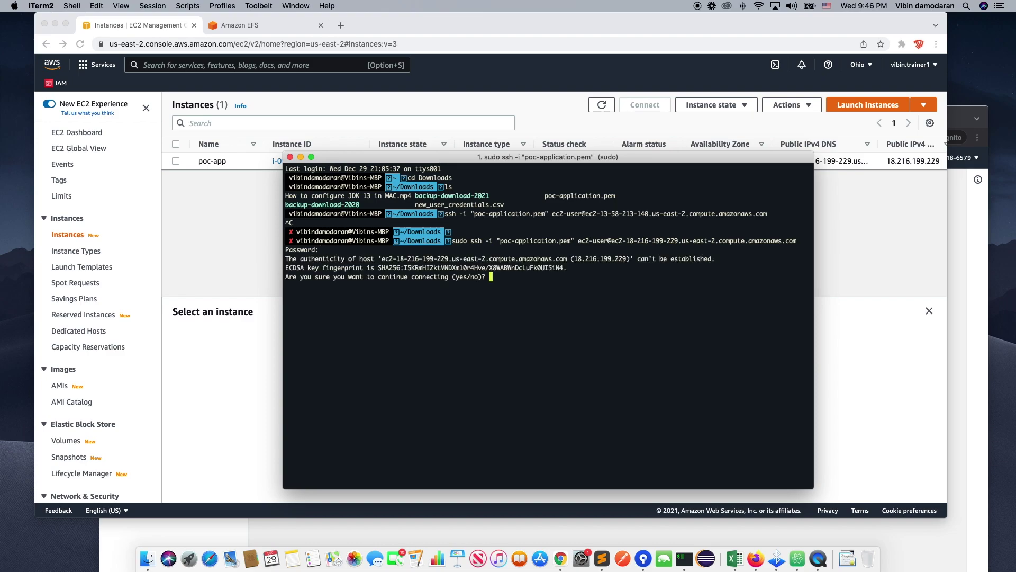
type("yes")
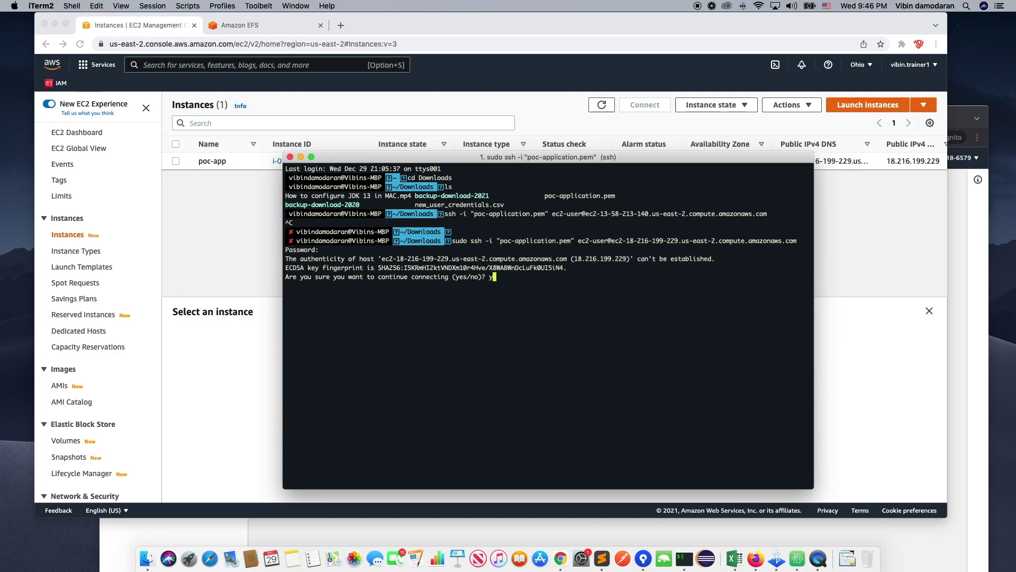
key("Return")
key("Return")
key("Return")
type("clear")
key("Return")
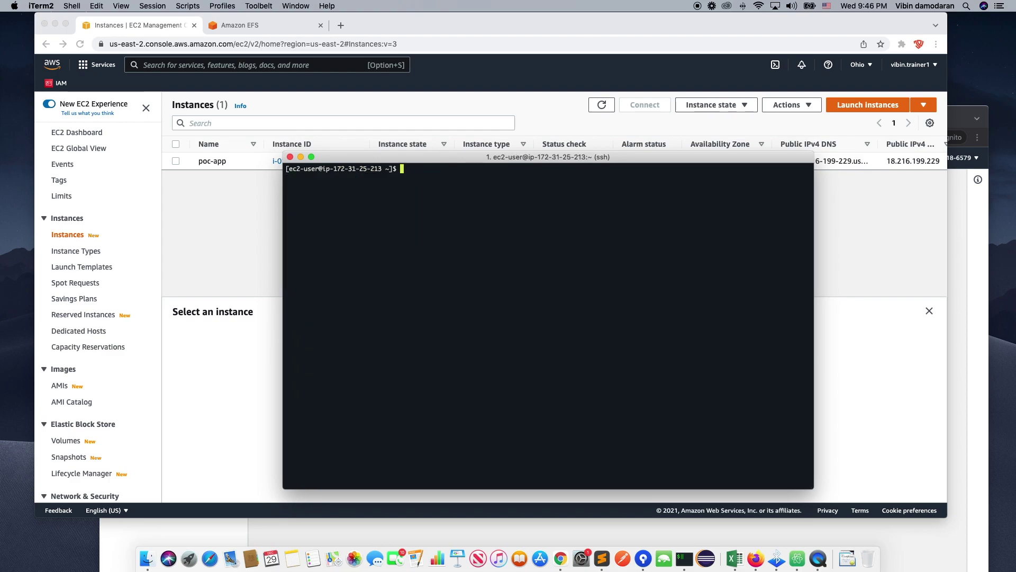
left_click(233, 262)
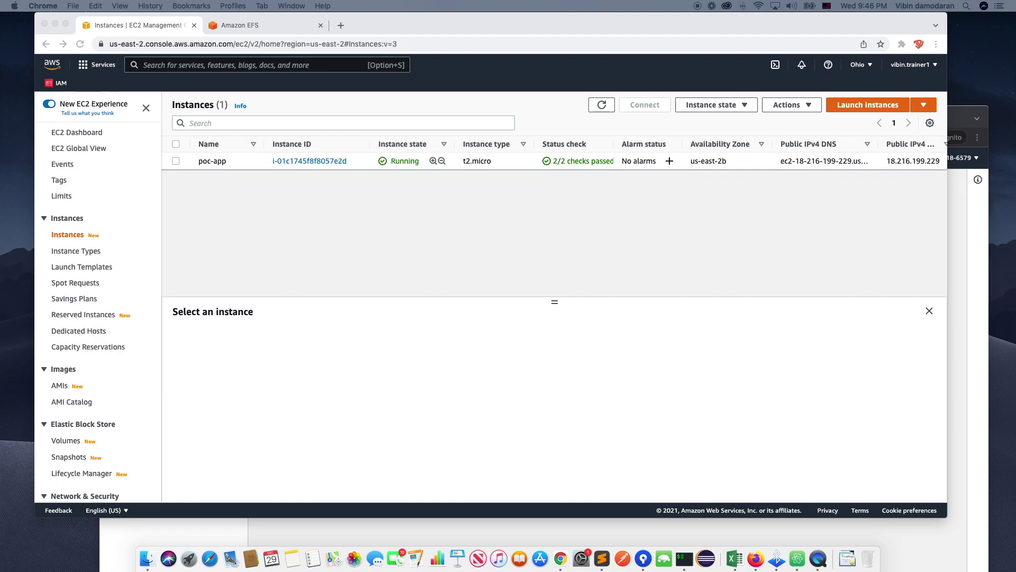
right_click(561, 559)
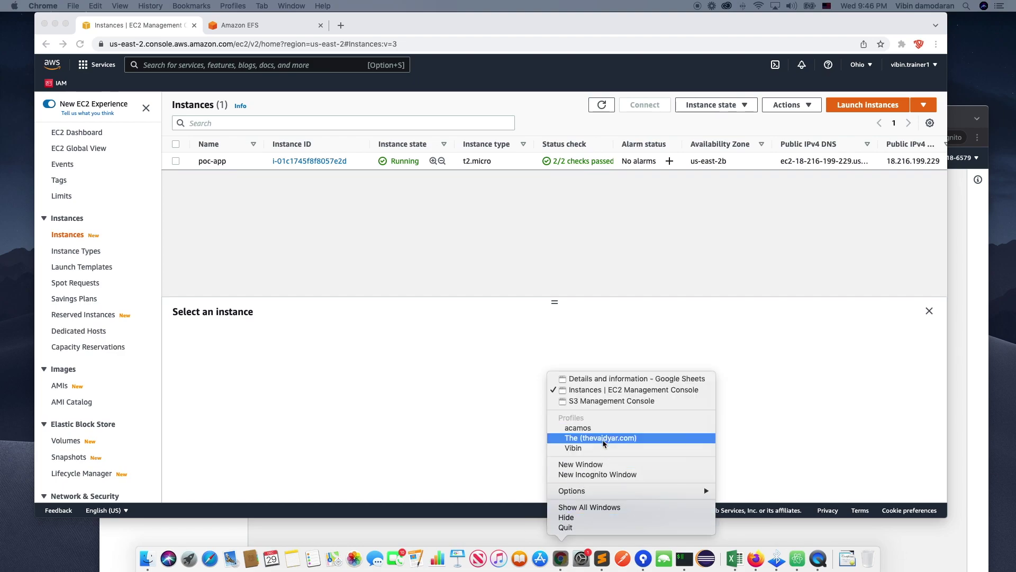
left_click(599, 465)
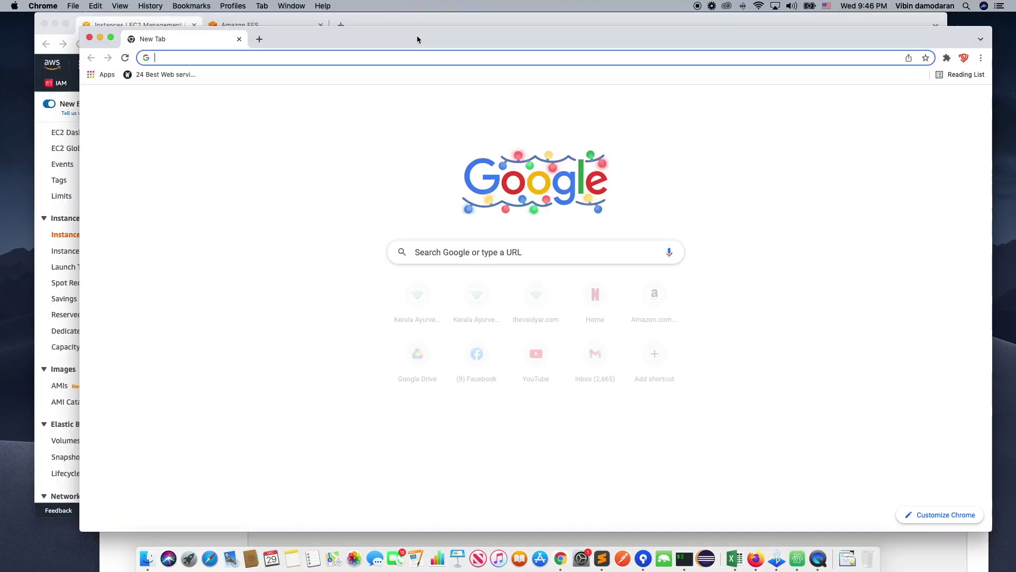
key("super+w")
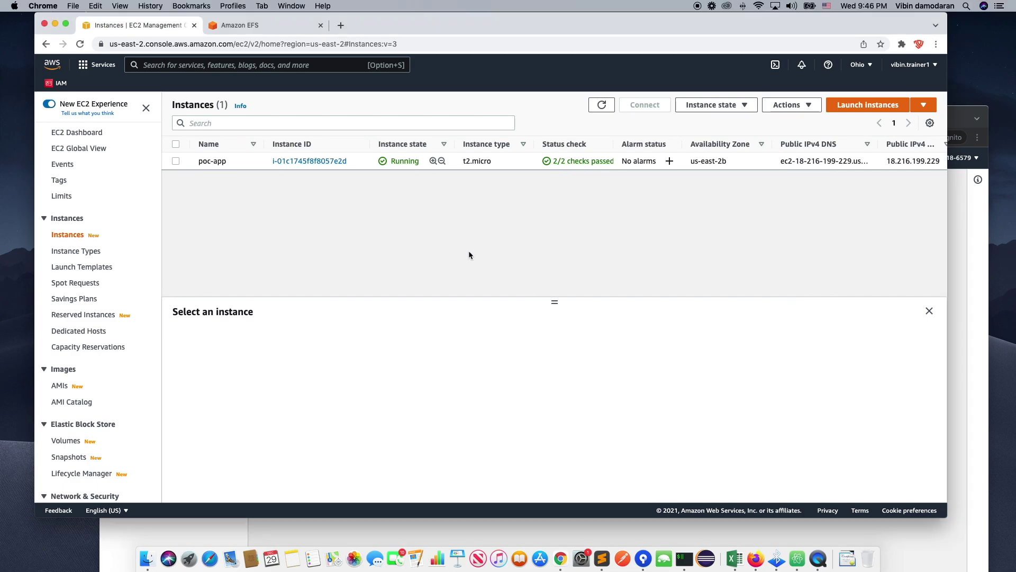
left_click_drag(564, 303, 556, 333)
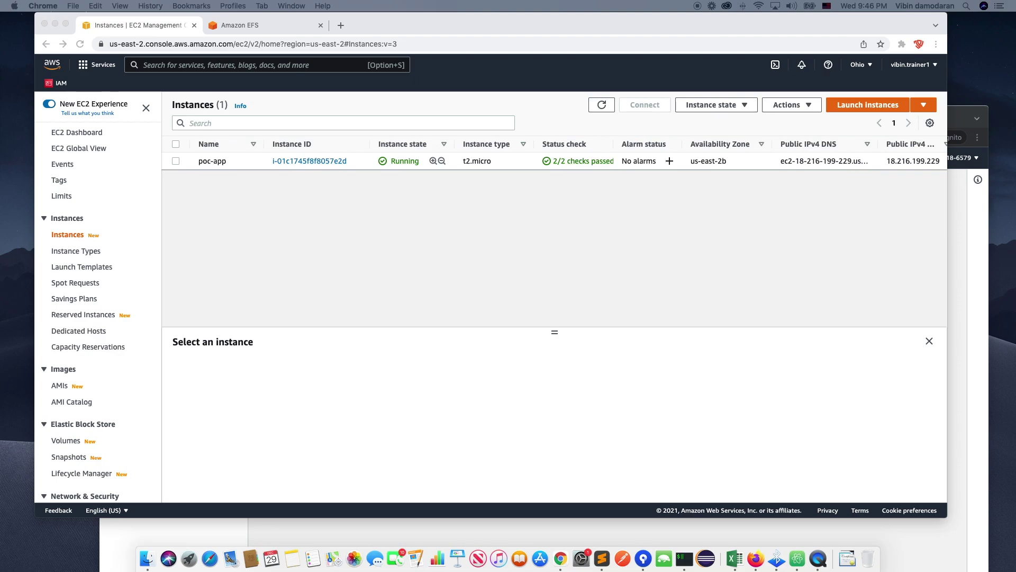
left_click(722, 338)
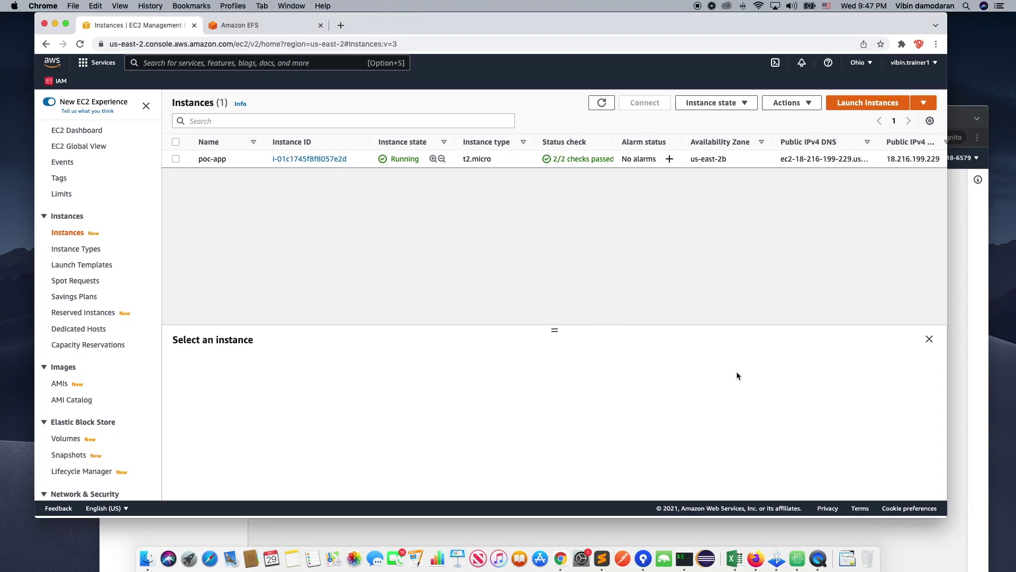
Switch to a root shell with sudo su and clear the screen.
left_click(685, 559)
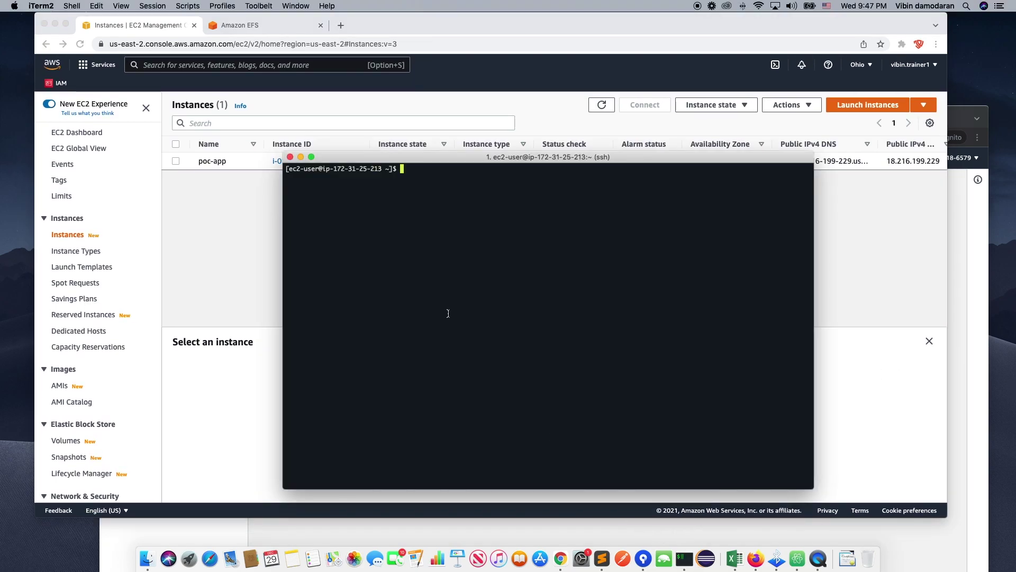
key("Return")
key("Return")
key("Return")
type("sudo su")
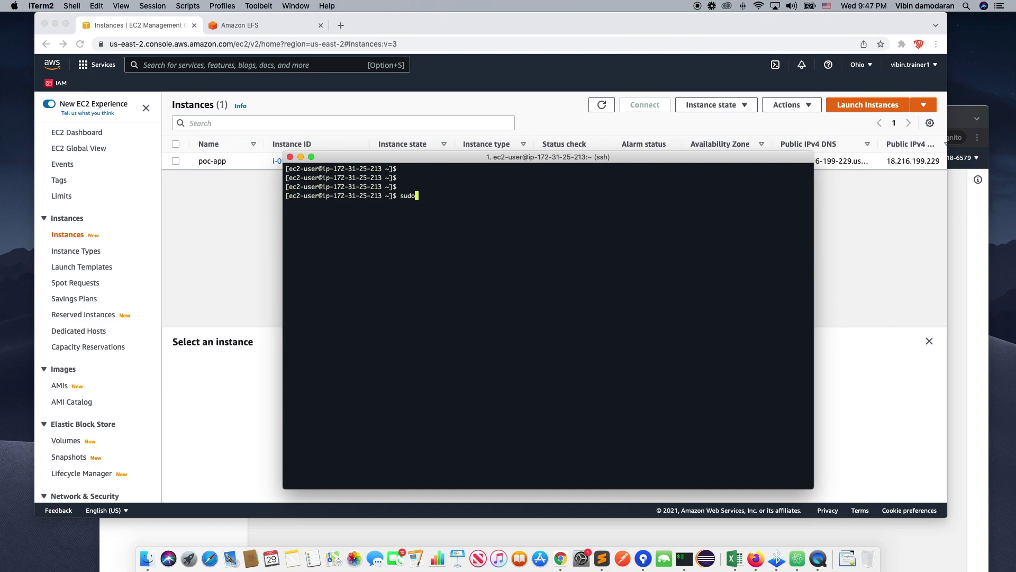
key("Return")
type("clear")
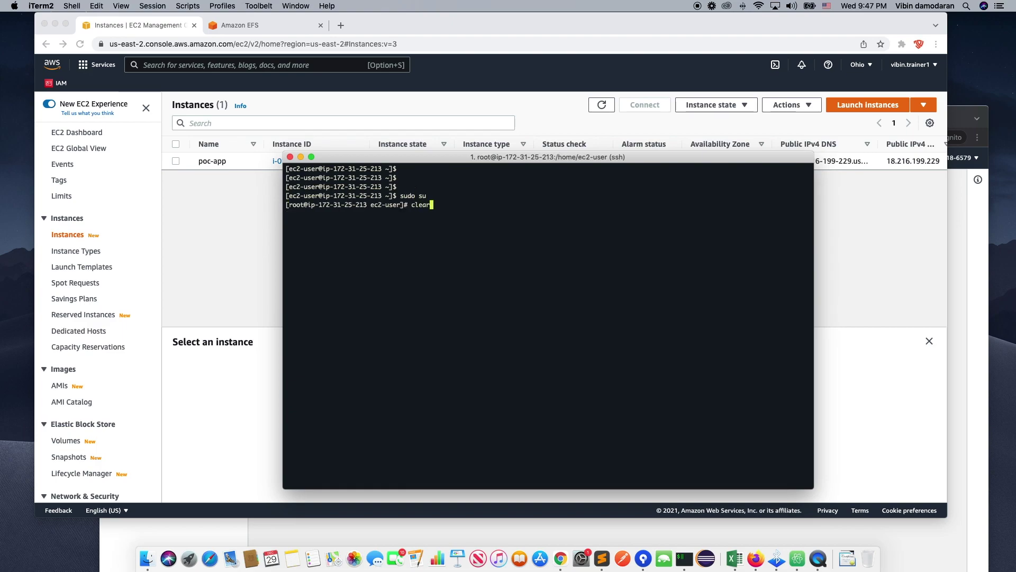
key("Return")
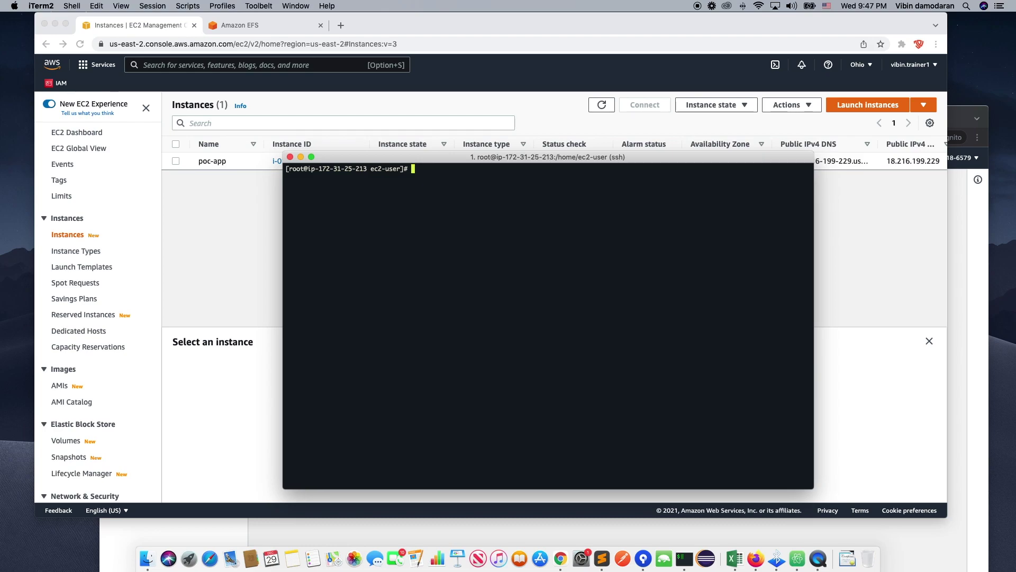
Enlarge the terminal text, resize the window to 132x31, and clear a stray paste.
key("super+Tab")
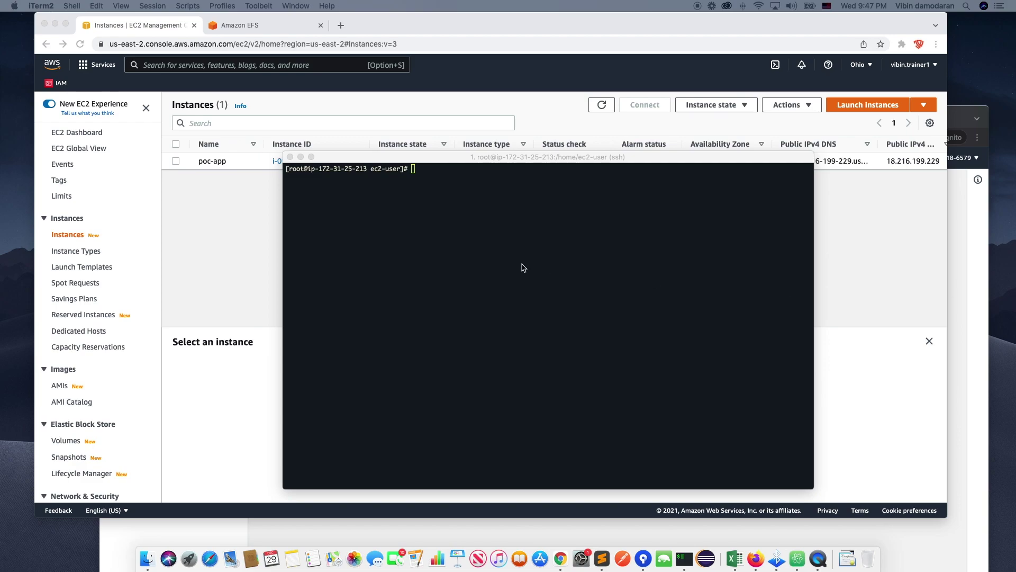
left_click(540, 261)
key("super+equal")
key("super+equal")
key("super+equal")
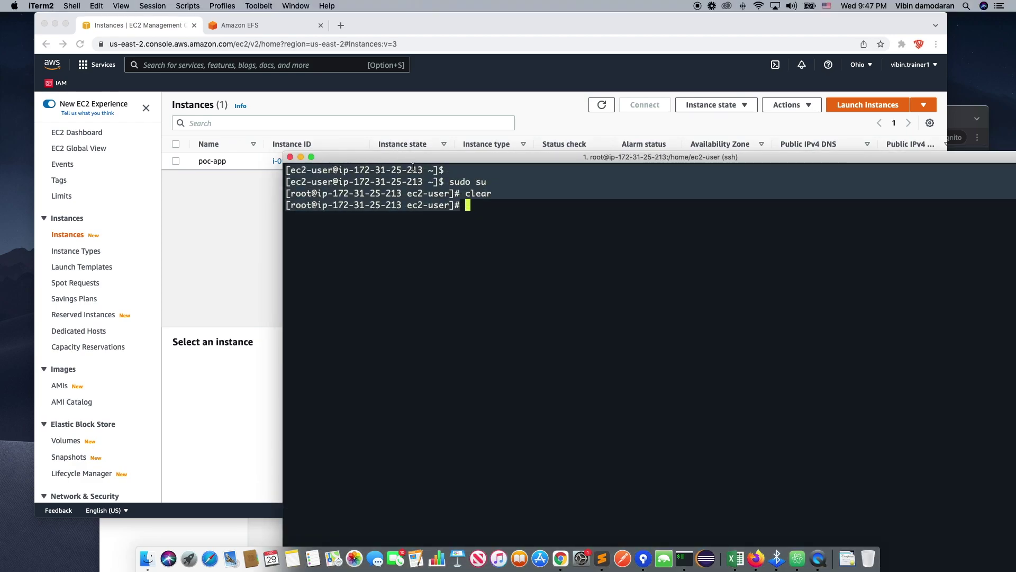
left_click_drag(429, 153, 312, 103)
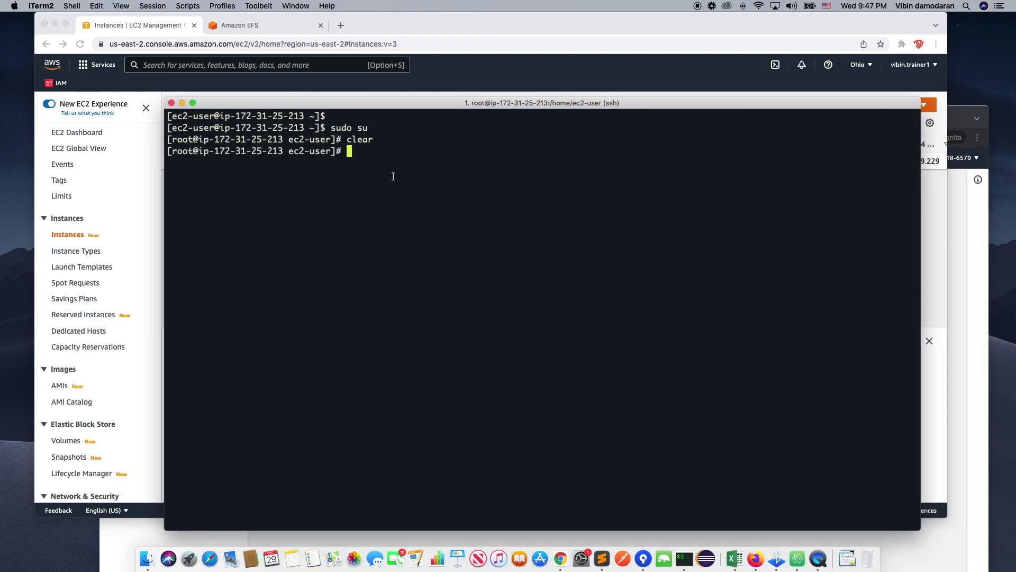
key("Return")
key("Return")
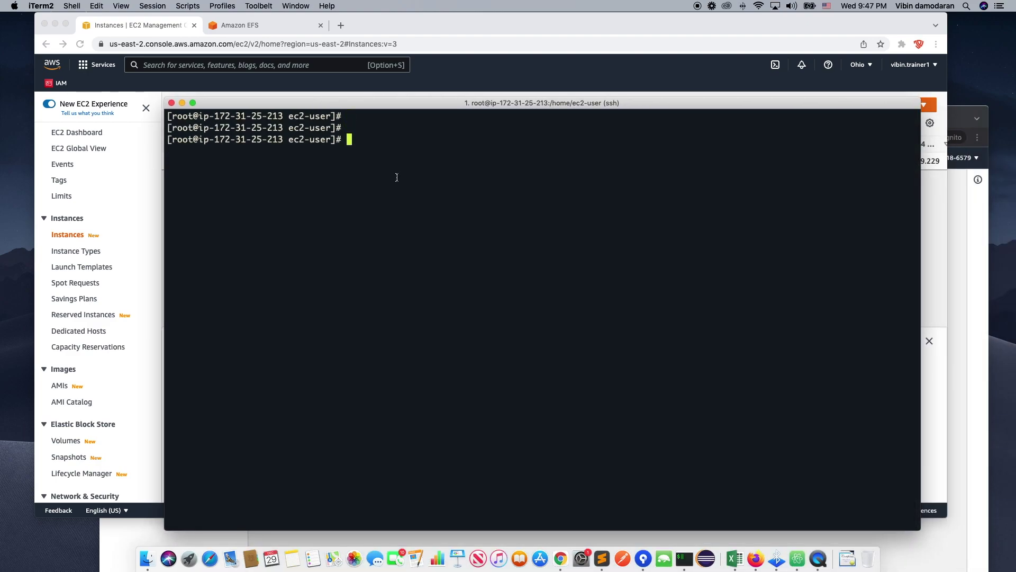
left_click_drag(921, 529, 869, 471)
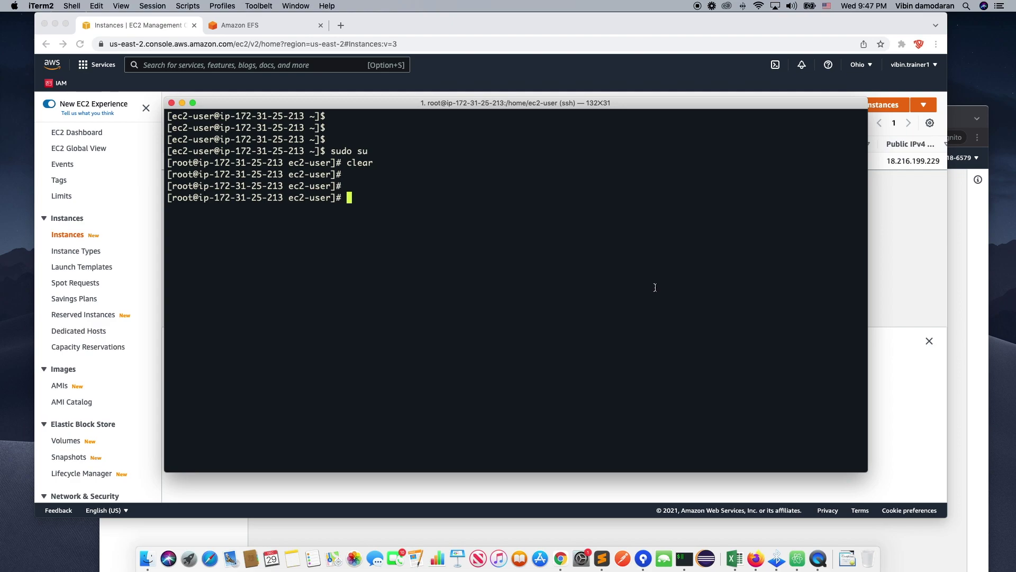
key("super+v")
key("ctrl+c")
type("clear")
key("Return")
key("Return")
key("Return")
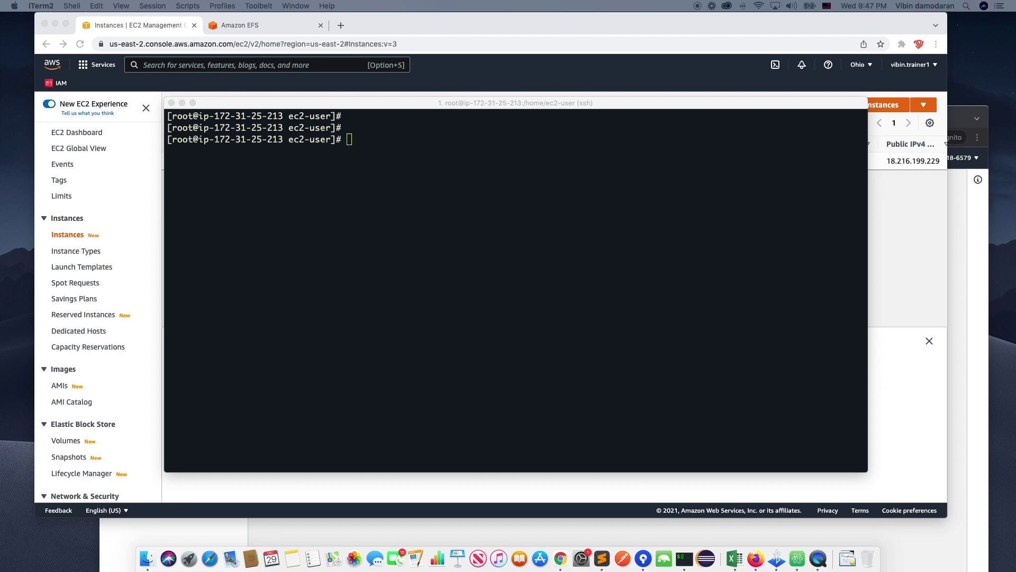
left_click(524, 242)
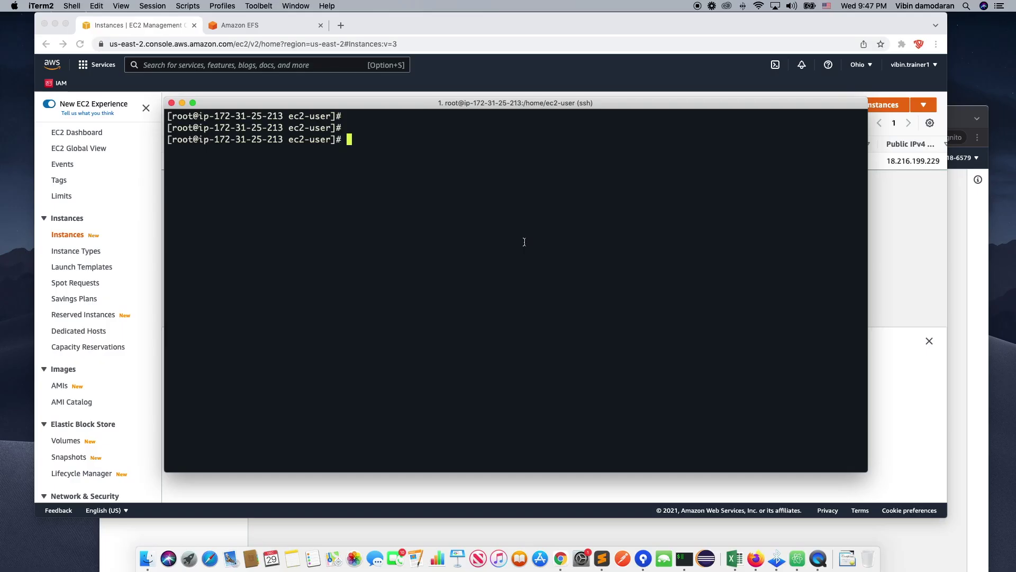
Paste and run 'sudo yum update -y' on the instance.
key("super+v")
key("Return")
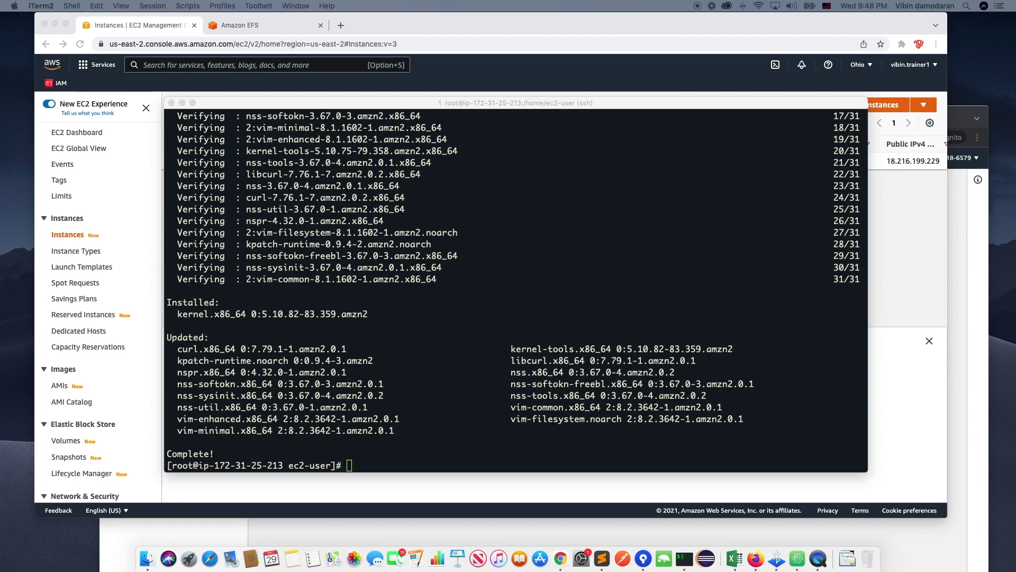
Install Apache with the pasted yum install httpd command.
left_click(566, 249)
key("super+v")
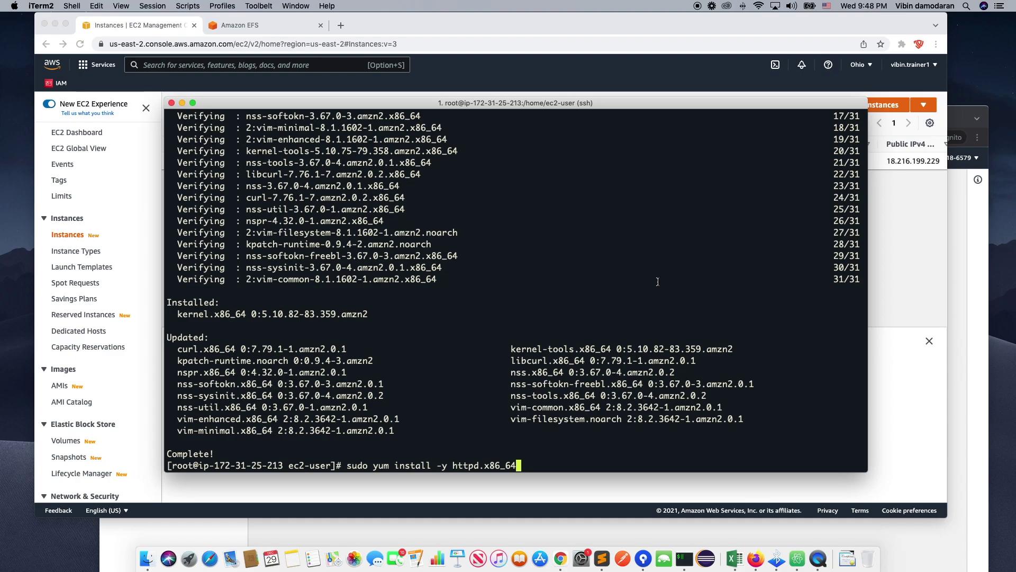
key("Return")
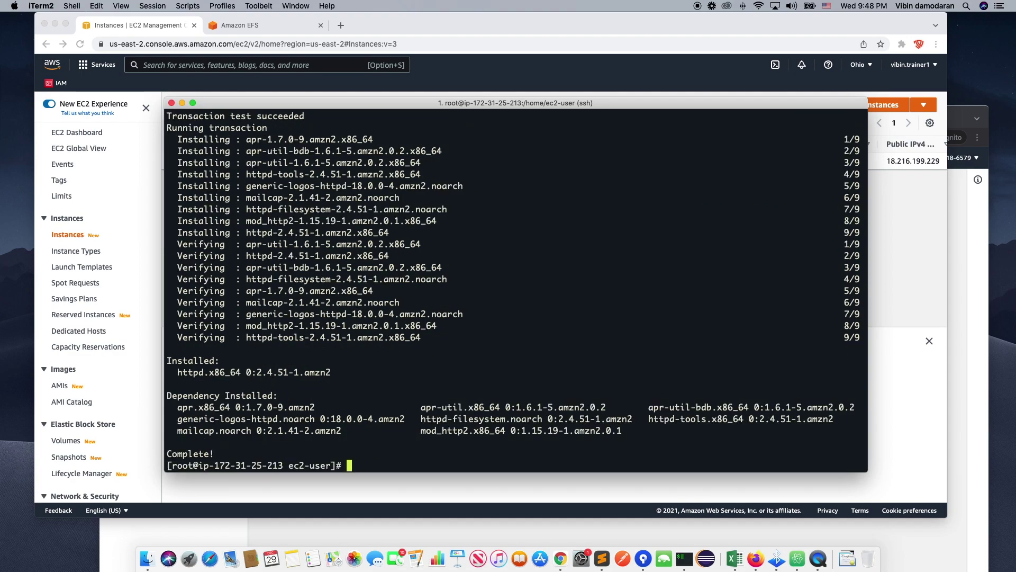
key("Return")
key("Return")
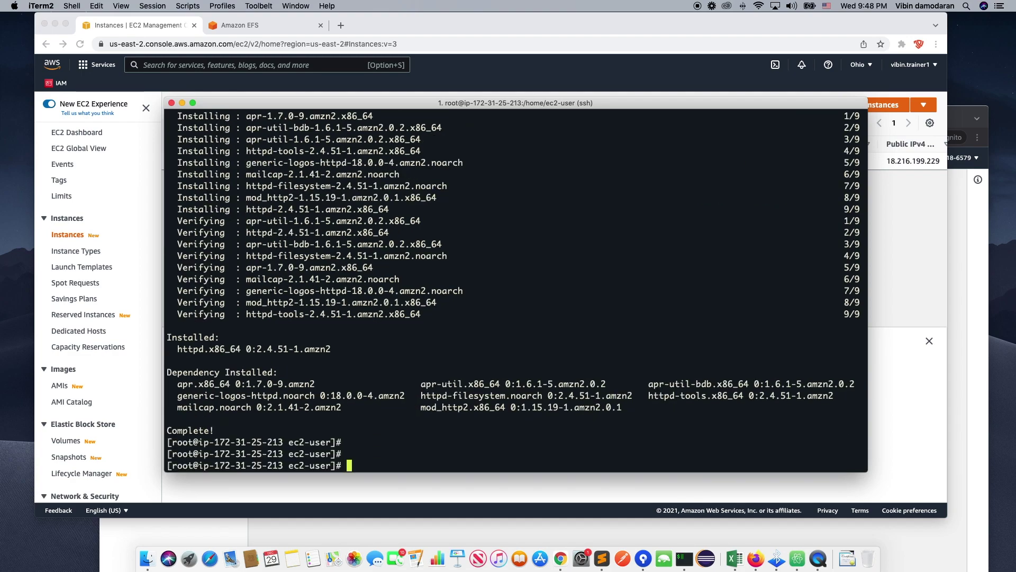
Start httpd with 'sudo systemctl start httpd.service' and confirm it via 'ps -ef | grep httpd'.
type("sudo systemctl ")
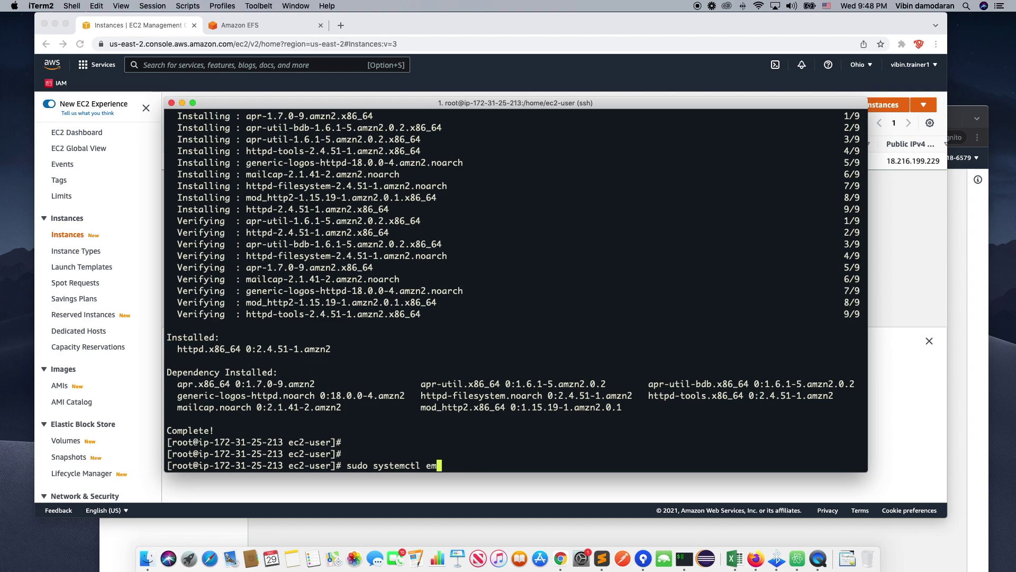
type("start httpd.service")
key("Return")
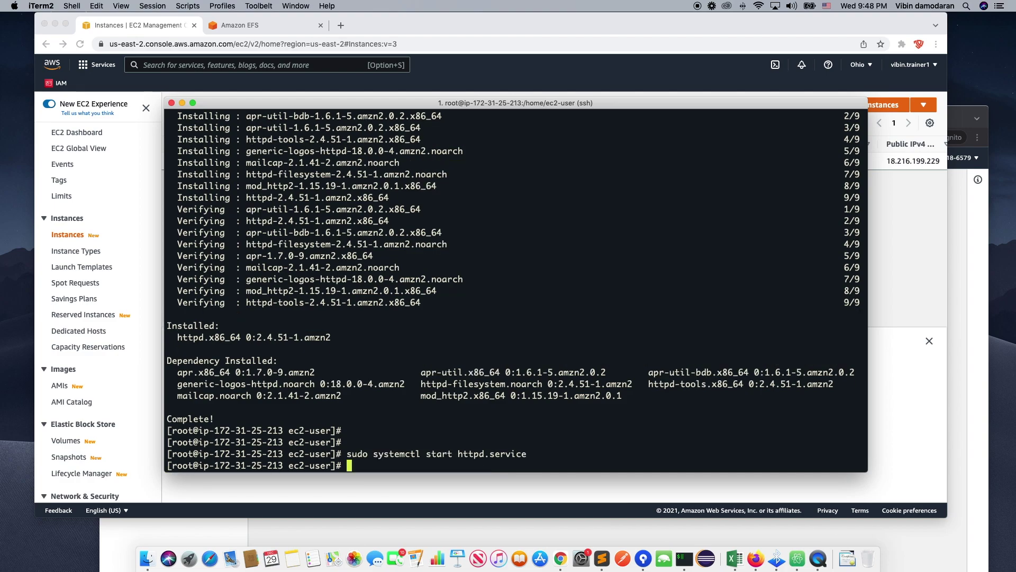
key("Return")
key("Return")
type("ps -ef ")
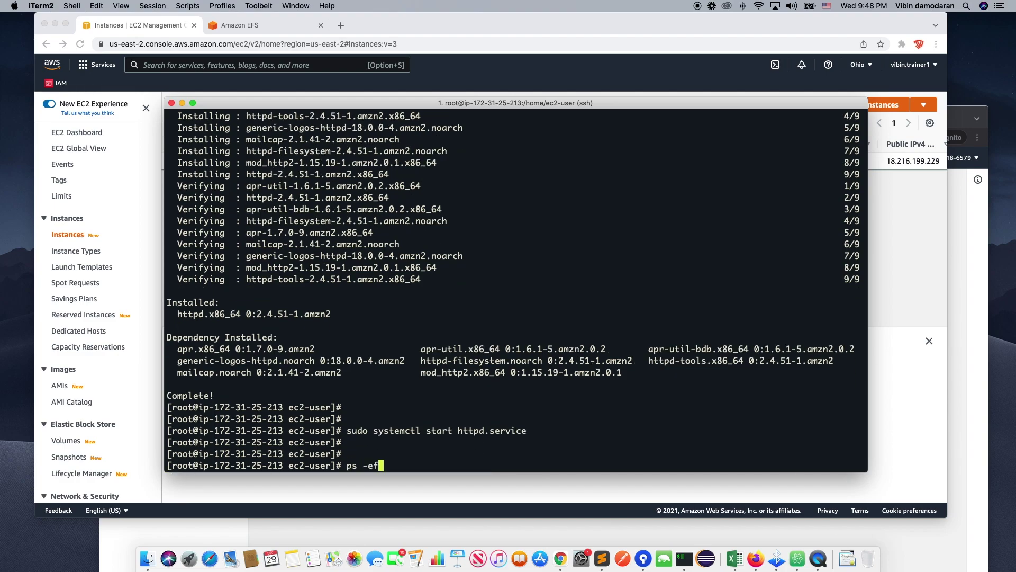
type("| grep httpd")
key("Return")
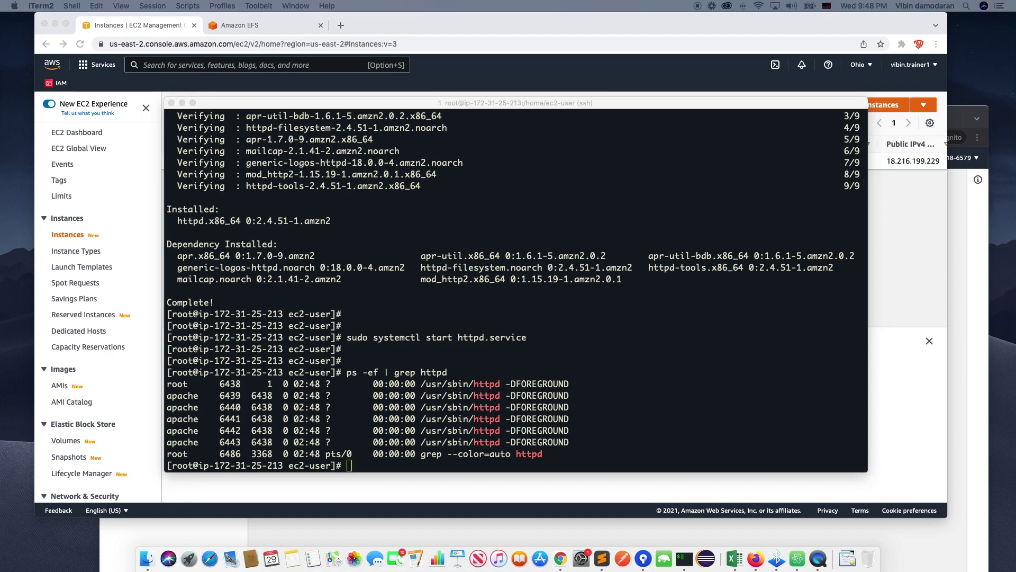
Enable httpd to start at boot with the pasted systemctl enable command.
left_click(578, 391)
key("super+v")
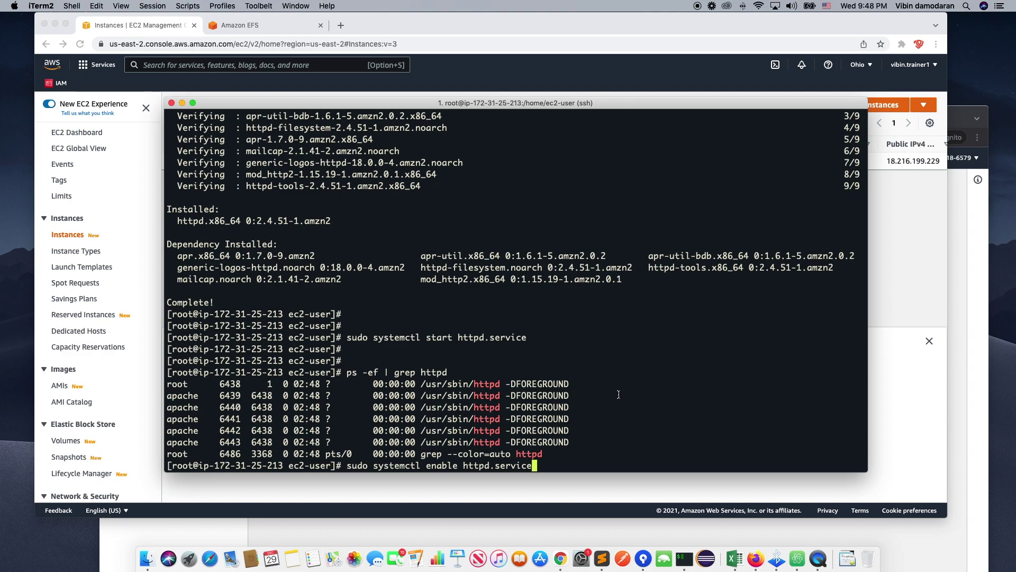
key("ctrl+c")
key("Return")
key("Return")
key("Return")
key("Return")
key("Return")
key("Return")
key("Return")
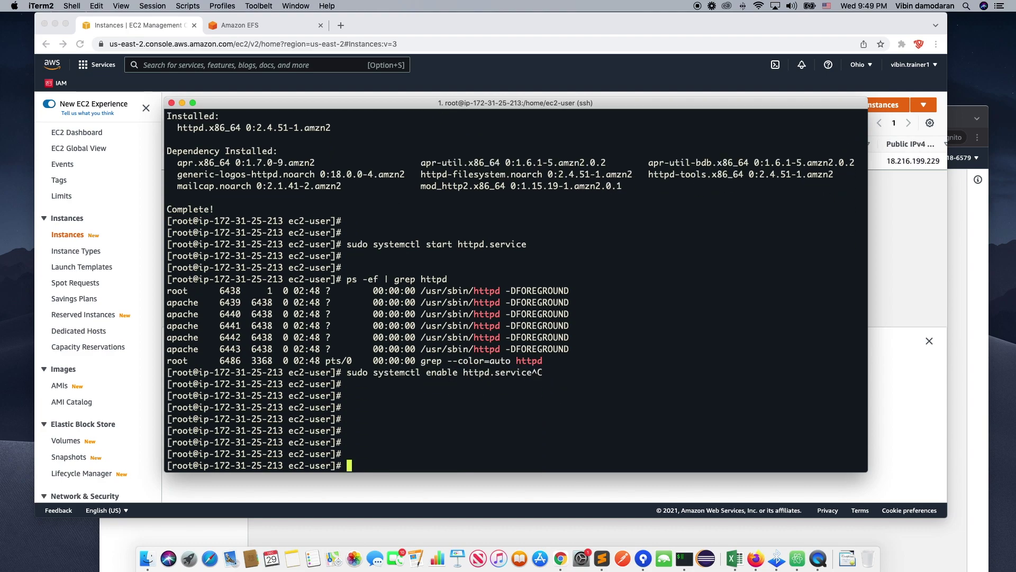
key("Return")
key("Return")
key("super+v")
key("Return")
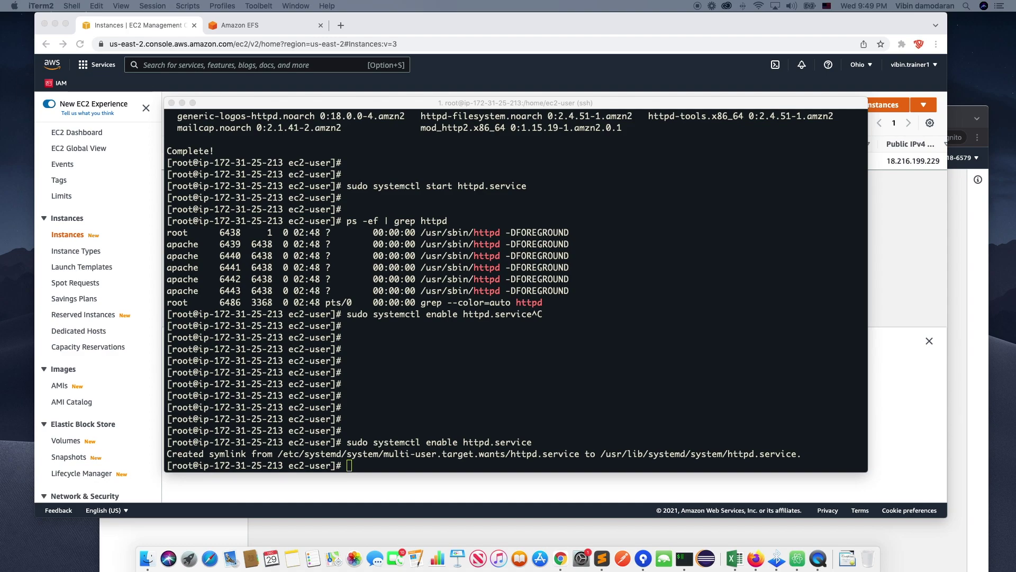
Go back to the EC2 console and select poc-app to show its details.
left_click(725, 329)
left_click_drag(559, 105, 542, 93)
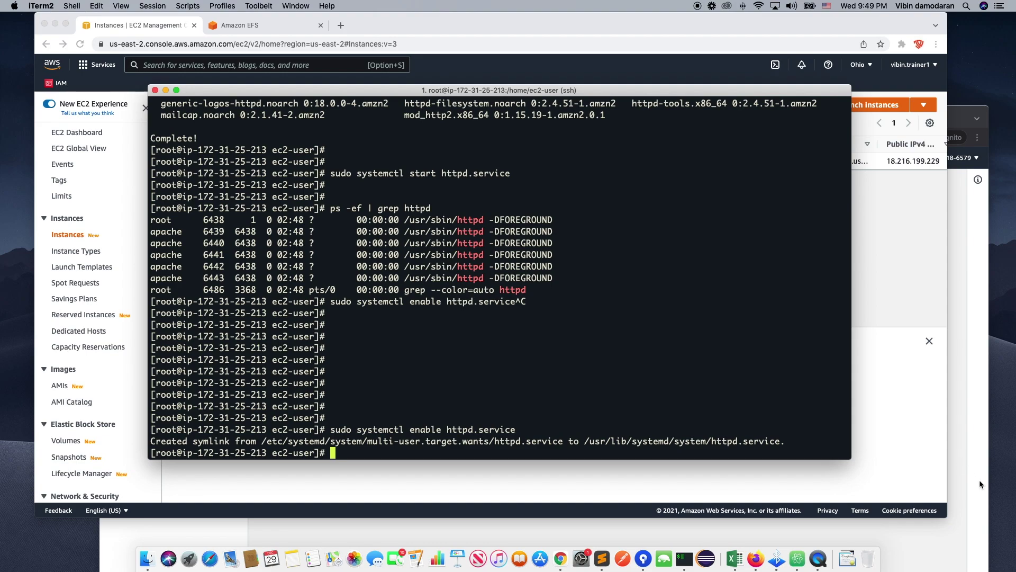
left_click(885, 374)
left_click(238, 161)
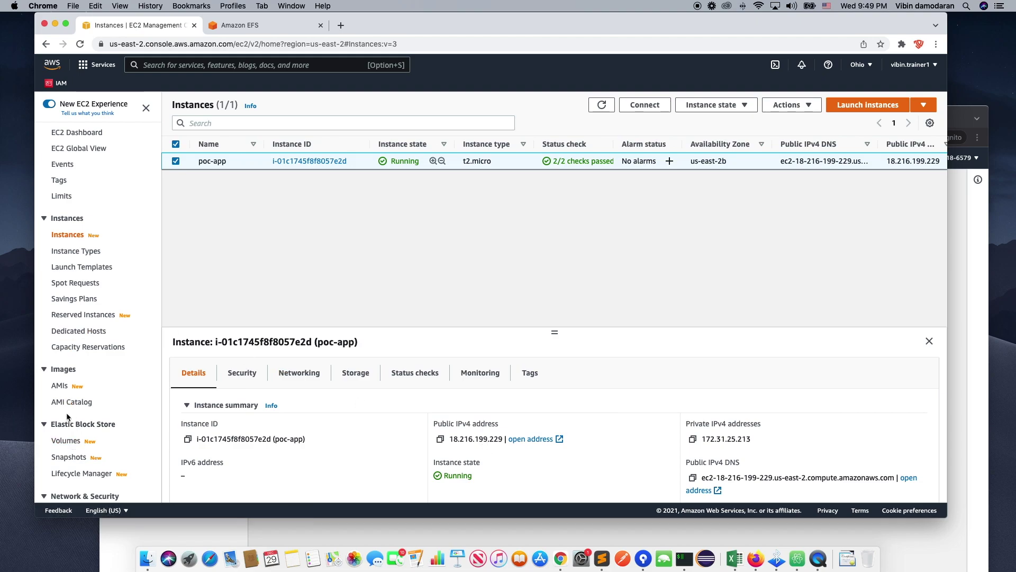
Copy Elastic IP 18.216.199.229 and load it in a new browser tab, showing the Apache Test Page.
scroll(75, 455, "down", 5)
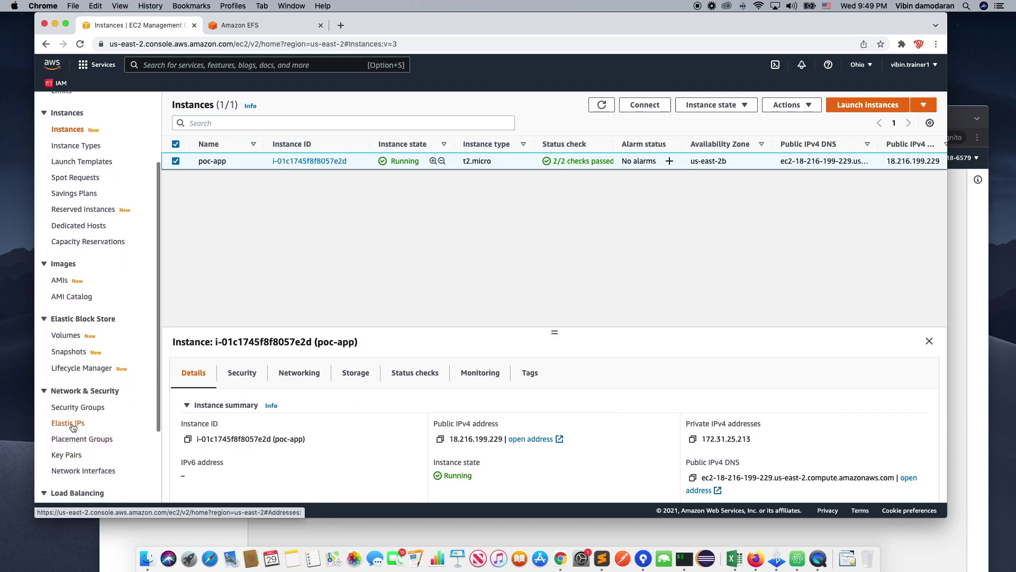
left_click(68, 427)
left_click_drag(443, 228, 376, 225)
key("super+c")
left_click(340, 24)
key("super+v")
key("Return")
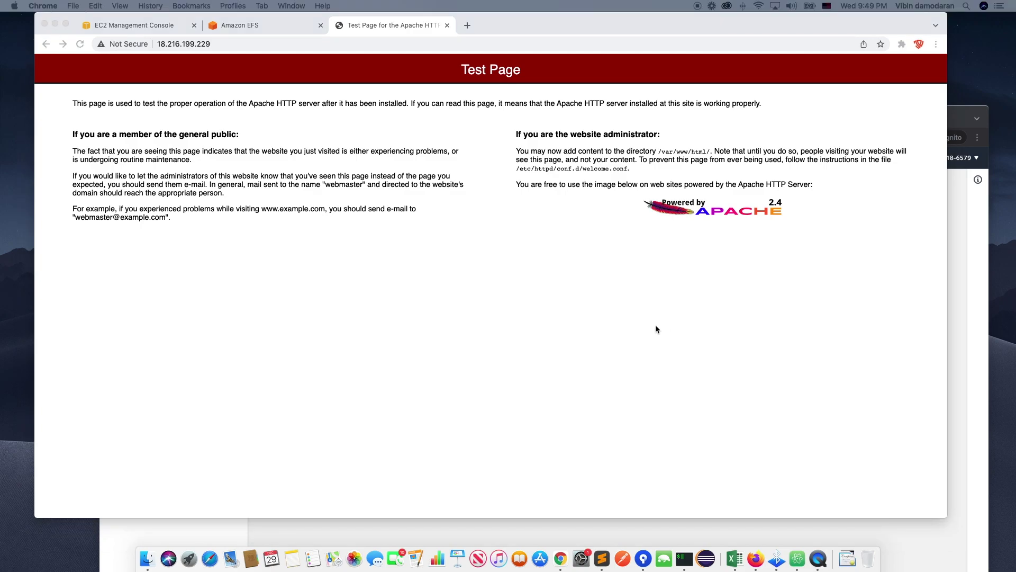
Close the Elastic IP association success banner in the EC2 console, then refocus the terminal session.
left_click(254, 26)
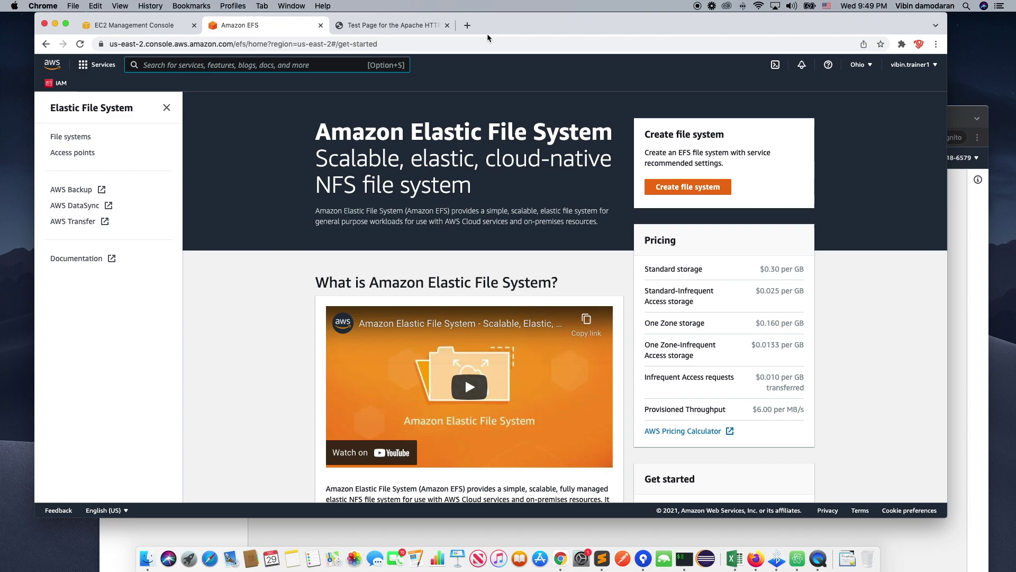
left_click_drag(494, 21, 493, 38)
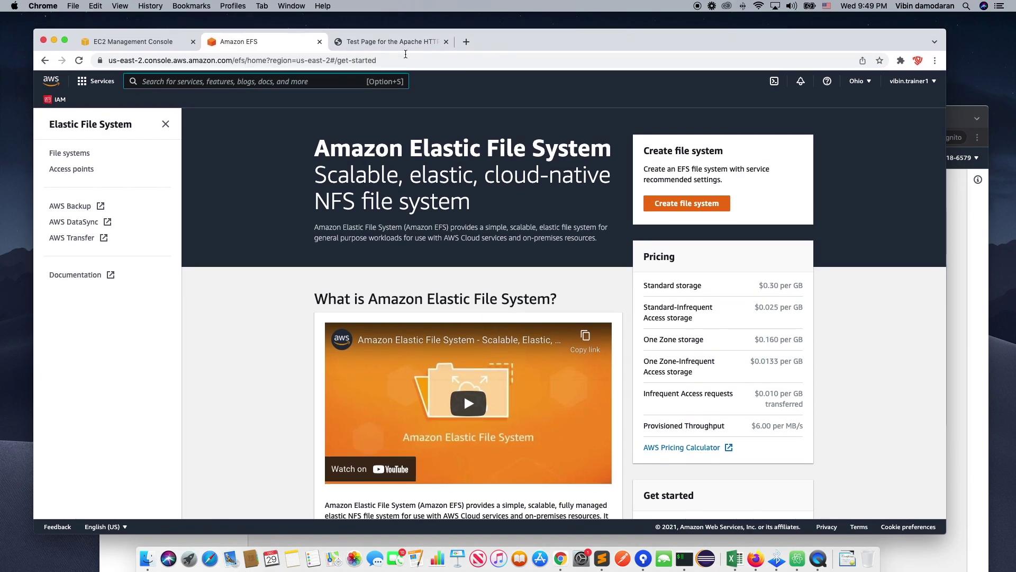
left_click(123, 44)
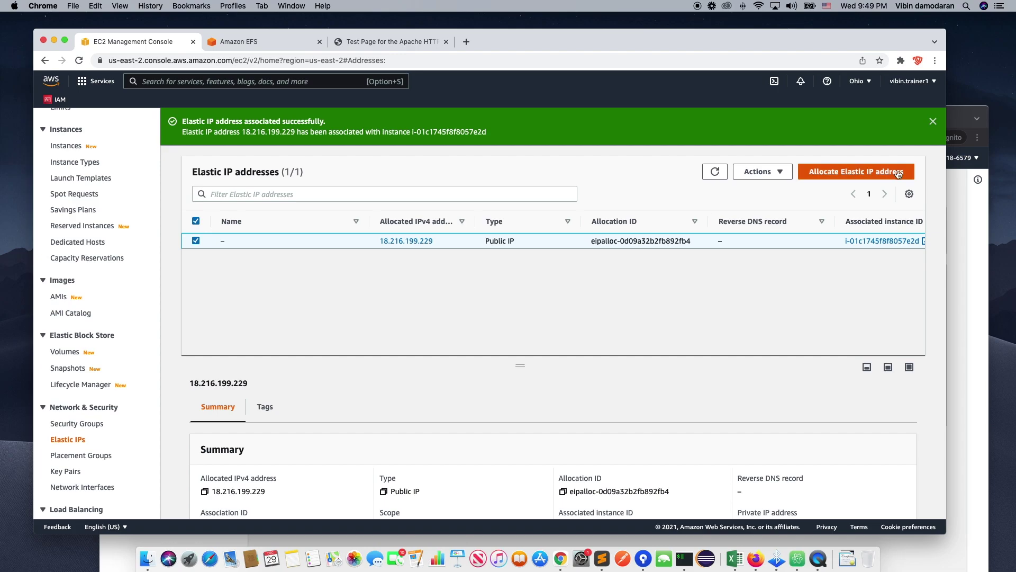
left_click(933, 122)
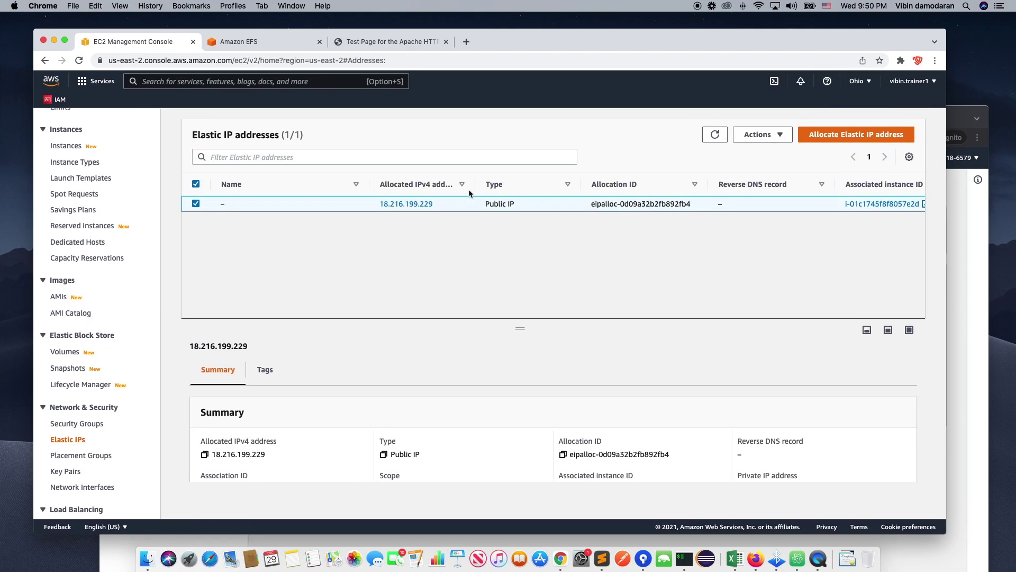
left_click(257, 46)
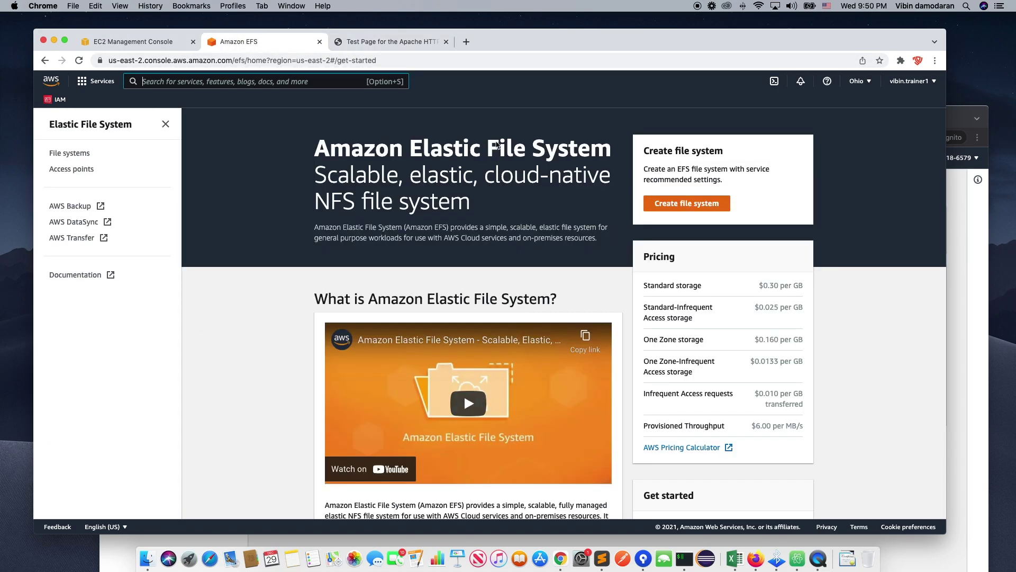
left_click(159, 47)
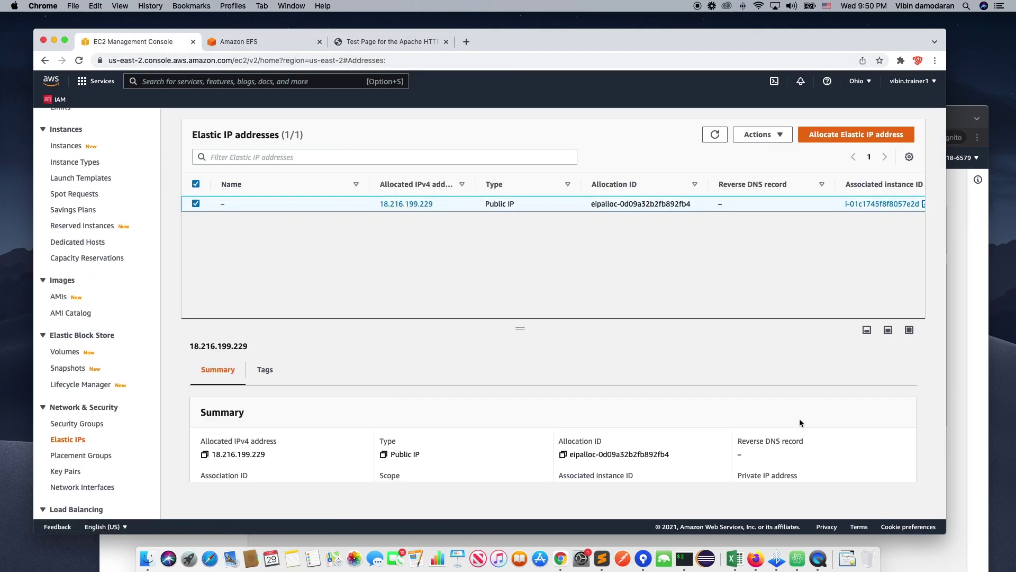
left_click(689, 564)
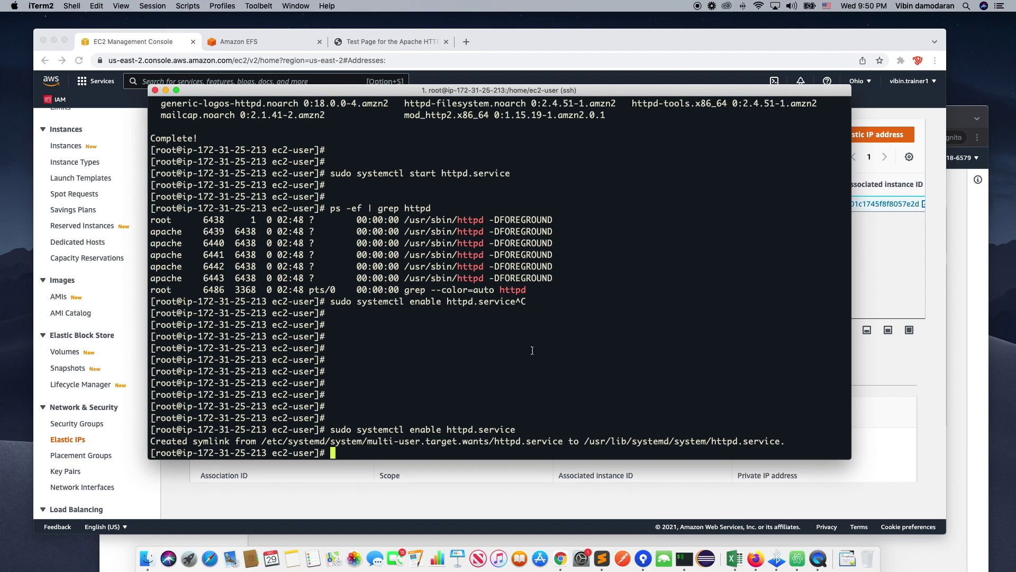
key("Return")
key("Return")
key("Return")
key("Return")
key("Return")
key("Return")
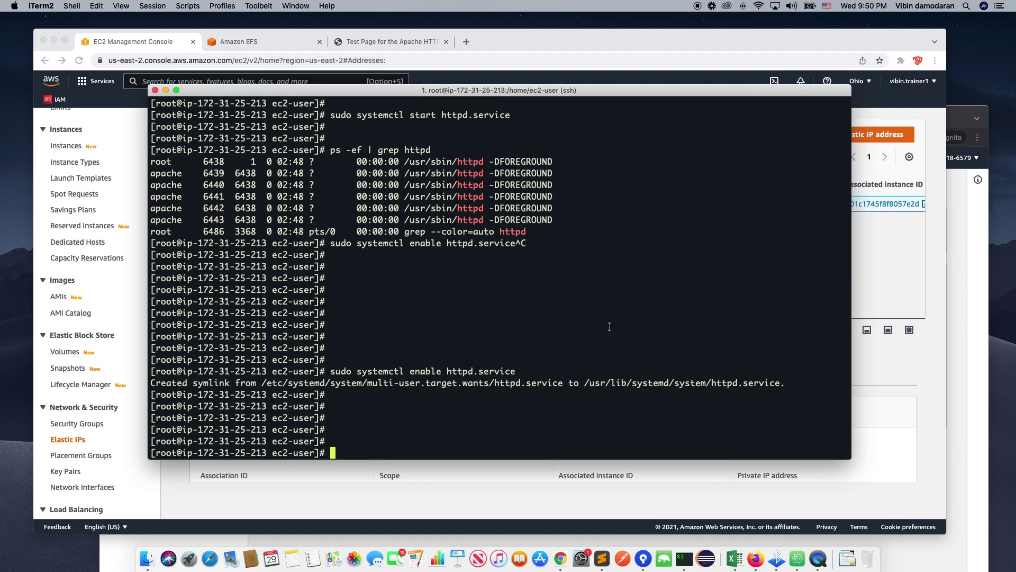
Switch from the terminal back to Chrome so the Elastic IP addresses page is in front.
left_click(919, 370)
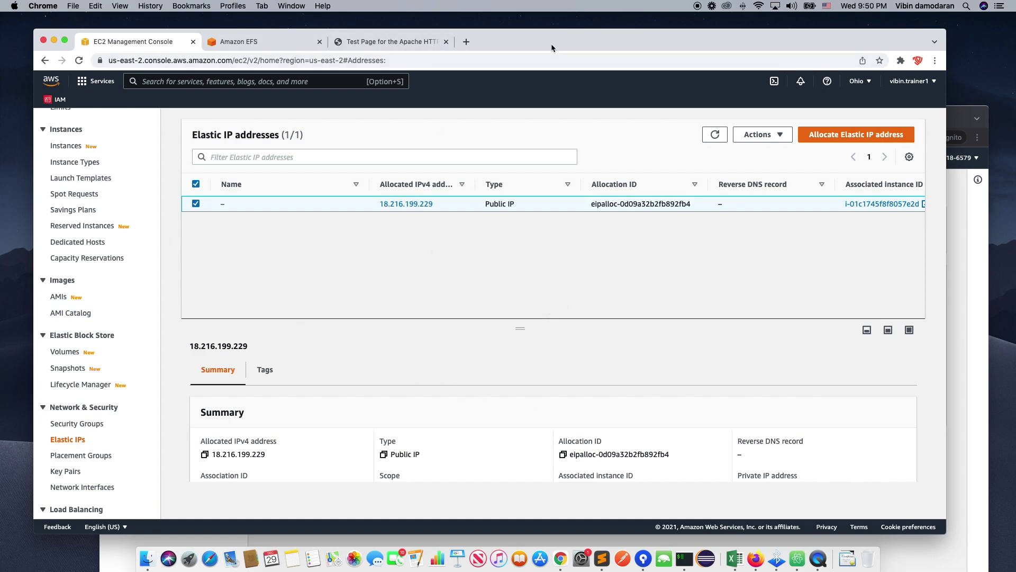
key("super+Tab")
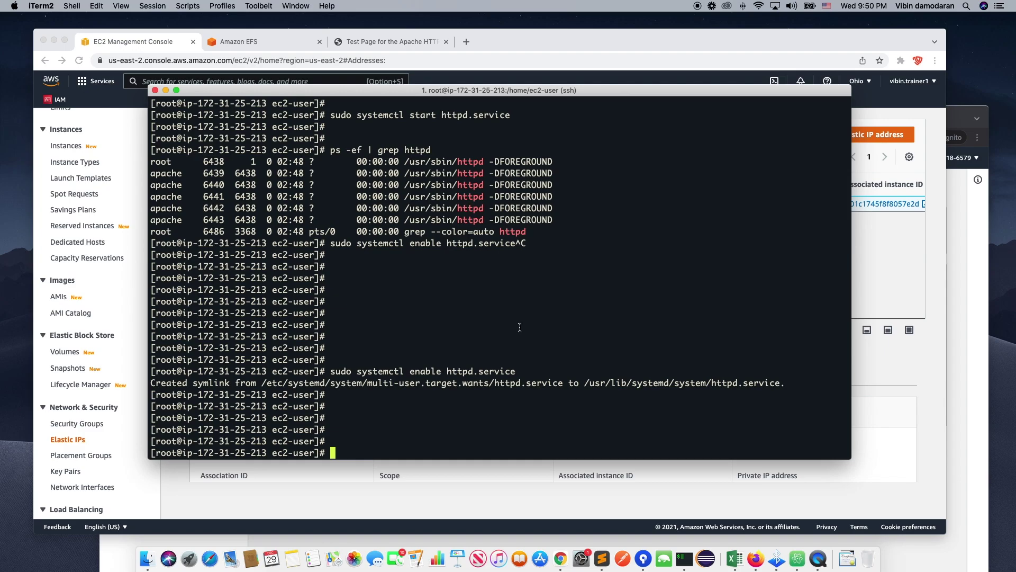
left_click(930, 296)
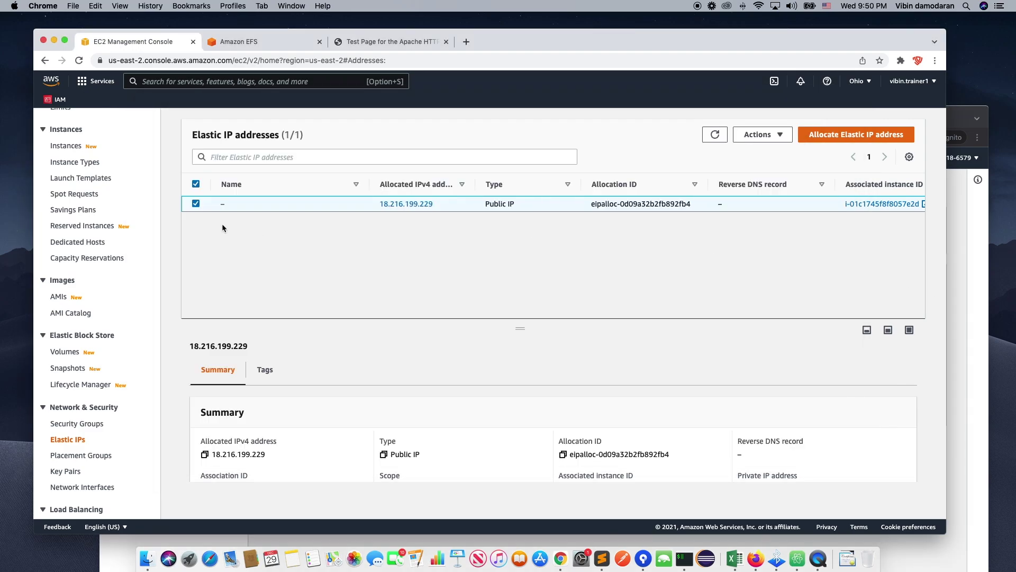
Stop the poc-app instance from the Instances list.
left_click(66, 146)
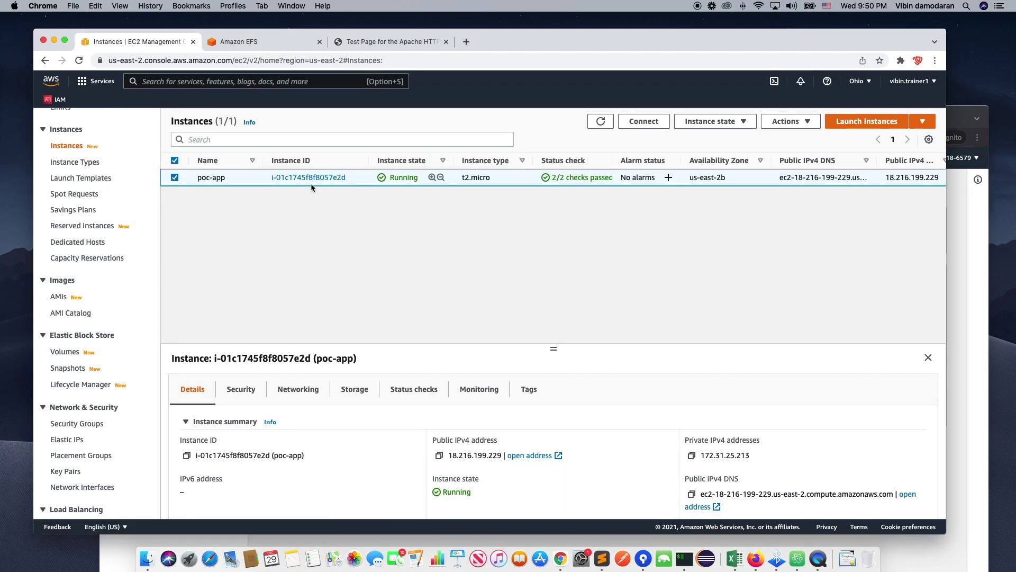
right_click(361, 182)
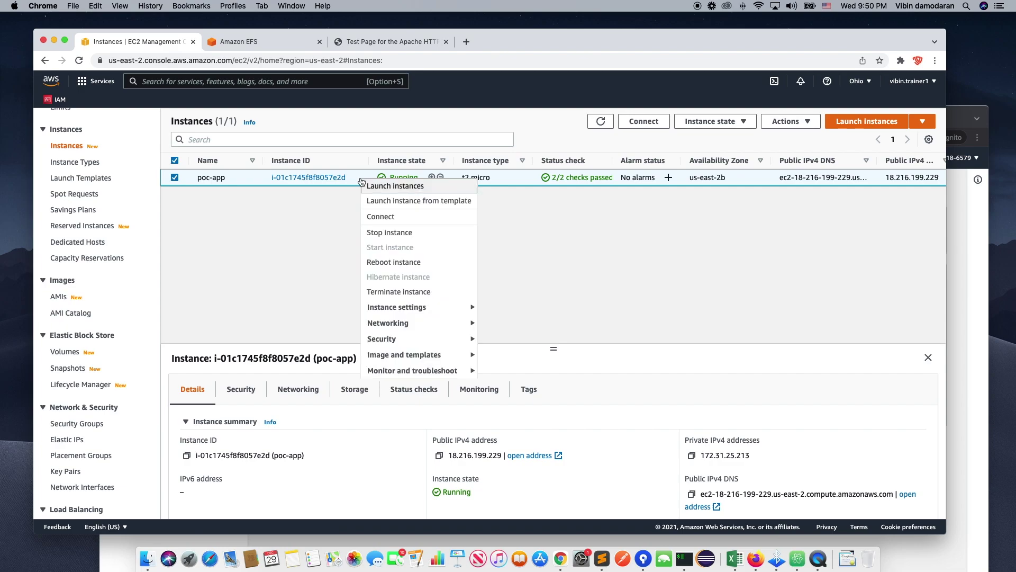
left_click(453, 232)
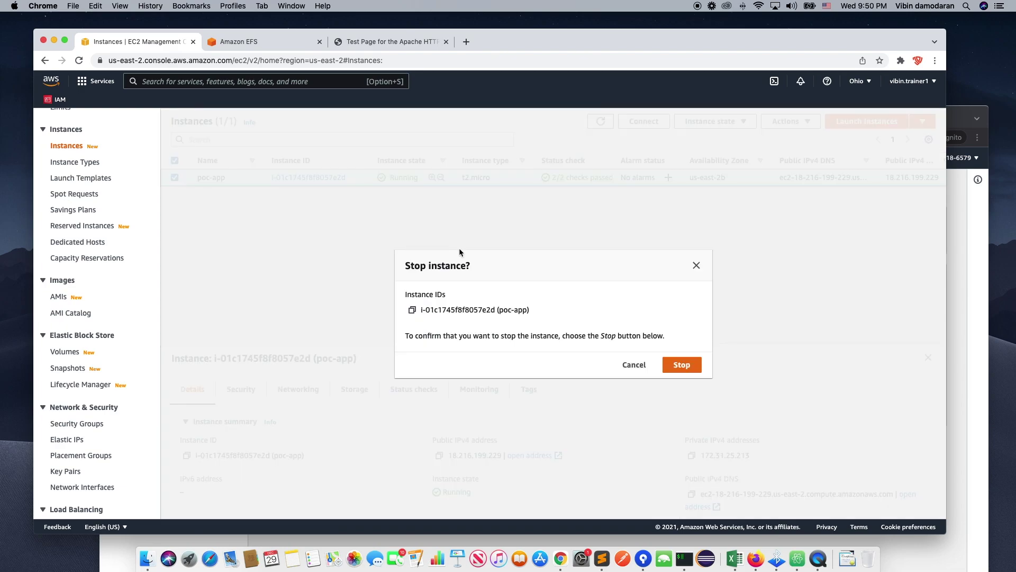
left_click(678, 364)
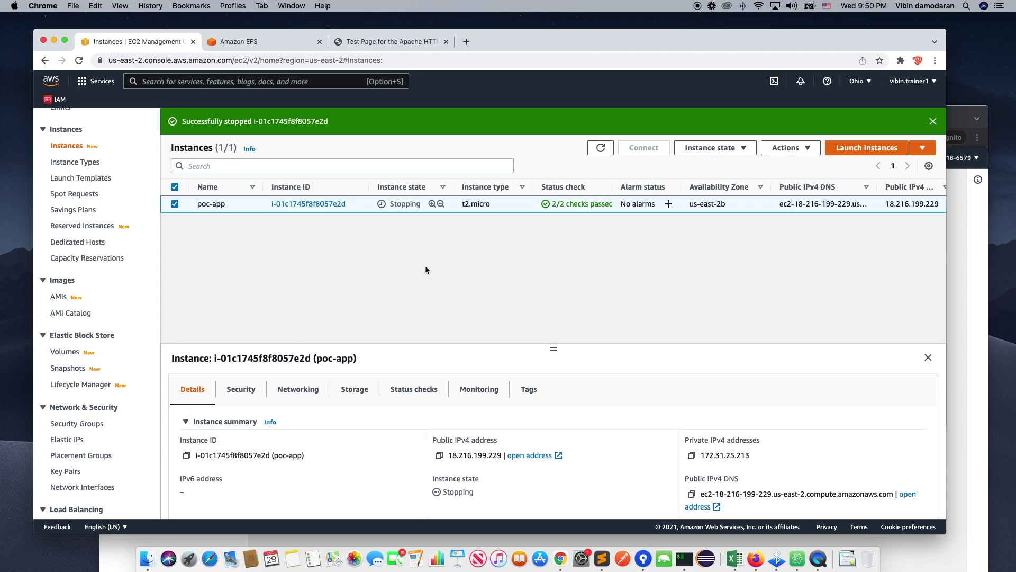
Reload the Apache test page at 18.216.199.229 to check whether it still responds.
left_click(380, 42)
left_click(321, 59)
key("Return")
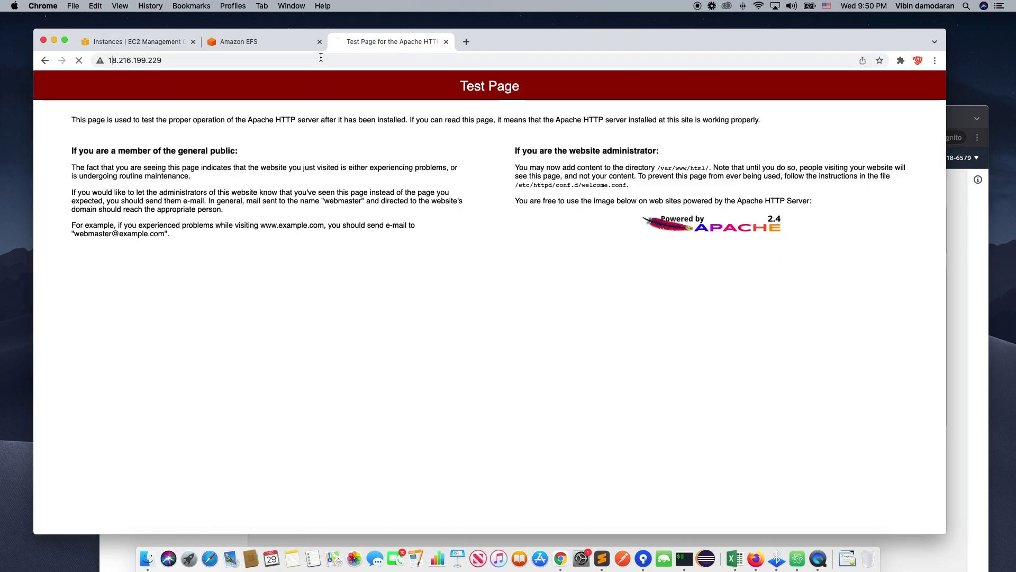
Disassociate Elastic IP 18.216.199.229 from poc-app on the Elastic IP addresses page.
left_click(150, 42)
left_click(78, 440)
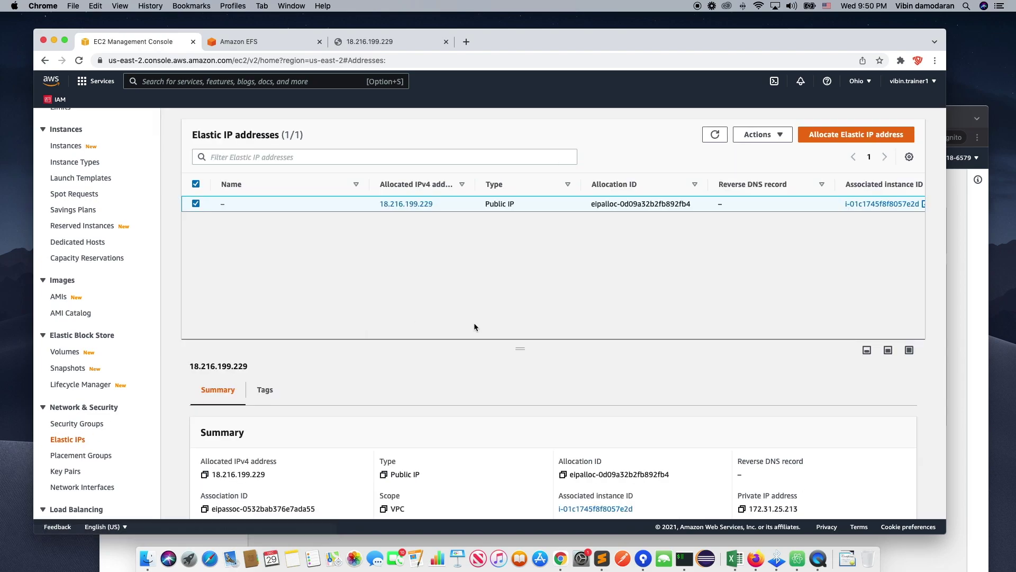
right_click(347, 204)
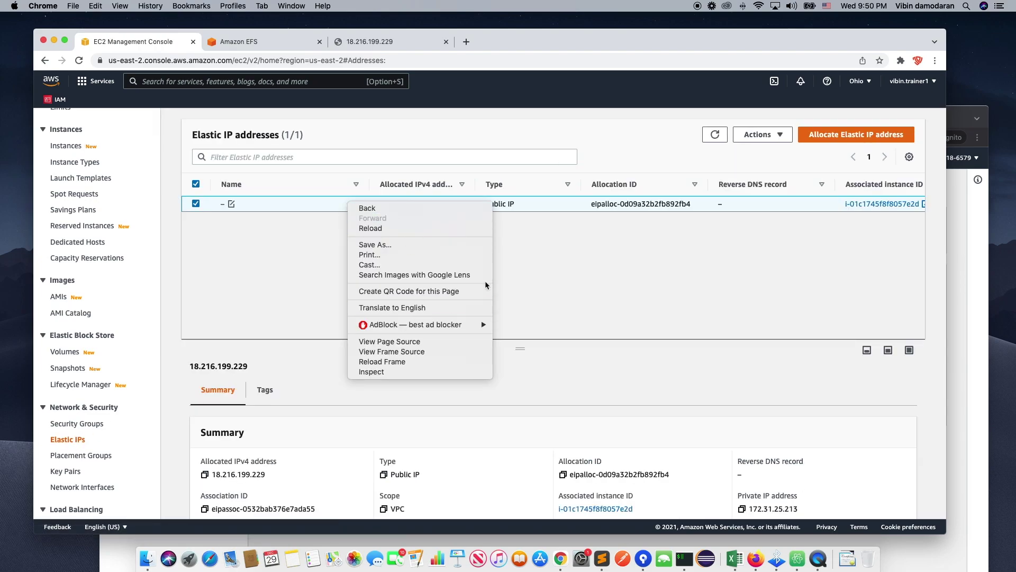
left_click(611, 245)
left_click(763, 134)
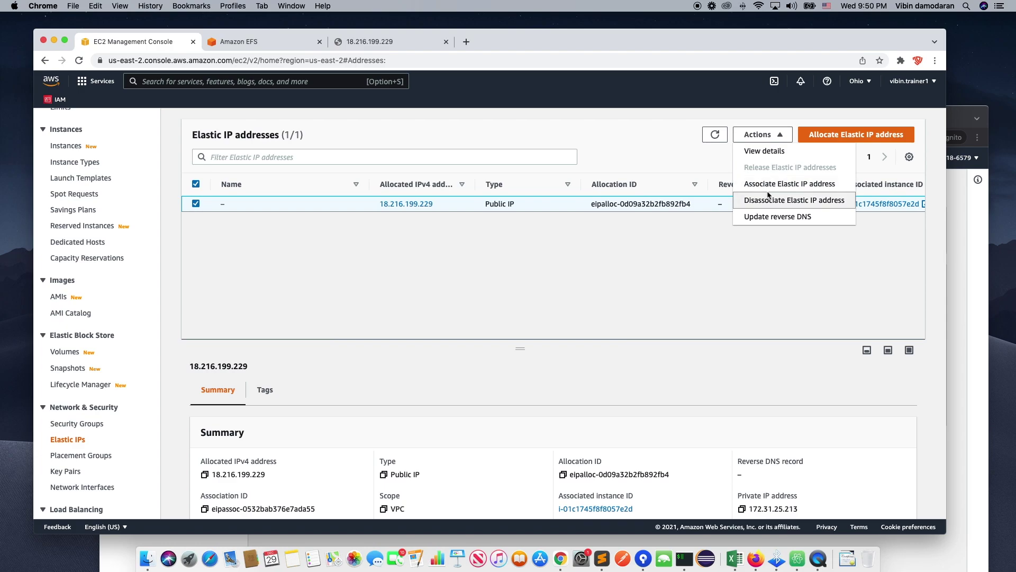
left_click(770, 201)
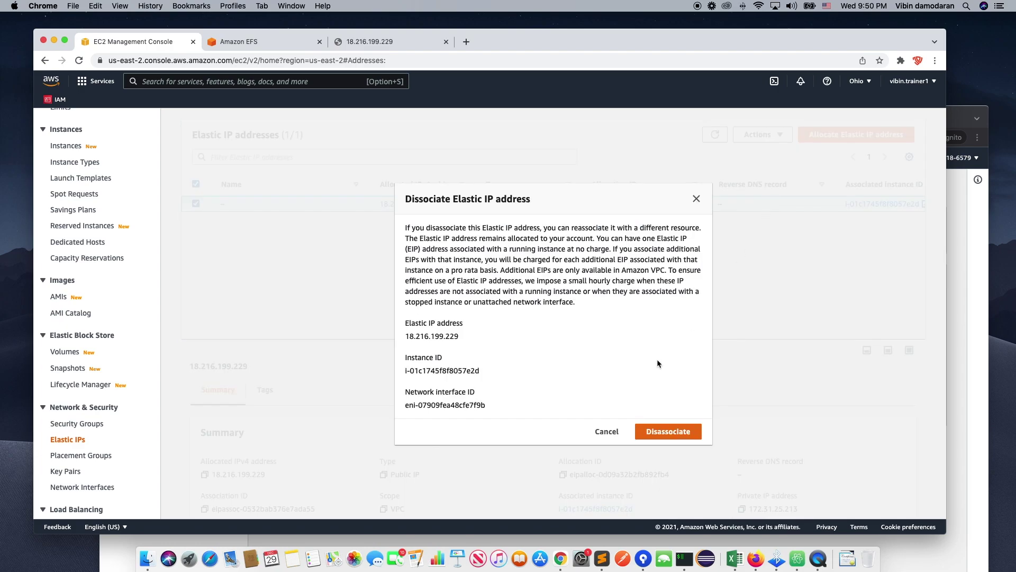
left_click(669, 431)
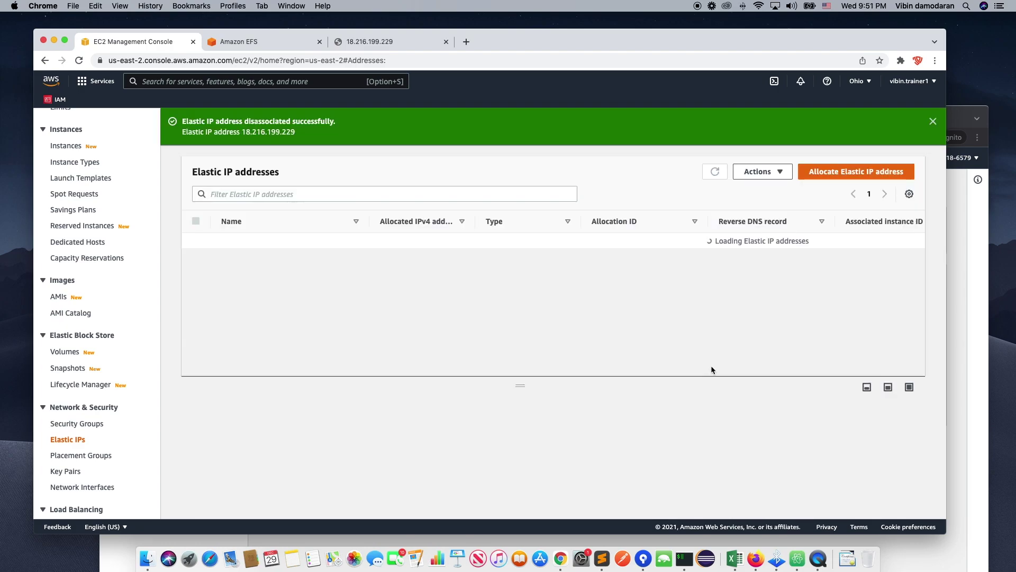
Release 18.216.199.229 and check whether the old address still responds.
left_click(789, 172)
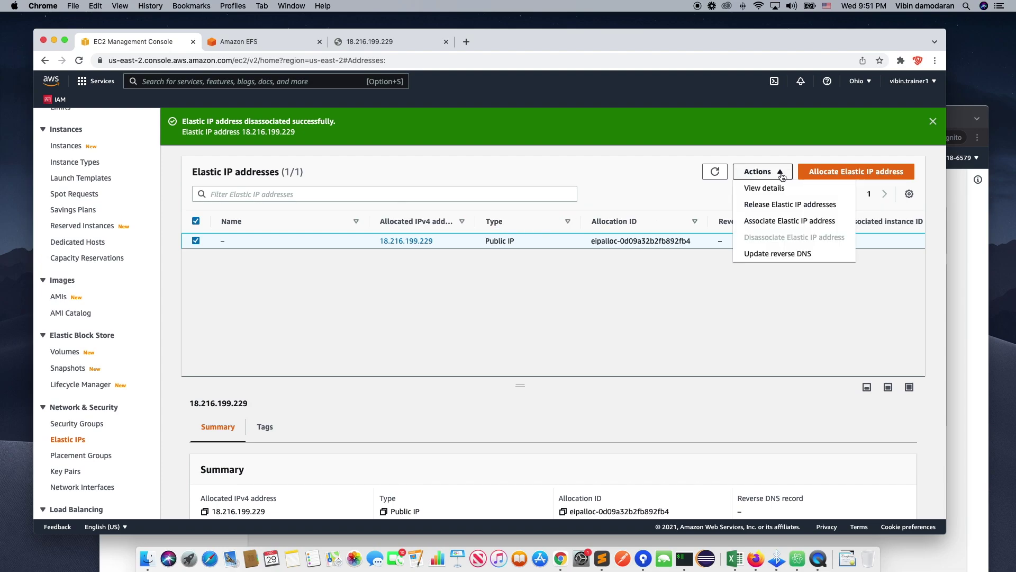
left_click(772, 207)
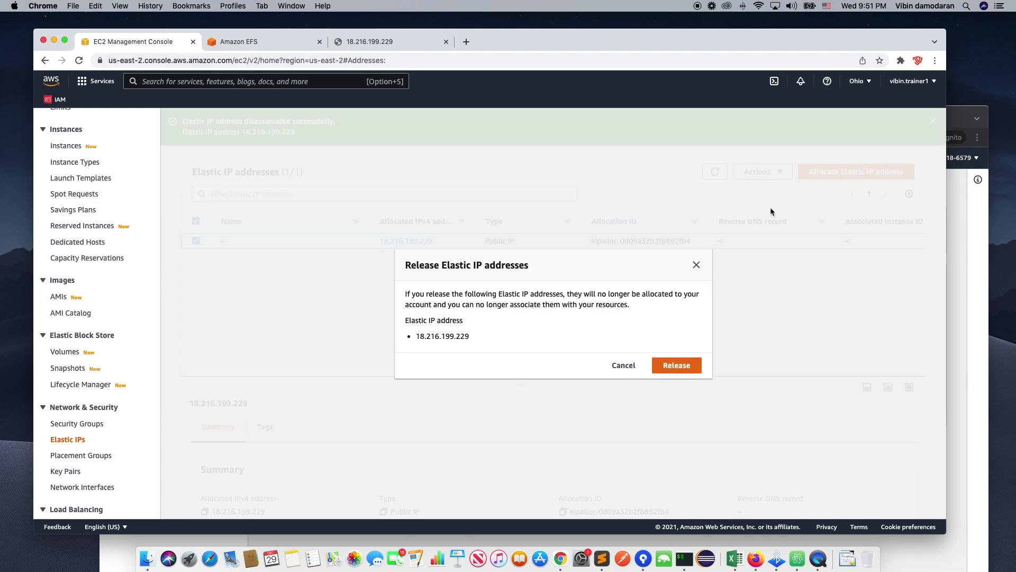
left_click(678, 365)
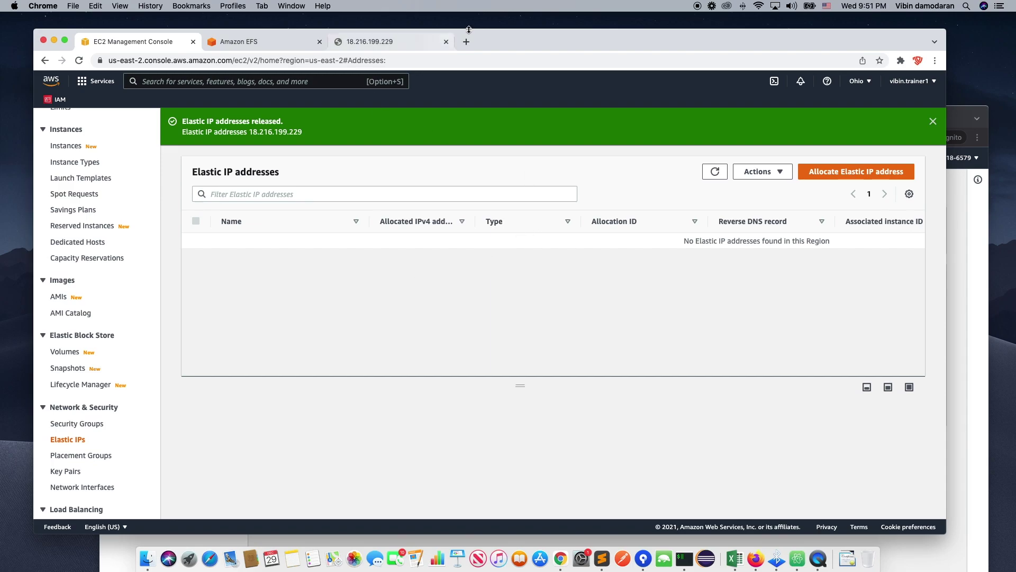
left_click(392, 40)
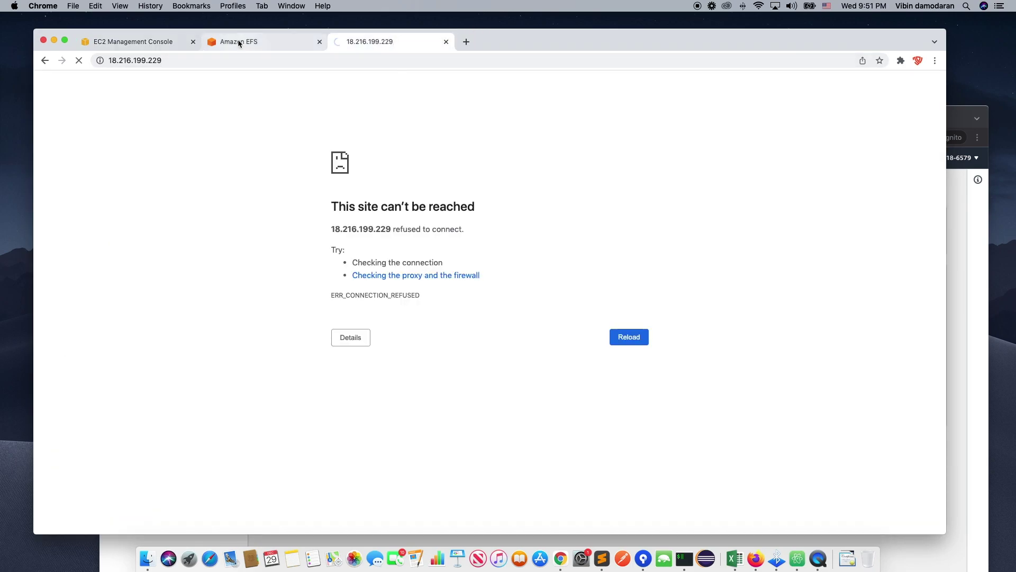
left_click(169, 43)
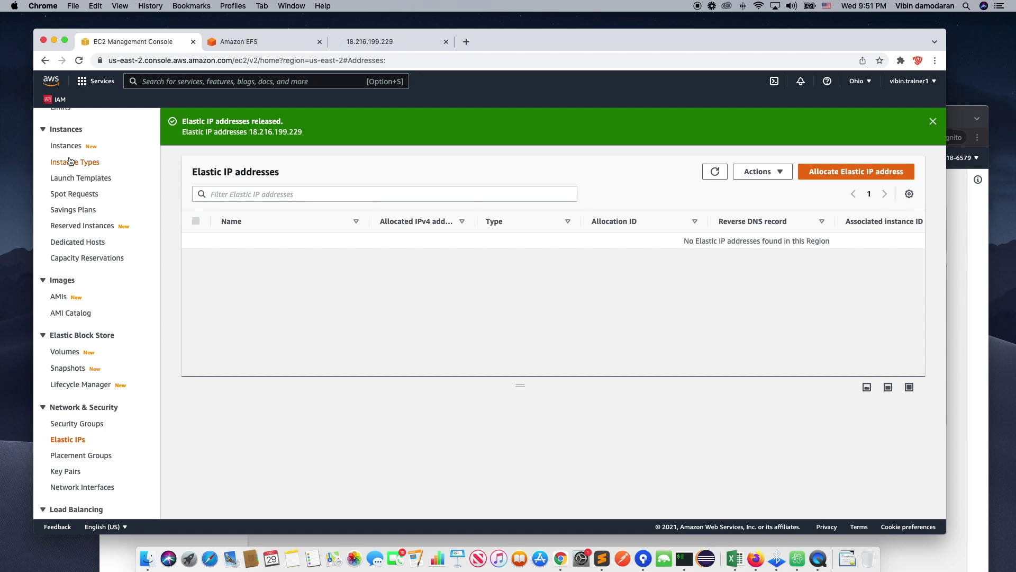
scroll(89, 406, "down", 5)
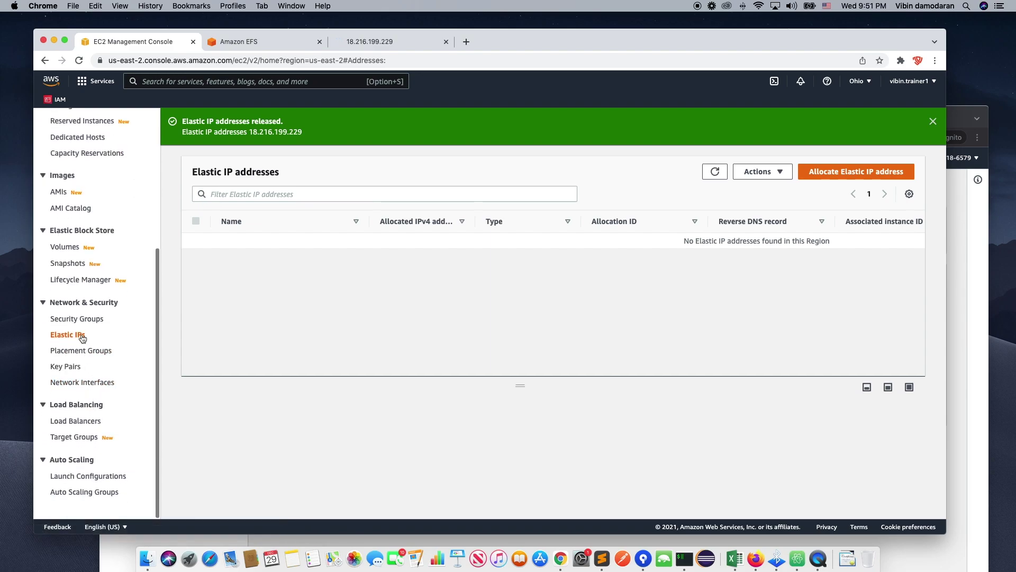
Start Create snapshot on the 25 GiB volume, then return to the EC2 dashboard.
left_click(65, 247)
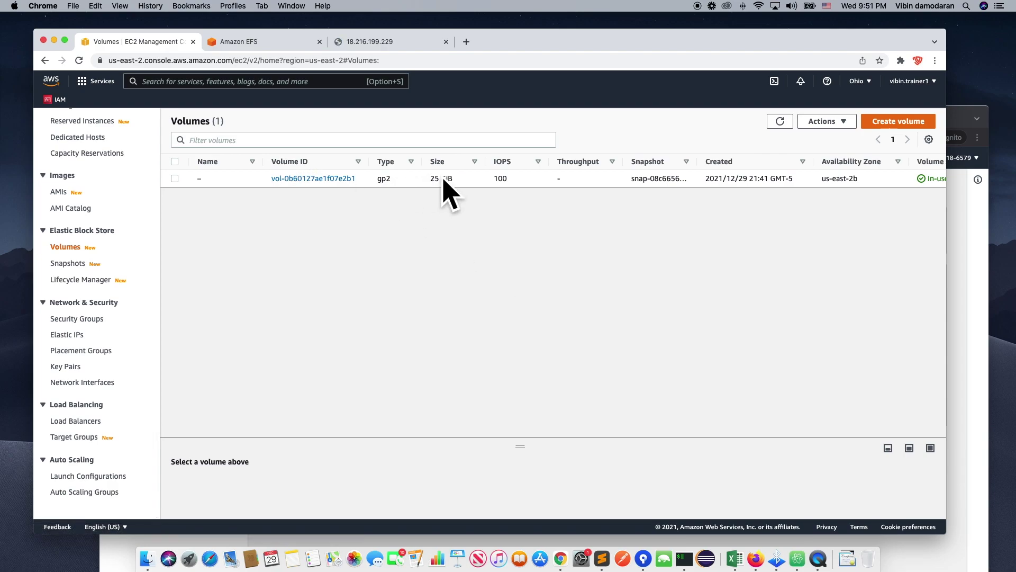
left_click(174, 179)
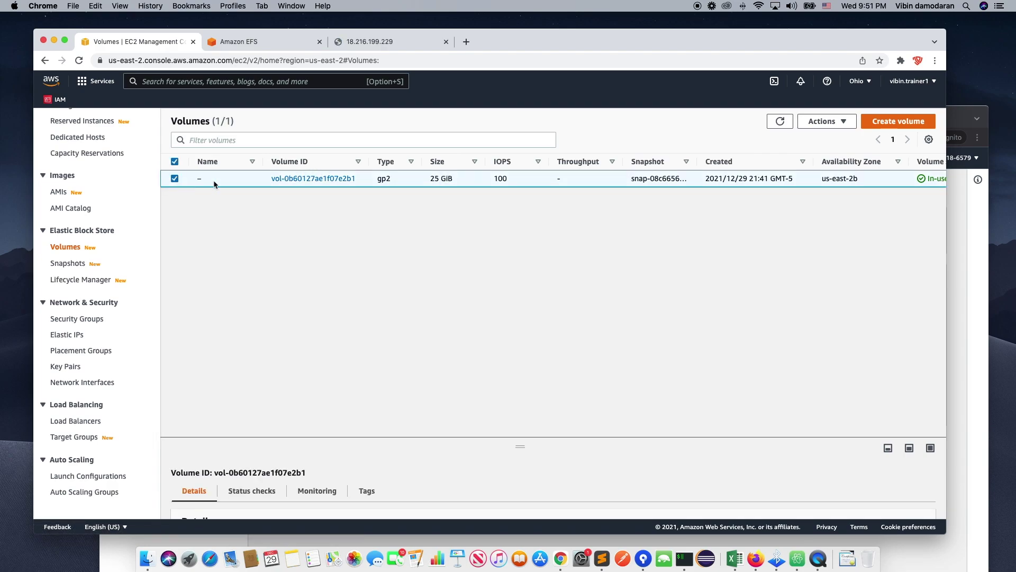
left_click(826, 121)
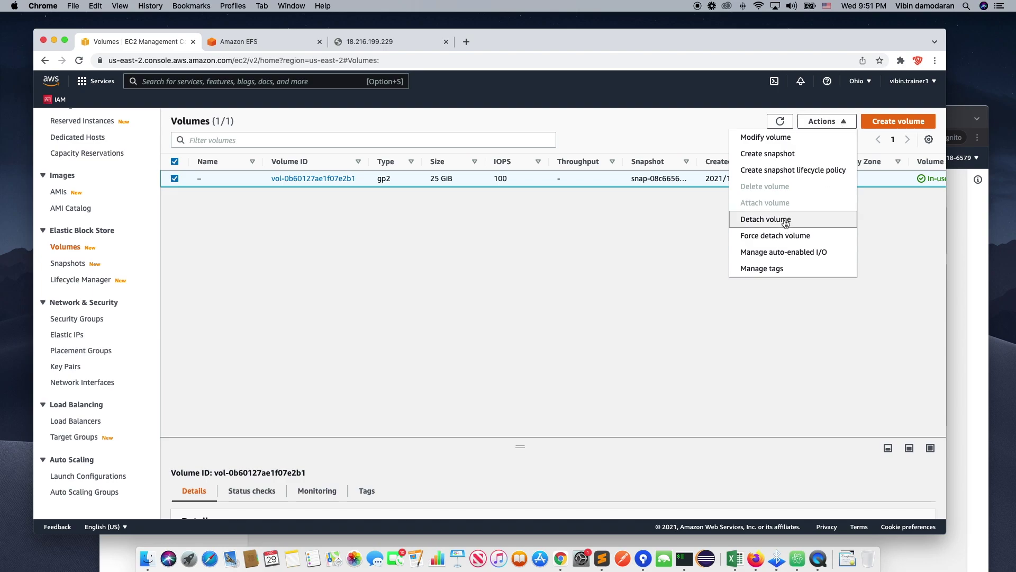
left_click(626, 227)
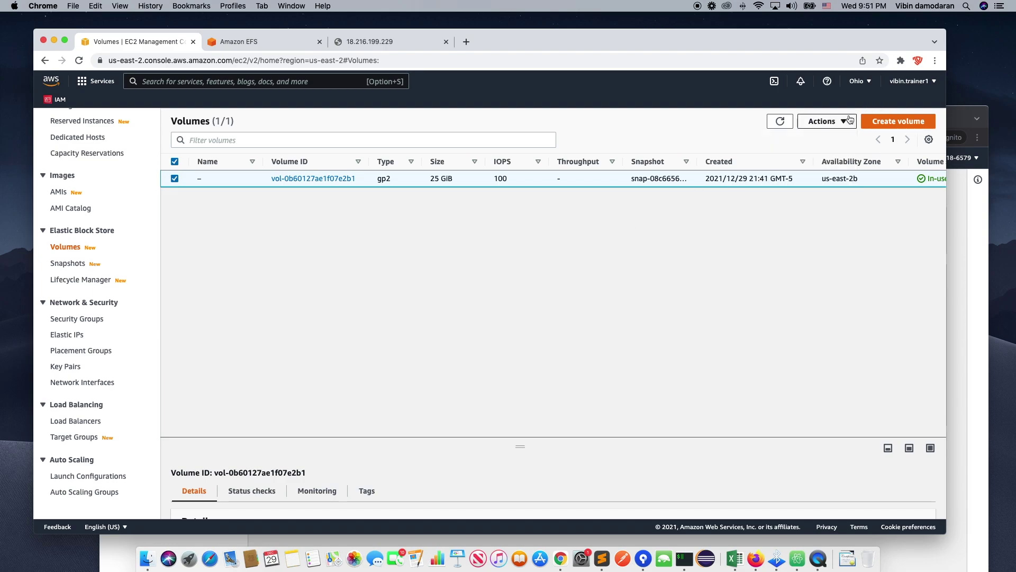
left_click(824, 122)
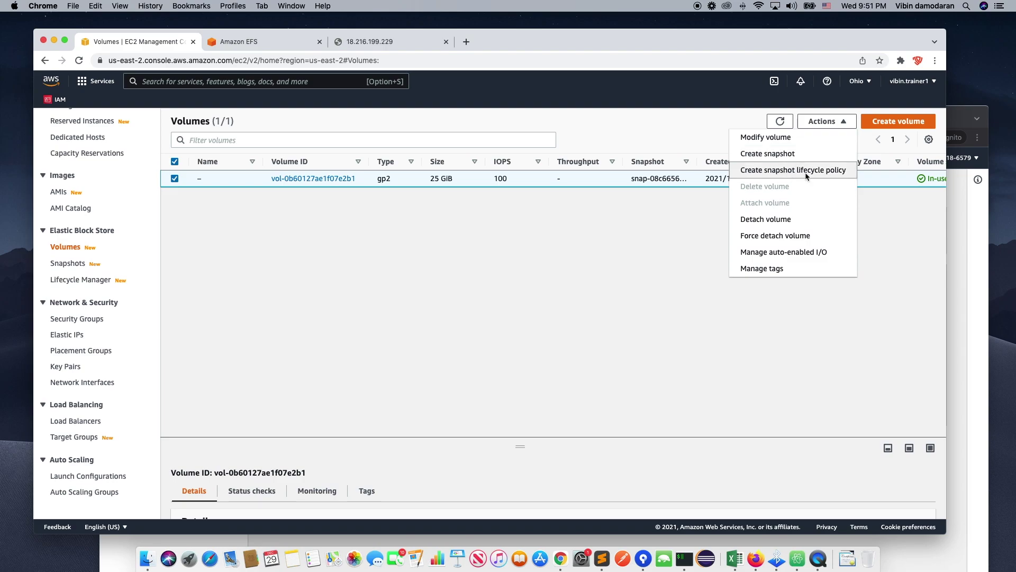
left_click(788, 159)
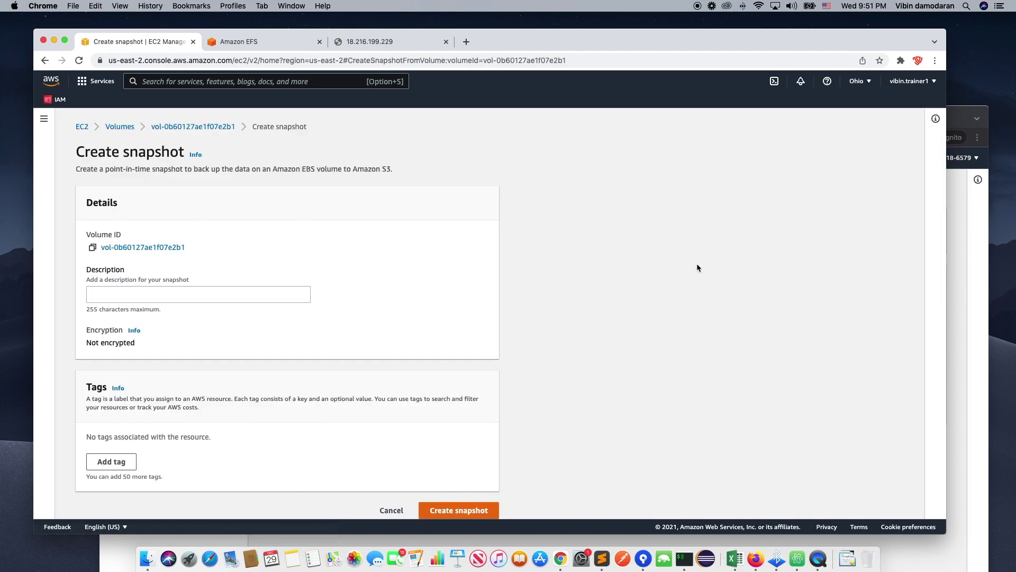
scroll(147, 285, "down", 1)
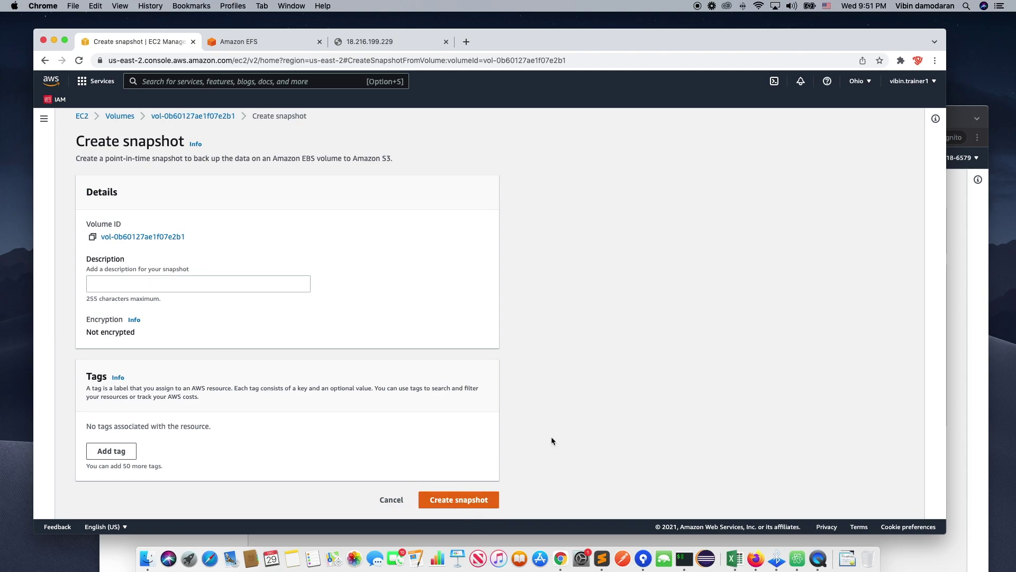
left_click(82, 116)
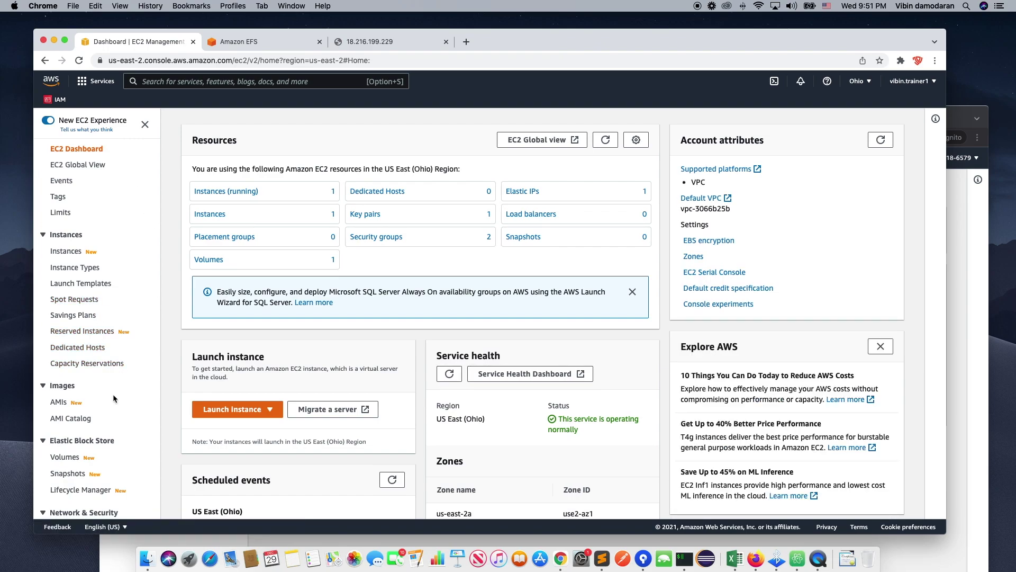
scroll(120, 410, "down", 3)
Check the EBS Snapshots list, then go back to the EC2 dashboard.
left_click(67, 404)
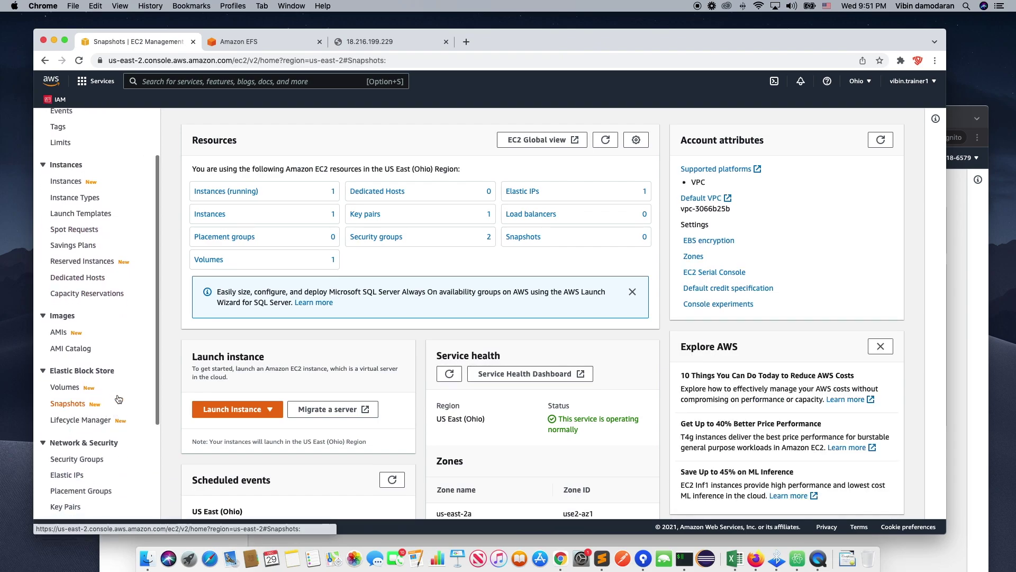
left_click(45, 61)
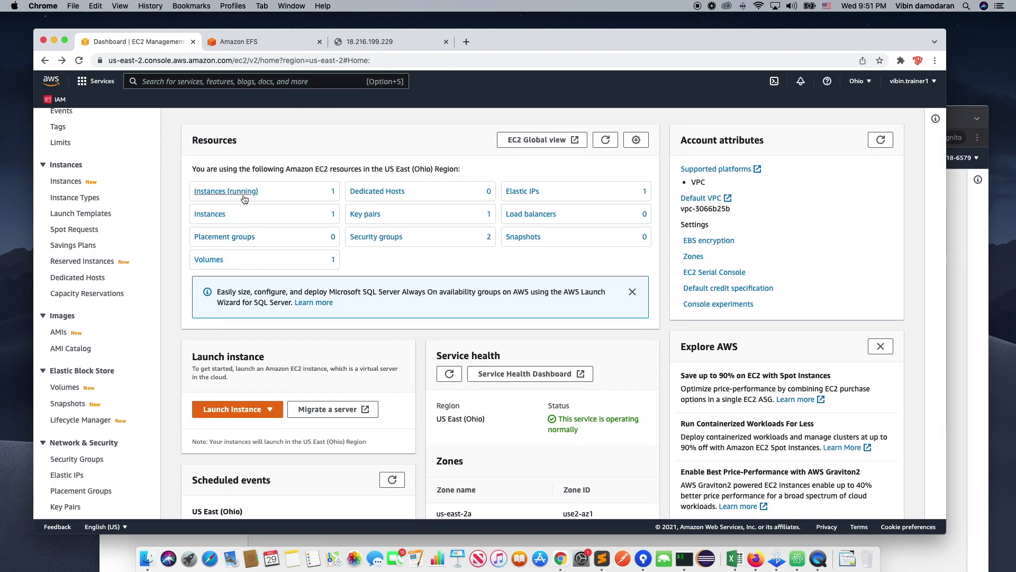
scroll(84, 391, "down", 1)
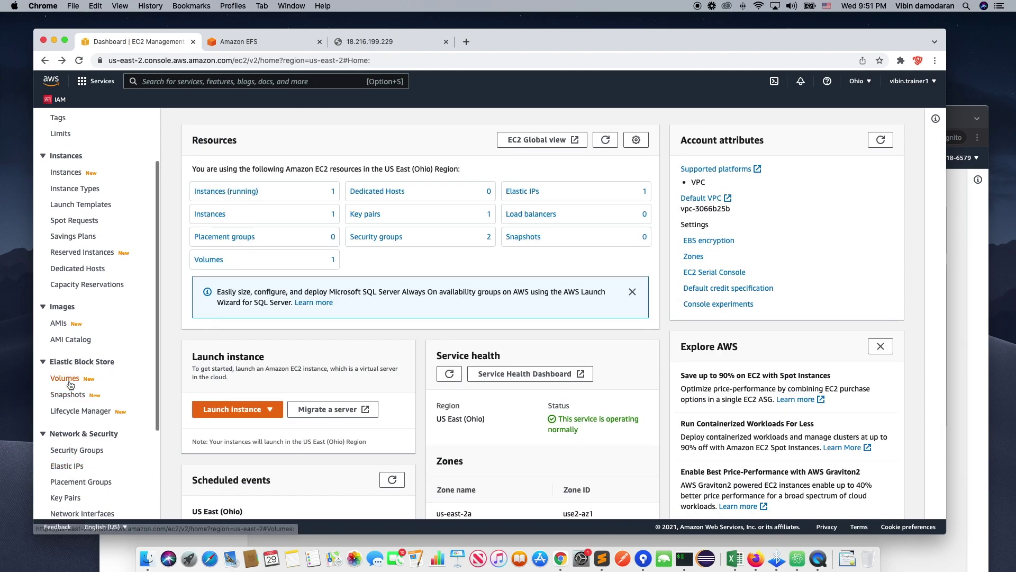
Detach the 25 GiB gp2 volume and reload Volumes to refresh its status.
left_click(65, 378)
left_click(175, 178)
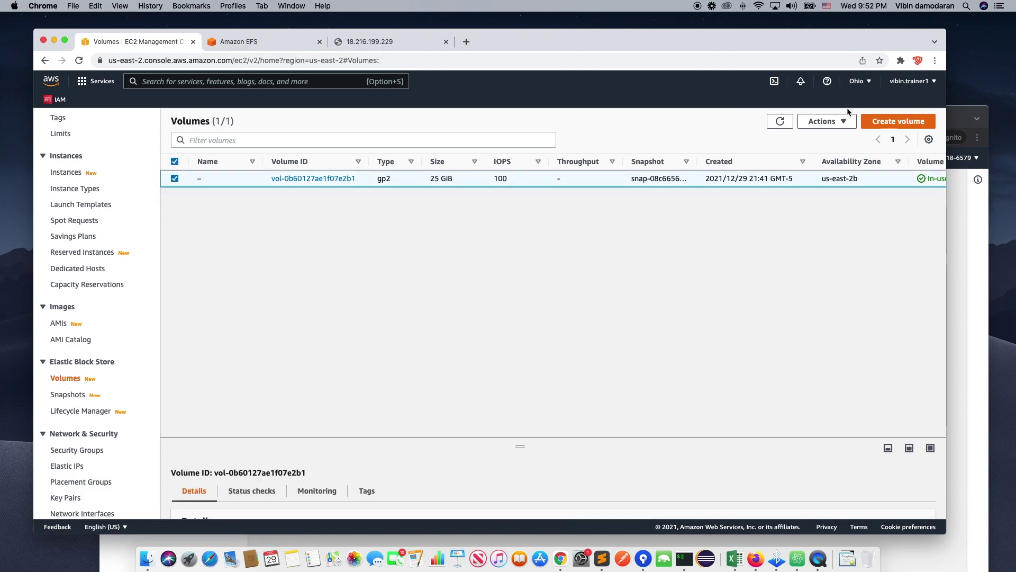
left_click(826, 121)
left_click(774, 219)
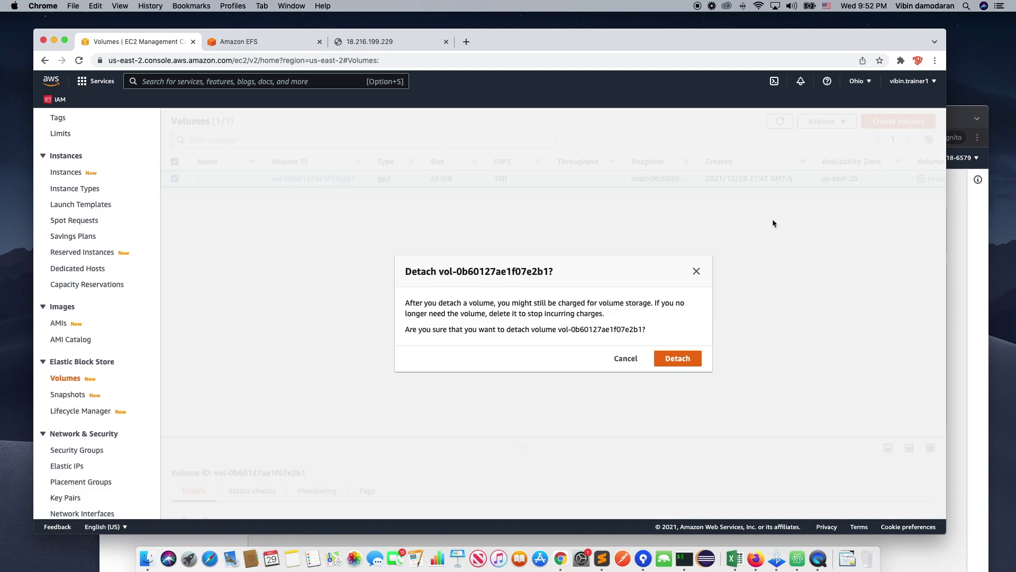
left_click(680, 360)
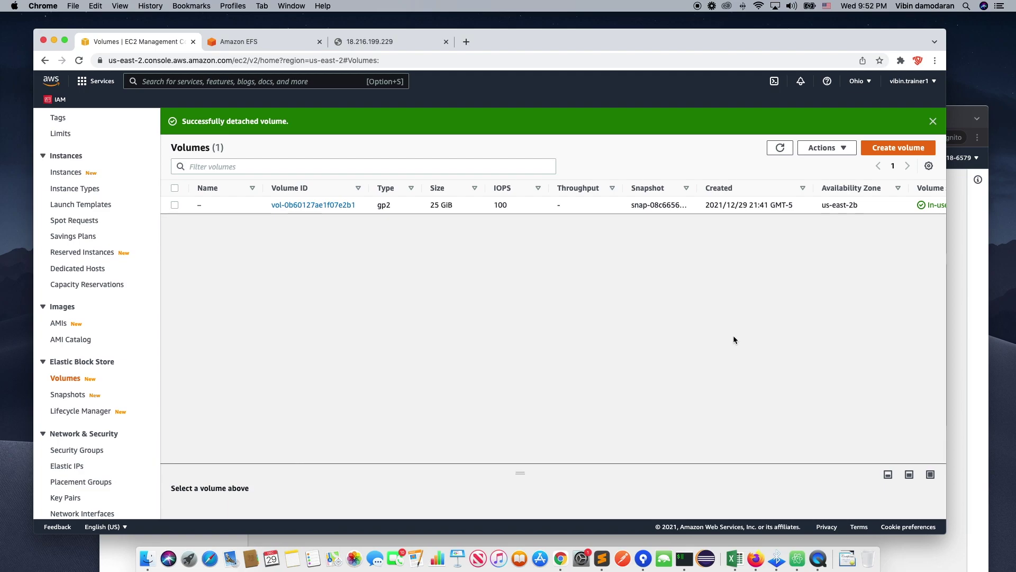
left_click(843, 149)
left_click(175, 205)
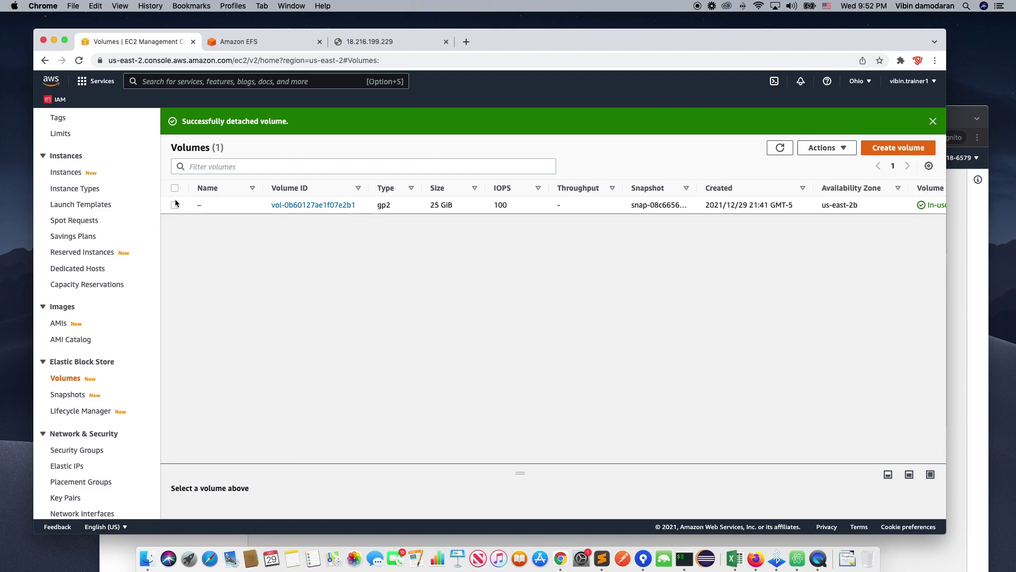
left_click(826, 148)
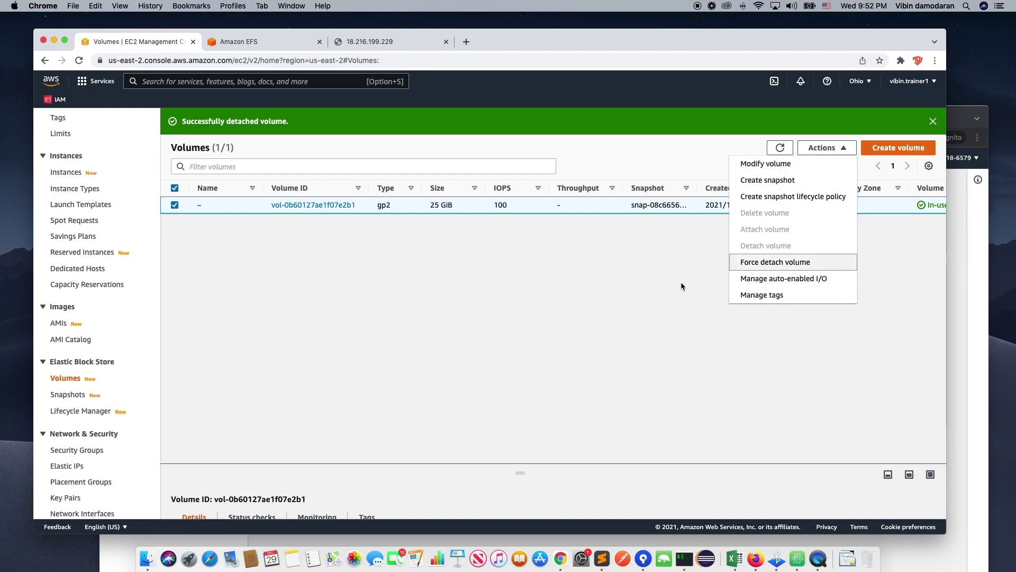
left_click(646, 274)
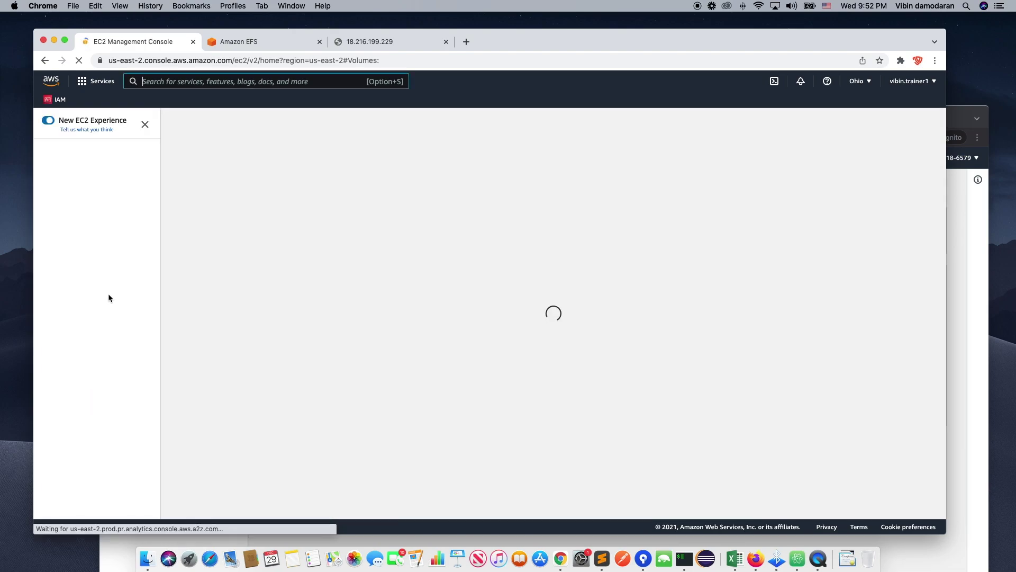
Open the Instances list and clear the running-state filter to show all instances.
left_click(95, 150)
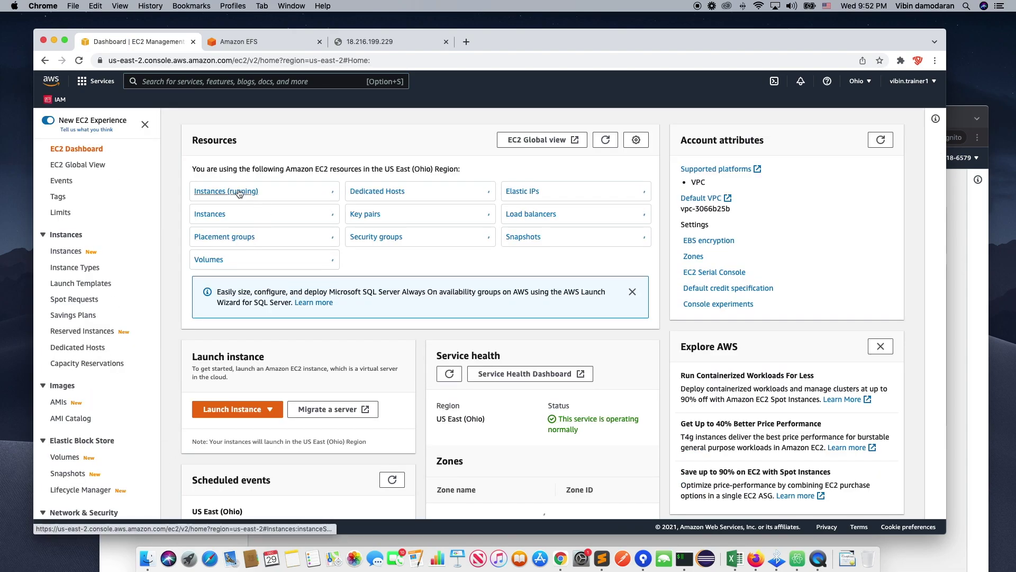
left_click(240, 193)
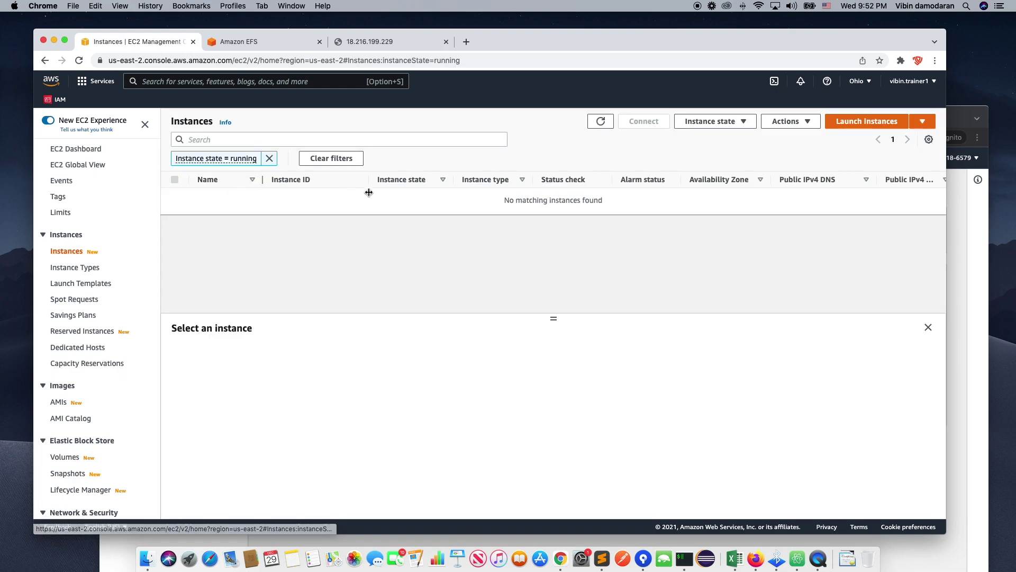
left_click(270, 158)
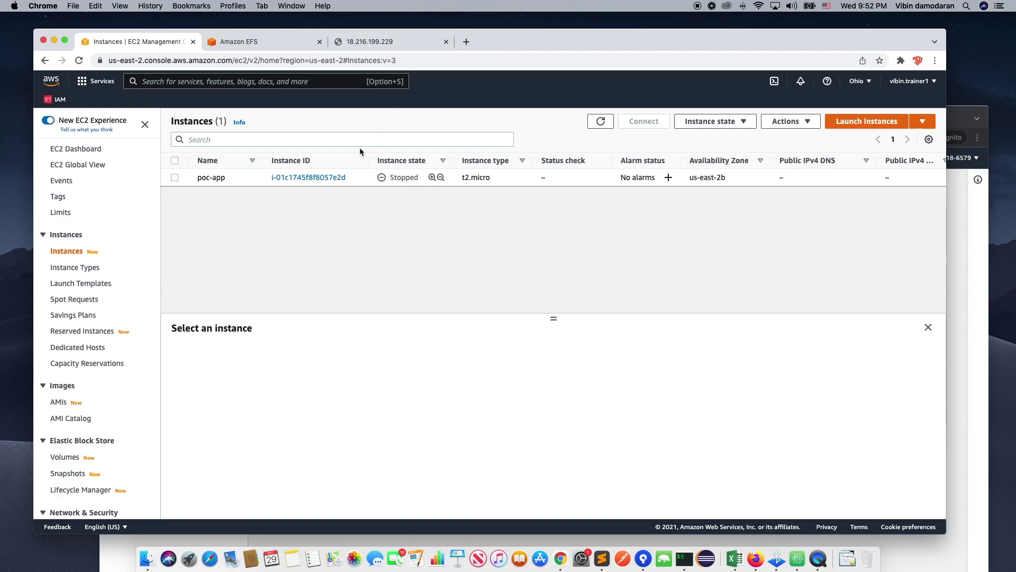
Terminate poc-app and reload the list until it shows Terminated.
right_click(358, 177)
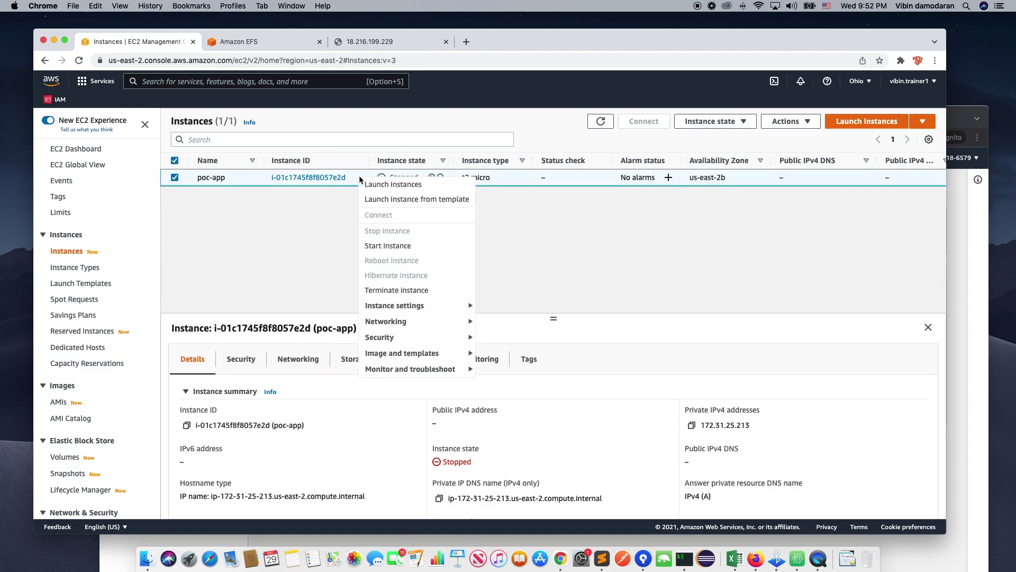
left_click(404, 292)
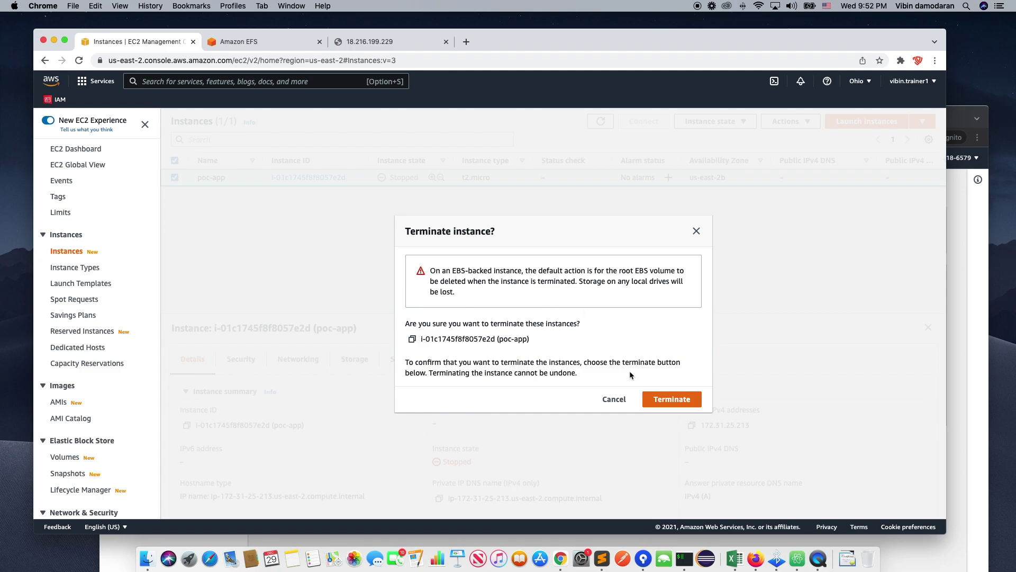
left_click(670, 398)
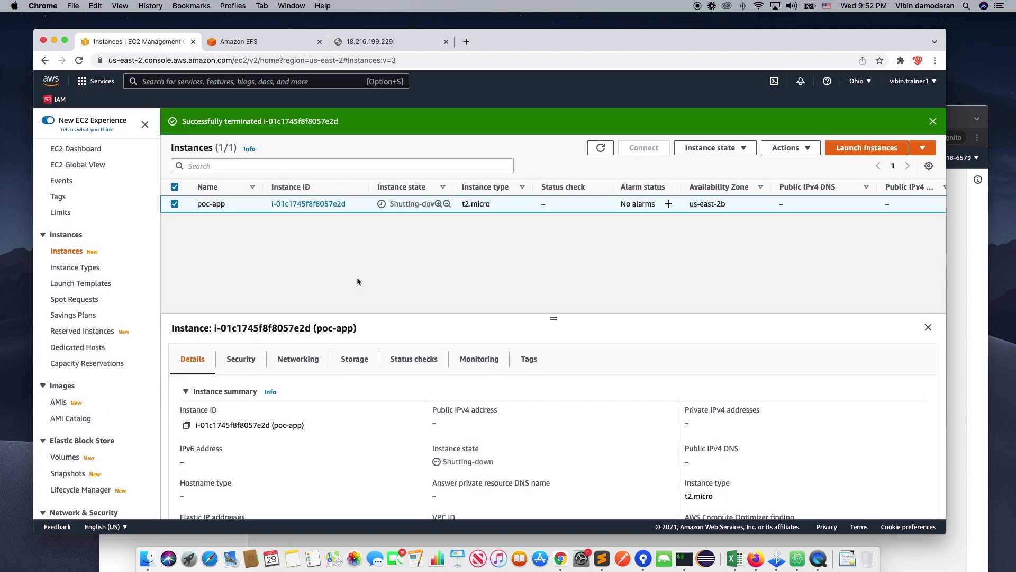
key("super+r")
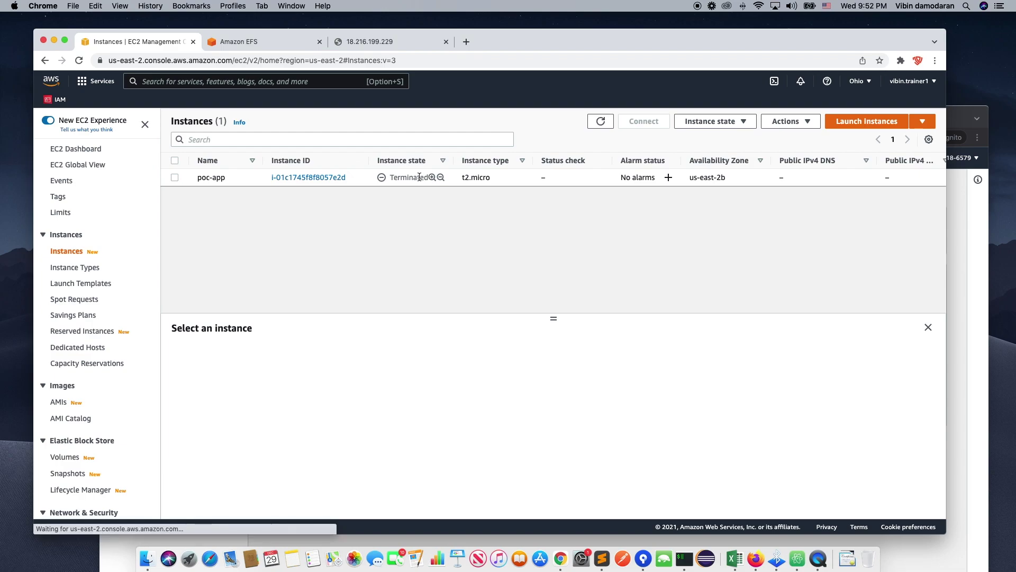
key("super+r")
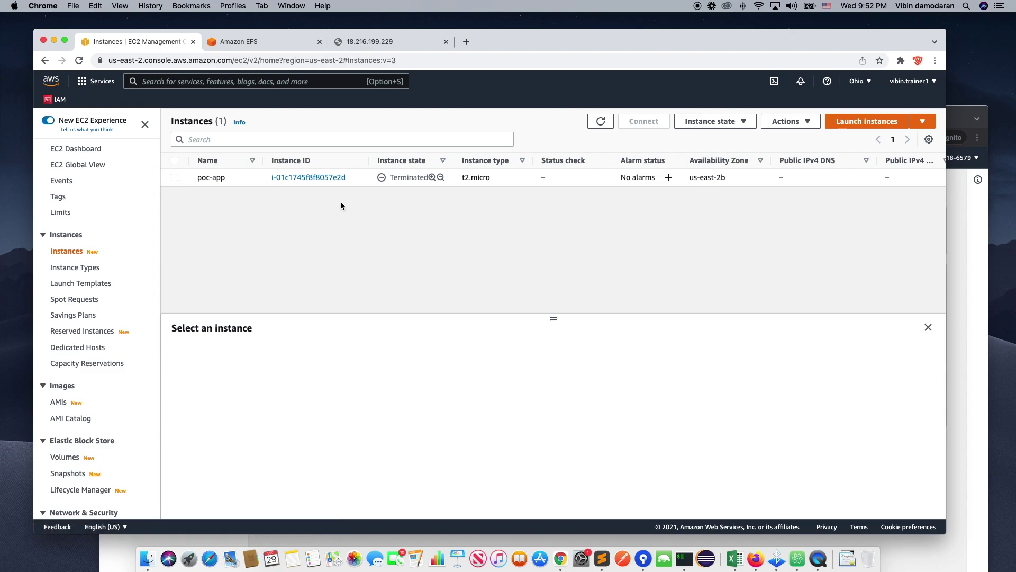
left_click_drag(497, 41, 496, 44)
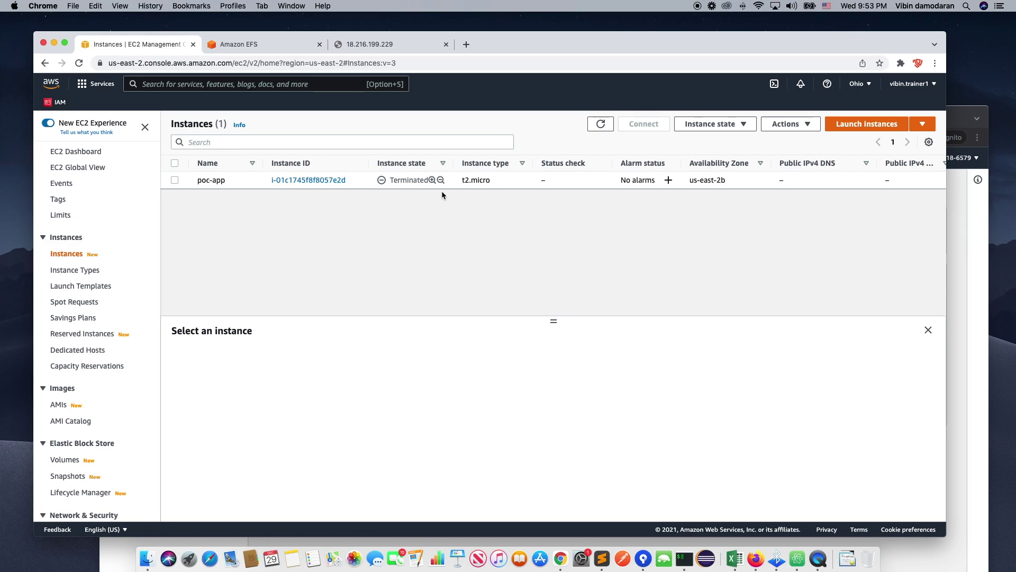
Delete the available 25 GiB volume and reload Volumes to confirm none remain.
key("super+r")
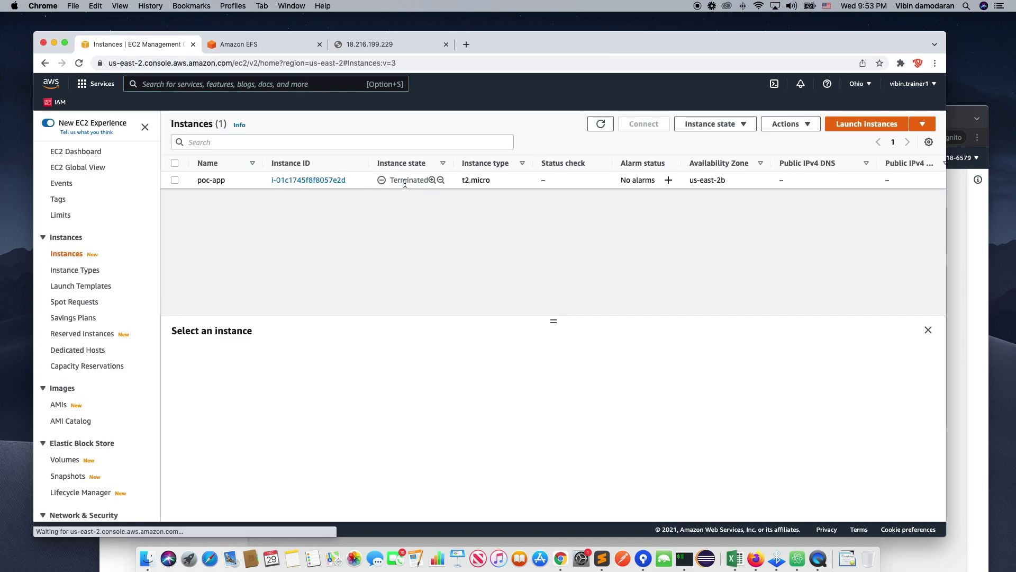
left_click(68, 459)
left_click(175, 182)
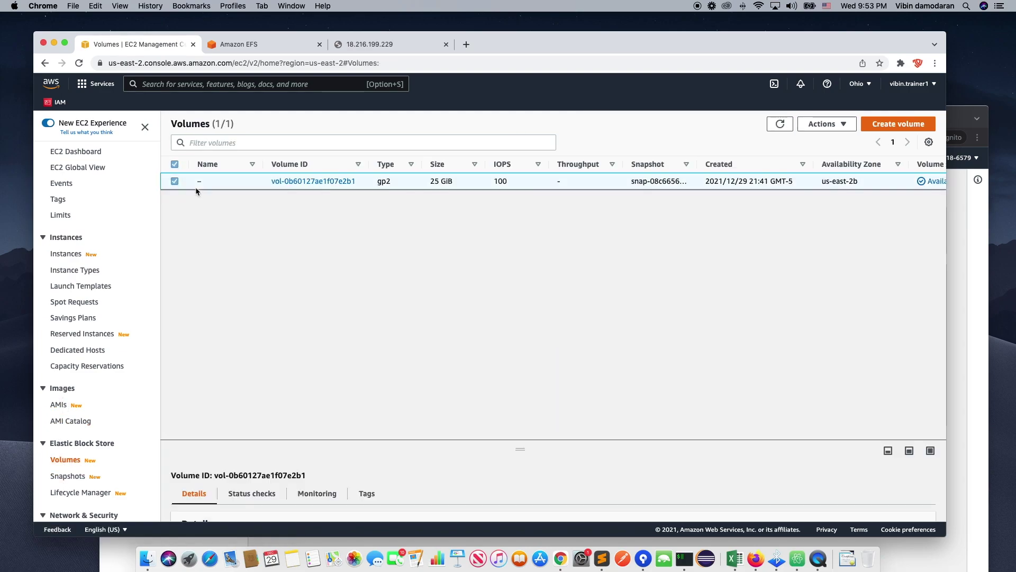
left_click(815, 126)
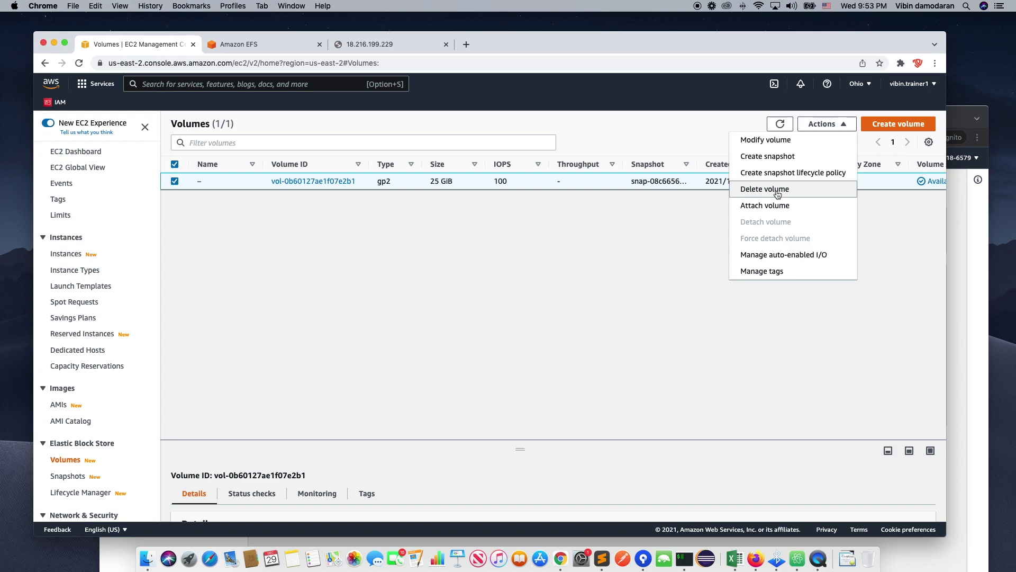
left_click(802, 190)
left_click(677, 365)
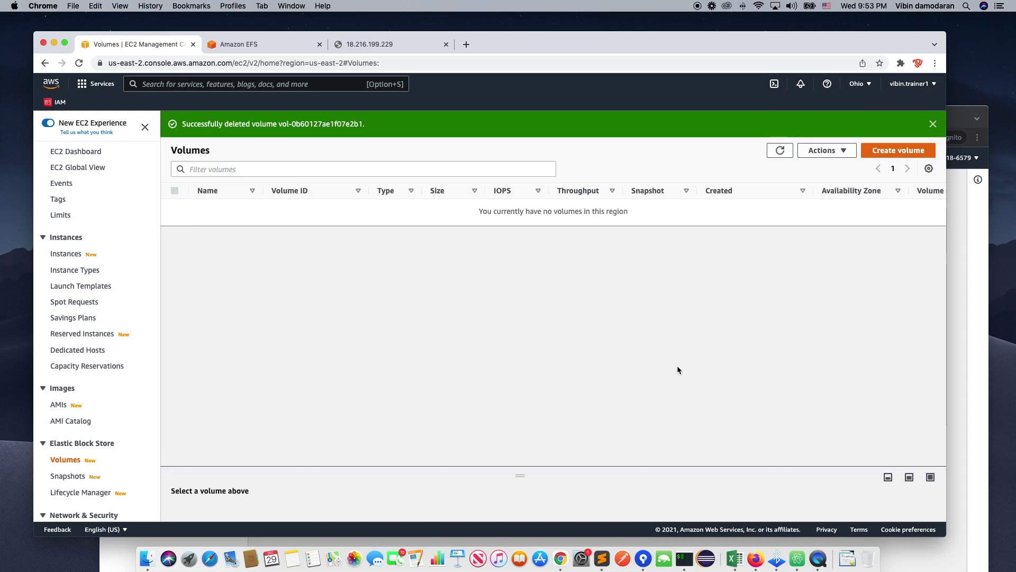
key("super+r")
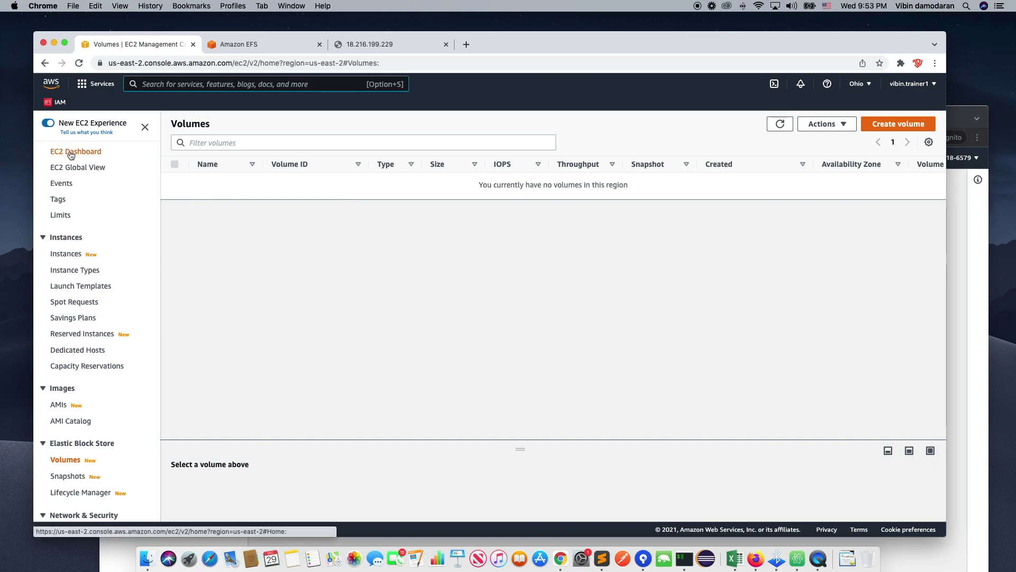
View the account's Security credentials page, then return to the console home page.
left_click(909, 84)
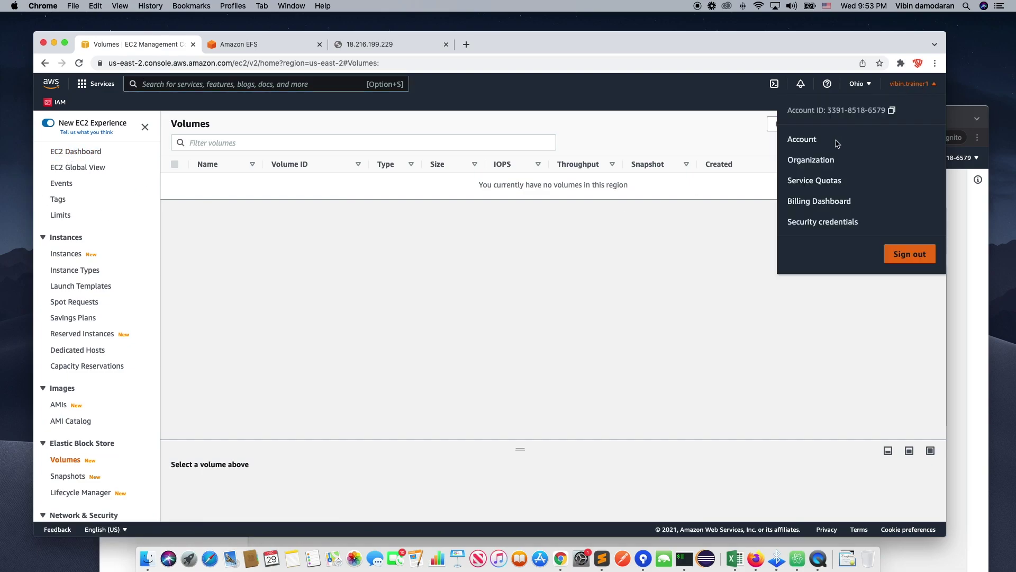
left_click(808, 223)
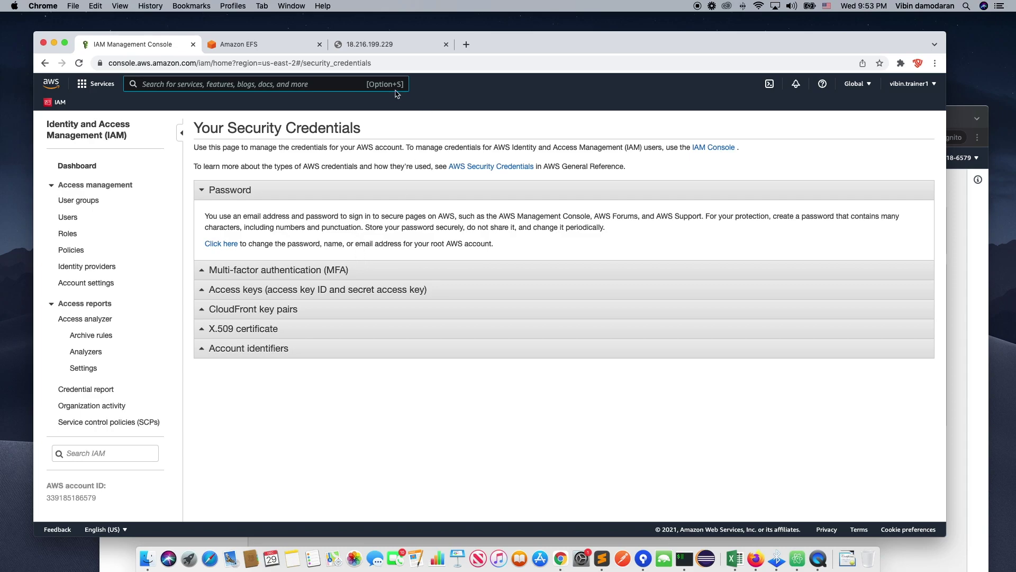
left_click(51, 85)
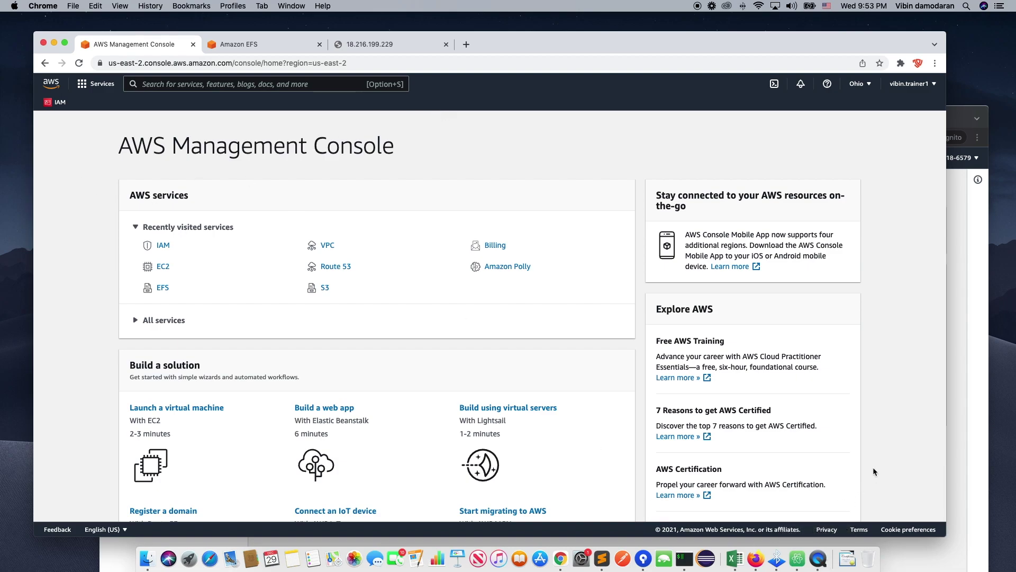
right_click(818, 558)
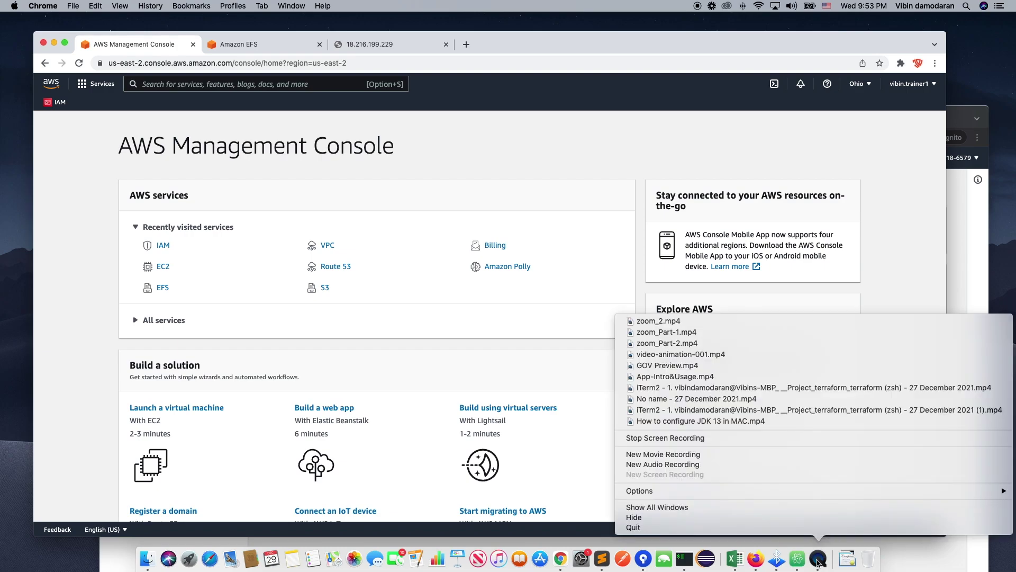
left_click(692, 437)
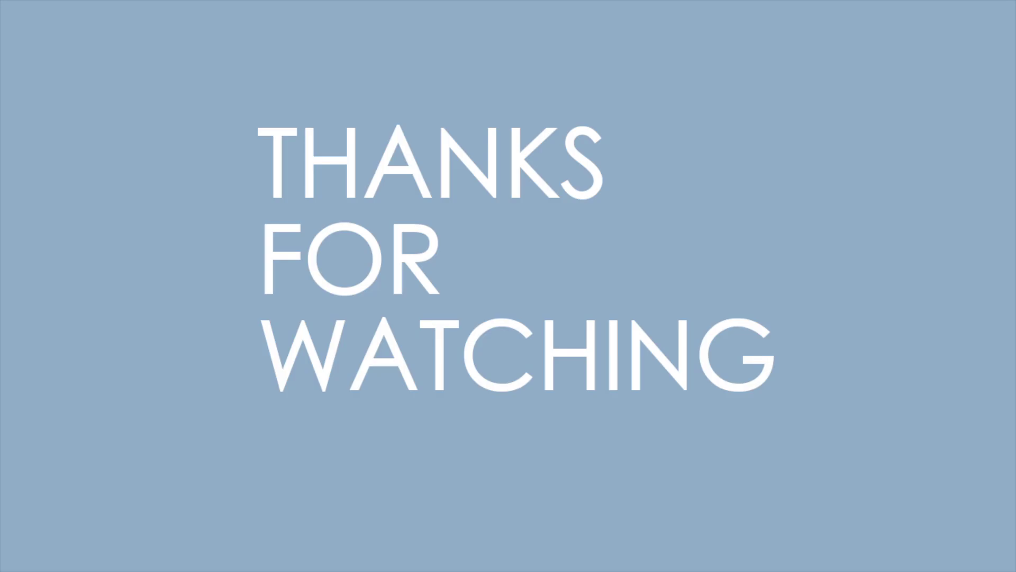